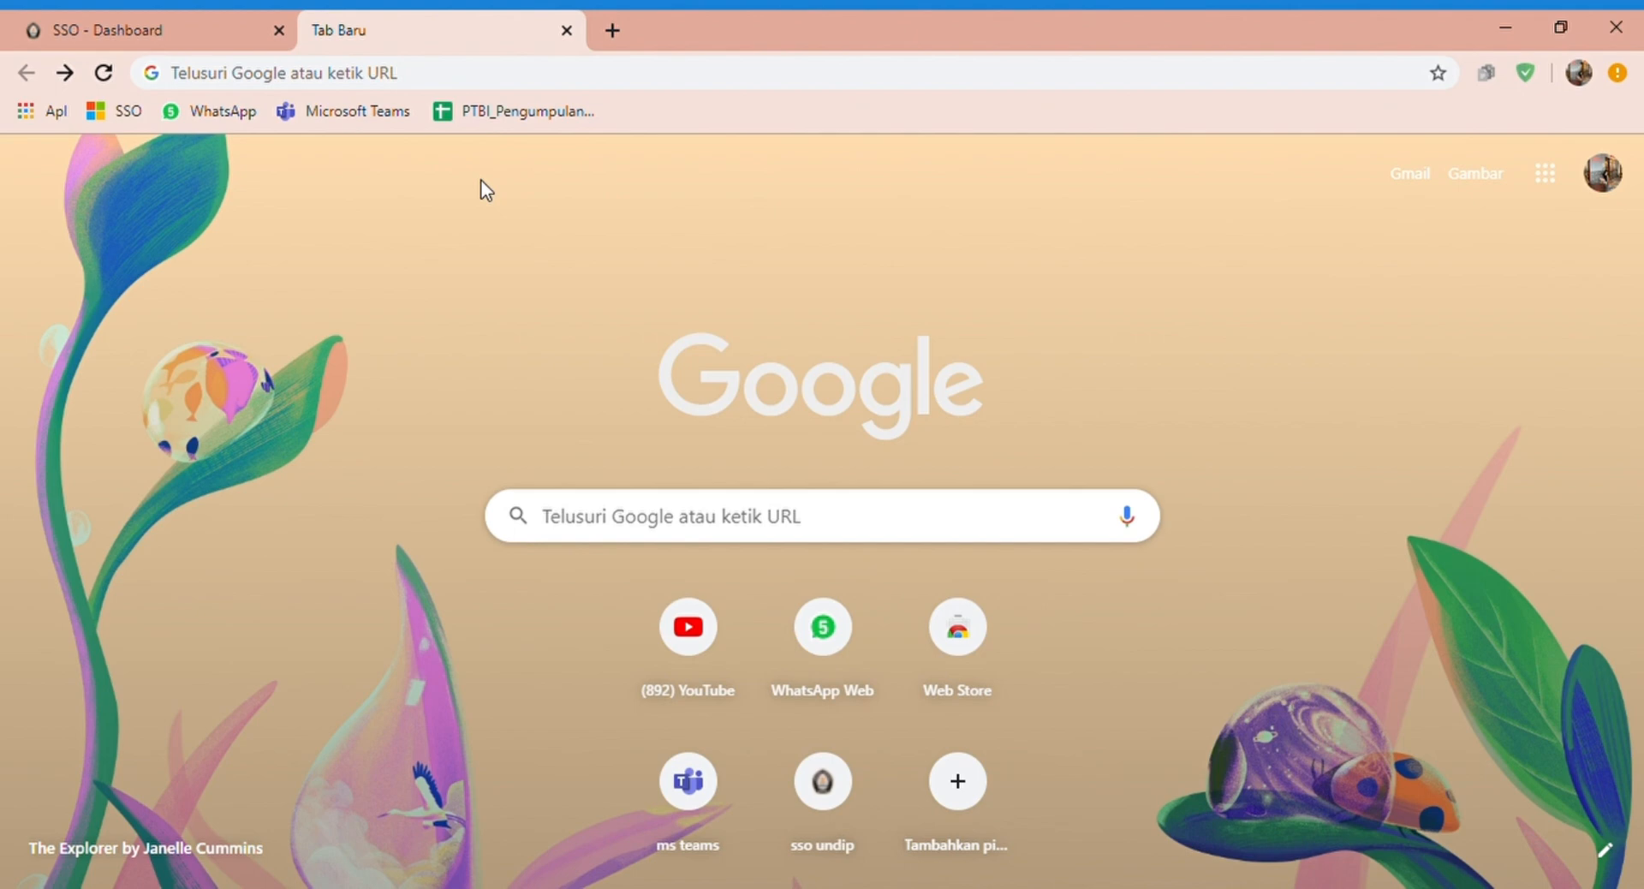
Search Google for "sso undip" and open the LOGIN SSO UNDIP result
{"action": "left_click", "coordinate": [468, 79]}
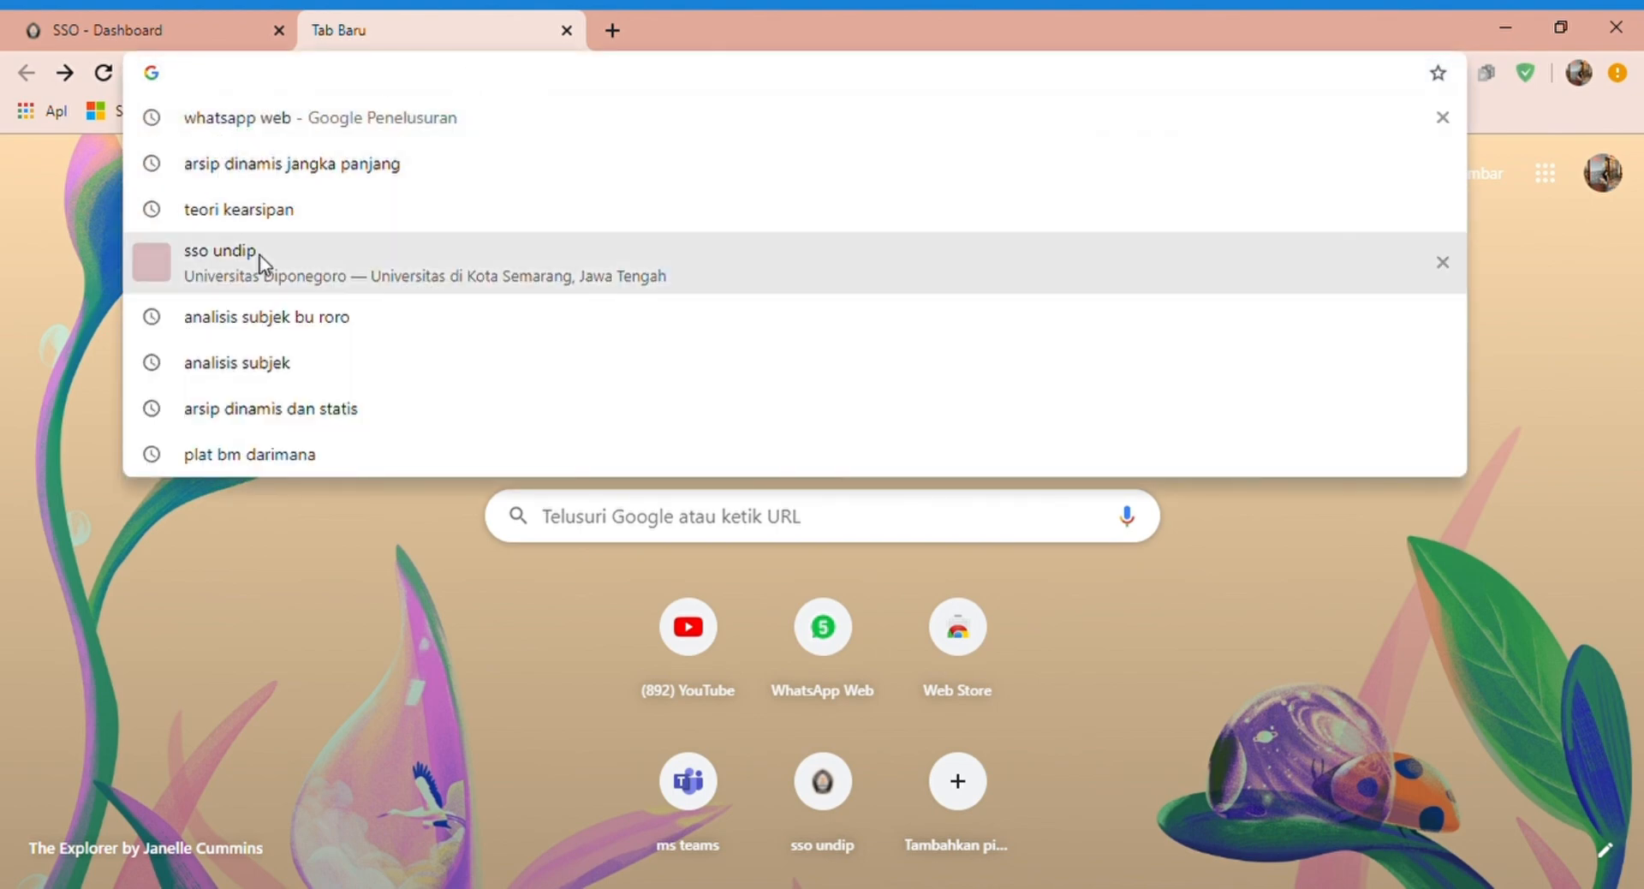
{"action": "left_click", "coordinate": [259, 257]}
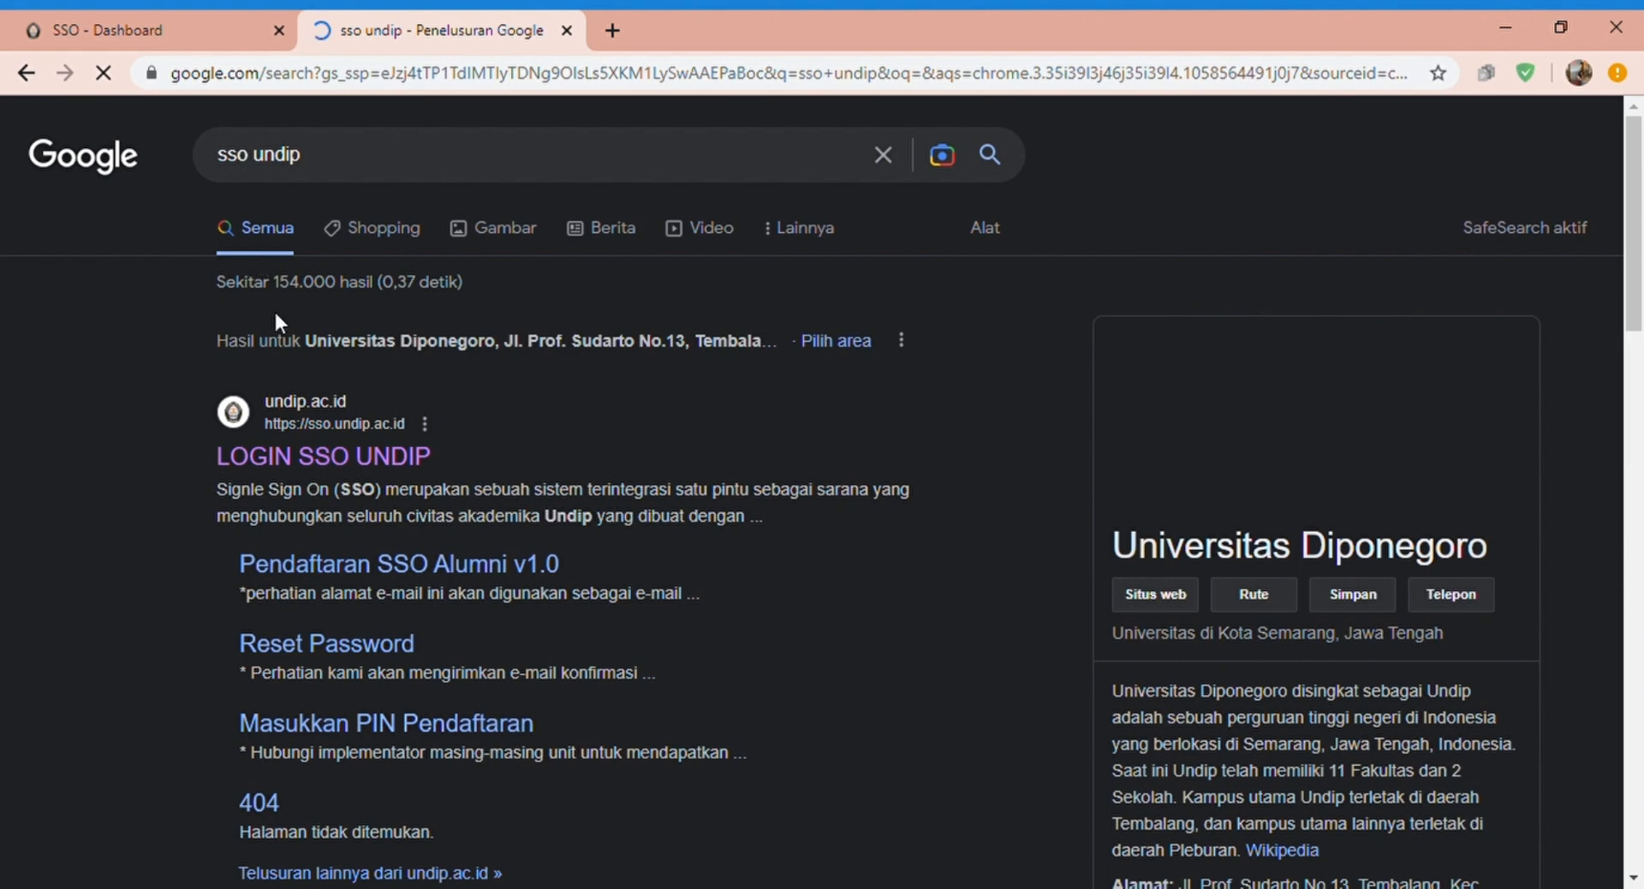
{"action": "left_click", "coordinate": [334, 459]}
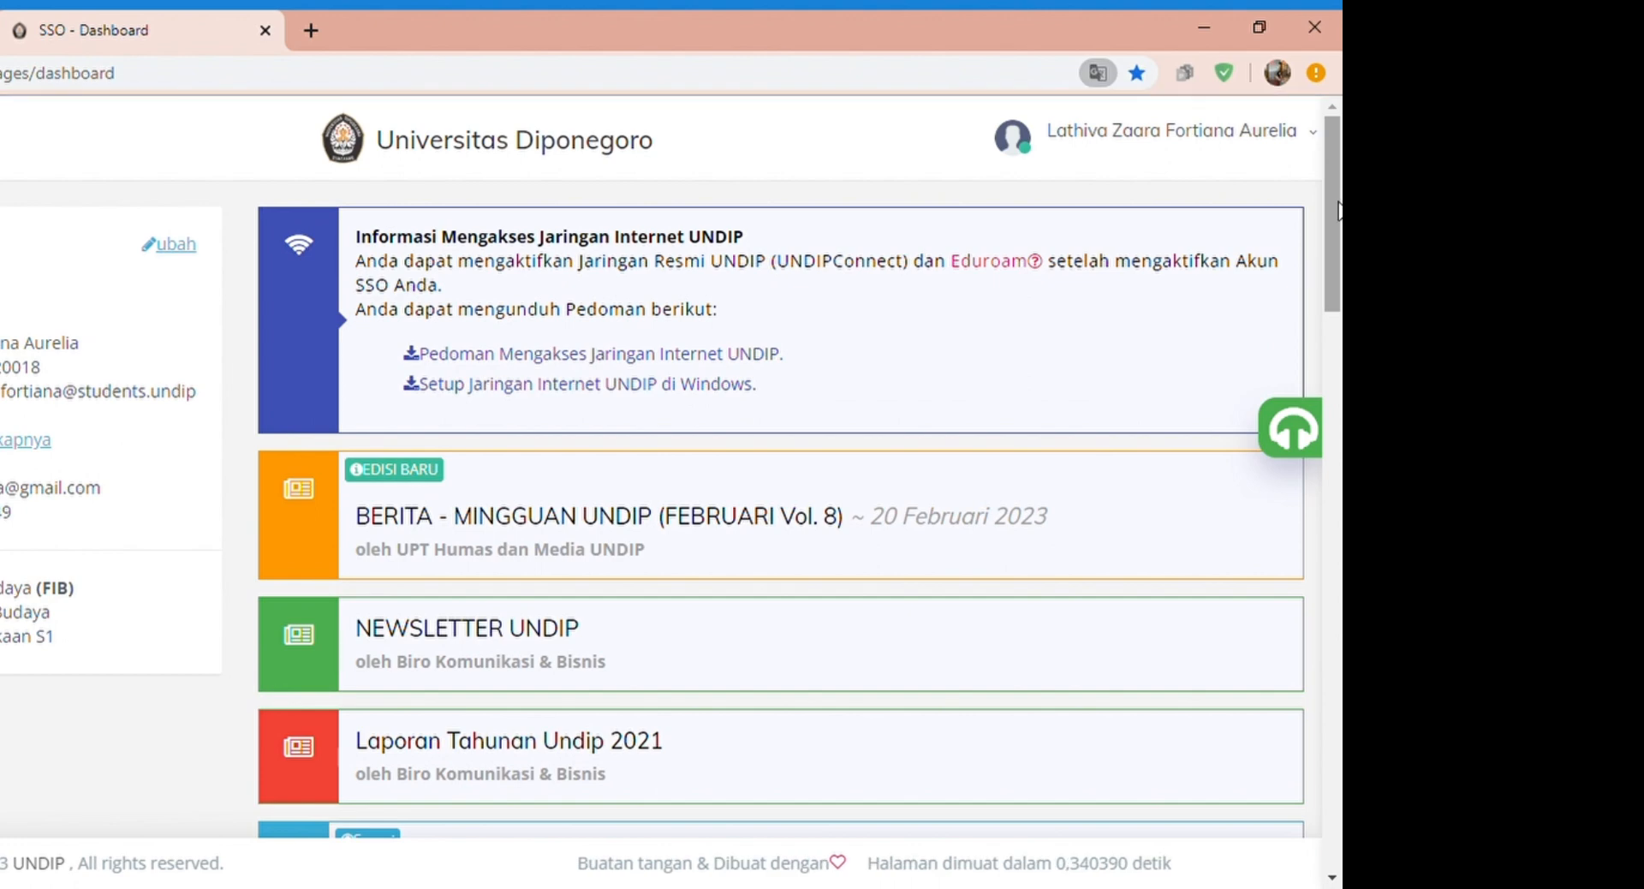
Open the subscribed journals service "Jurnal yang dilanggan Undip" from the Aplikasi & Layanan section of the SSO dashboard
{"action": "left_click_drag", "start_coordinate": [1338, 210], "coordinate": [1311, 334]}
{"action": "left_click_drag", "start_coordinate": [1613, 334], "coordinate": [1614, 565]}
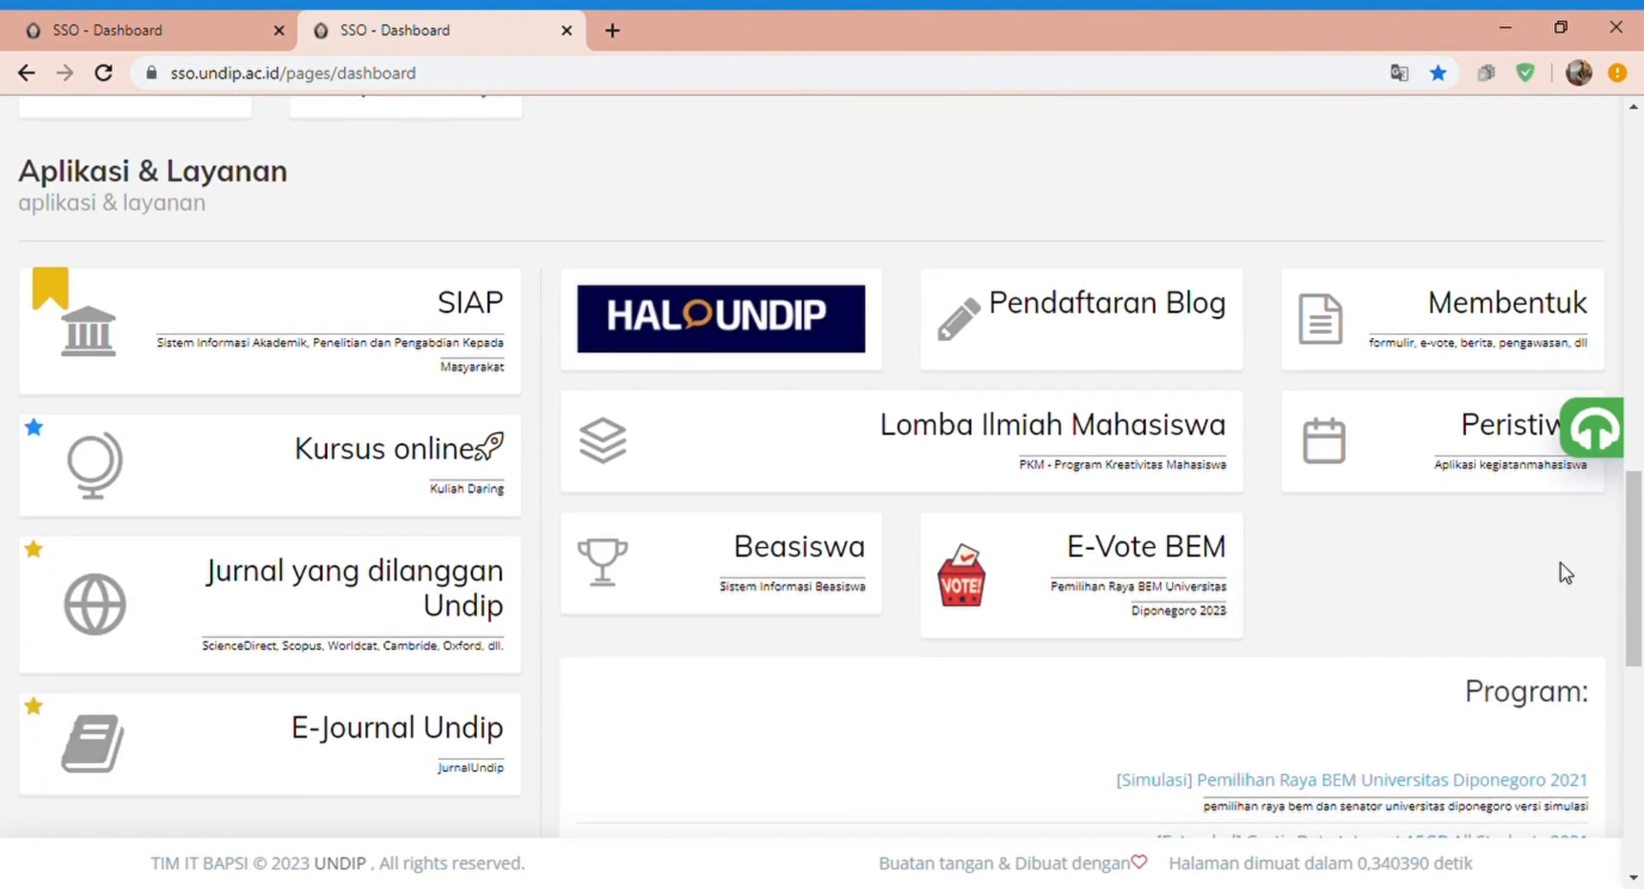
{"action": "left_click", "coordinate": [377, 597]}
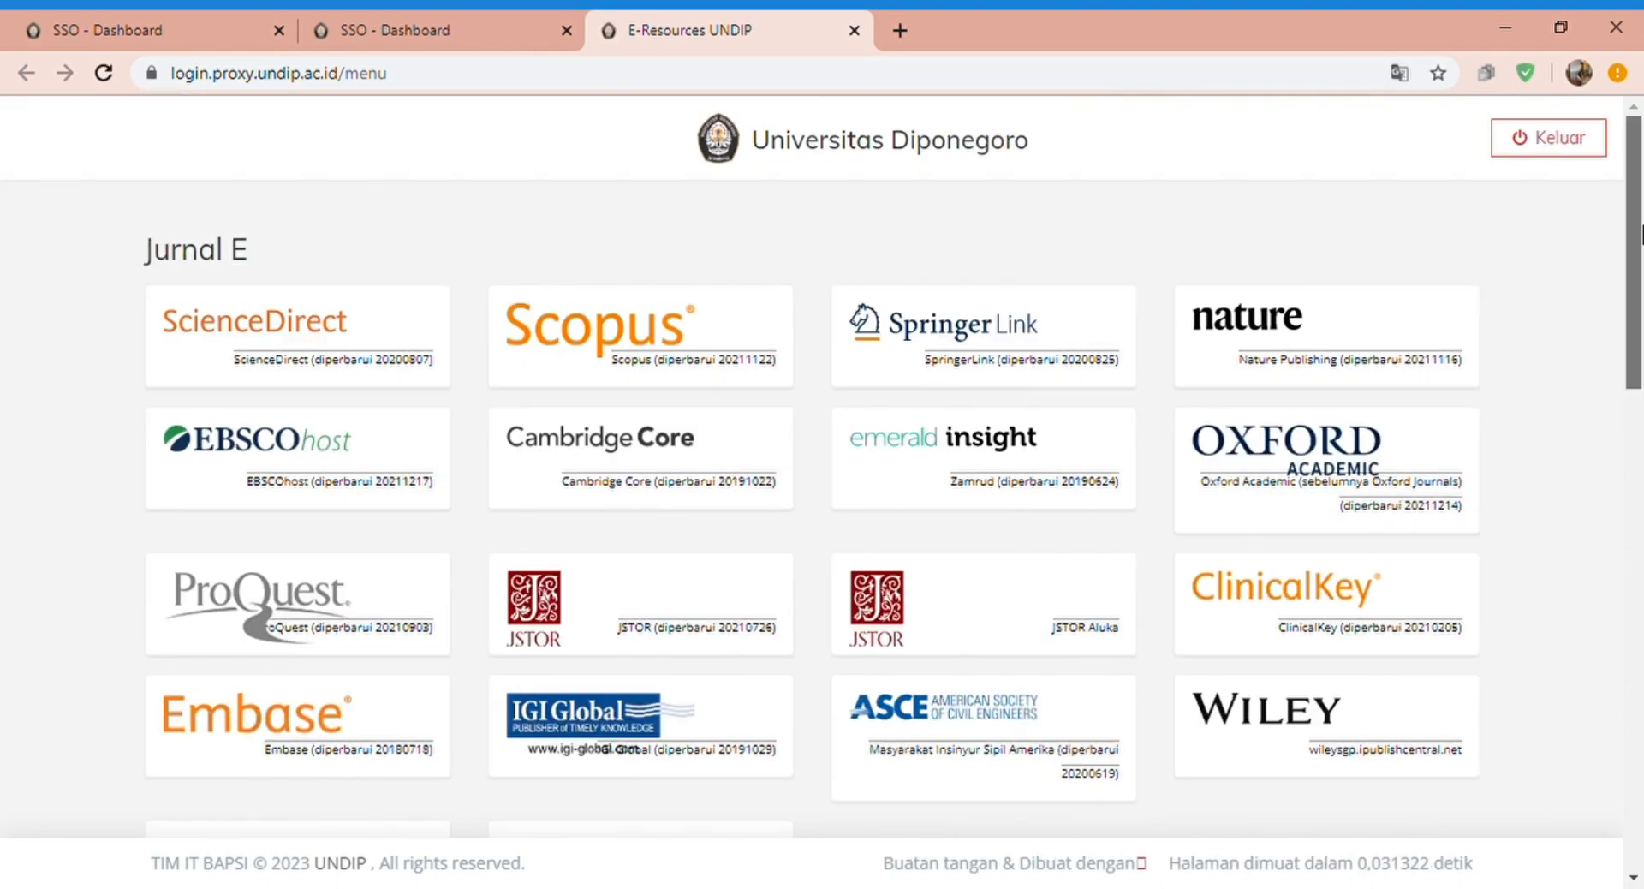
Open ProQuest from the Jurnal E resources and accept all of its cookies
{"action": "mouse_move", "coordinate": [1641, 238]}
{"action": "left_mouse_down"}
{"action": "mouse_move", "coordinate": [1642, 361]}
{"action": "mouse_move", "coordinate": [1641, 211]}
{"action": "left_mouse_up"}
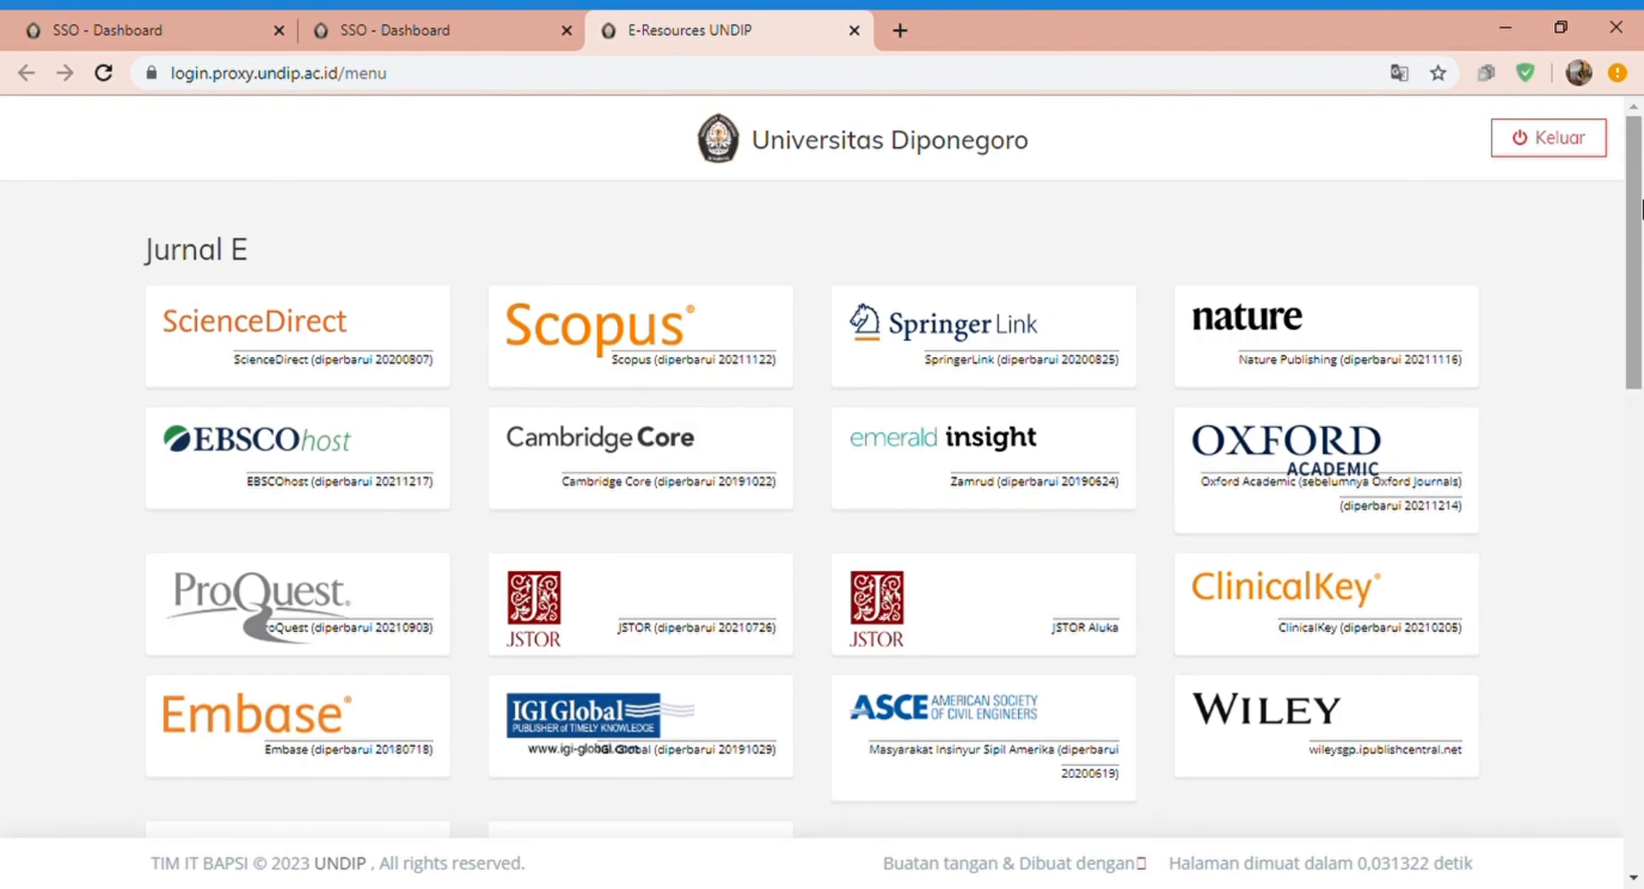
{"action": "left_click_drag", "start_coordinate": [1642, 138], "coordinate": [1638, 255]}
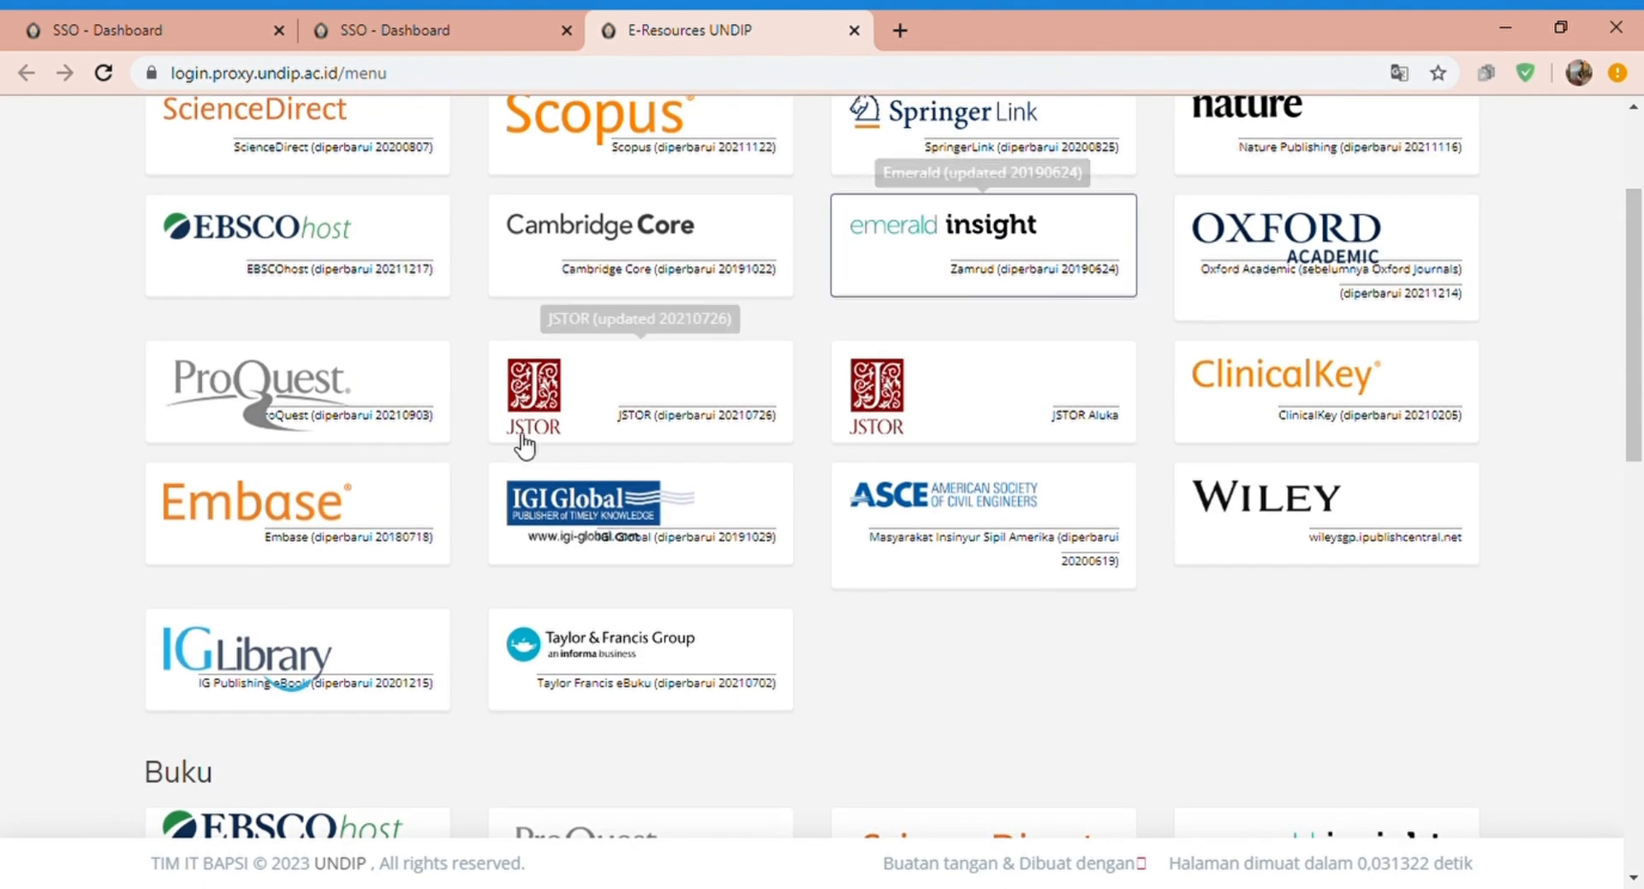
{"action": "left_click", "coordinate": [340, 411]}
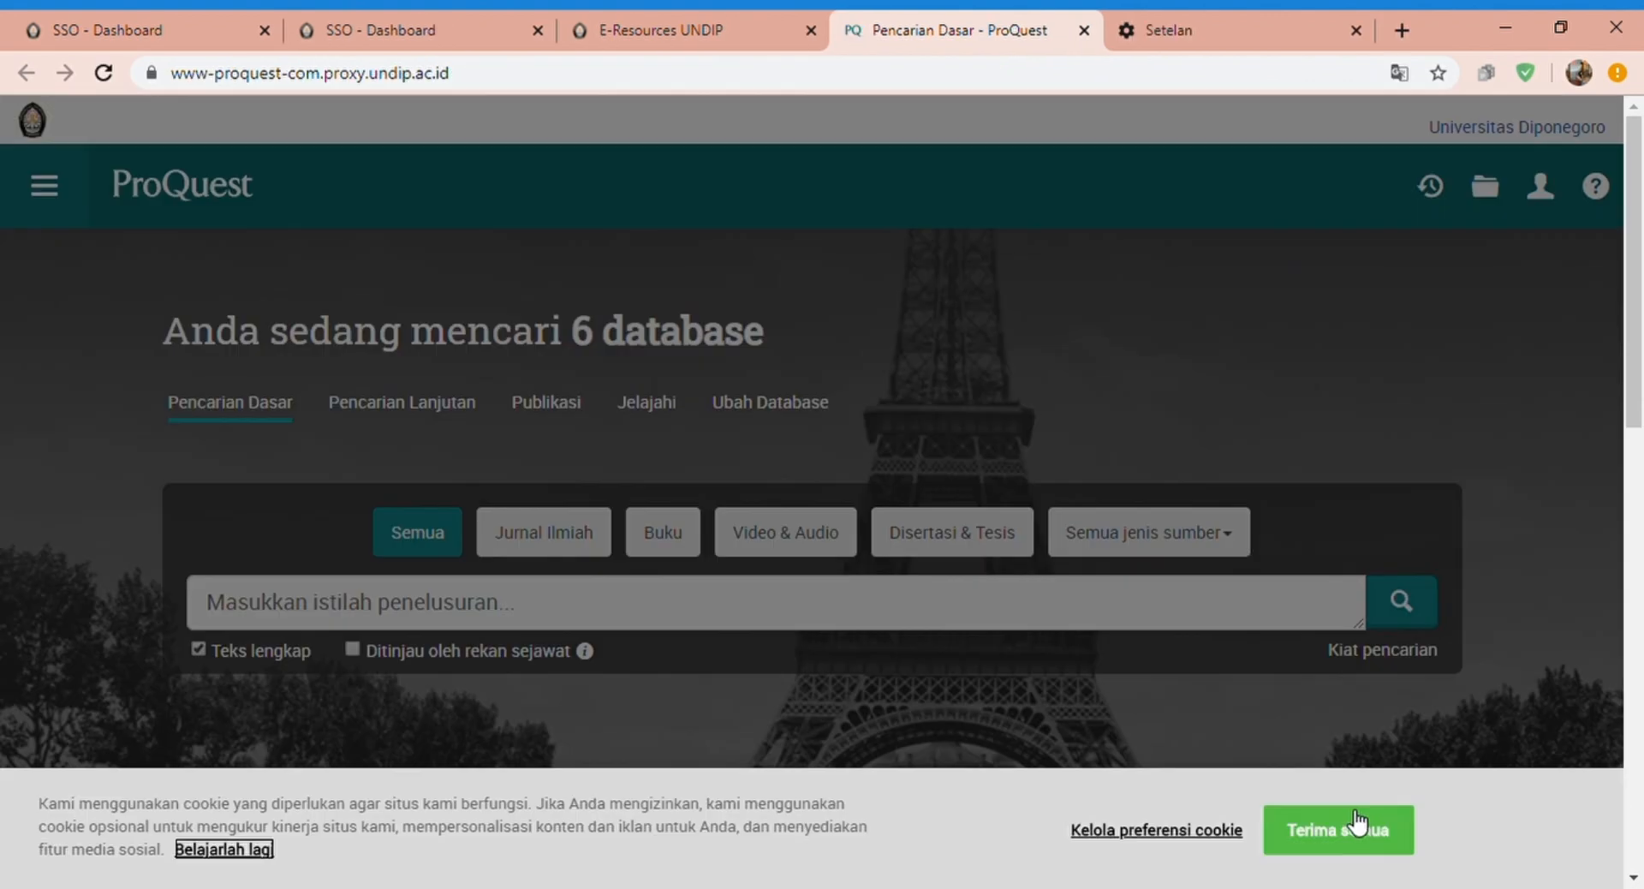
{"action": "left_click", "coordinate": [1358, 826]}
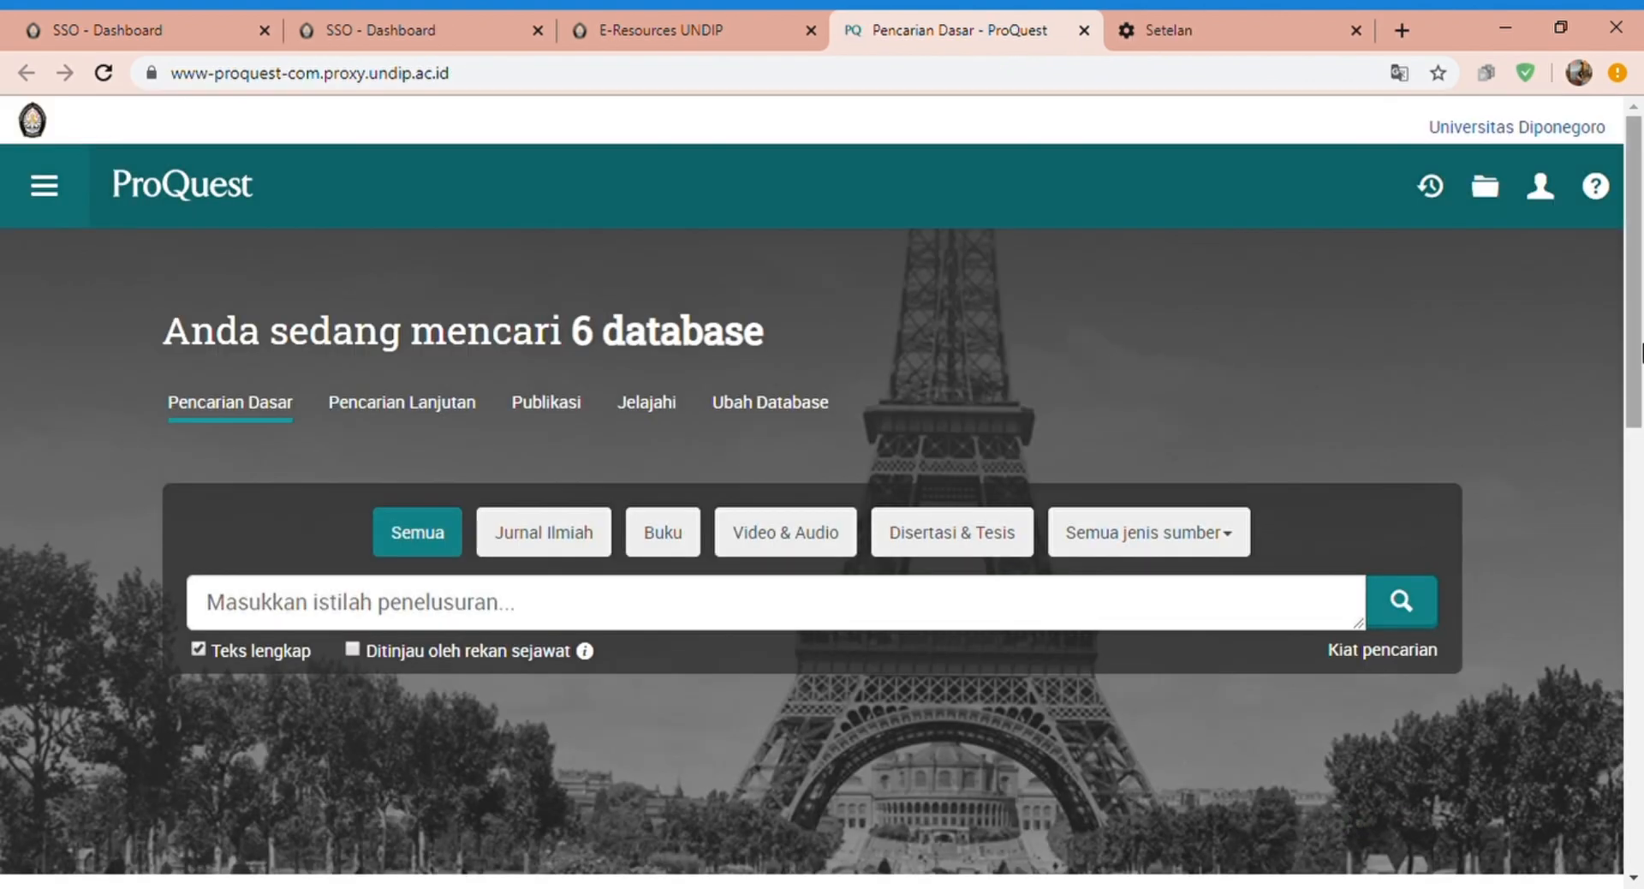
Switch ProQuest to advanced search (Pencarian Lanjutan) and accept all cookies there
{"action": "mouse_move", "coordinate": [1641, 302]}
{"action": "left_mouse_down"}
{"action": "mouse_move", "coordinate": [1590, 526]}
{"action": "mouse_move", "coordinate": [1642, 291]}
{"action": "left_mouse_up"}
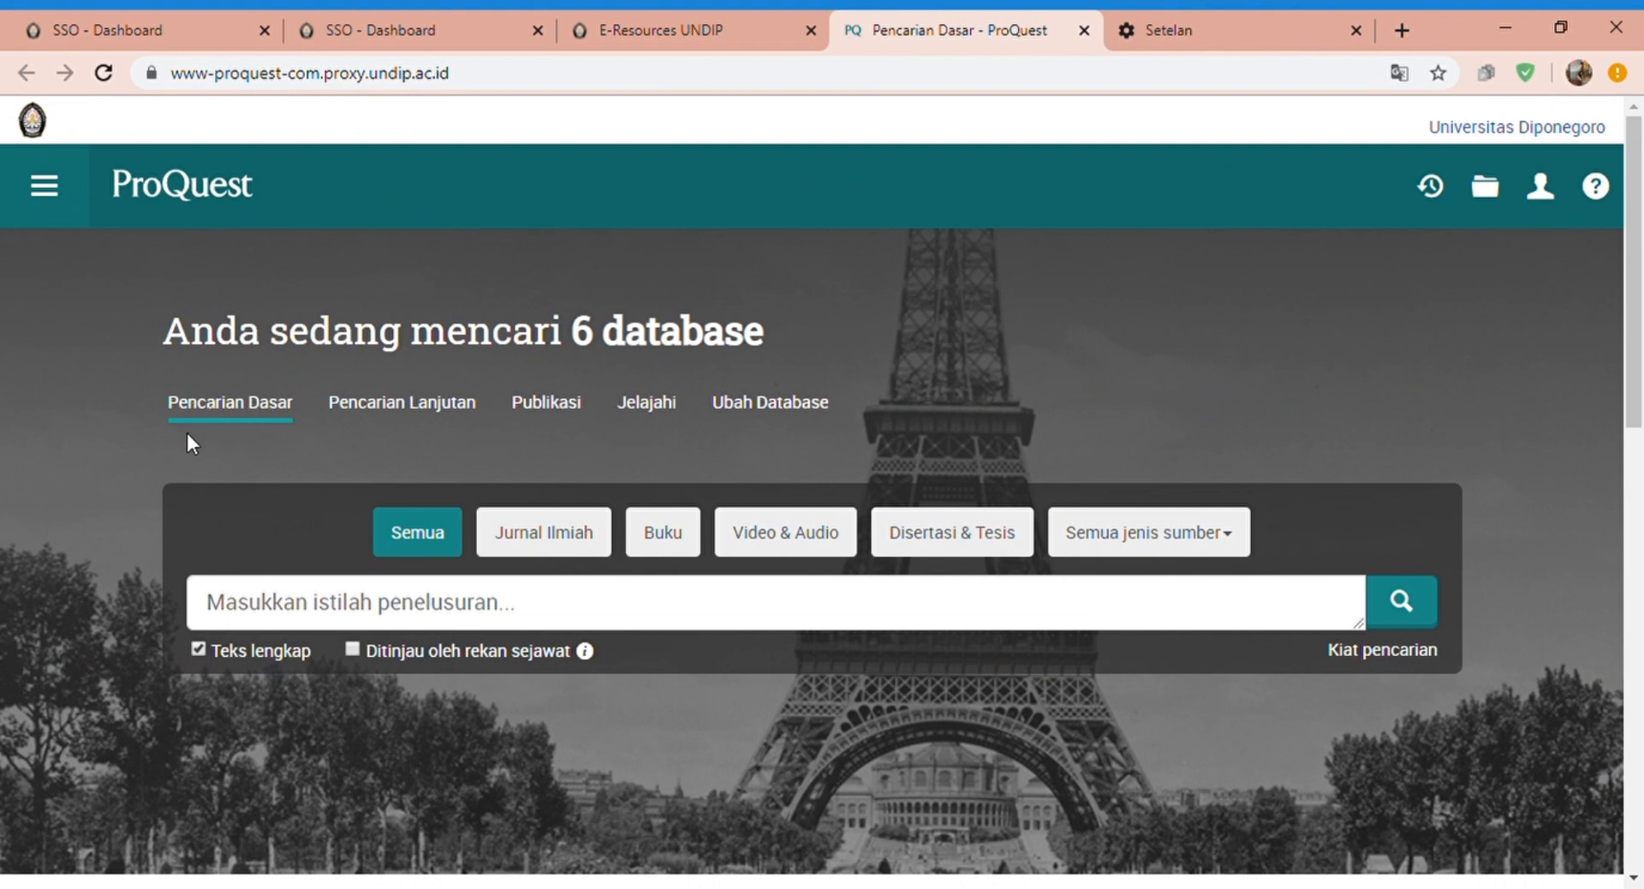
{"action": "left_click", "coordinate": [436, 418]}
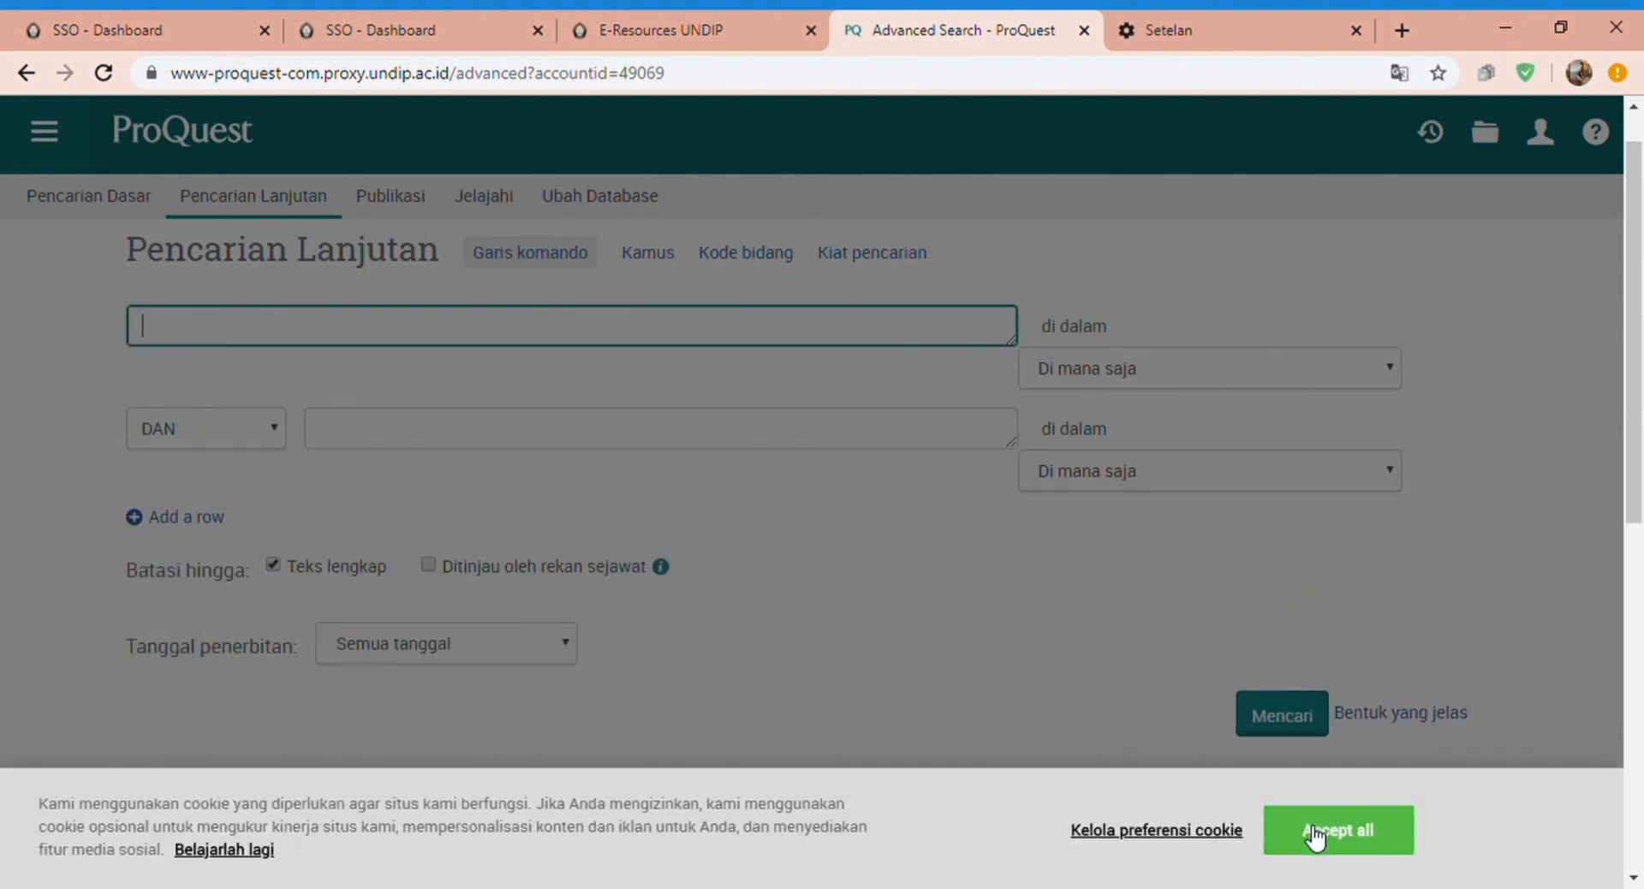
{"action": "left_click", "coordinate": [1317, 837]}
{"action": "mouse_move", "coordinate": [1642, 469]}
{"action": "left_mouse_down"}
{"action": "mouse_move", "coordinate": [1642, 444]}
{"action": "mouse_move", "coordinate": [1642, 459]}
{"action": "left_mouse_up"}
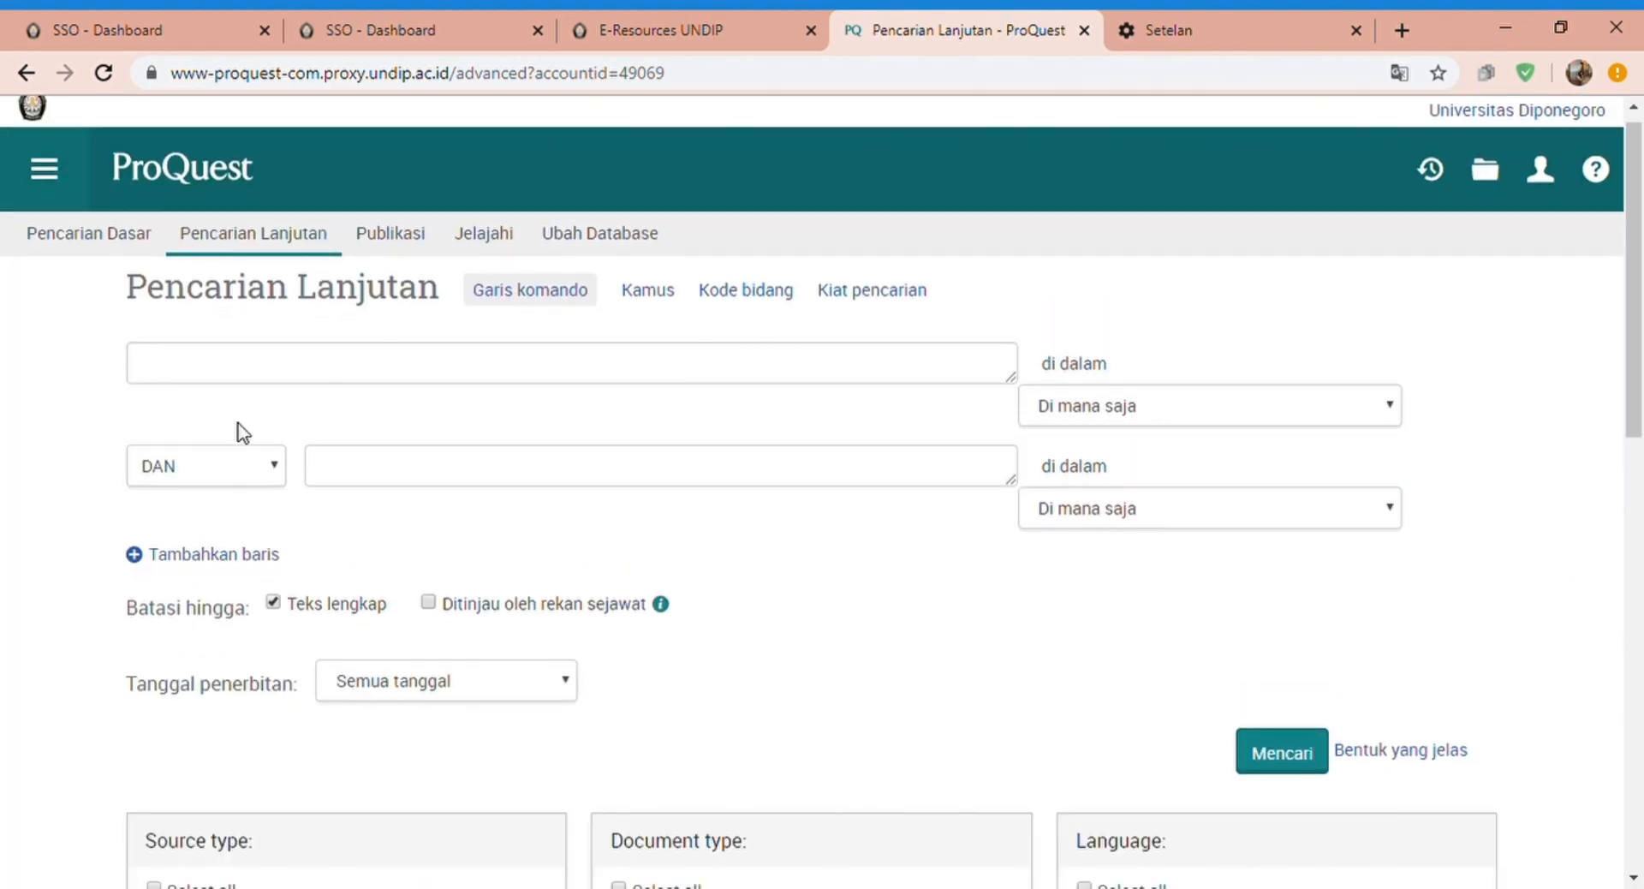
Examine the advanced search form's Boolean operator, search field and publication date choices without changing them
{"action": "left_click", "coordinate": [279, 473]}
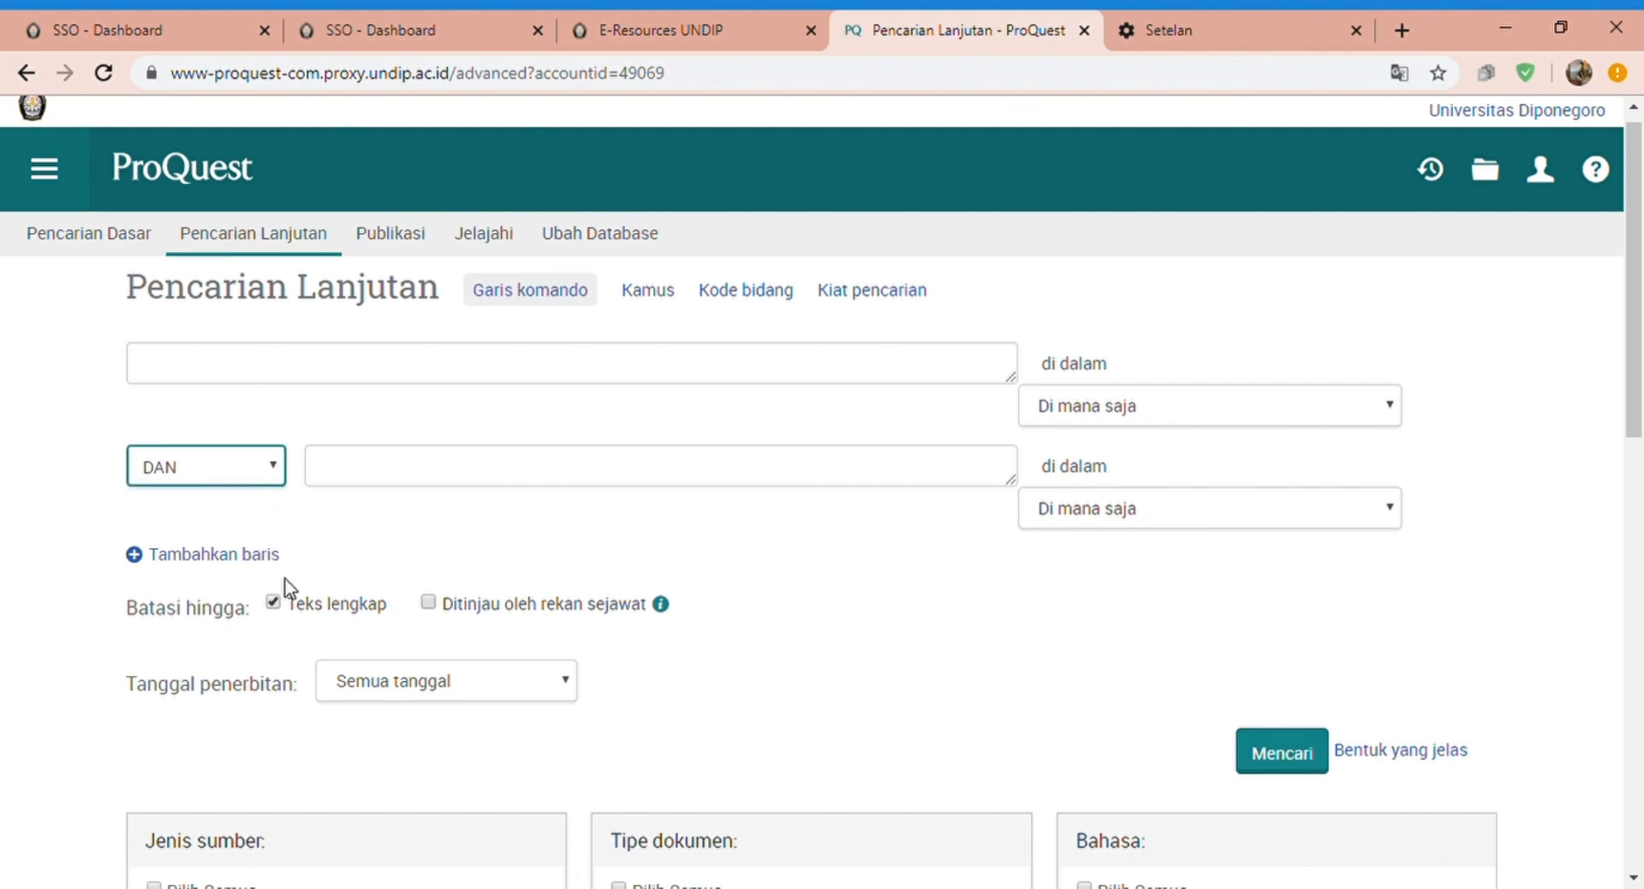
{"action": "left_click", "coordinate": [494, 555]}
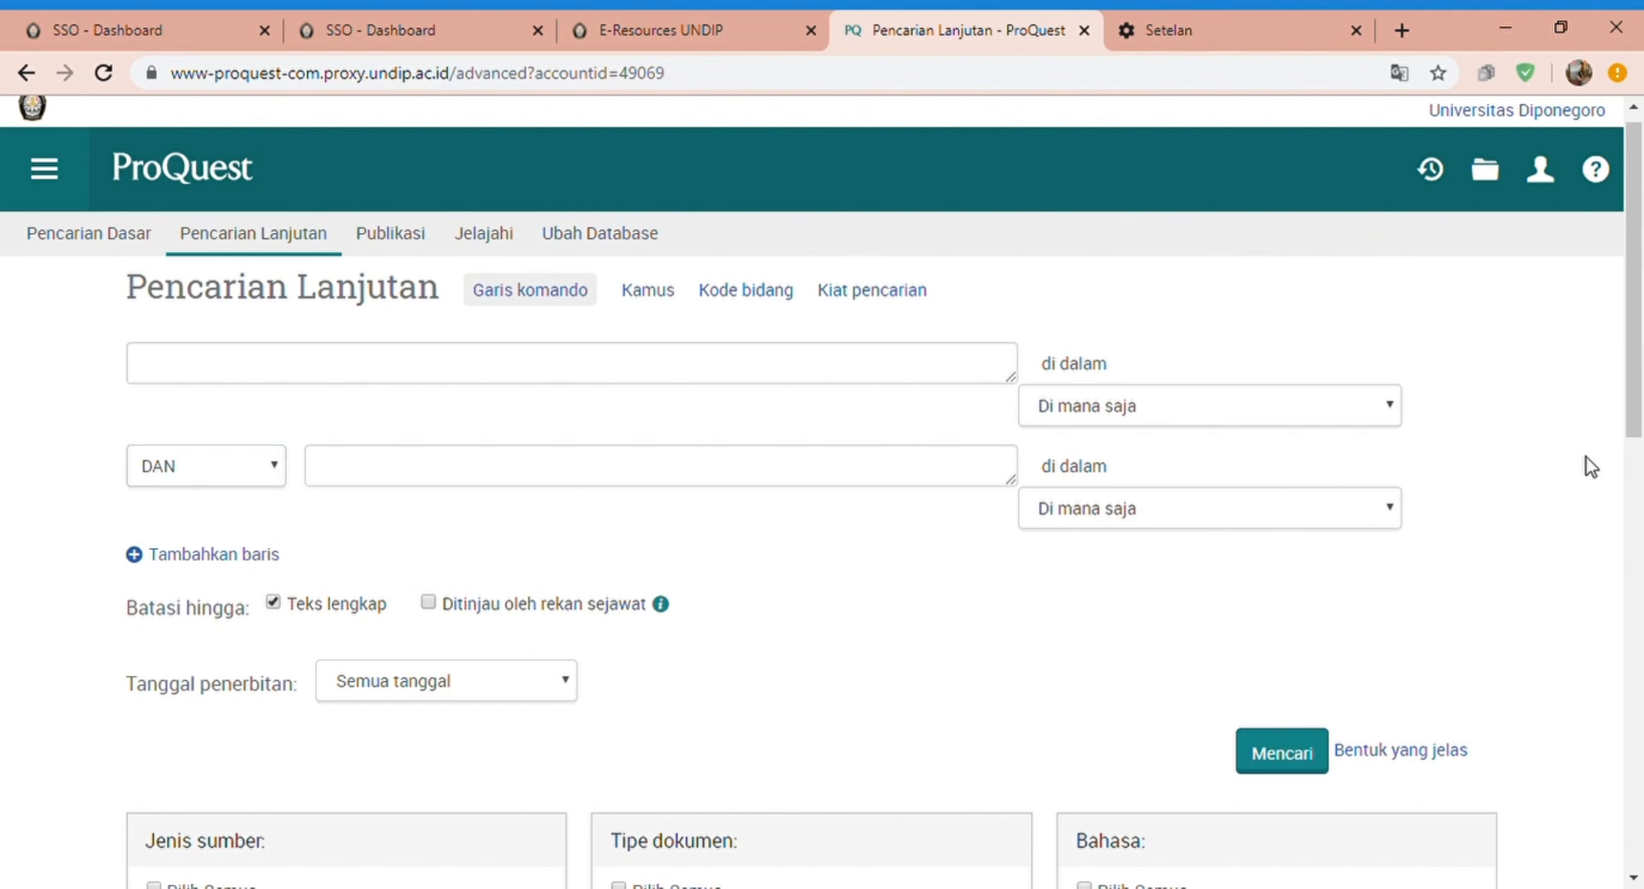
{"action": "left_click_drag", "start_coordinate": [1643, 339], "coordinate": [1643, 369]}
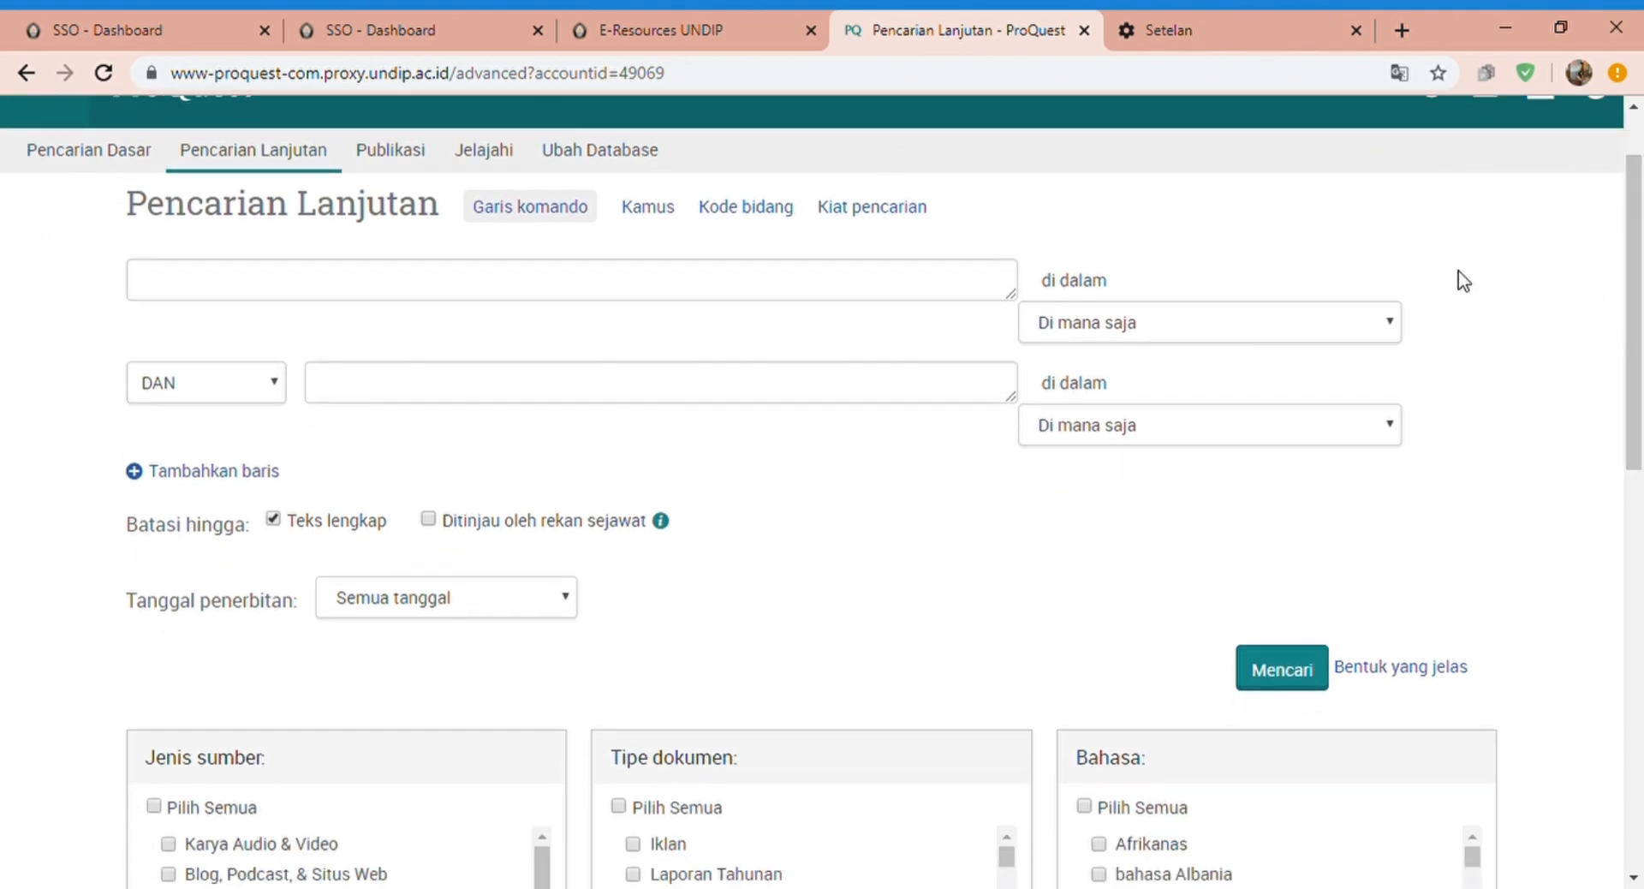
{"action": "left_click", "coordinate": [1395, 327]}
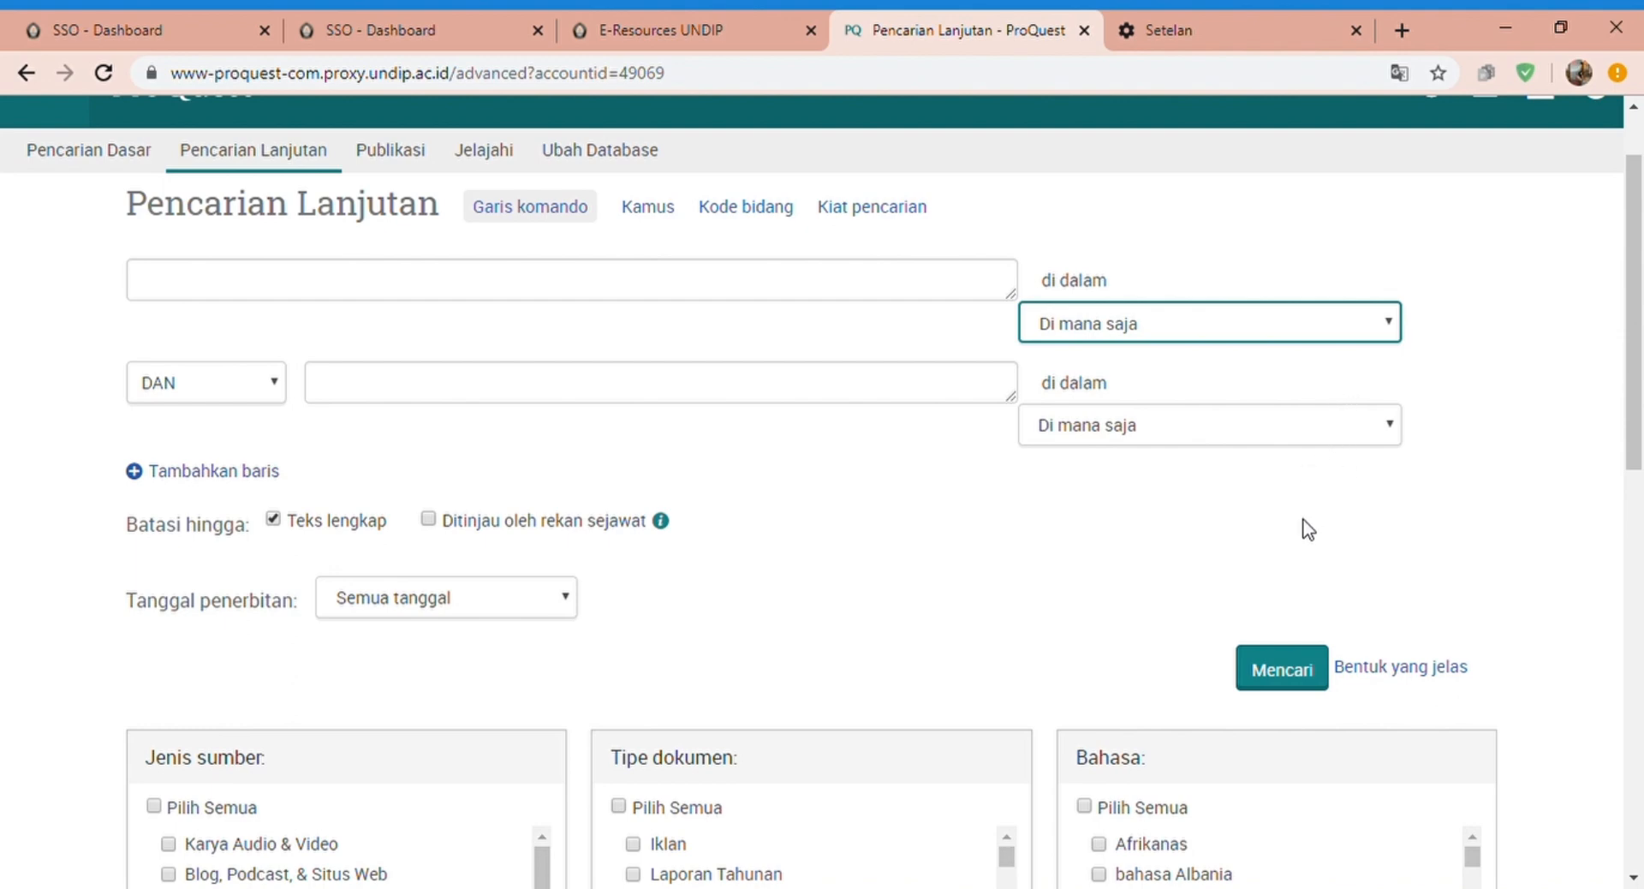
{"action": "left_click", "coordinate": [1581, 347]}
{"action": "left_click_drag", "start_coordinate": [1636, 345], "coordinate": [1629, 430]}
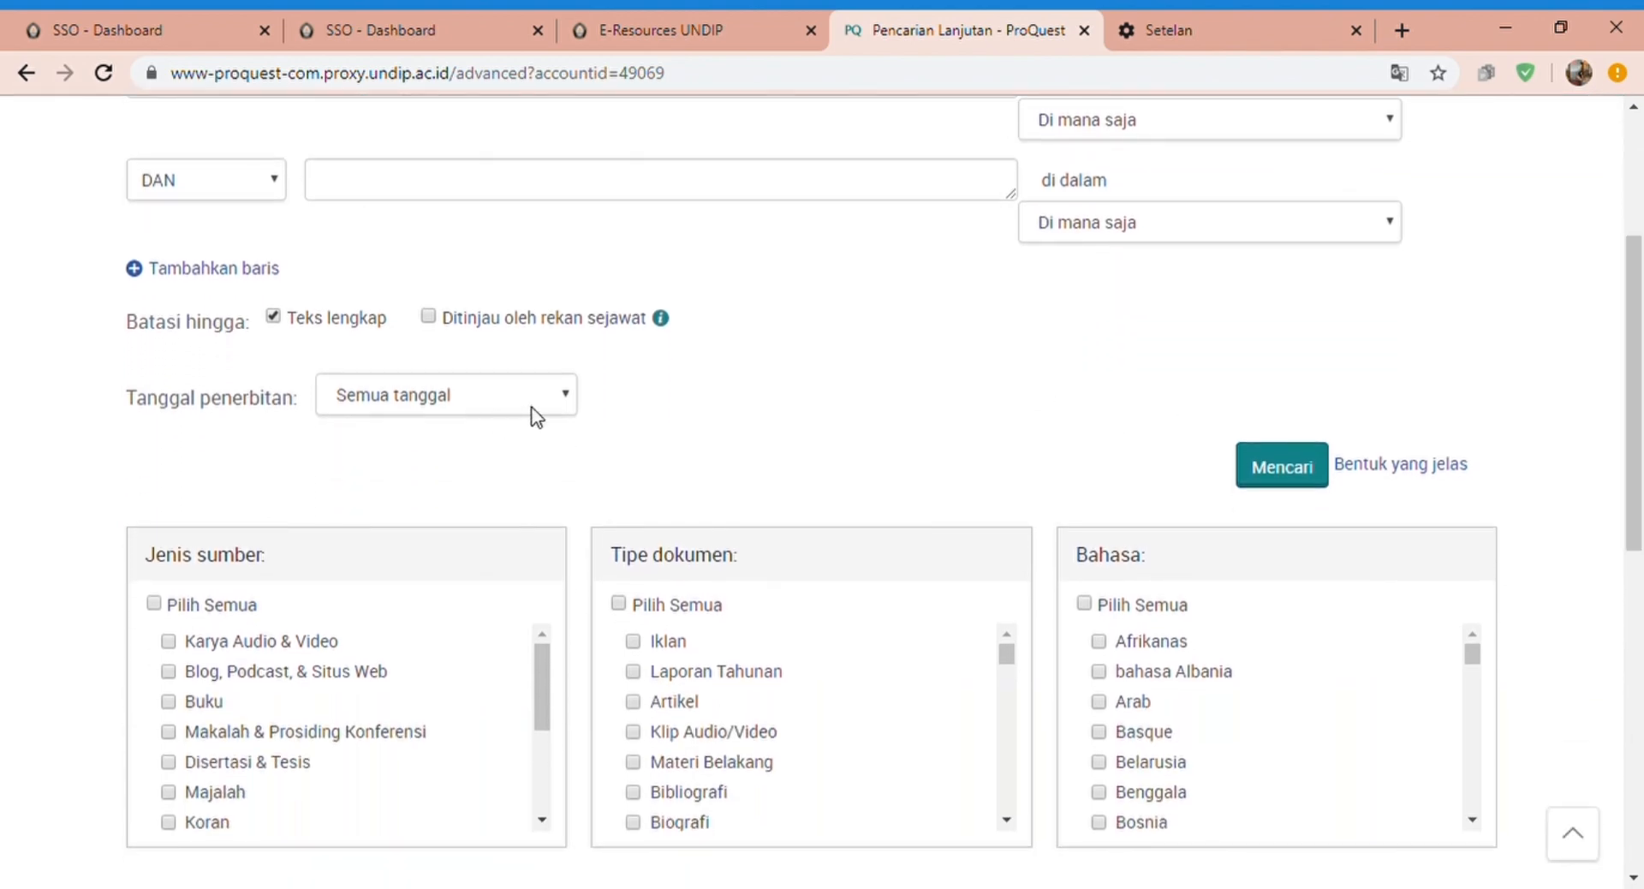
{"action": "left_click", "coordinate": [563, 408]}
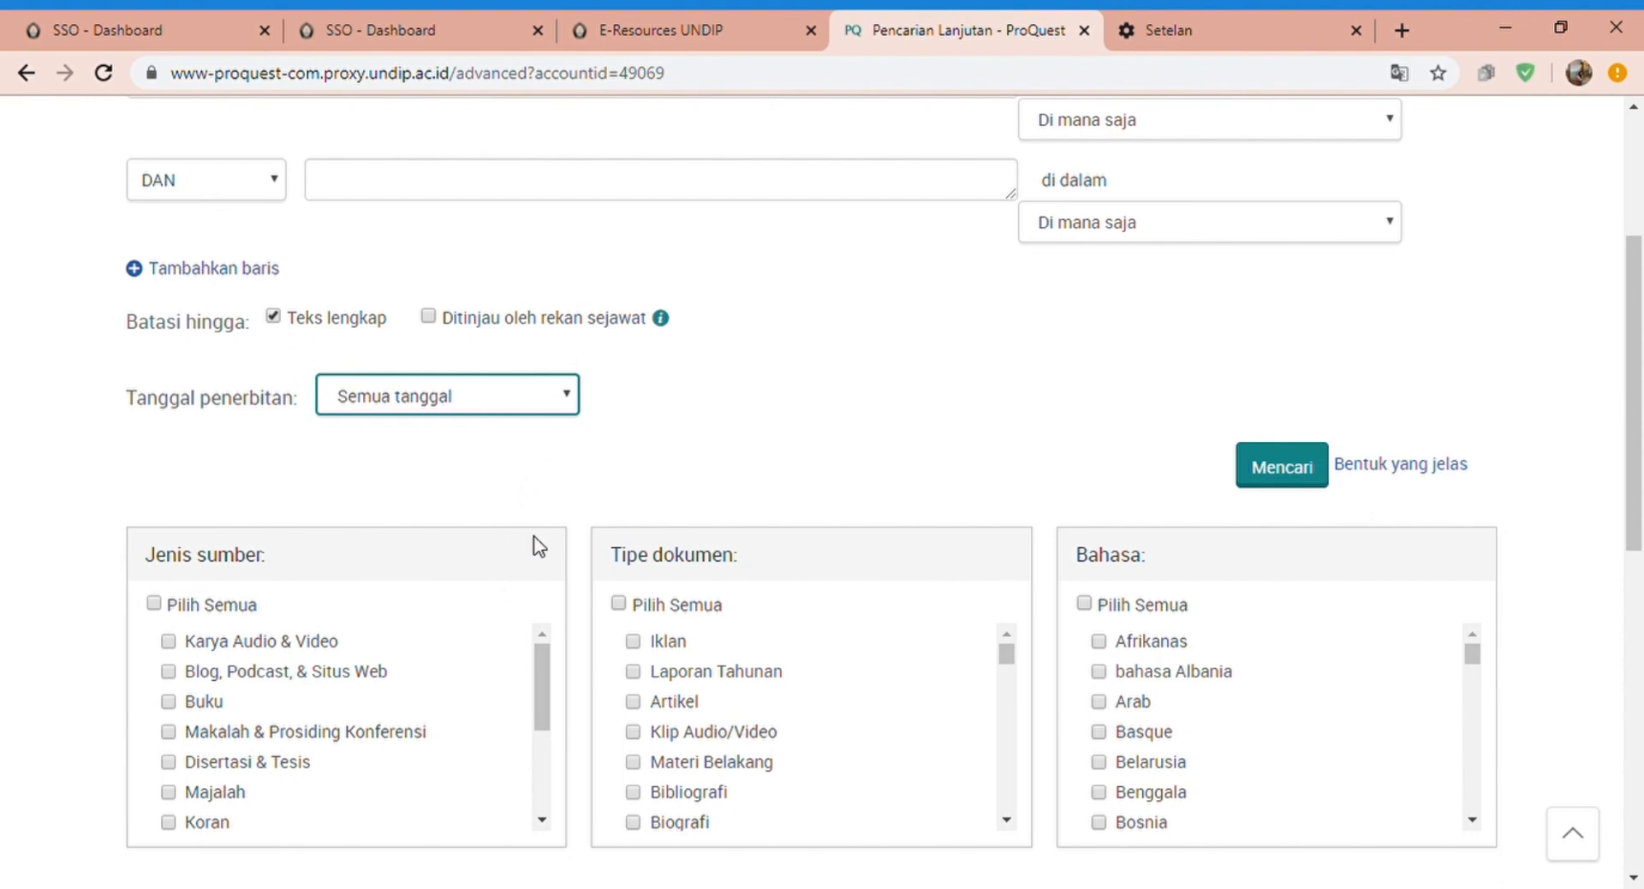
{"action": "left_click", "coordinate": [722, 461]}
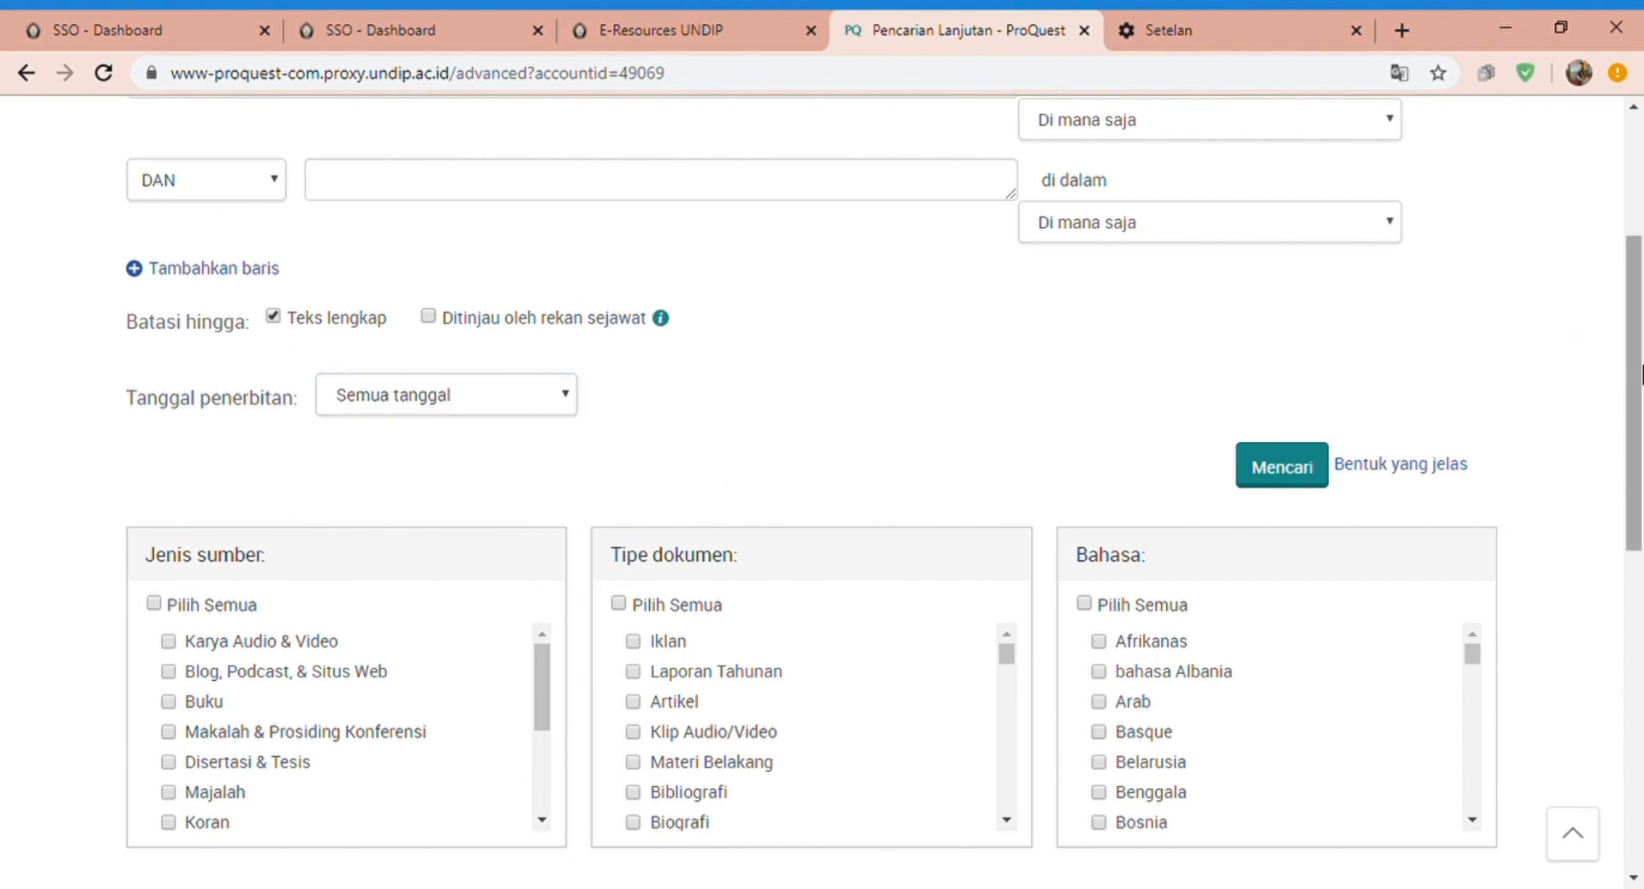
Look through the source type, document type and language filter lists of the advanced search
{"action": "scroll", "coordinate": [1608, 463], "scroll_direction": "down", "scroll_amount": 3}
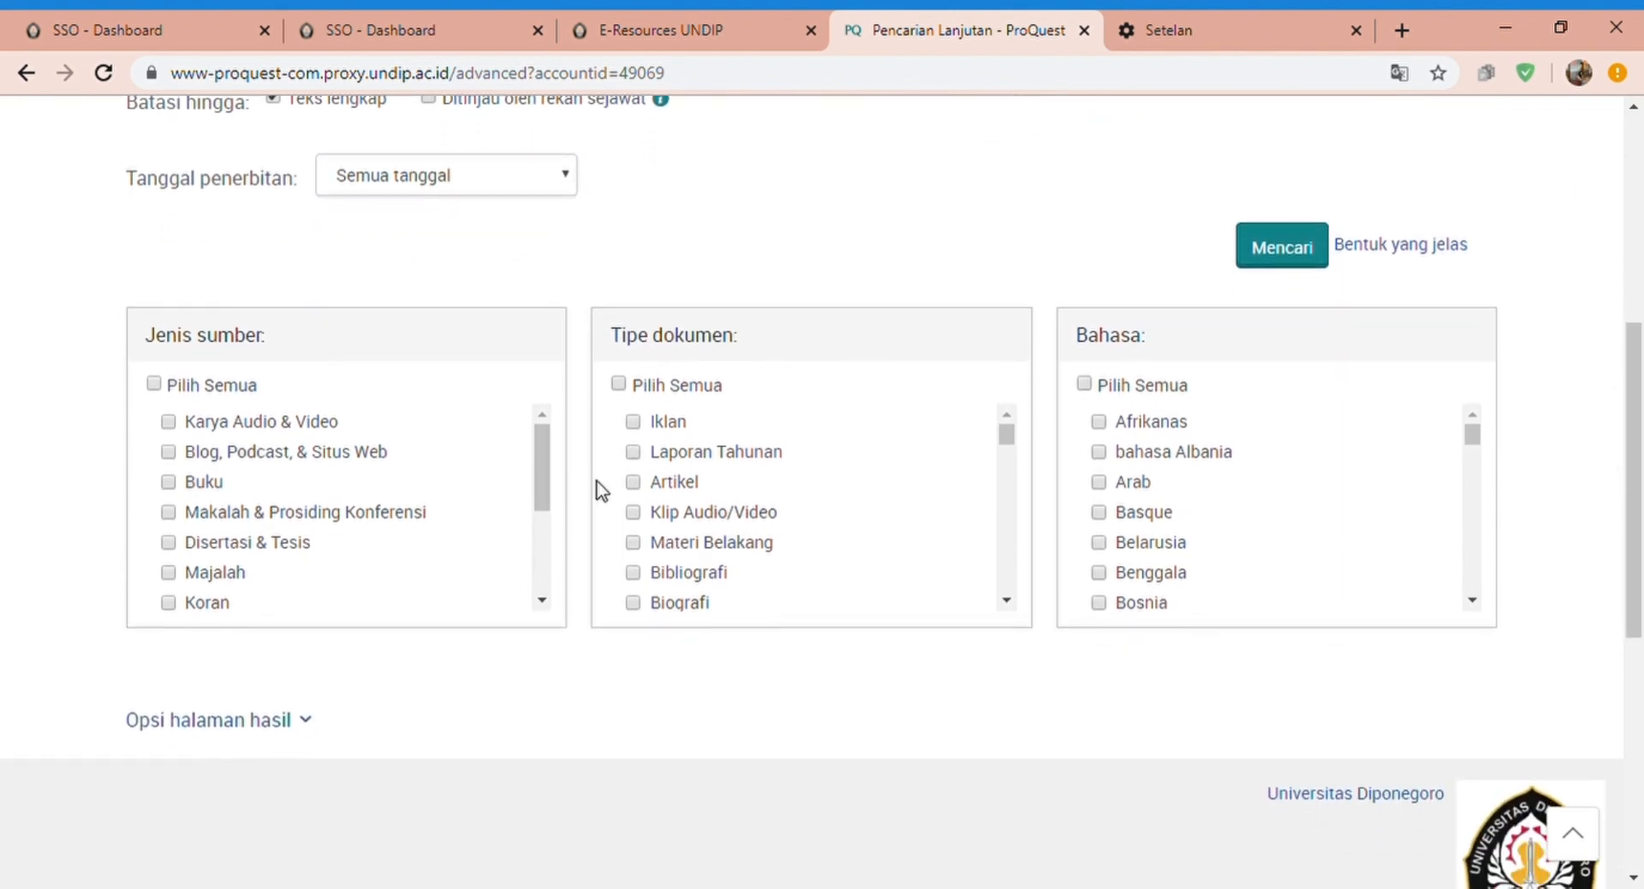
{"action": "mouse_move", "coordinate": [541, 448]}
{"action": "left_mouse_down"}
{"action": "mouse_move", "coordinate": [538, 539]}
{"action": "mouse_move", "coordinate": [531, 461]}
{"action": "left_mouse_up"}
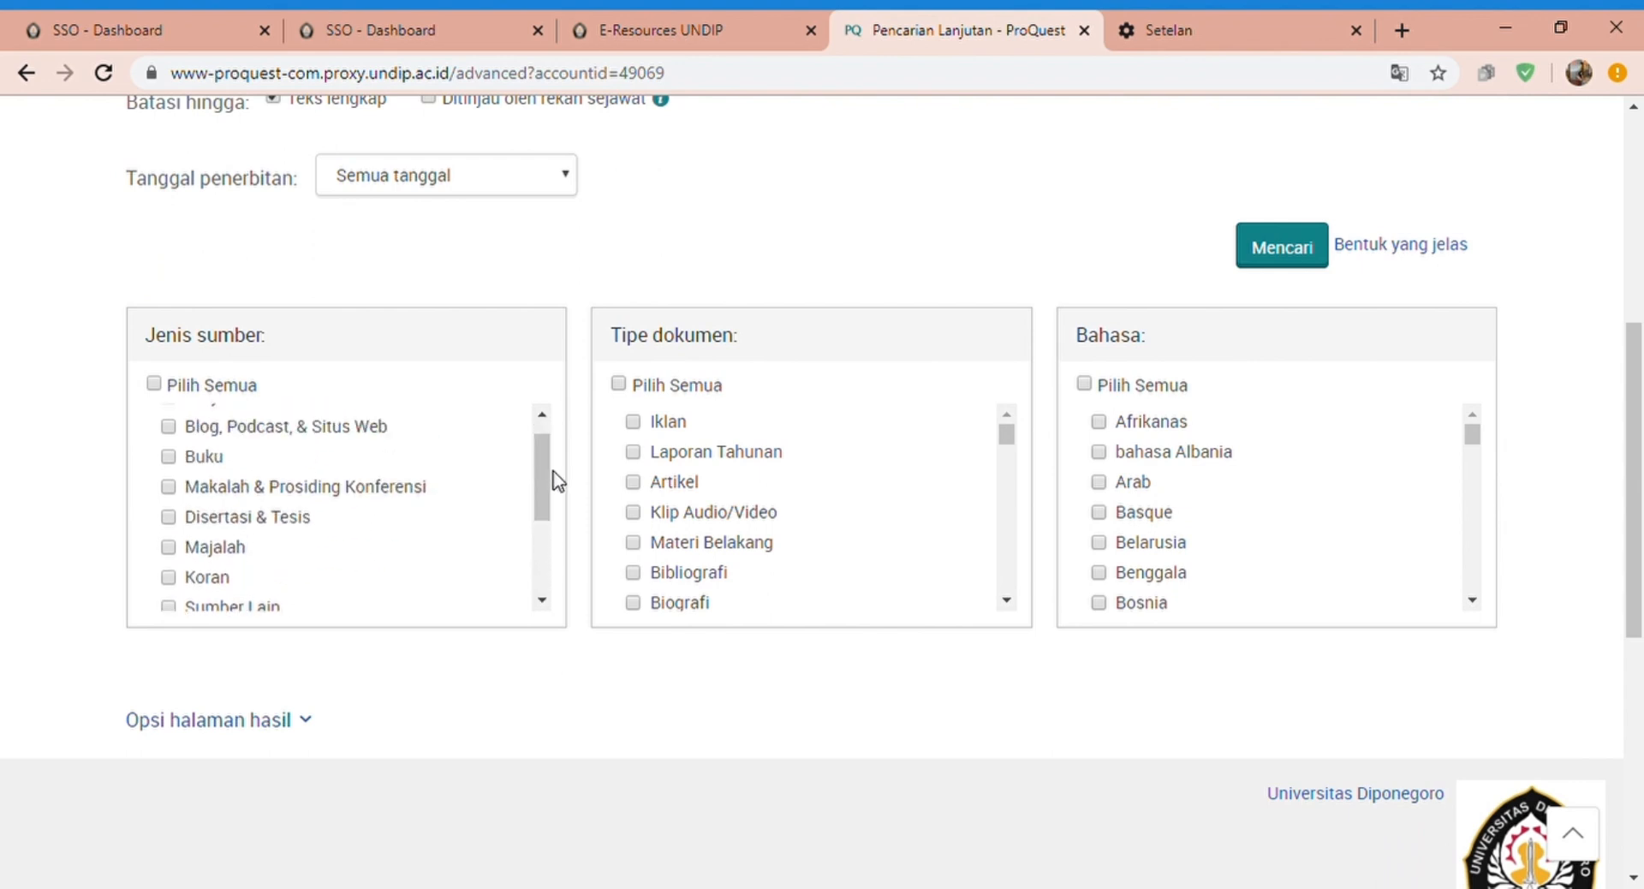
{"action": "scroll", "coordinate": [551, 471], "scroll_direction": "up", "scroll_amount": 1}
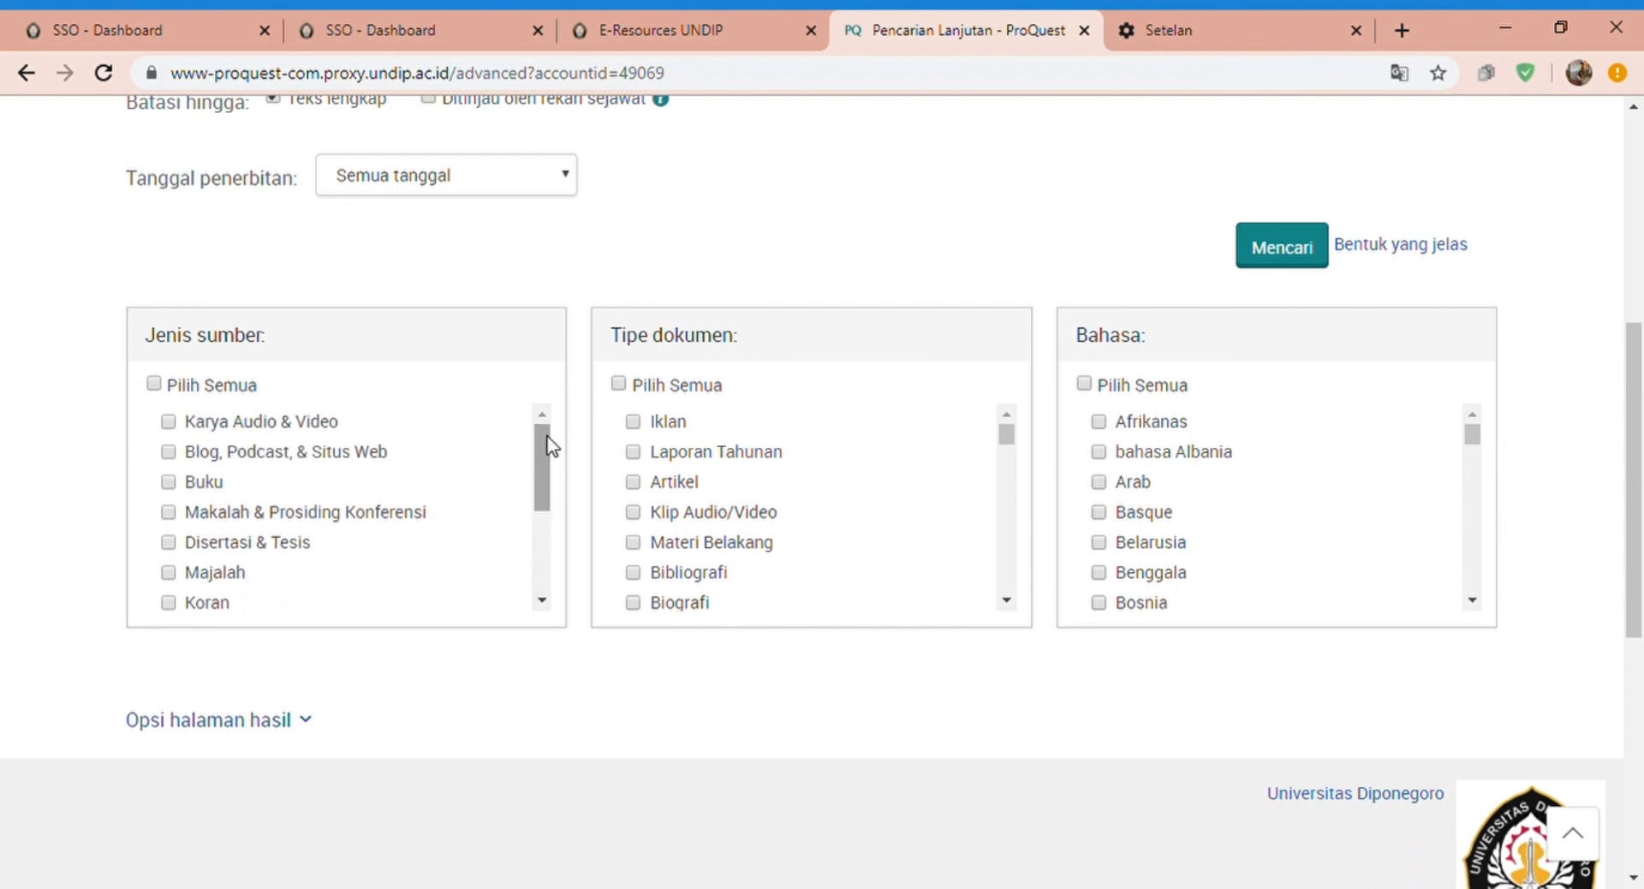
{"action": "left_click_drag", "start_coordinate": [550, 454], "coordinate": [550, 482]}
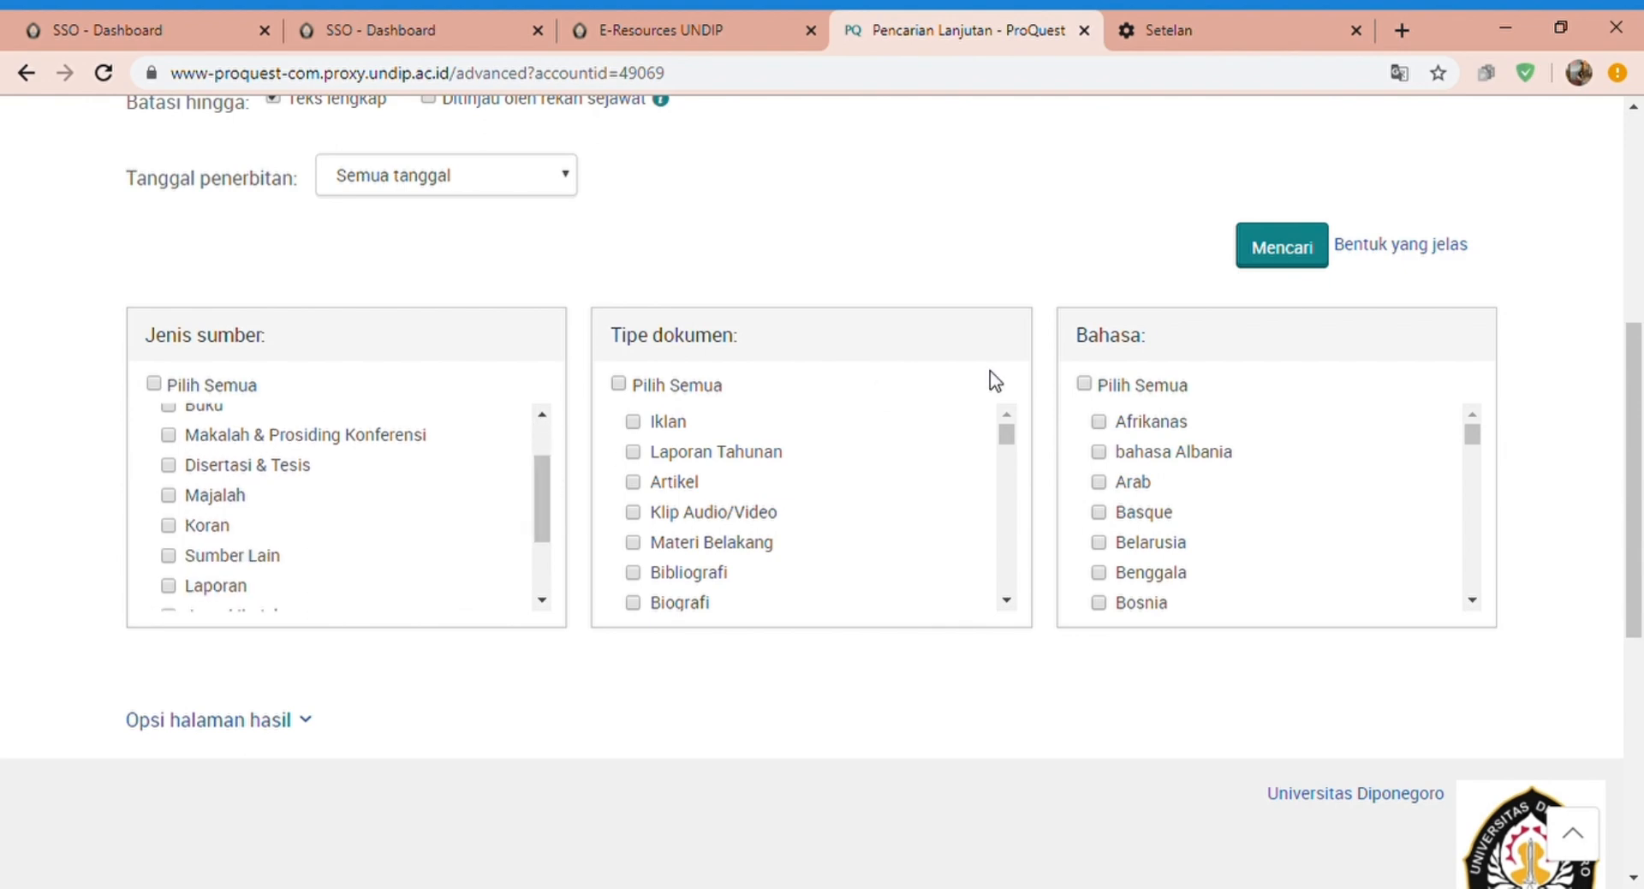
{"action": "left_click_drag", "start_coordinate": [1009, 439], "coordinate": [1008, 394]}
{"action": "left_click_drag", "start_coordinate": [1473, 444], "coordinate": [1466, 408]}
Open ProQuest's publication search (Publikasi) and accept all cookies
{"action": "scroll", "coordinate": [1465, 408], "scroll_direction": "up", "scroll_amount": 6}
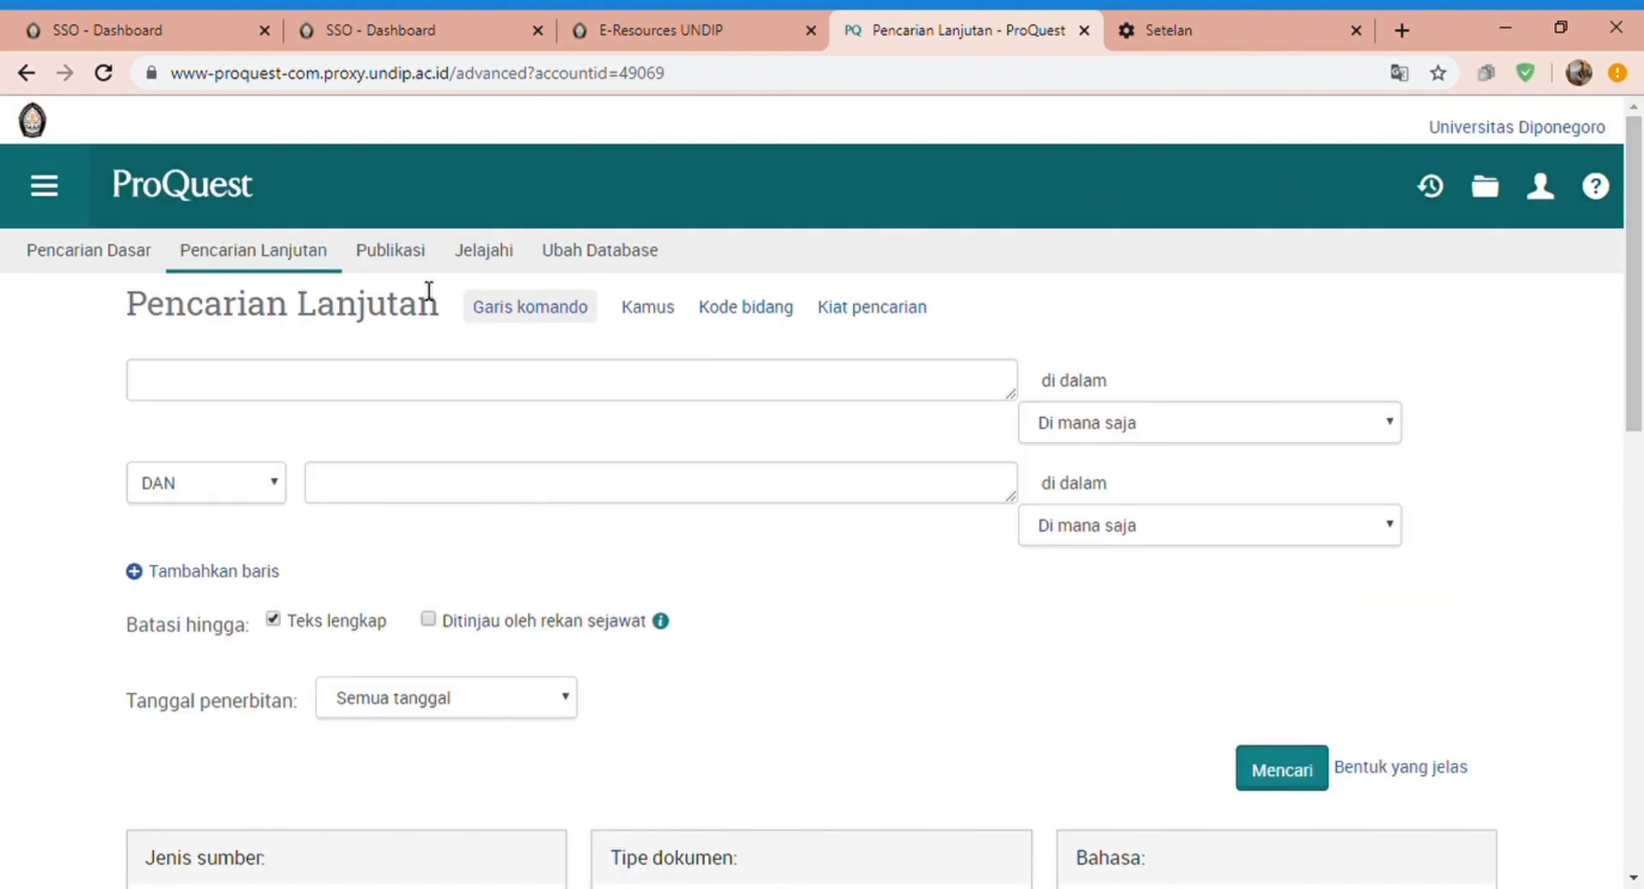
{"action": "left_click", "coordinate": [392, 257]}
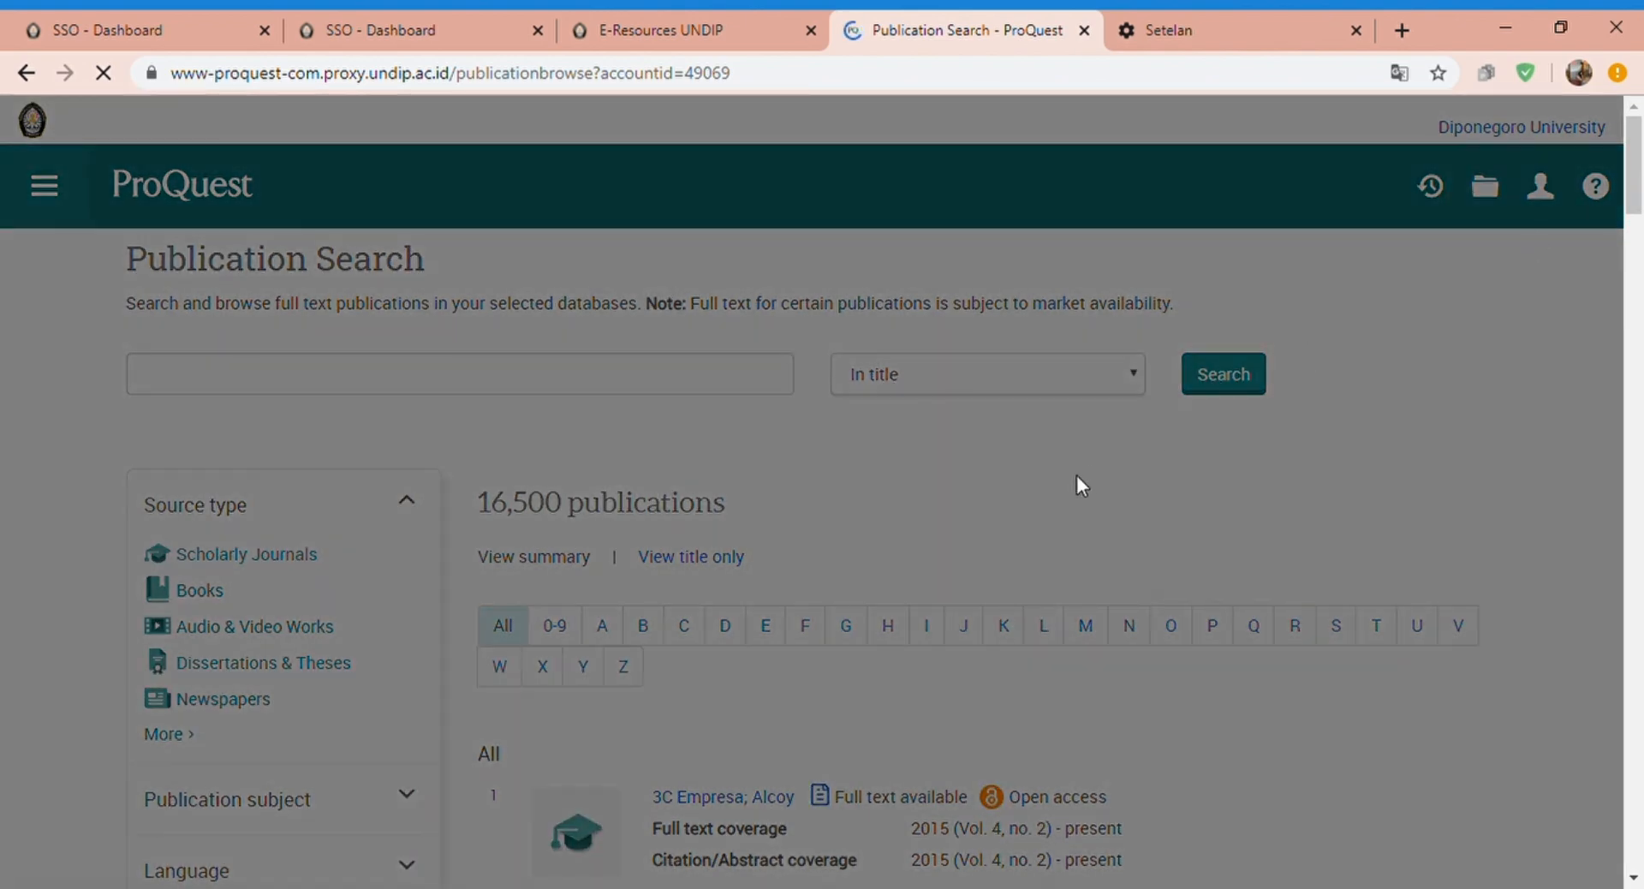
{"action": "left_click", "coordinate": [1325, 863]}
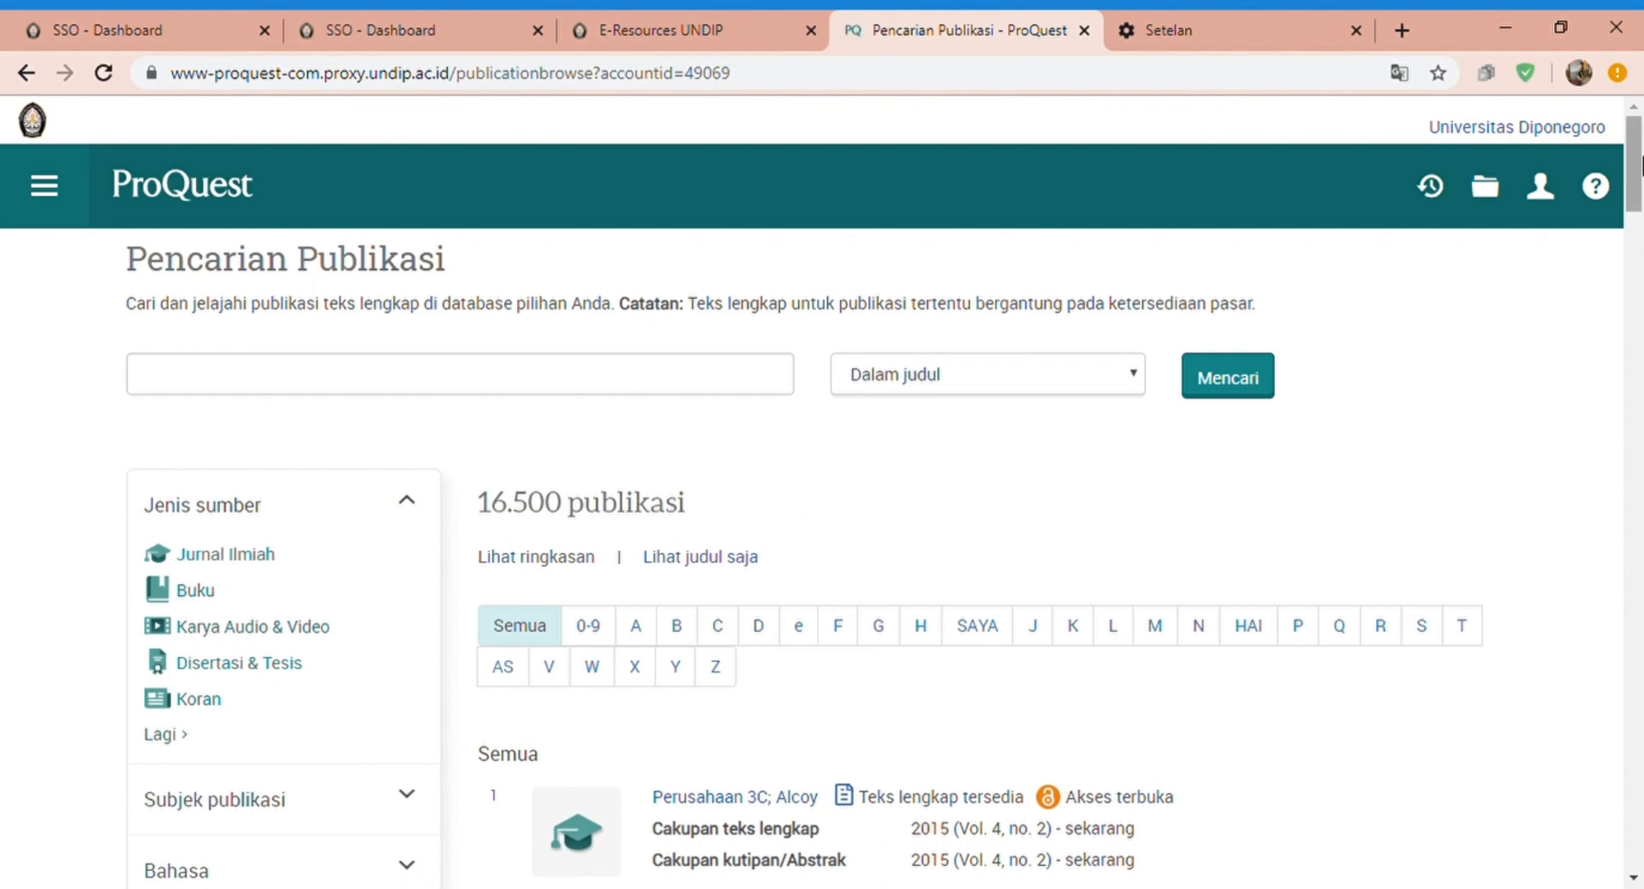
Examine the publication search's field choices, keeping "Dalam judul", and look over the publication list
{"action": "left_click", "coordinate": [1139, 374]}
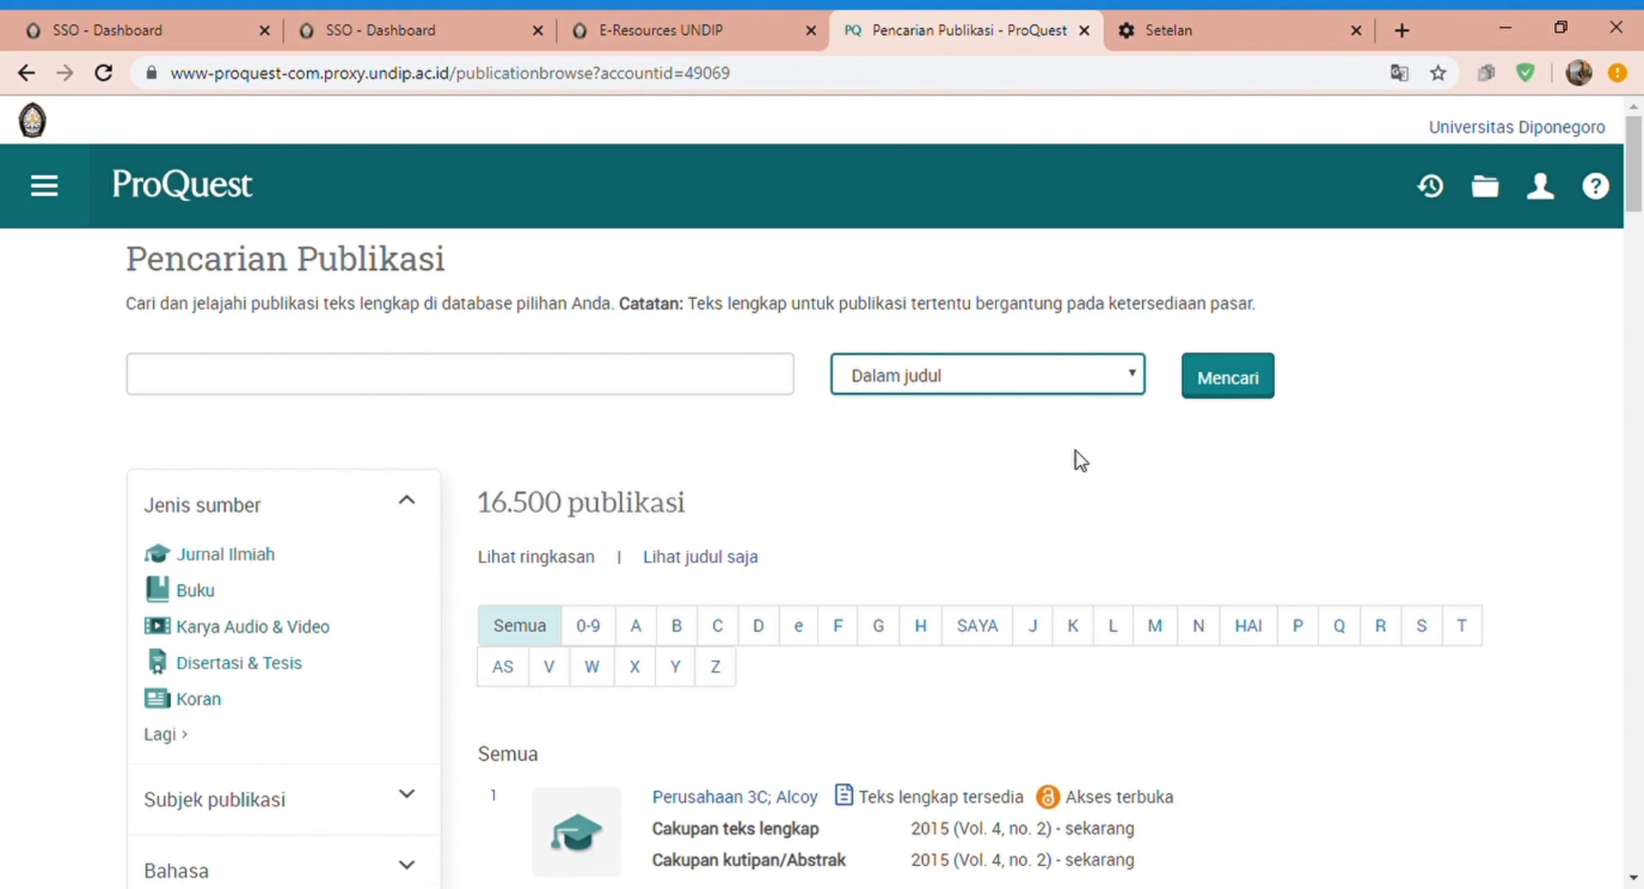
{"action": "left_click", "coordinate": [1096, 536]}
{"action": "scroll", "coordinate": [1636, 253], "scroll_direction": "down", "scroll_amount": 2}
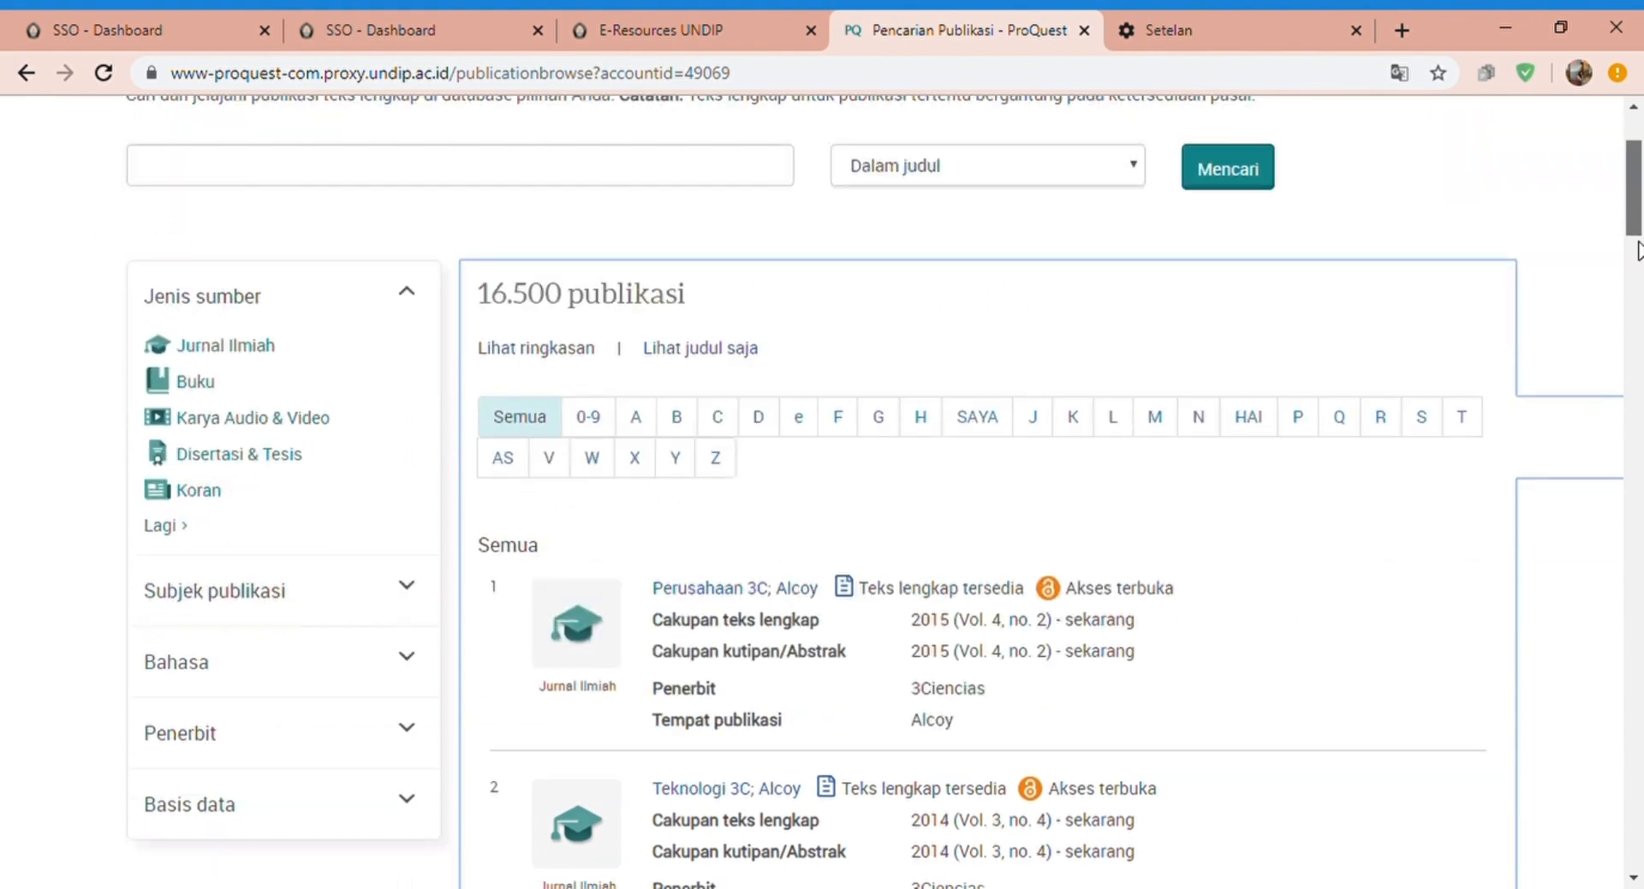
{"action": "scroll", "coordinate": [1638, 251], "scroll_direction": "down", "scroll_amount": 3}
{"action": "scroll", "coordinate": [1638, 251], "scroll_direction": "up", "scroll_amount": 2}
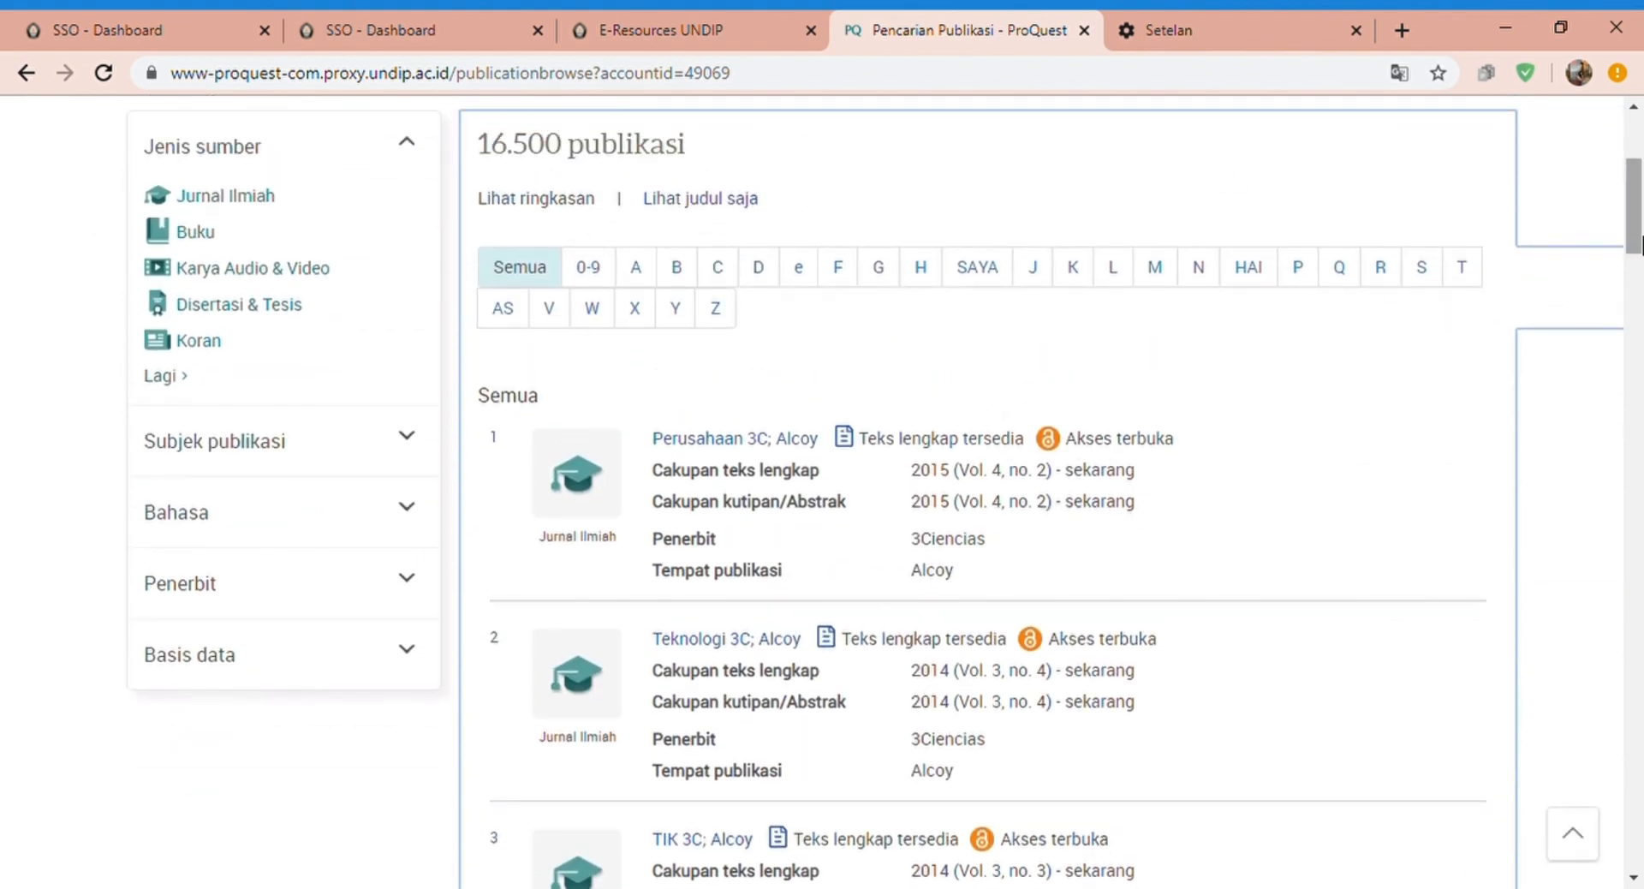
{"action": "left_click_drag", "start_coordinate": [1640, 244], "coordinate": [1640, 184]}
{"action": "scroll", "coordinate": [1640, 184], "scroll_direction": "down", "scroll_amount": 2}
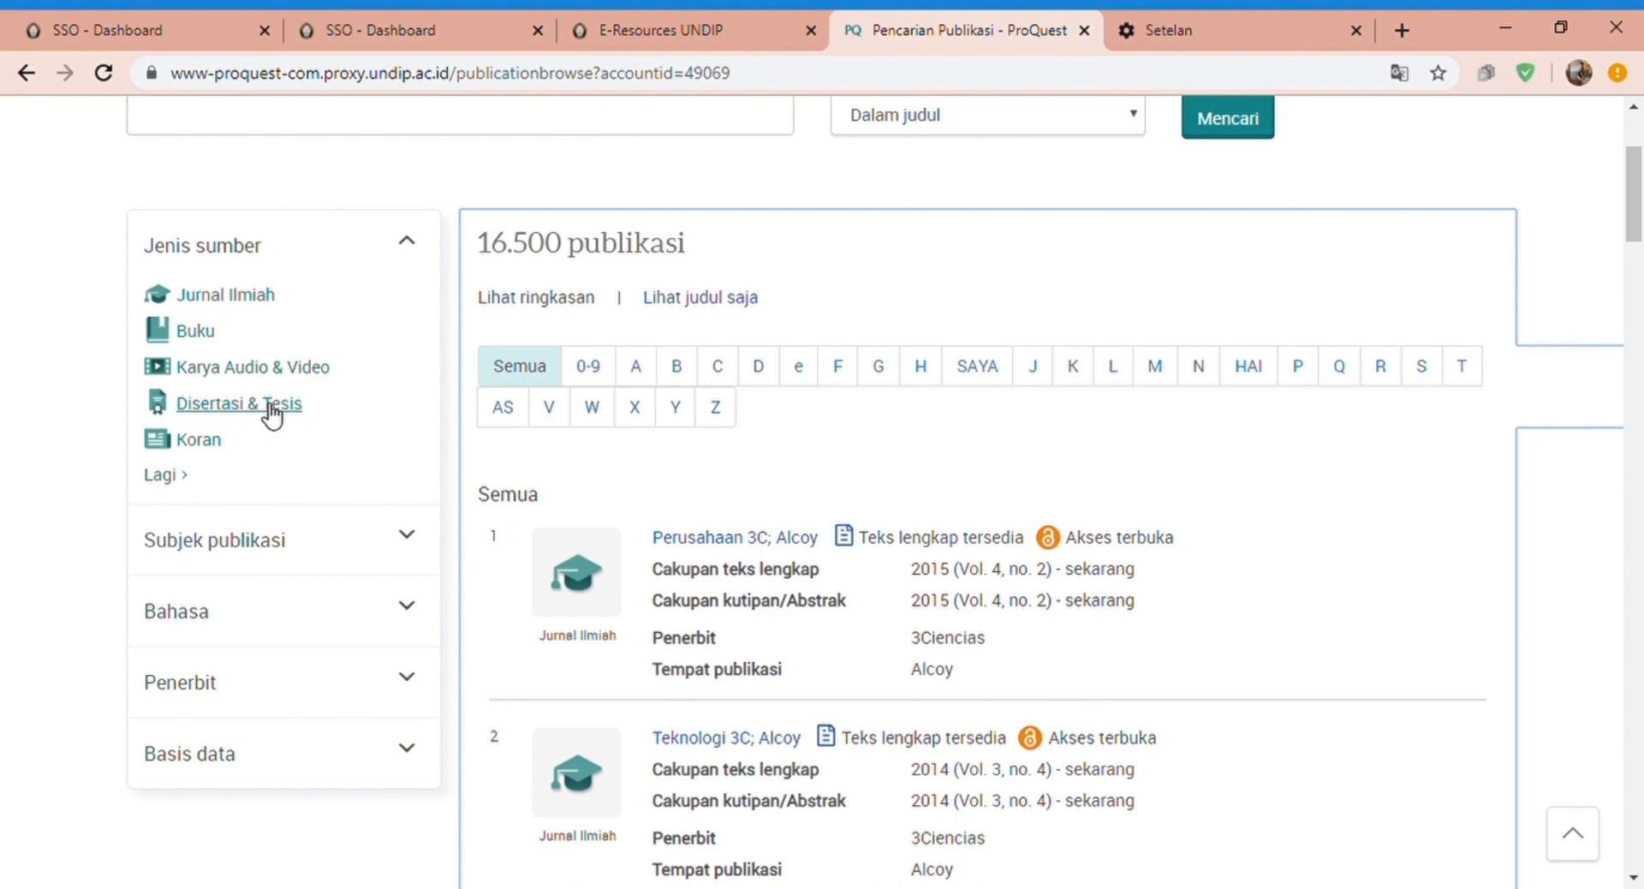
View the full source type list, dismiss it without applying filters, and expand the publication subject and language filters
{"action": "left_click", "coordinate": [192, 485]}
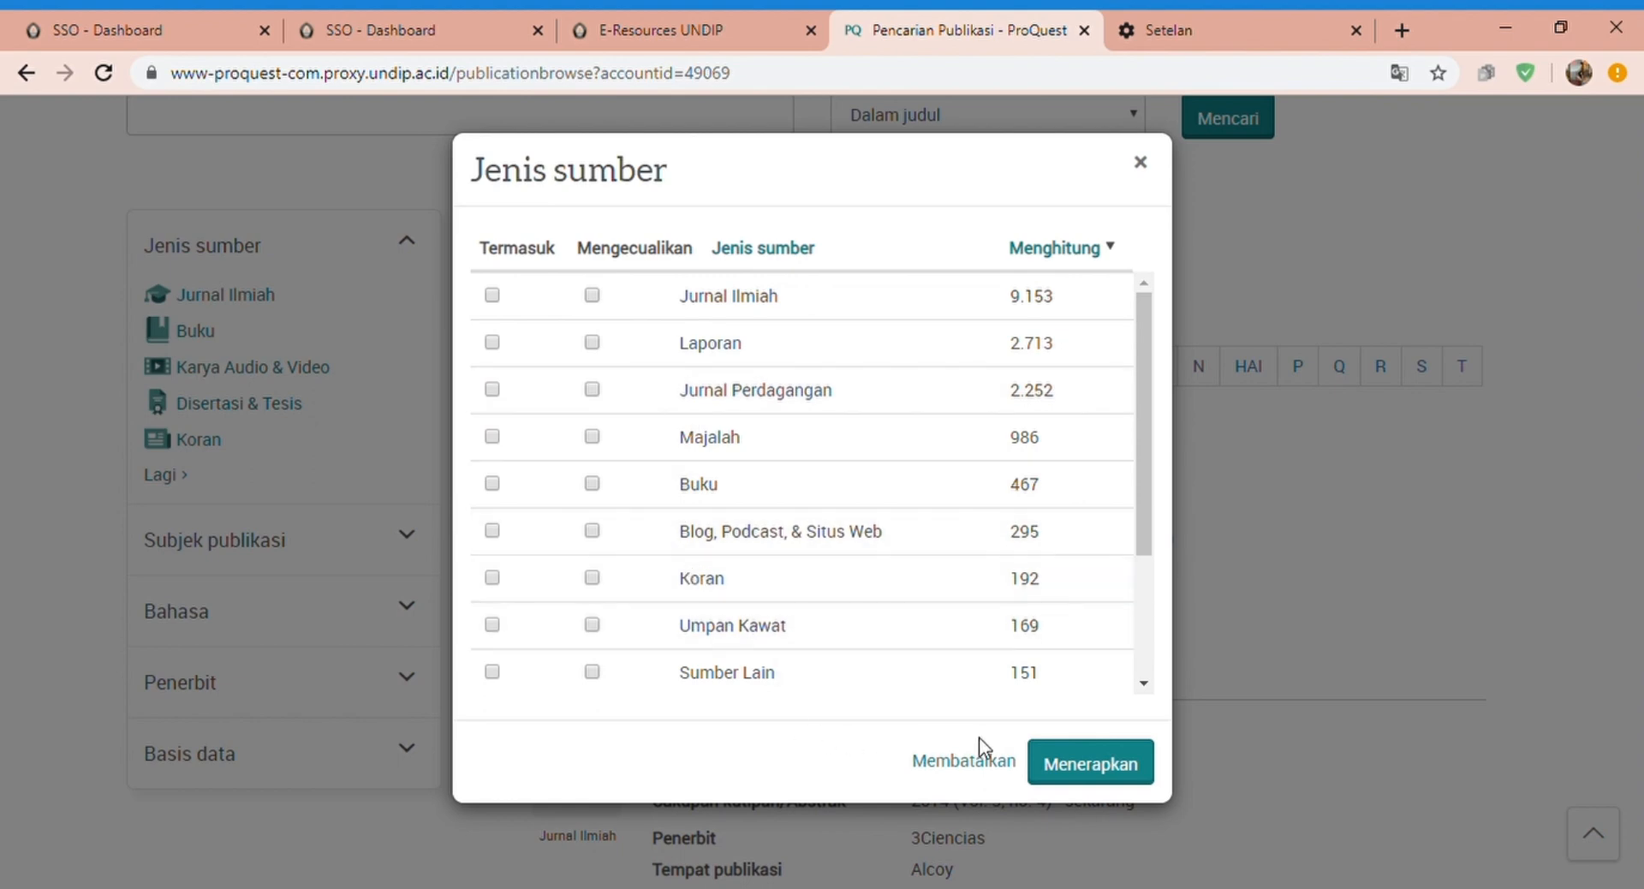
{"action": "left_click", "coordinate": [989, 769]}
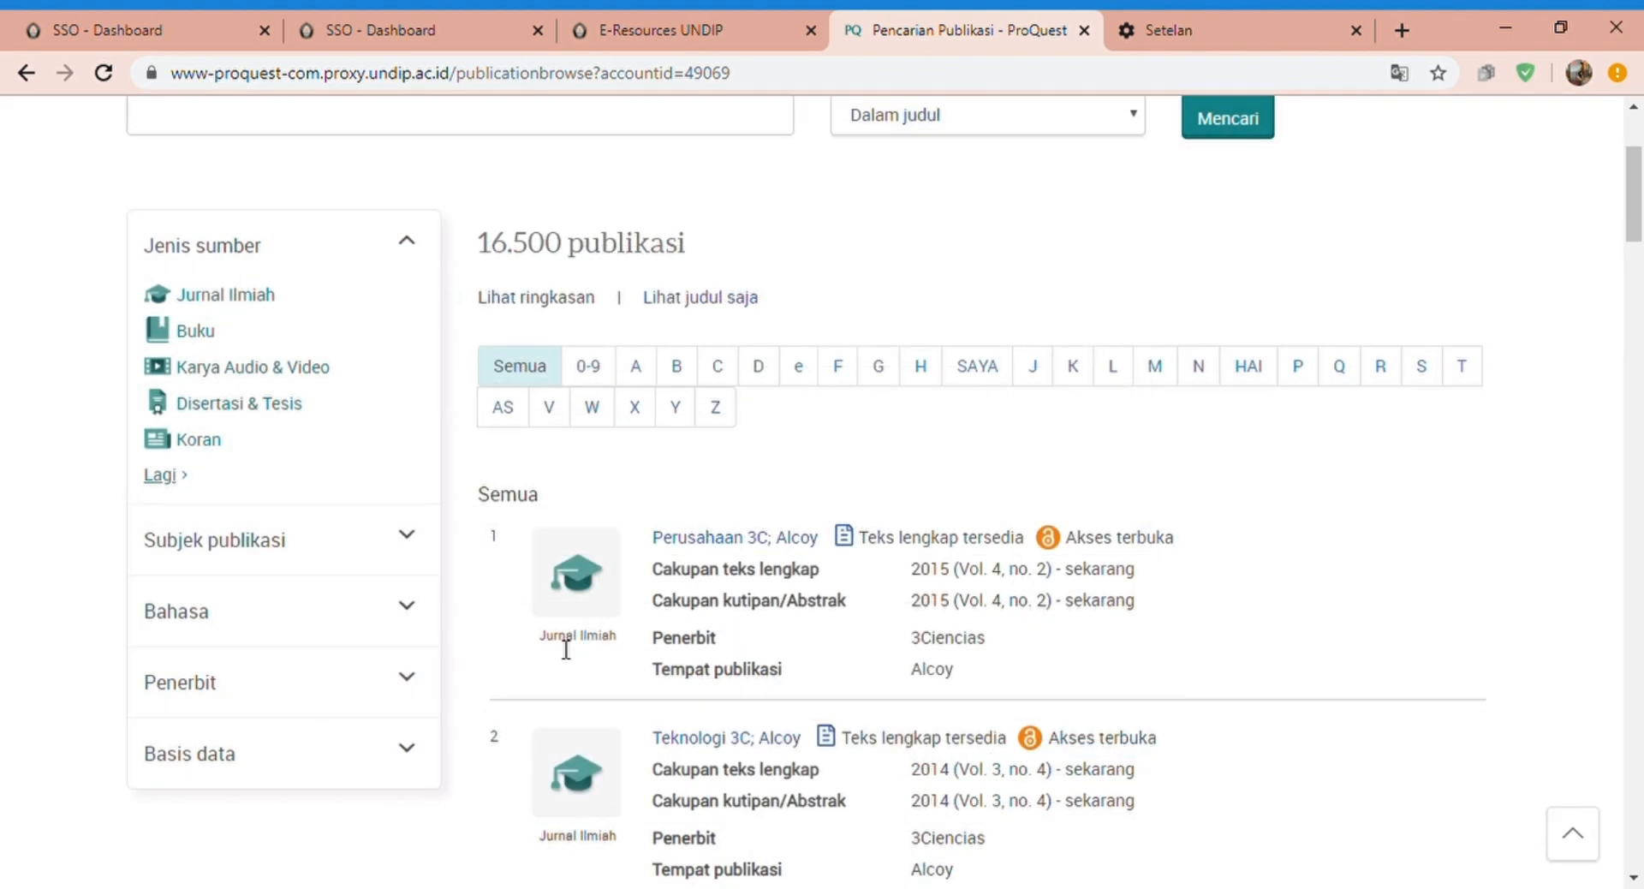
{"action": "left_click", "coordinate": [409, 540]}
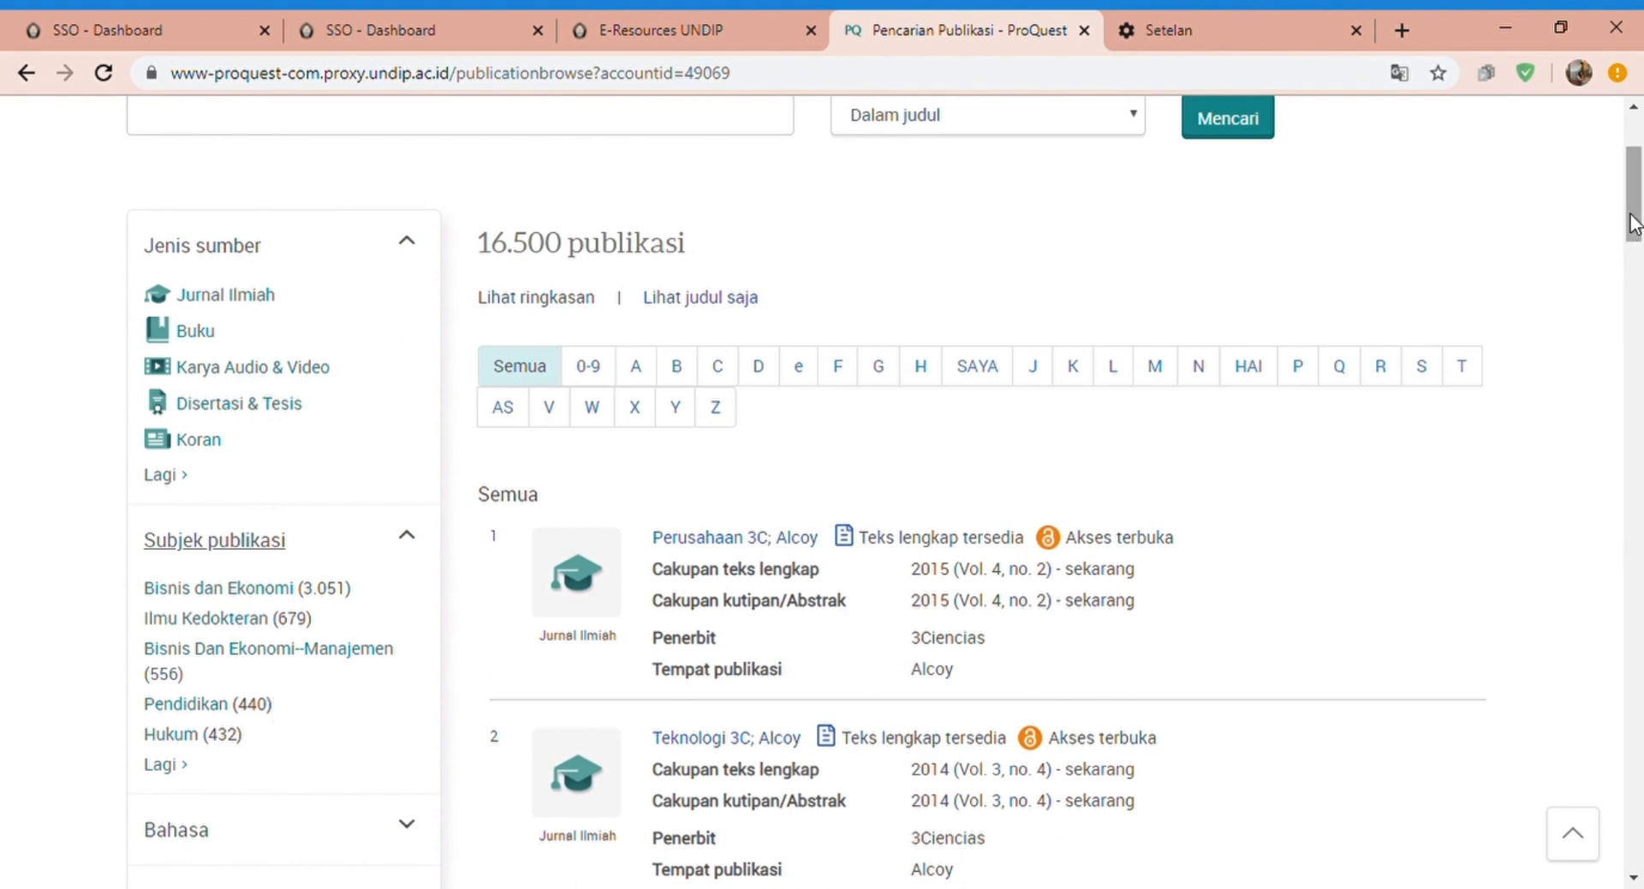
{"action": "scroll", "coordinate": [667, 304], "scroll_direction": "down", "scroll_amount": 5}
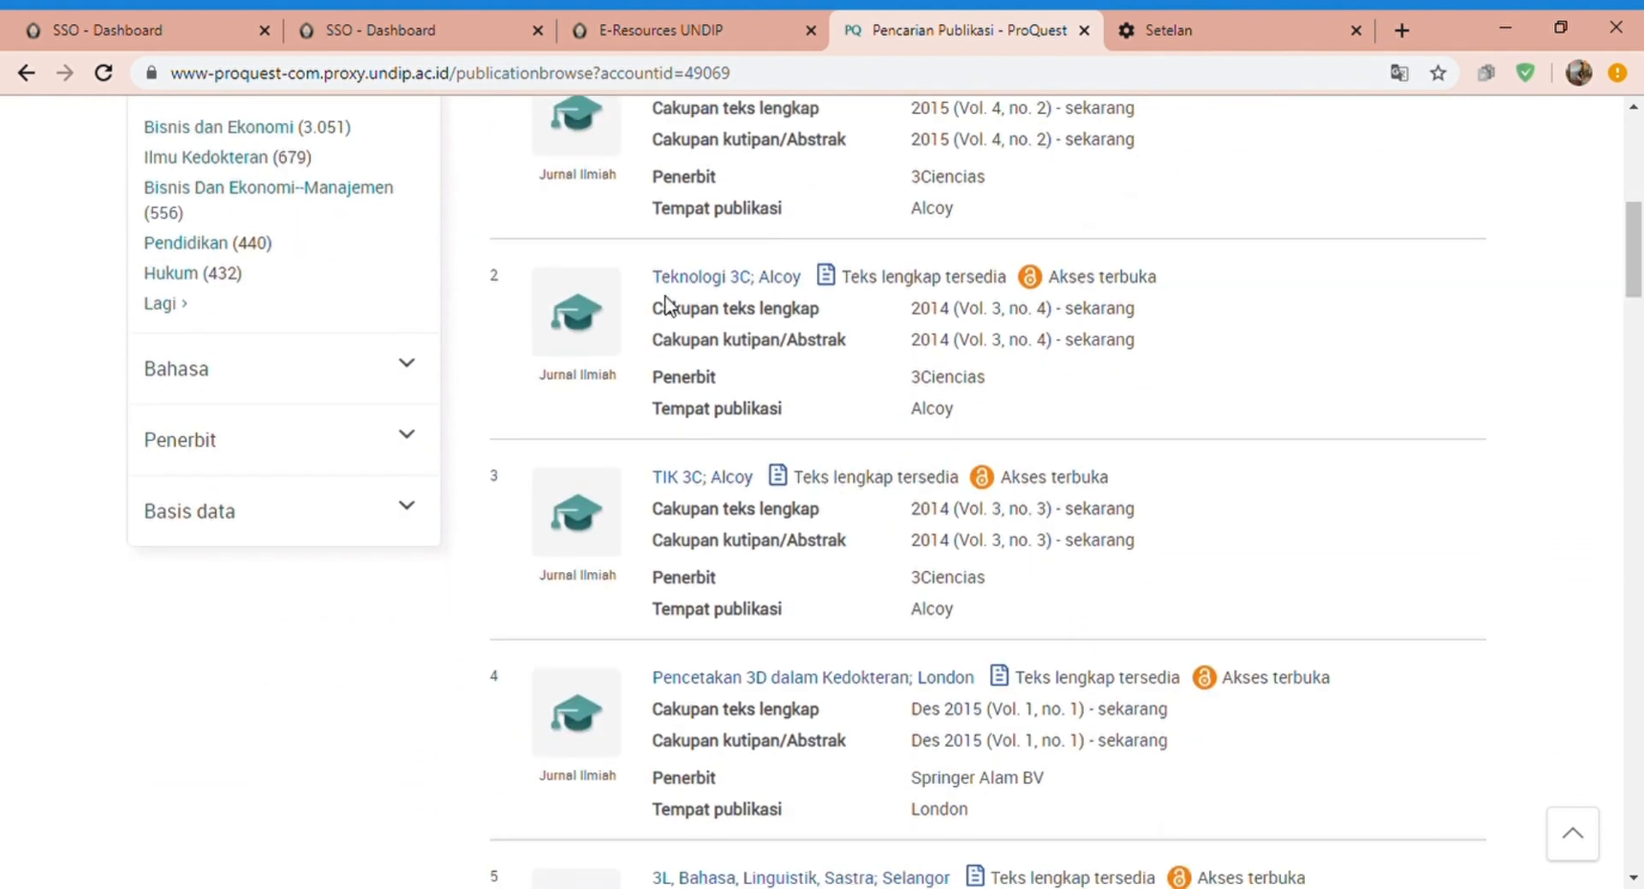
{"action": "left_click", "coordinate": [410, 370]}
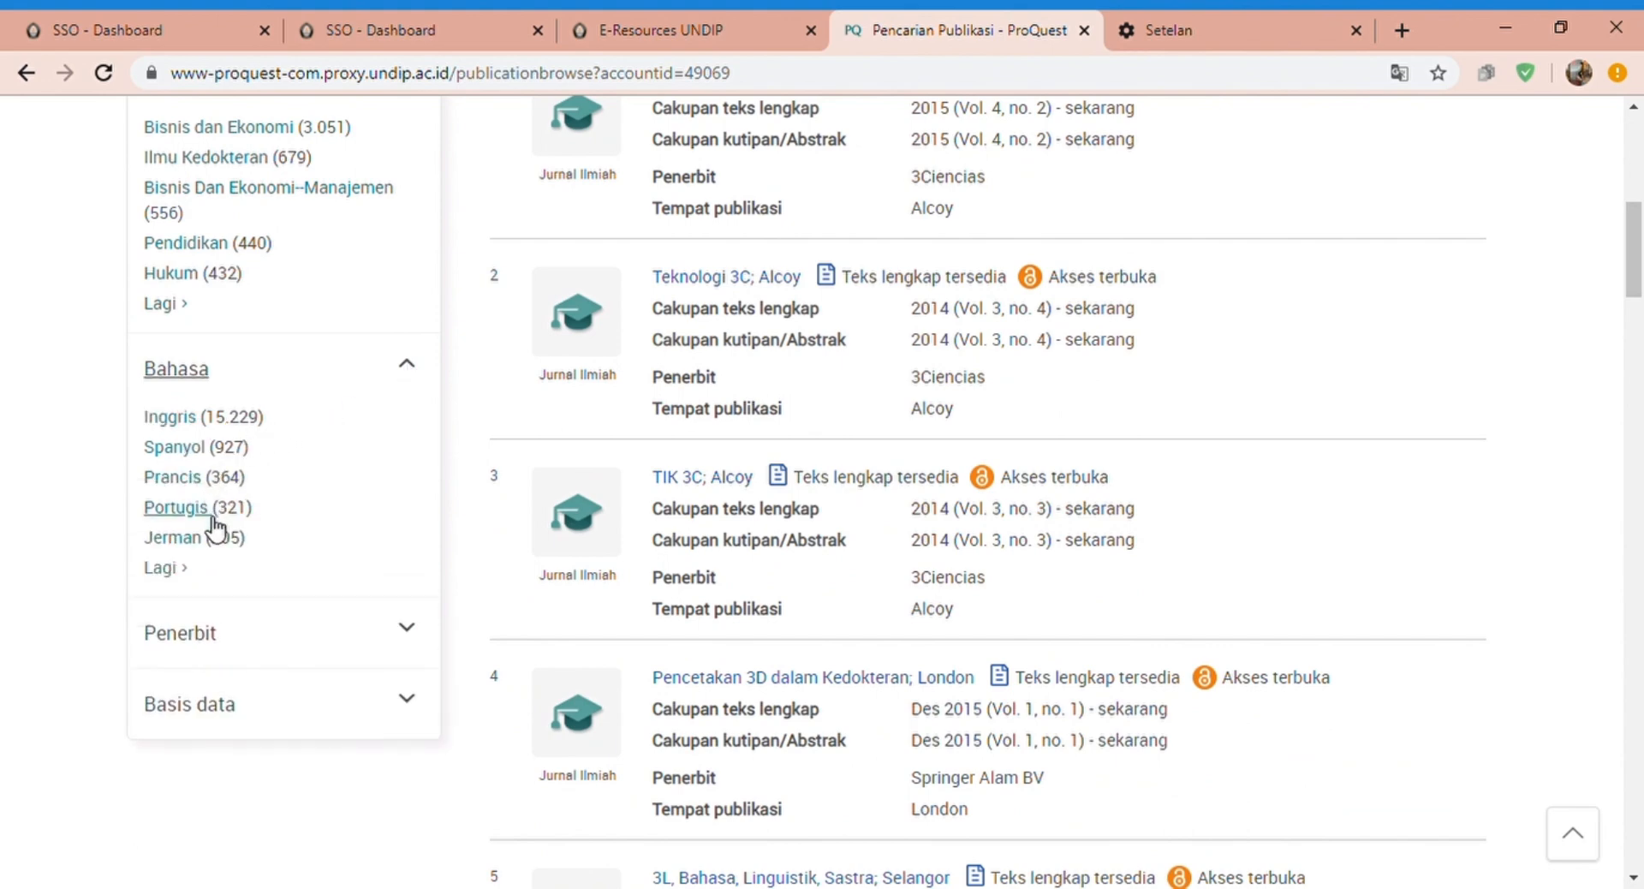
Expand the publisher (Penerbit) and database (Basis data) filters of the publication search and look over their entries
{"action": "left_click", "coordinate": [418, 634]}
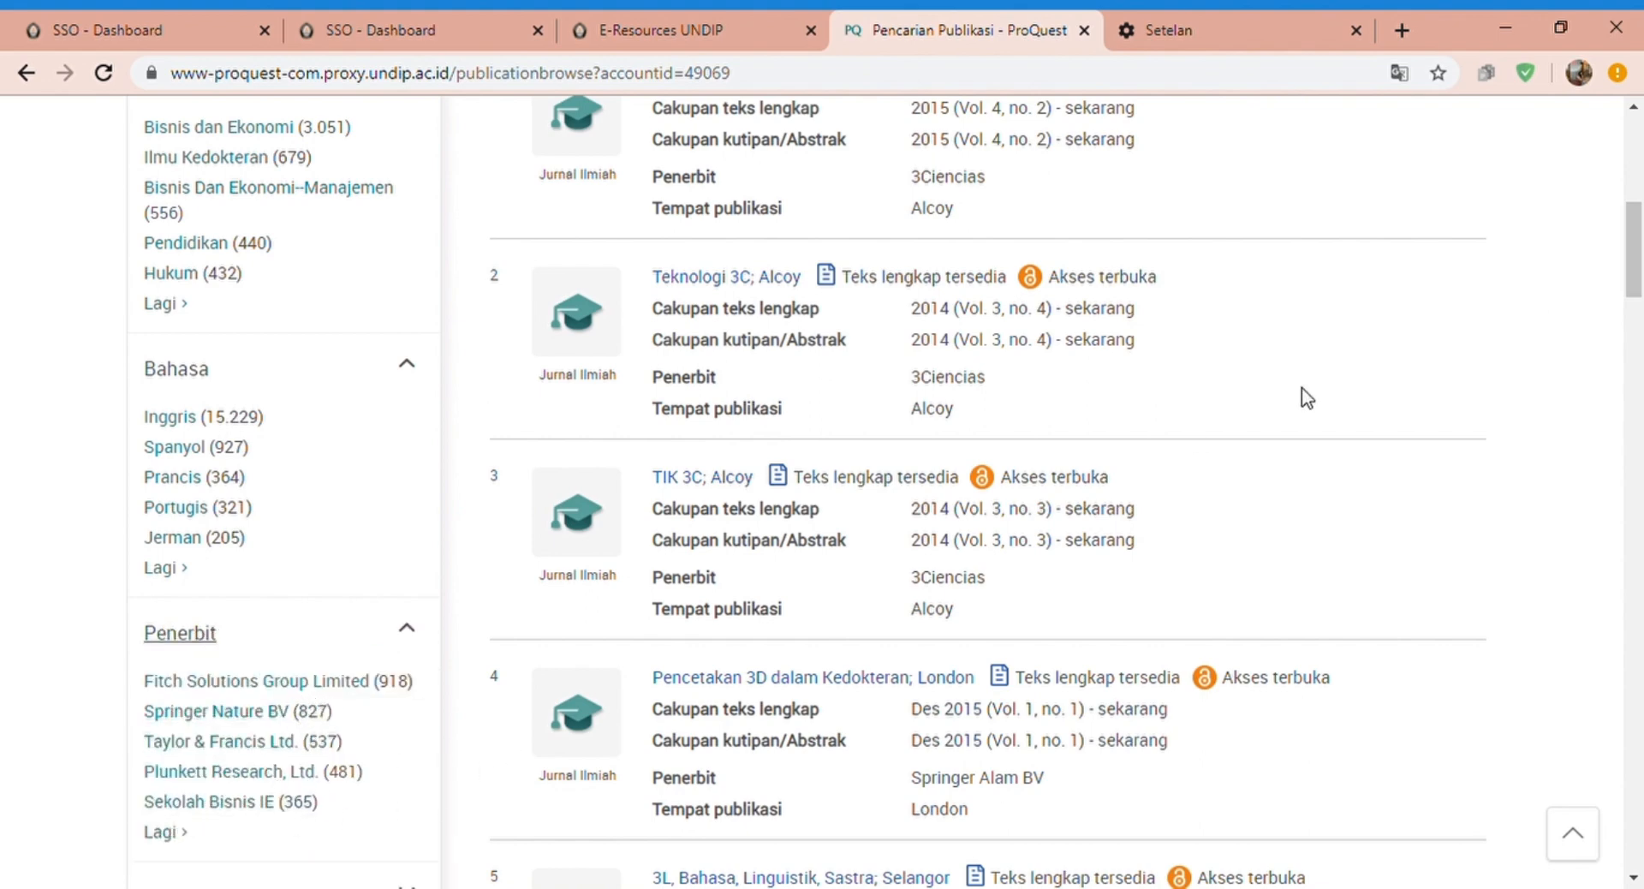
{"action": "scroll", "coordinate": [725, 508], "scroll_direction": "down", "scroll_amount": 3}
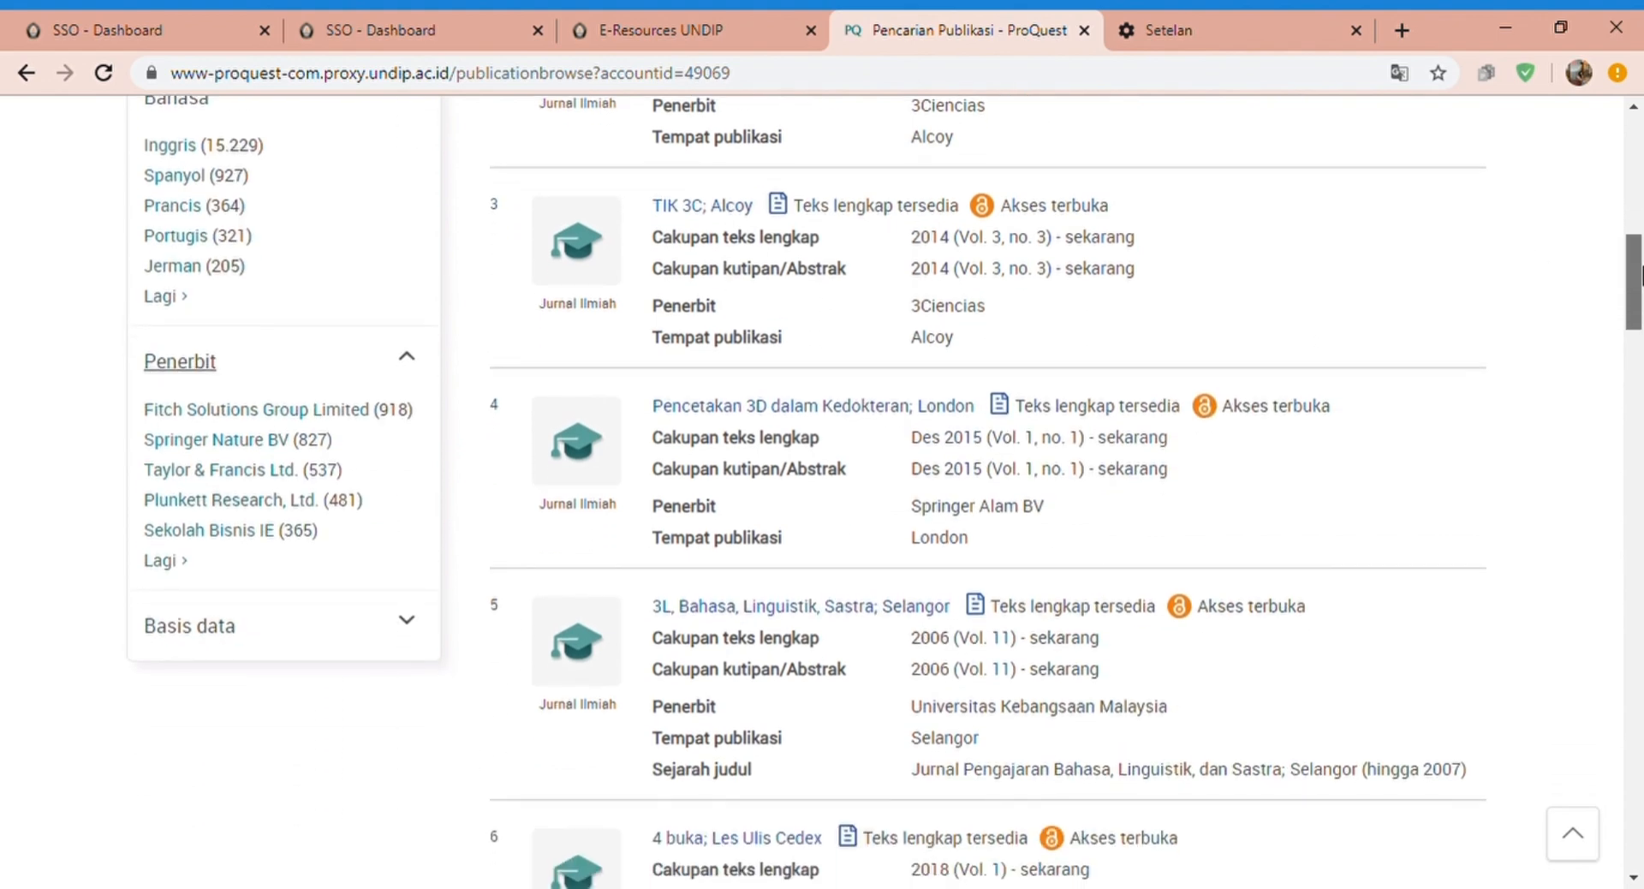
{"action": "left_click", "coordinate": [408, 627]}
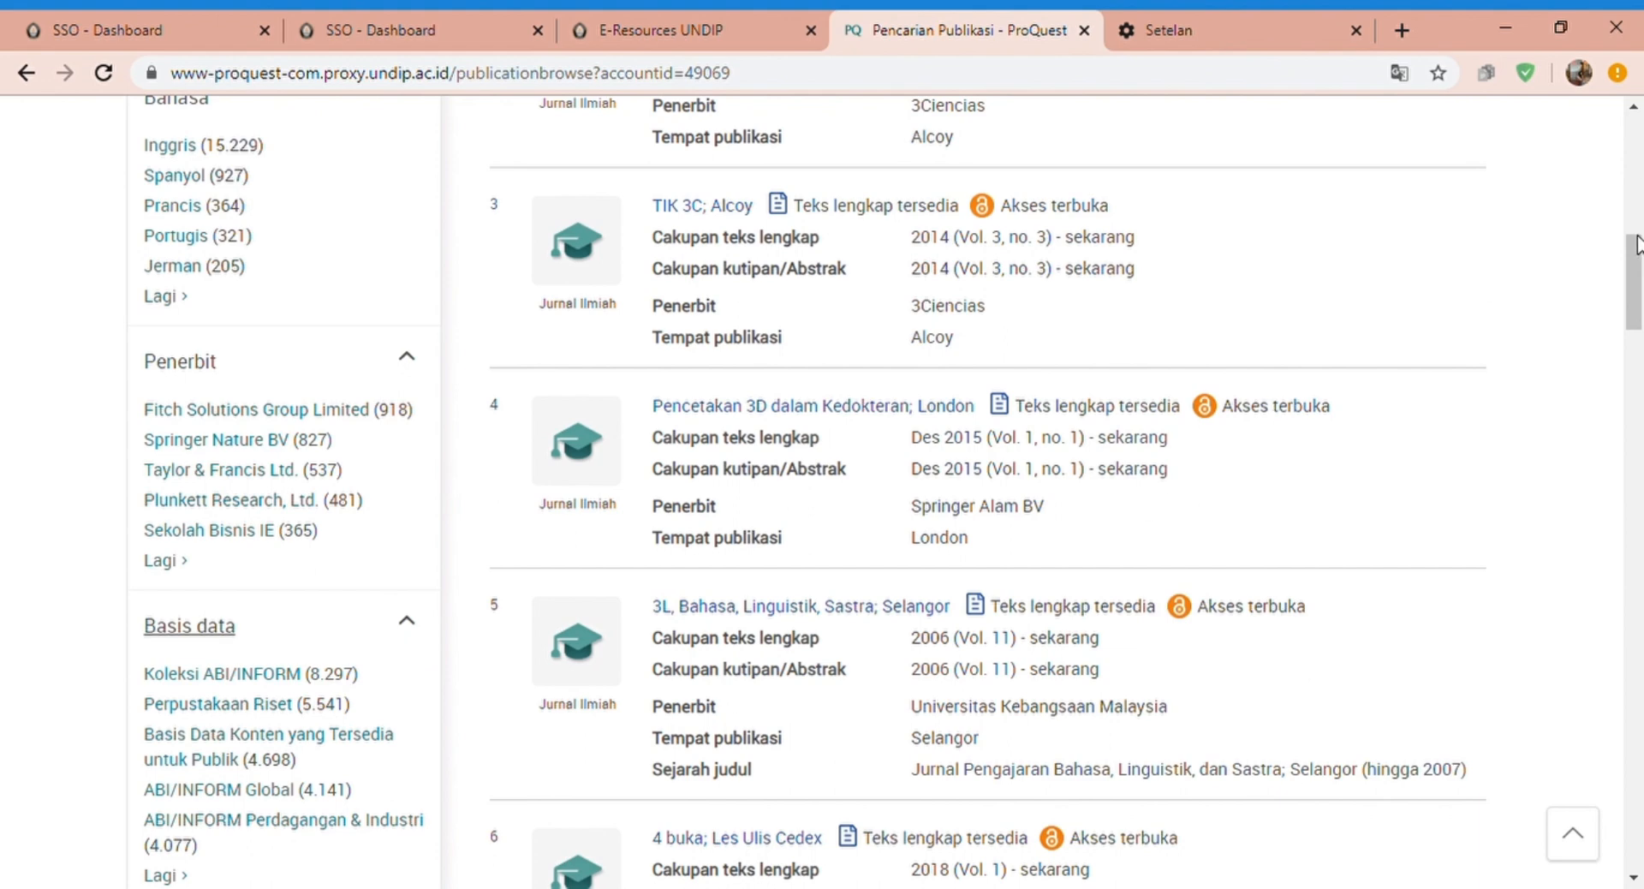
{"action": "left_click_drag", "start_coordinate": [1638, 244], "coordinate": [1638, 129]}
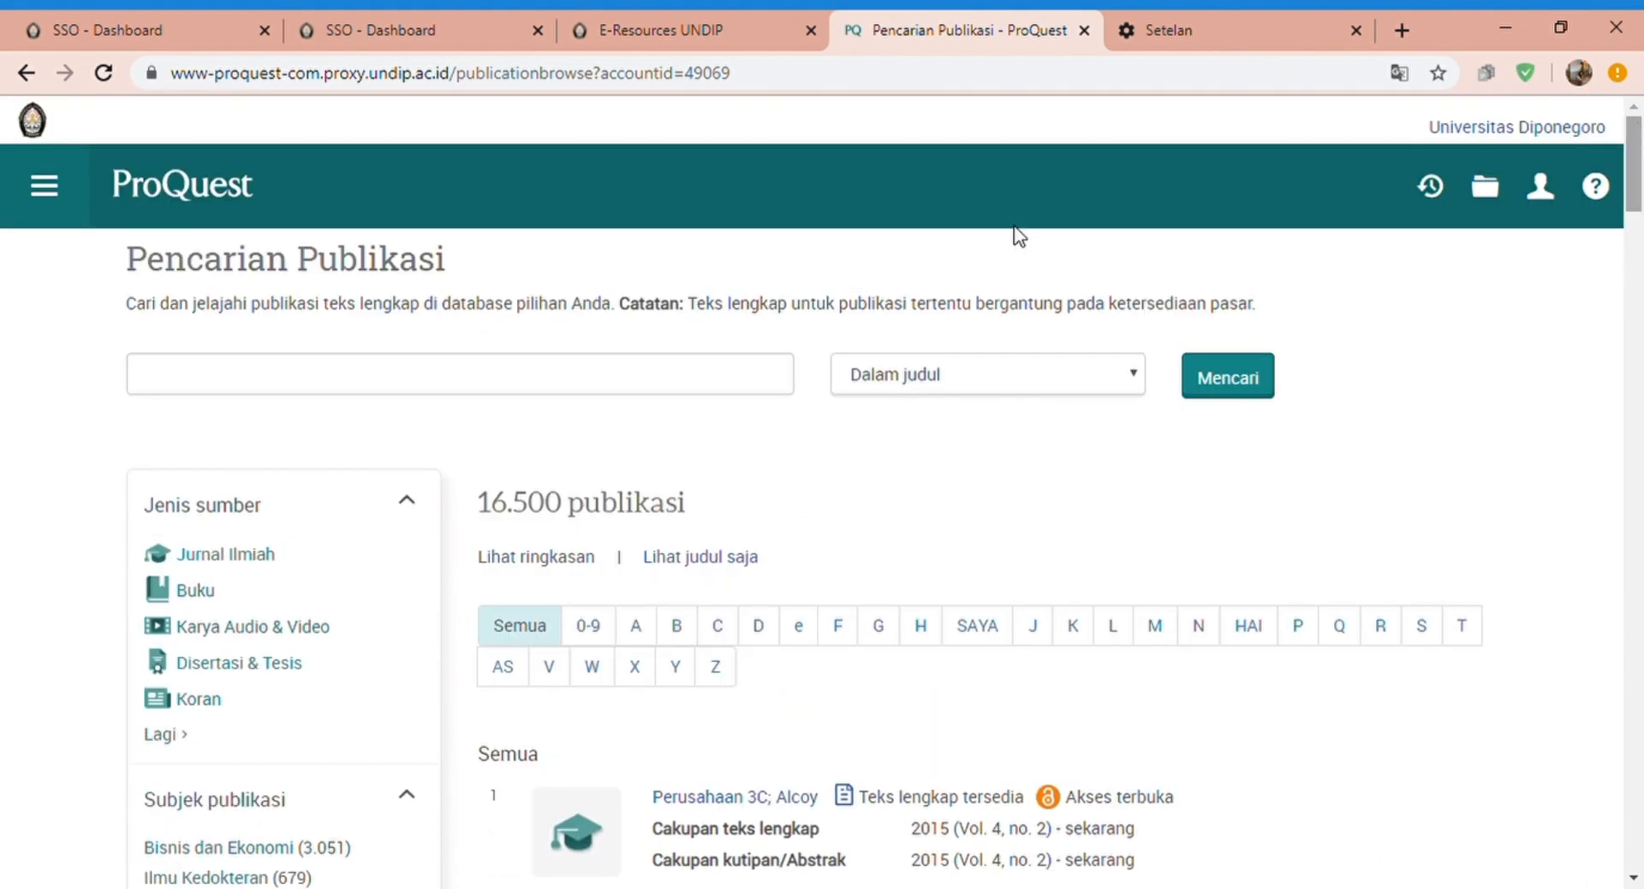
Return to the advanced search, open the topic browsing page (Jelajahi) and accept all cookies
{"action": "left_click", "coordinate": [26, 75]}
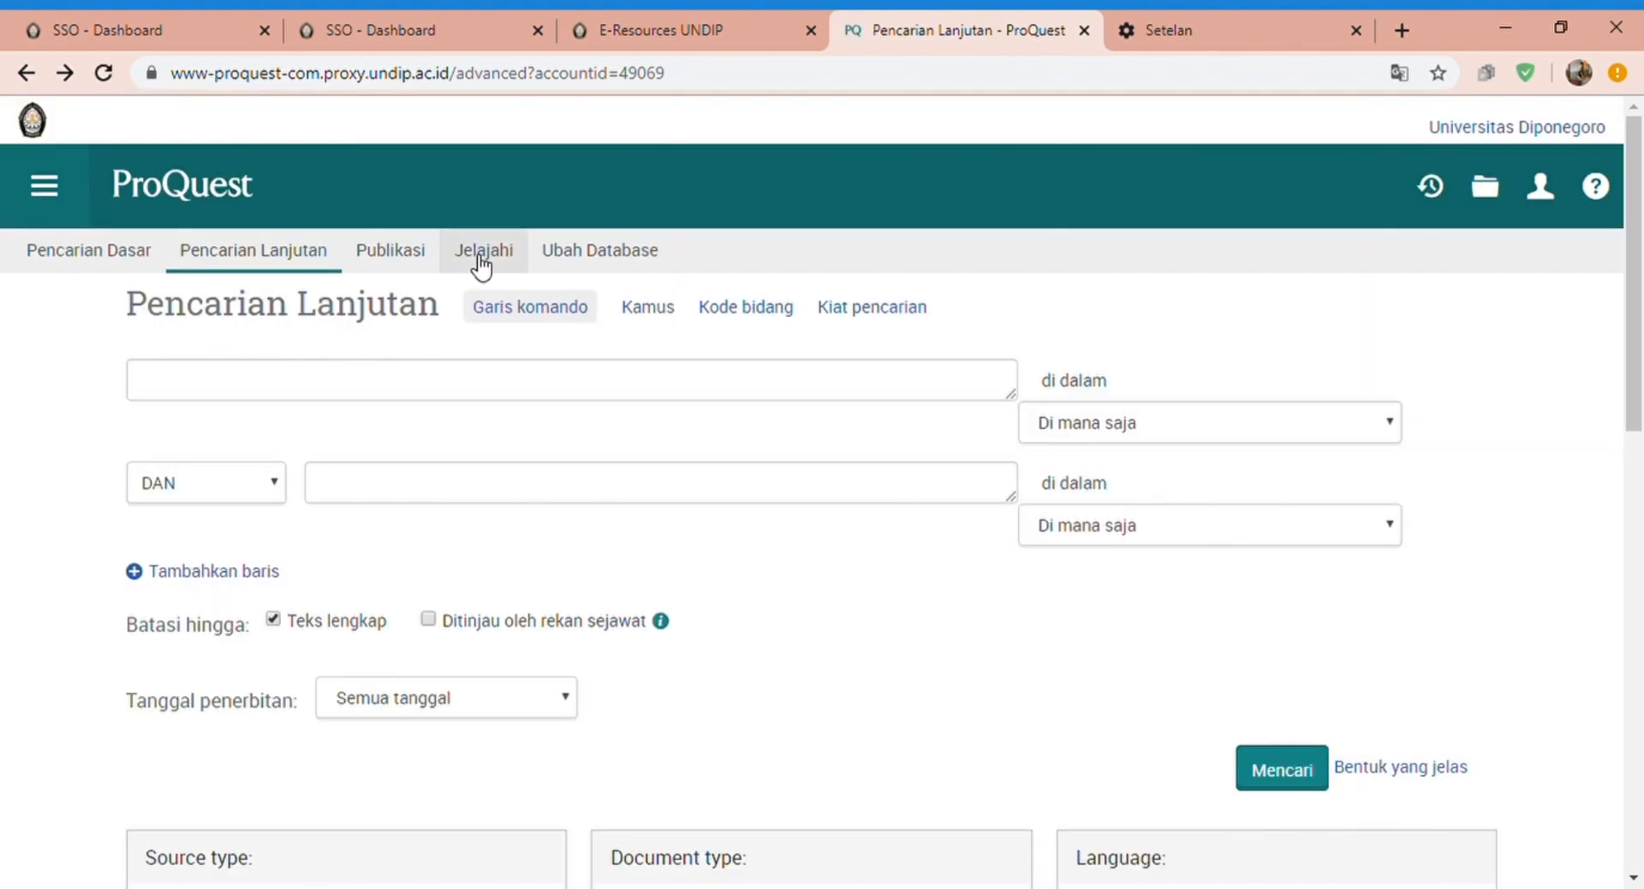
{"action": "left_click", "coordinate": [479, 257]}
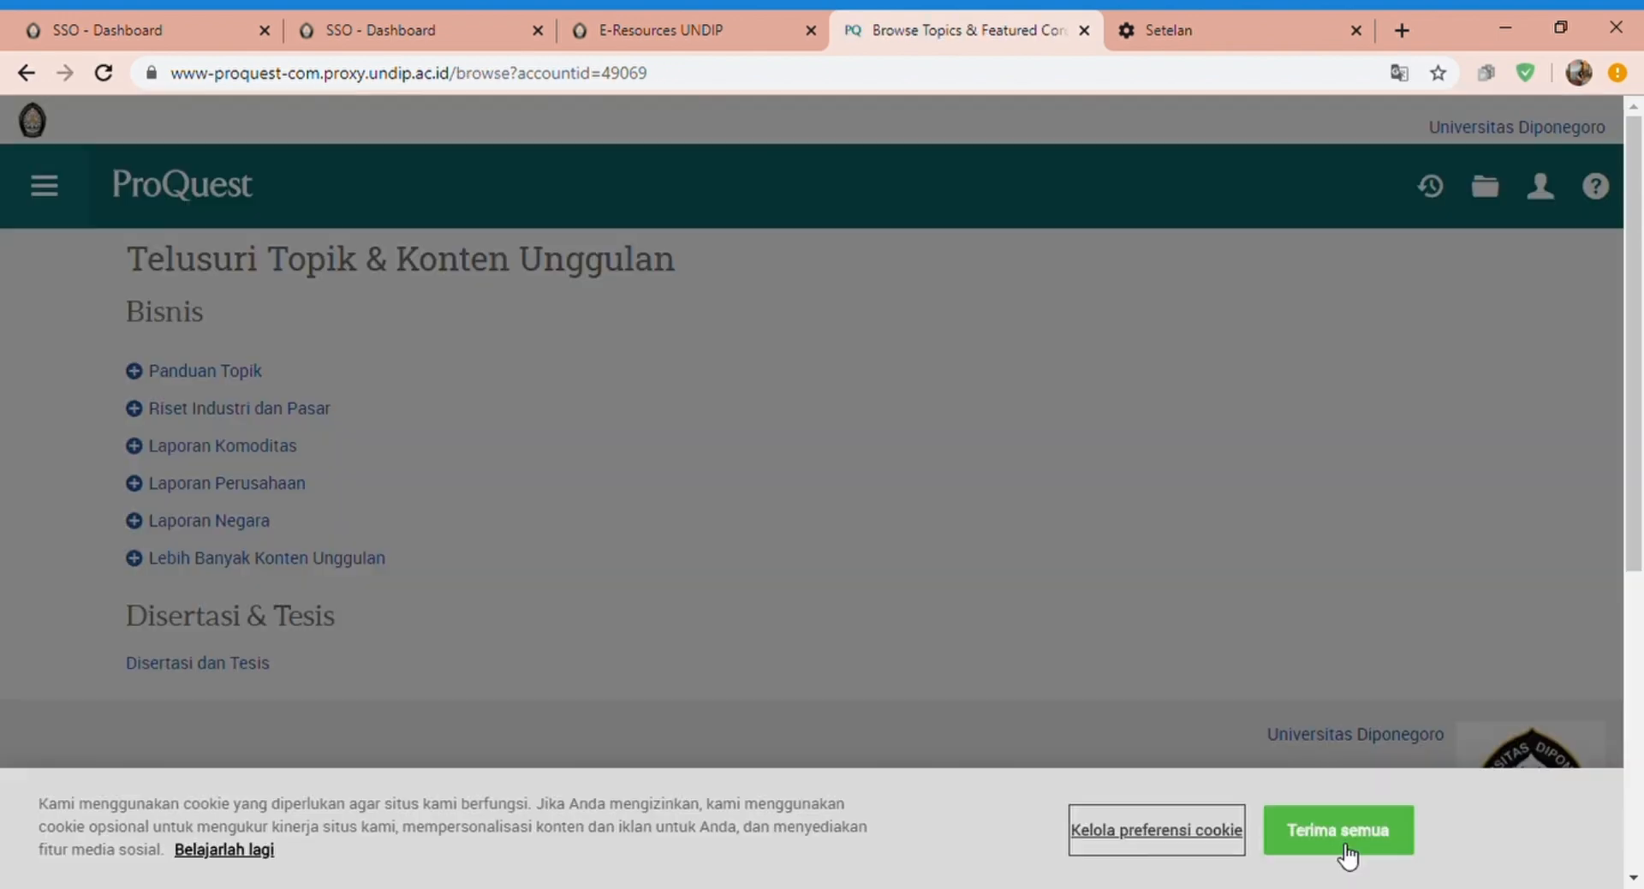
{"action": "left_click", "coordinate": [1348, 850]}
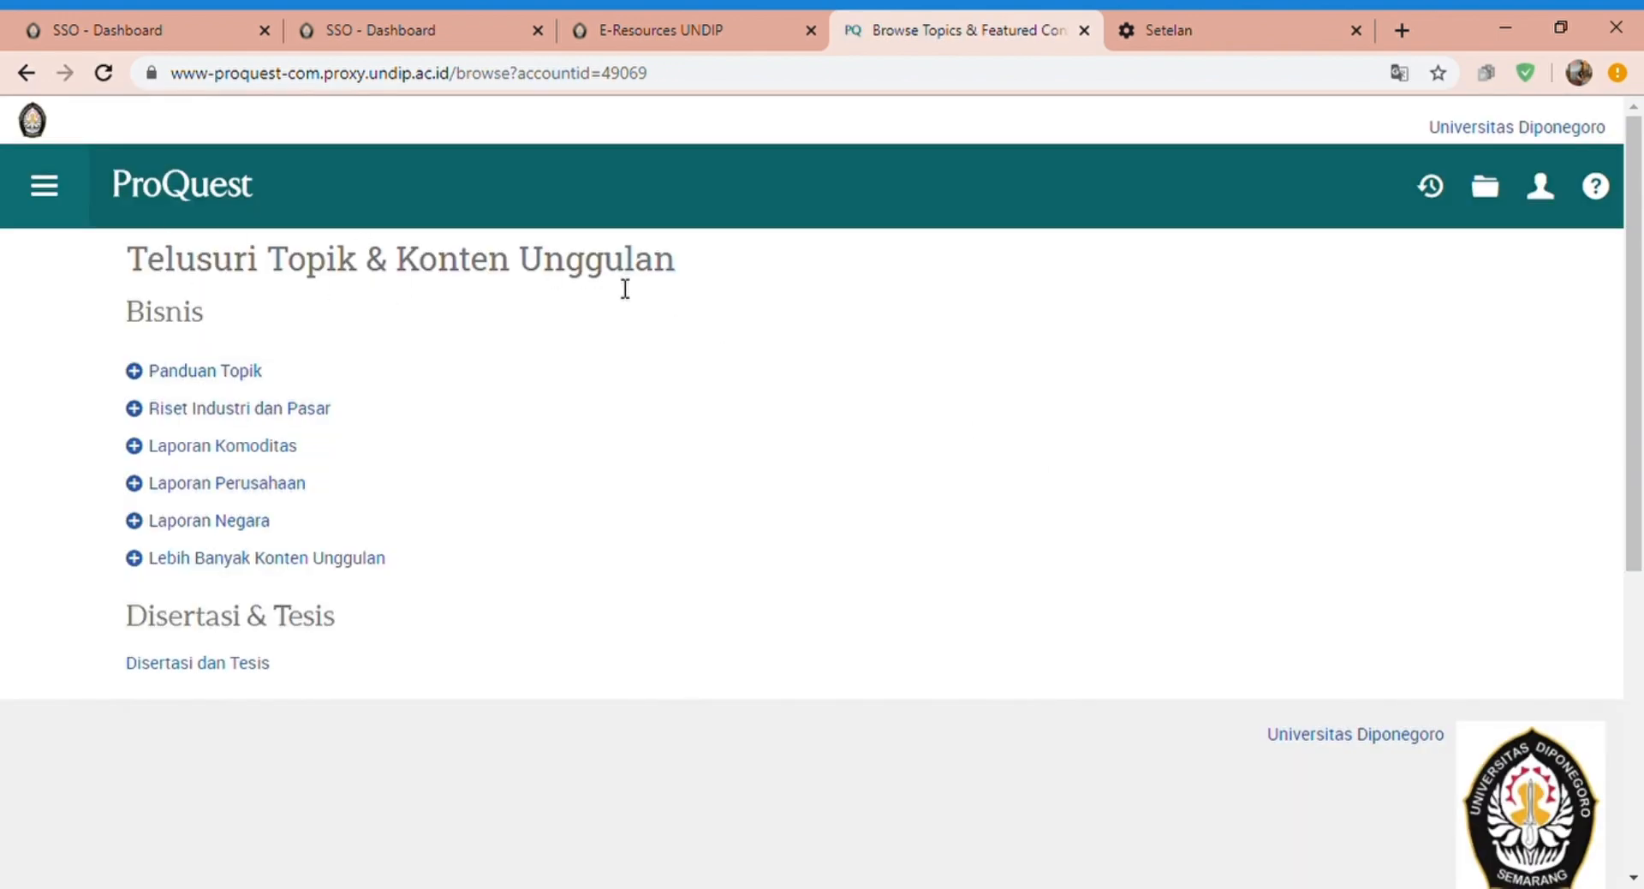
Open Panduan Topik under Bisnis, look over its topic paths, and return to the topic browsing page
{"action": "left_click", "coordinate": [218, 370]}
{"action": "left_click", "coordinate": [1272, 848]}
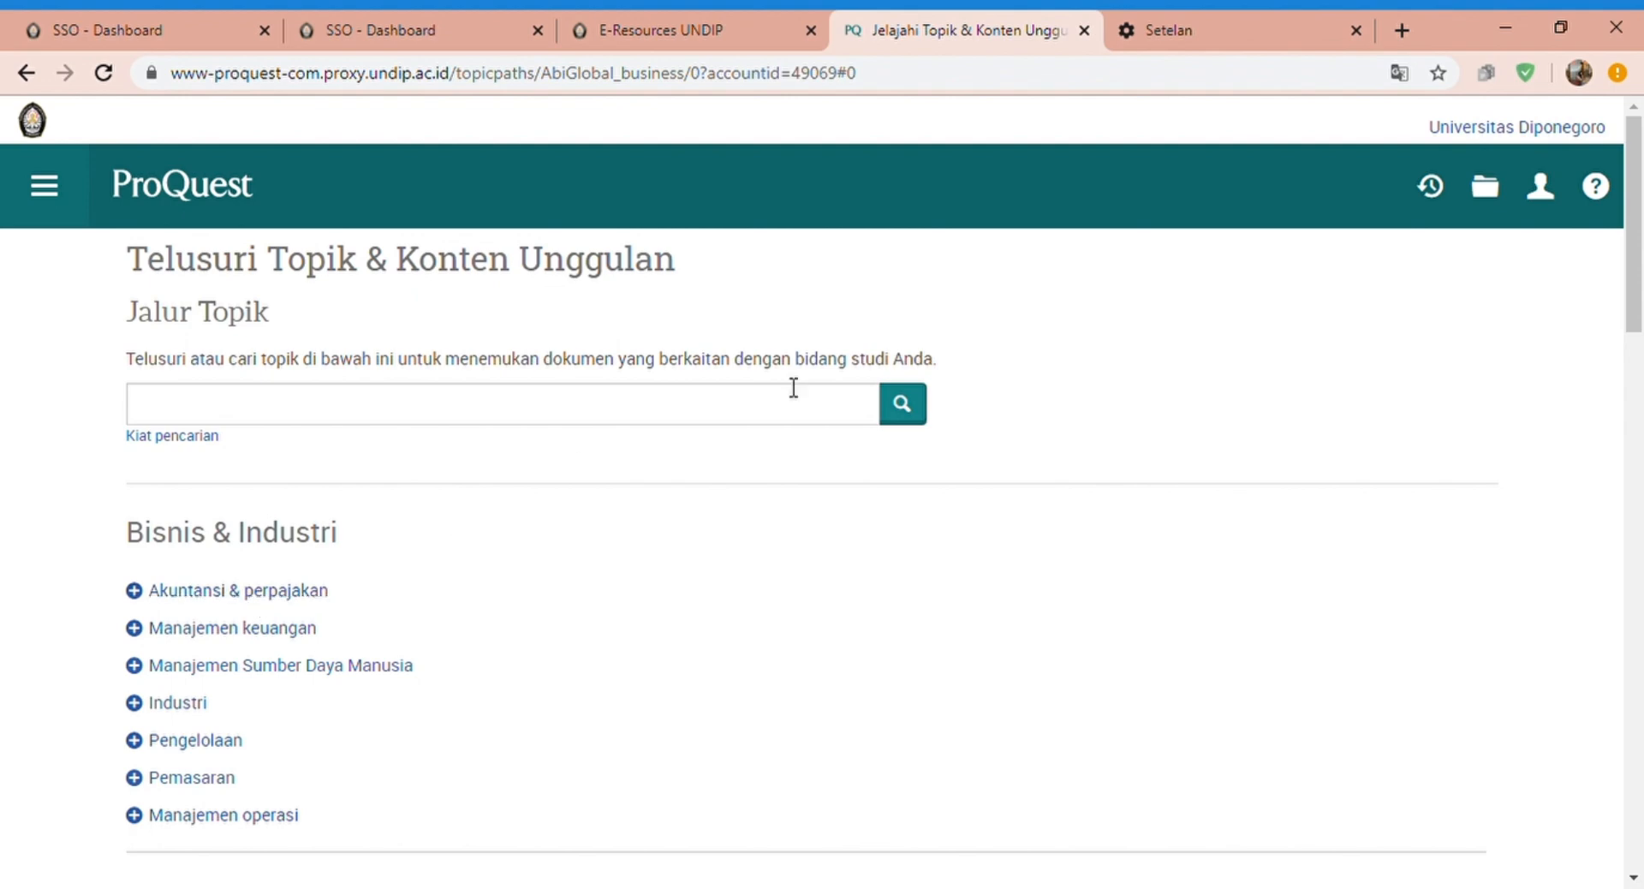
{"action": "scroll", "coordinate": [1640, 235], "scroll_direction": "down", "scroll_amount": 2}
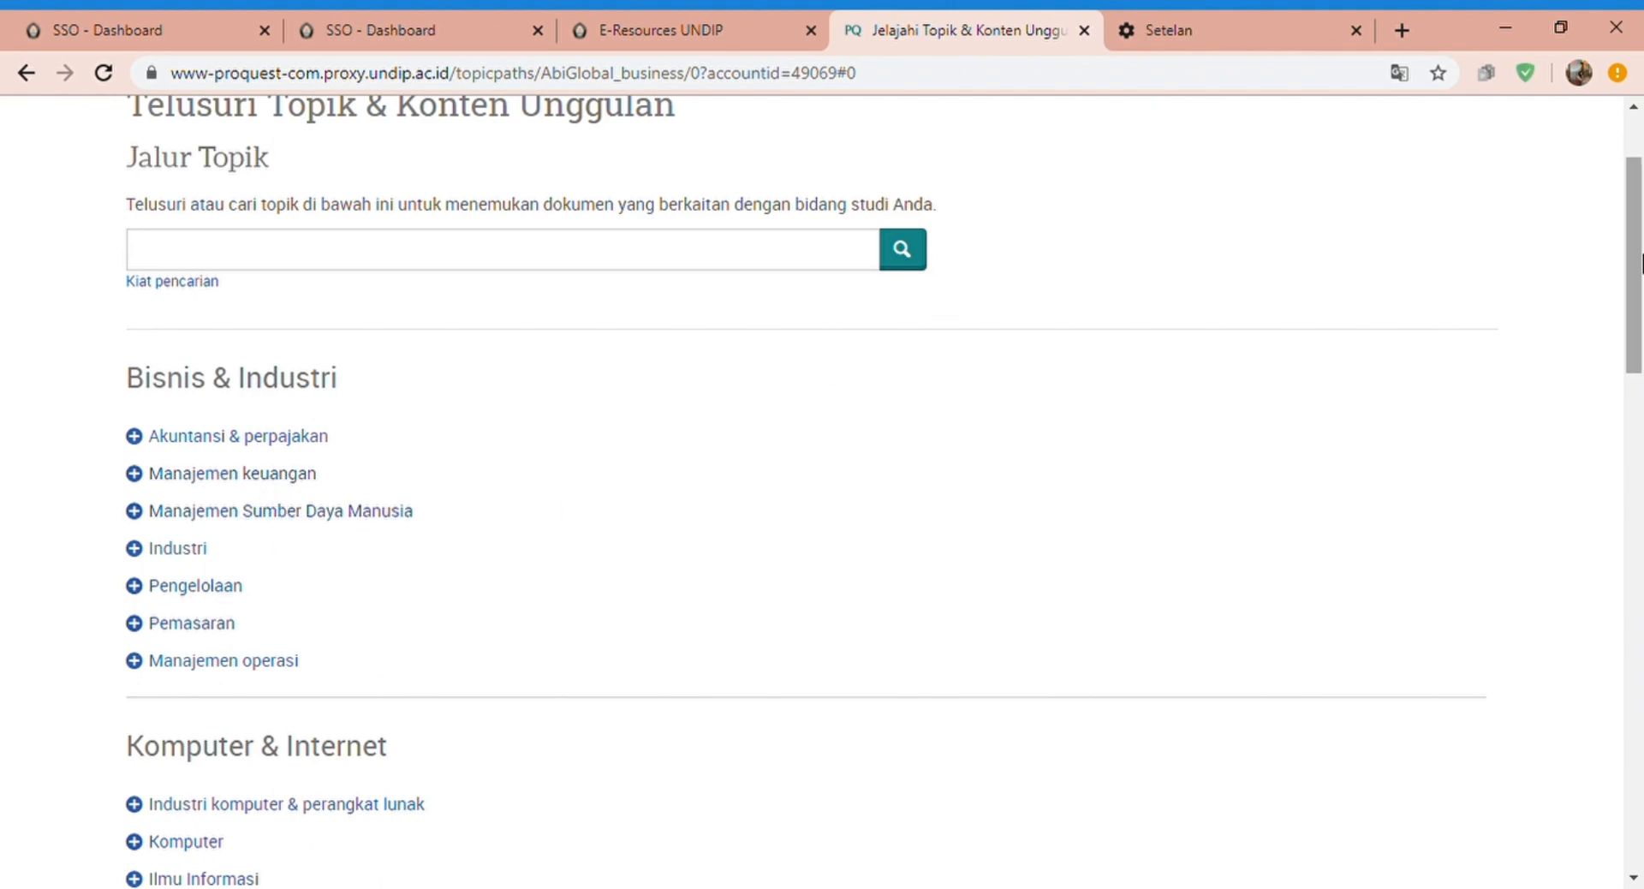
{"action": "left_click_drag", "start_coordinate": [1641, 261], "coordinate": [1641, 221]}
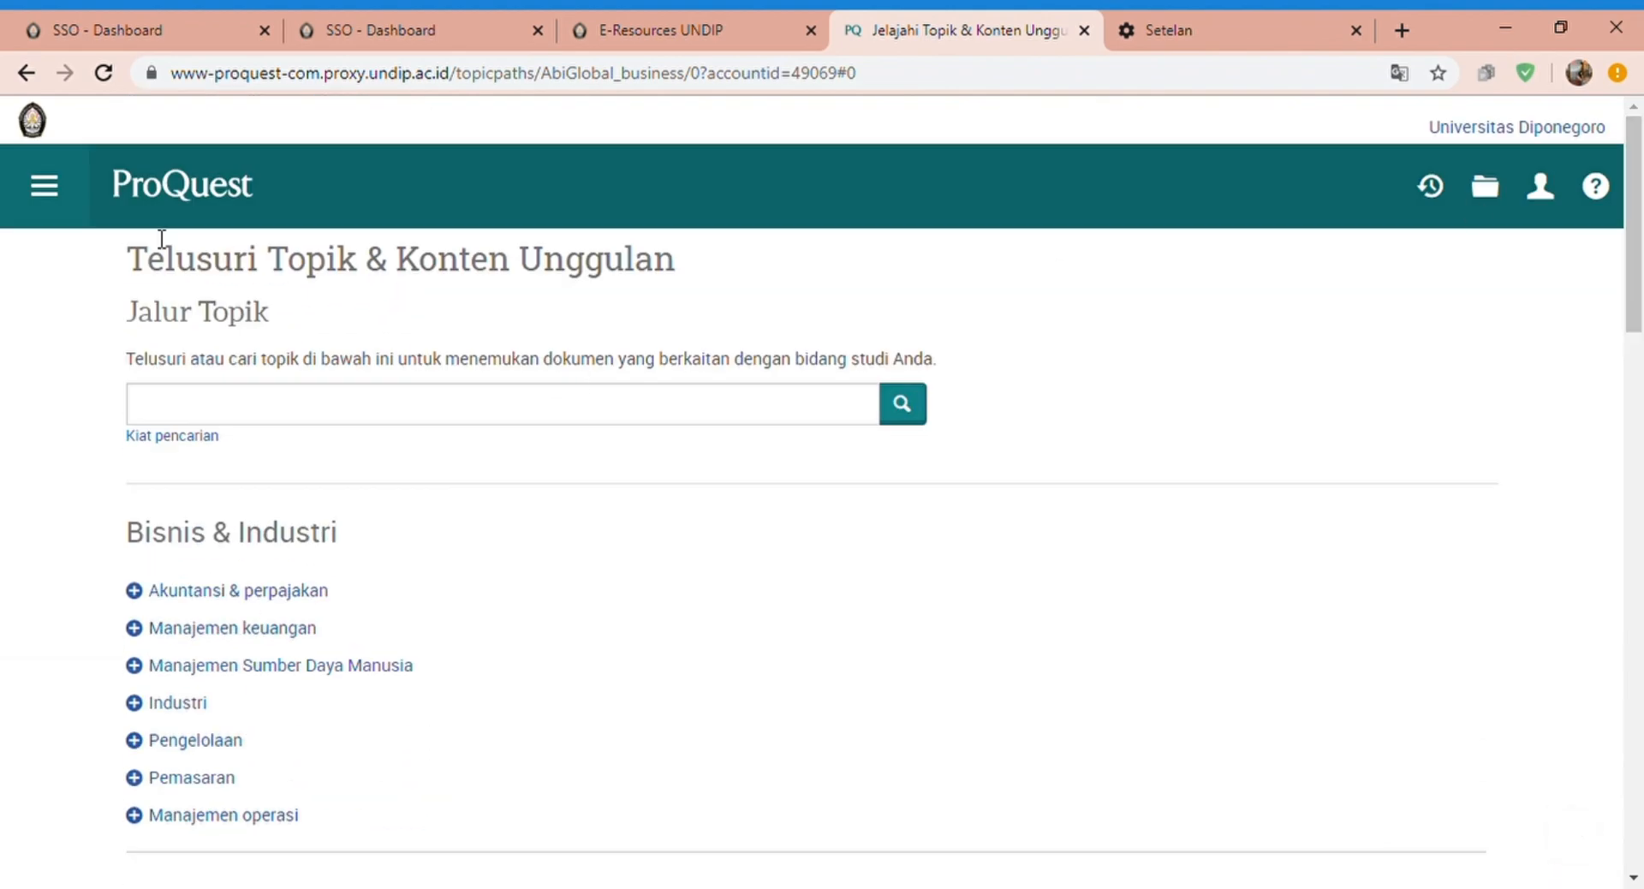
{"action": "key", "text": "alt+Left"}
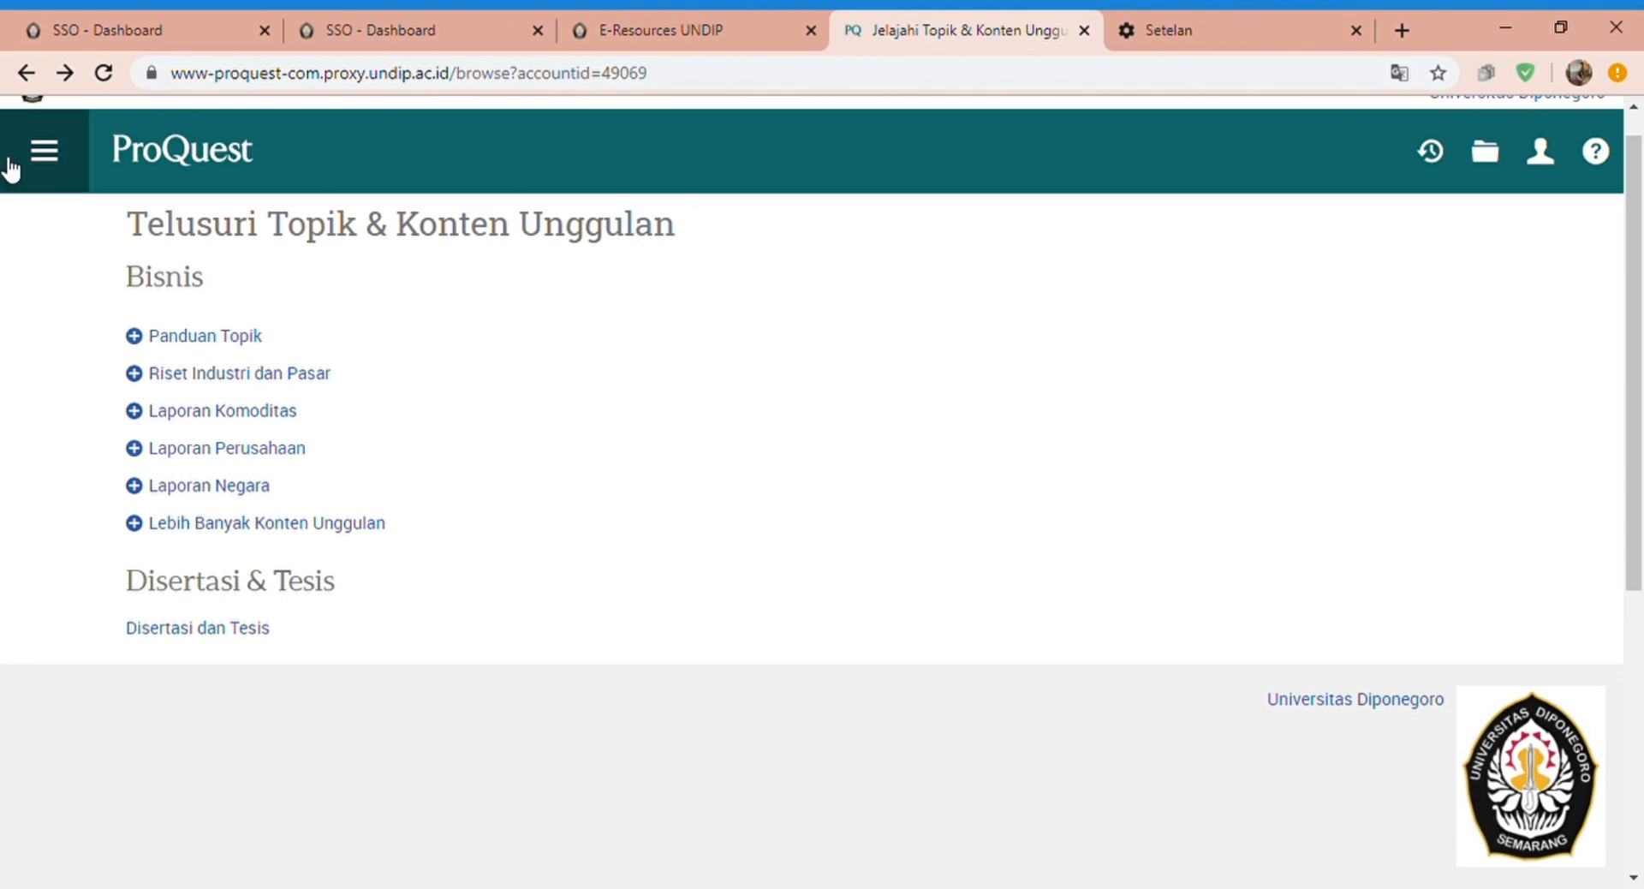
Open the database selection page (Ubah Database) and look through the listed databases
{"action": "left_click", "coordinate": [91, 152]}
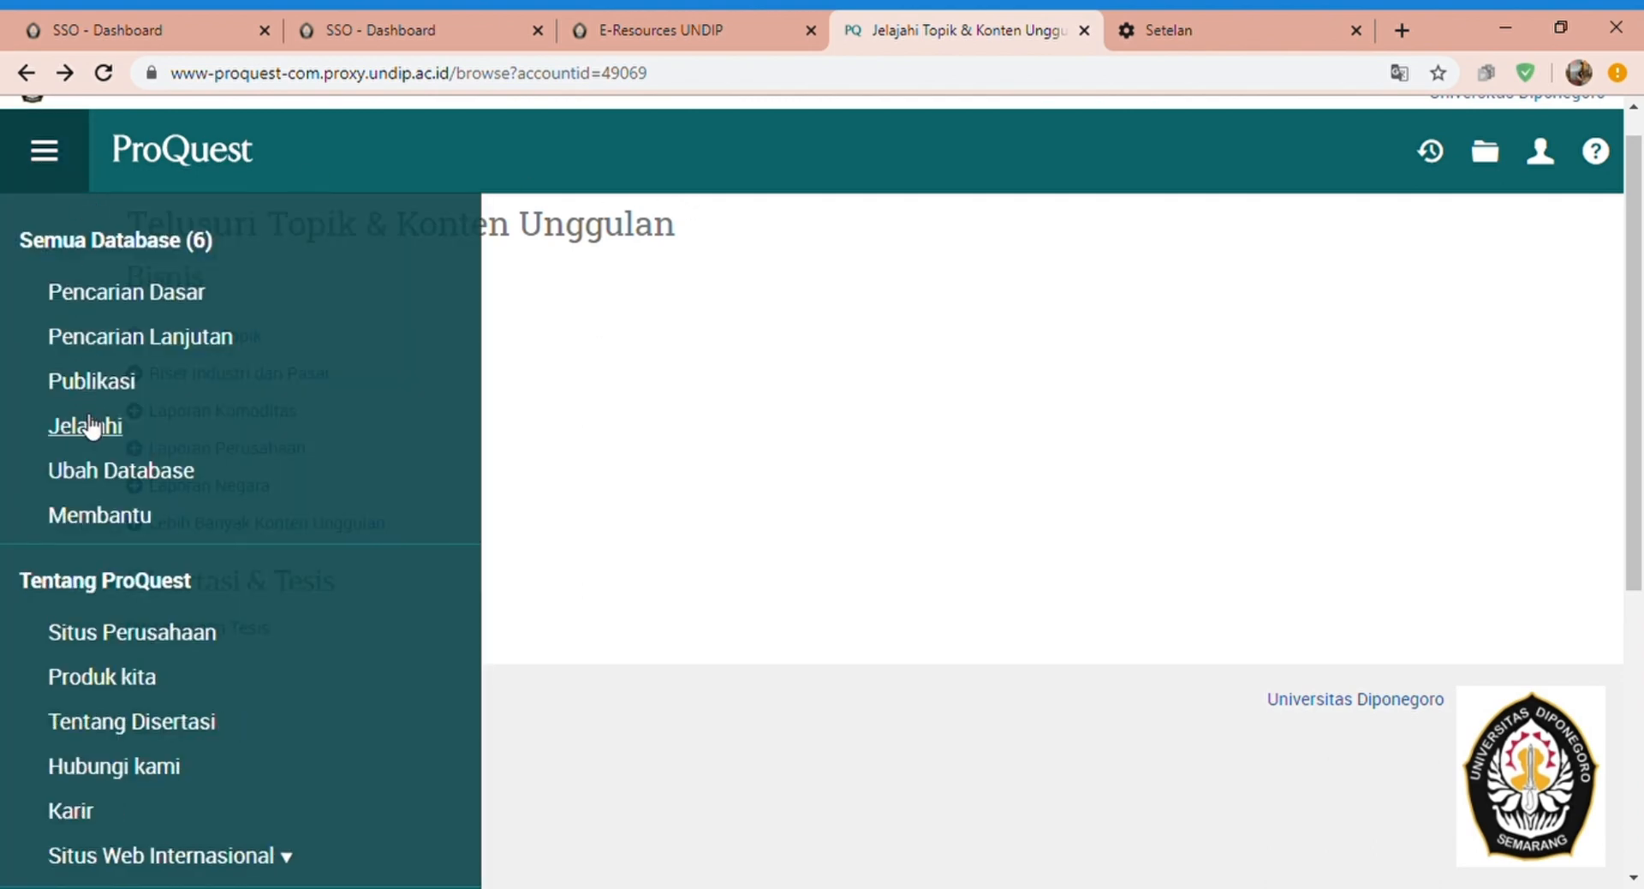
{"action": "left_click", "coordinate": [107, 479]}
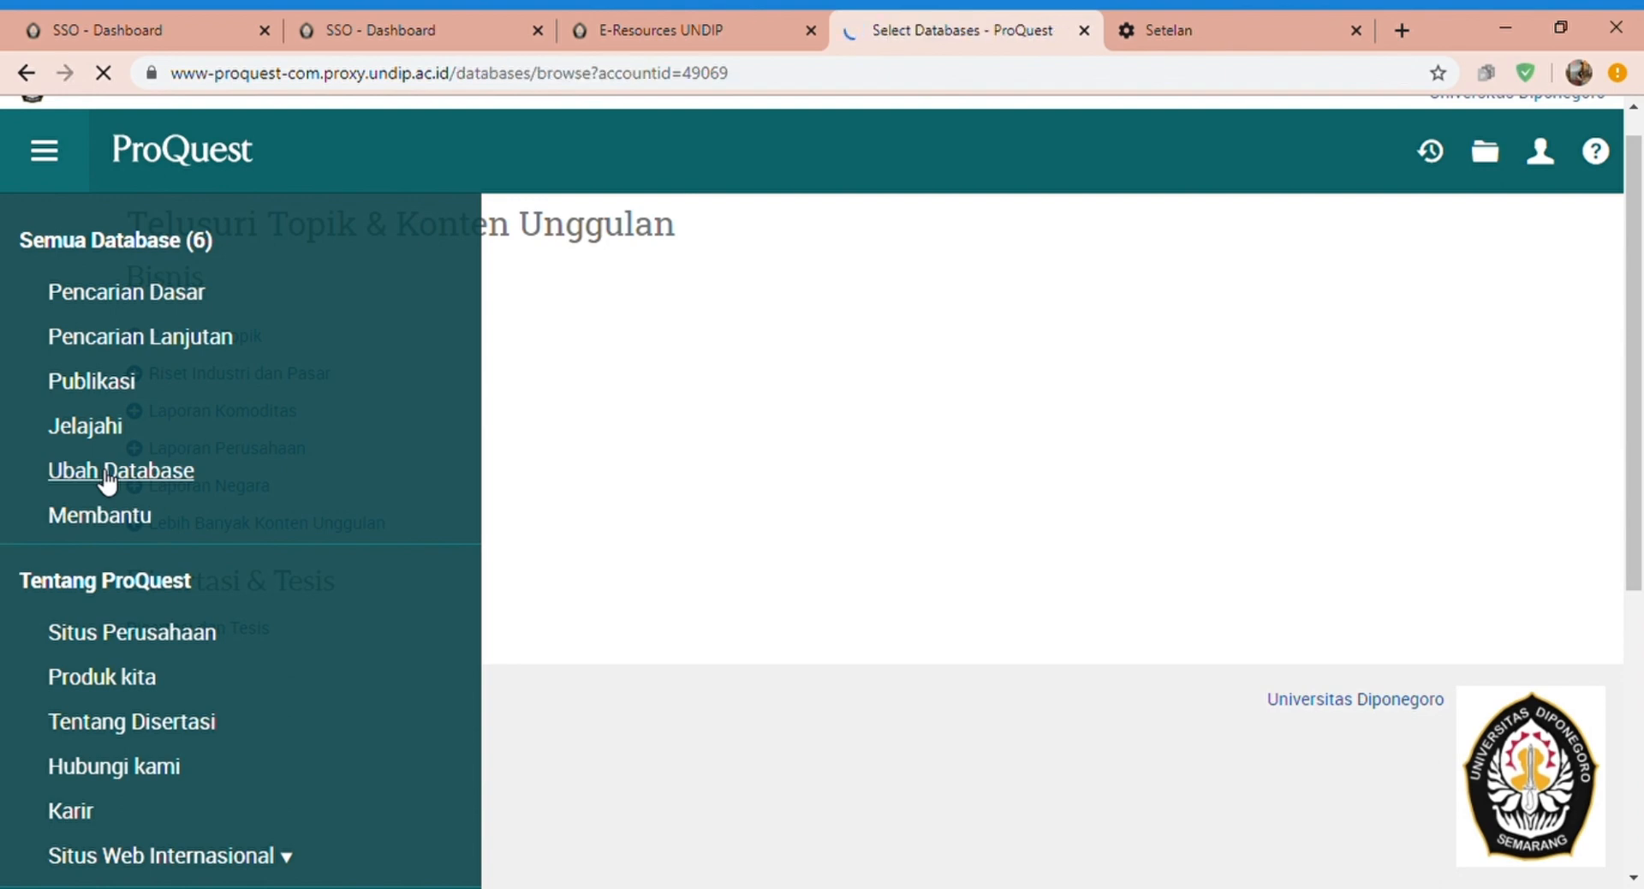
{"action": "scroll", "coordinate": [1630, 450], "scroll_direction": "down", "scroll_amount": 1}
{"action": "scroll", "coordinate": [1630, 450], "scroll_direction": "down", "scroll_amount": 2}
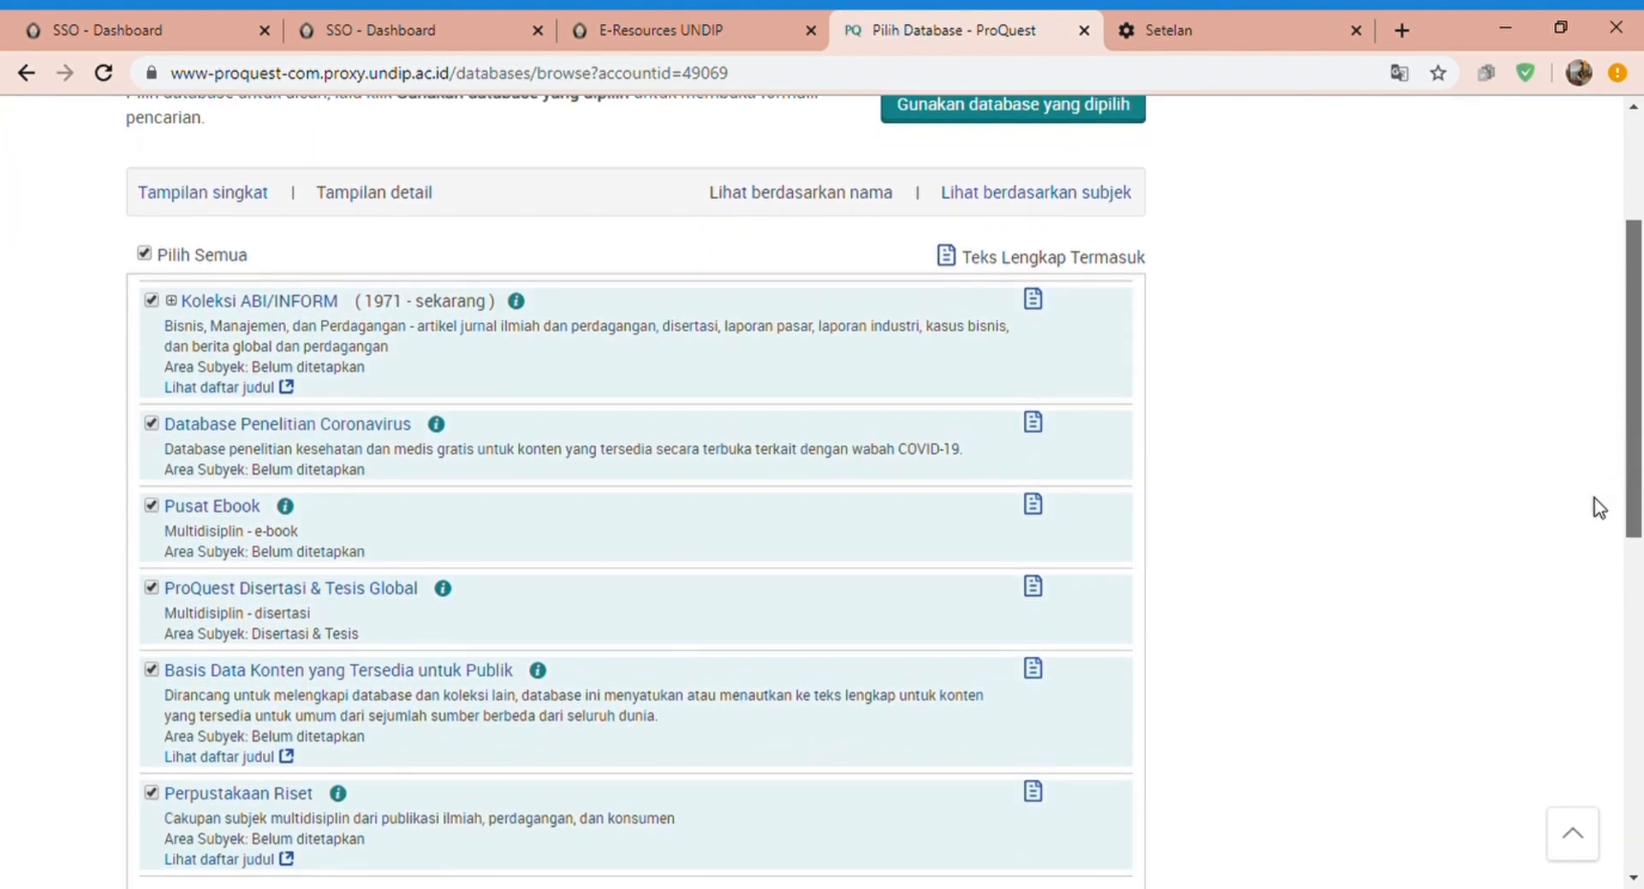
{"action": "scroll", "coordinate": [1627, 548], "scroll_direction": "down", "scroll_amount": 2}
{"action": "scroll", "coordinate": [1627, 548], "scroll_direction": "down", "scroll_amount": 3}
{"action": "scroll", "coordinate": [1636, 428], "scroll_direction": "up", "scroll_amount": 8}
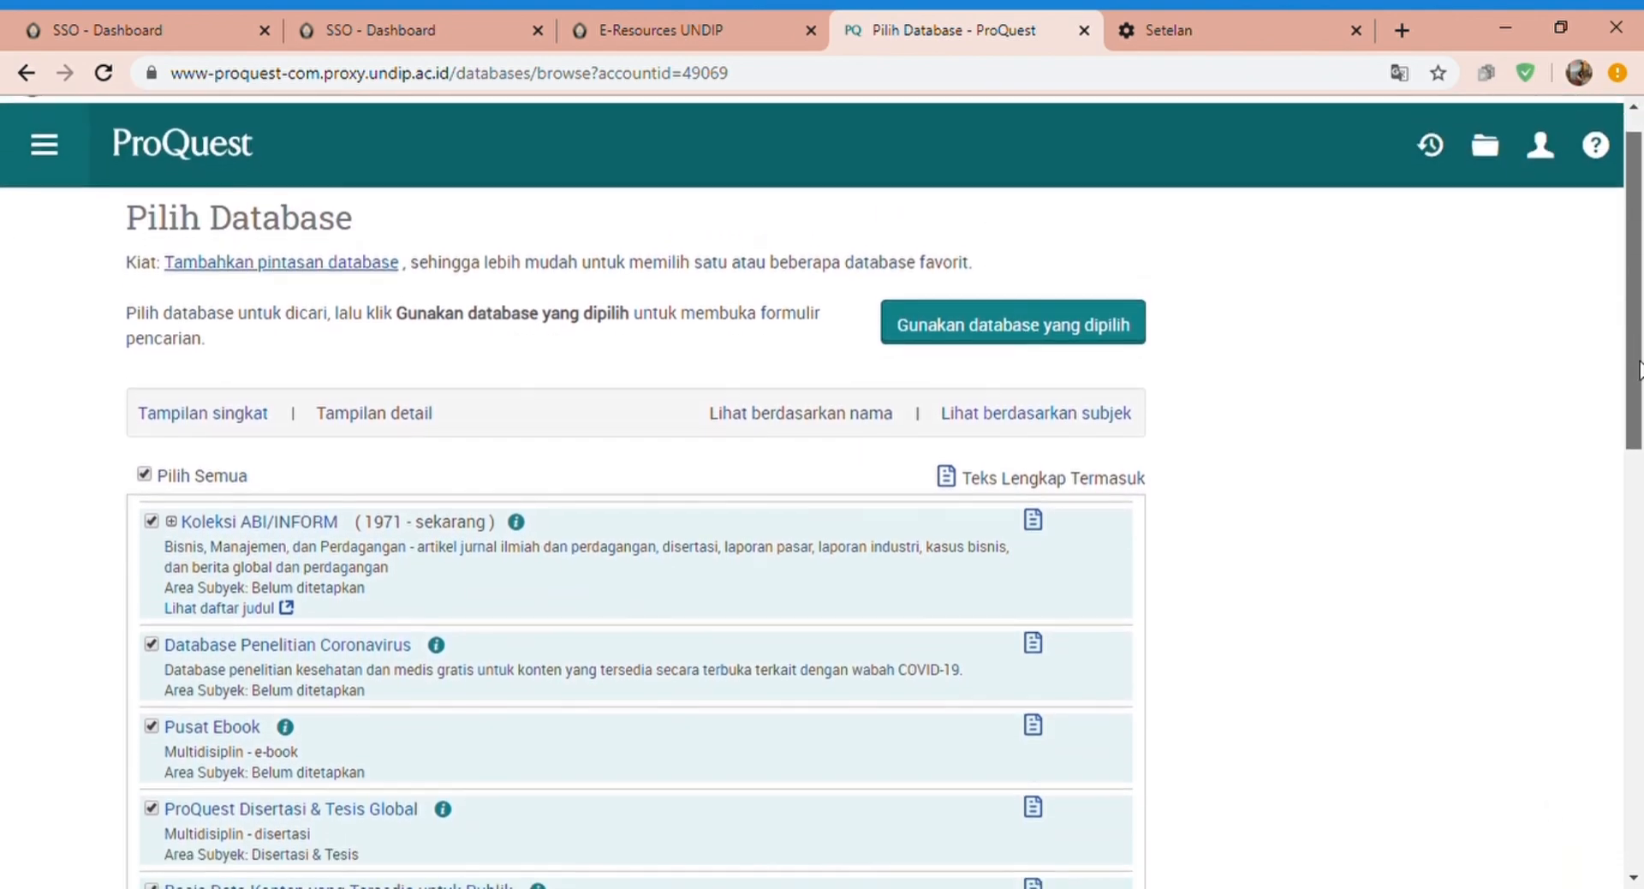
{"action": "left_click_drag", "start_coordinate": [1637, 368], "coordinate": [1601, 484]}
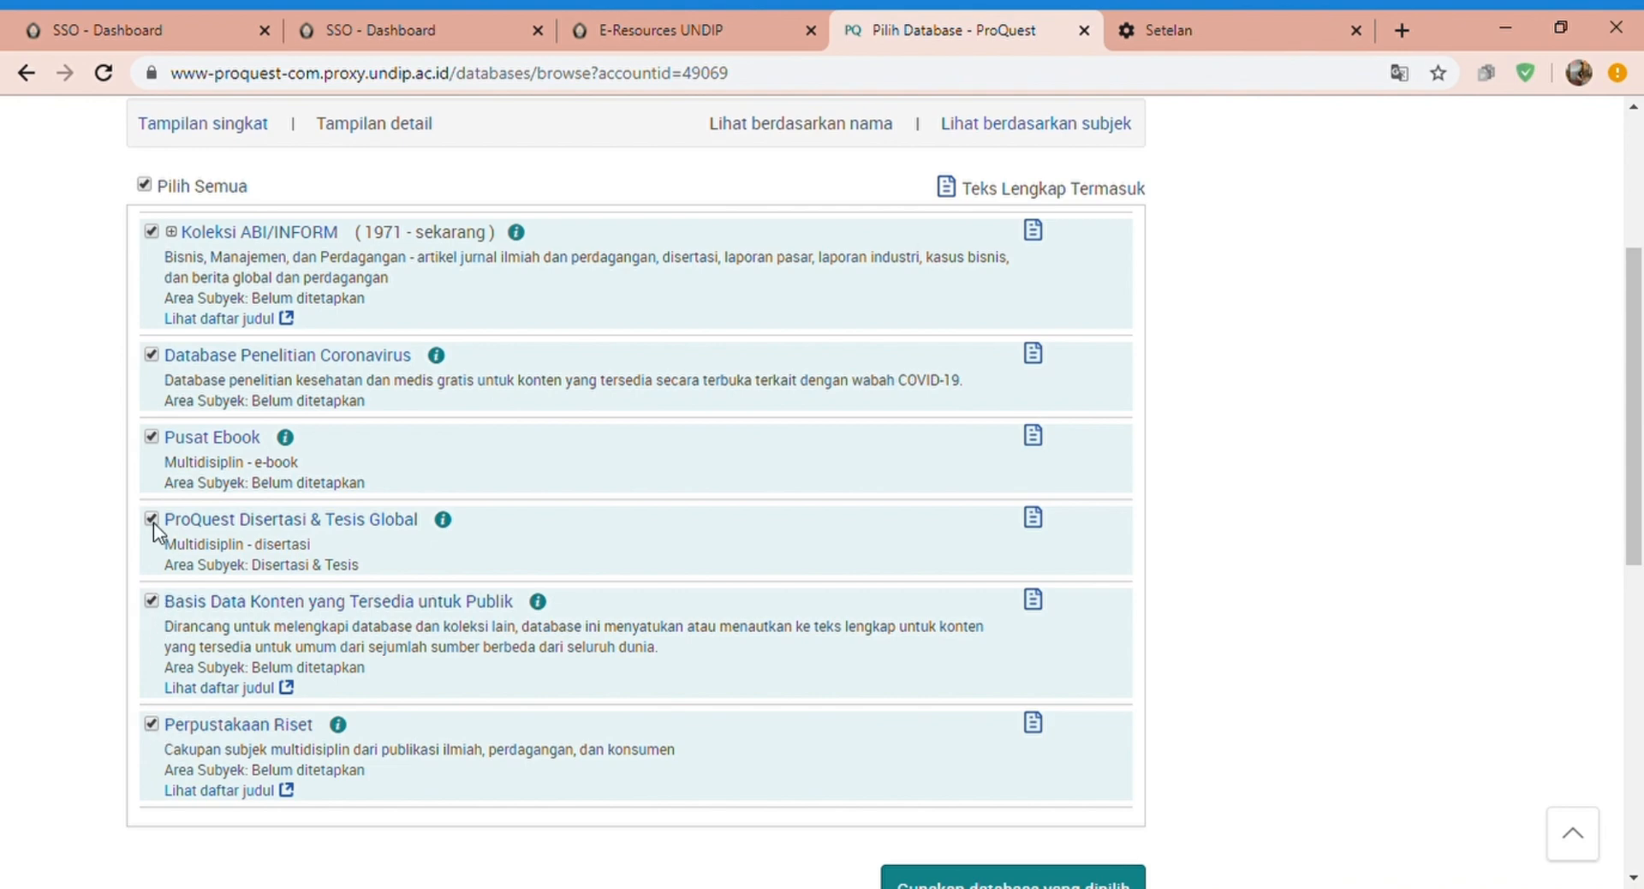
Exclude Koleksi ABI/INFORM from the selected databases and apply the remaining selection to the search
{"action": "left_click", "coordinate": [151, 230]}
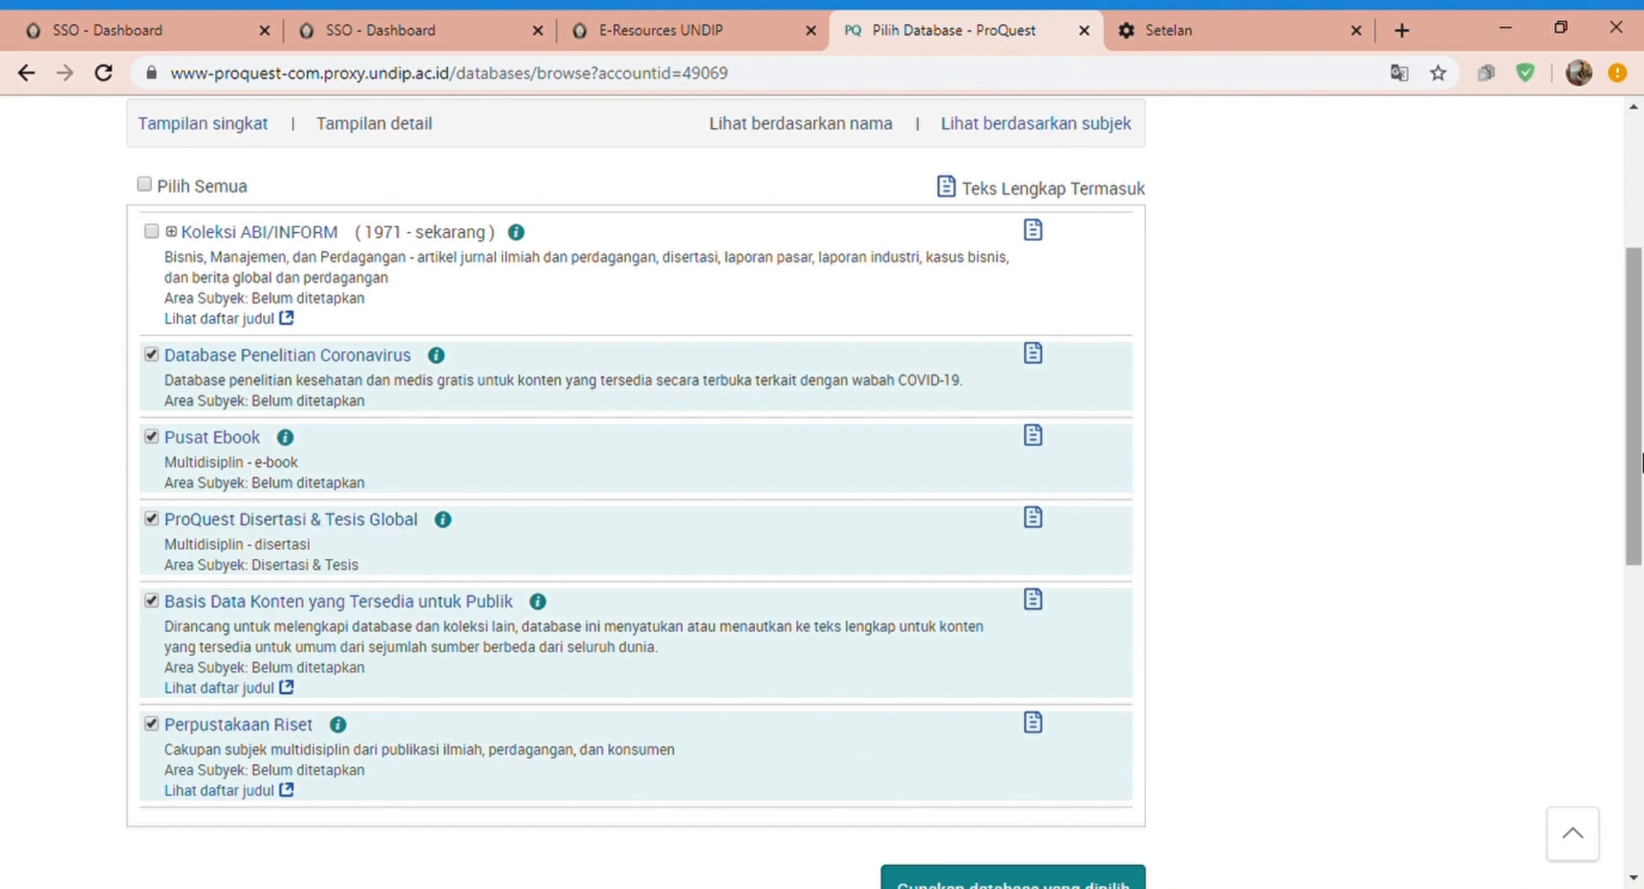
{"action": "scroll", "coordinate": [1635, 402], "scroll_direction": "down", "scroll_amount": 1}
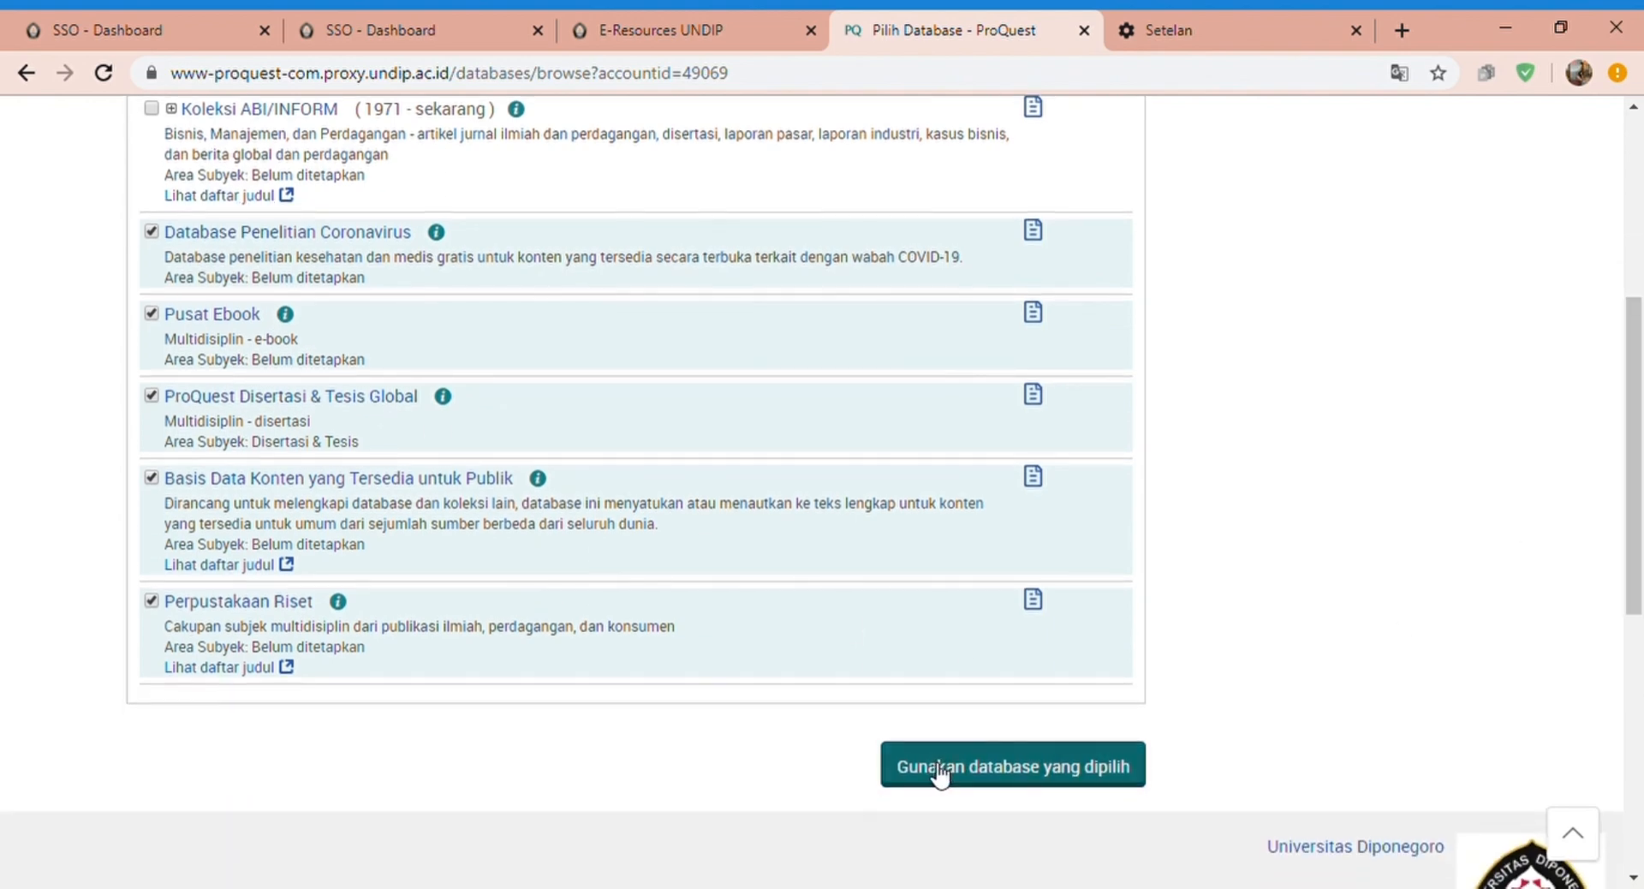
{"action": "left_click", "coordinate": [939, 771]}
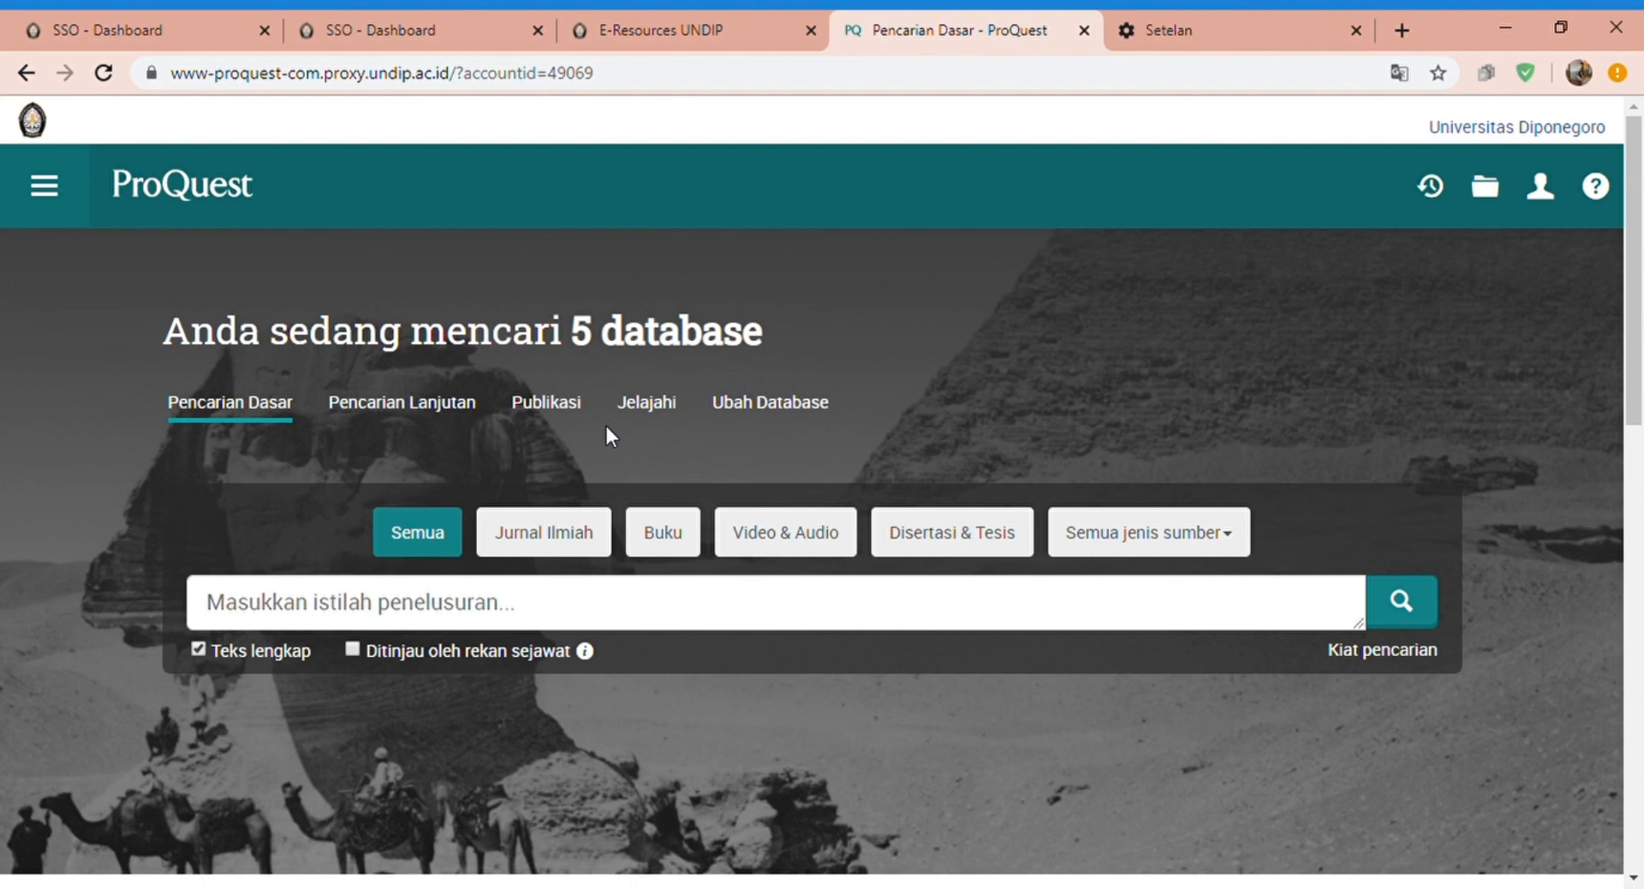
Look over the basic search page's help section and search all source types for "literasi digital"
{"action": "scroll", "coordinate": [1607, 437], "scroll_direction": "down", "scroll_amount": 7}
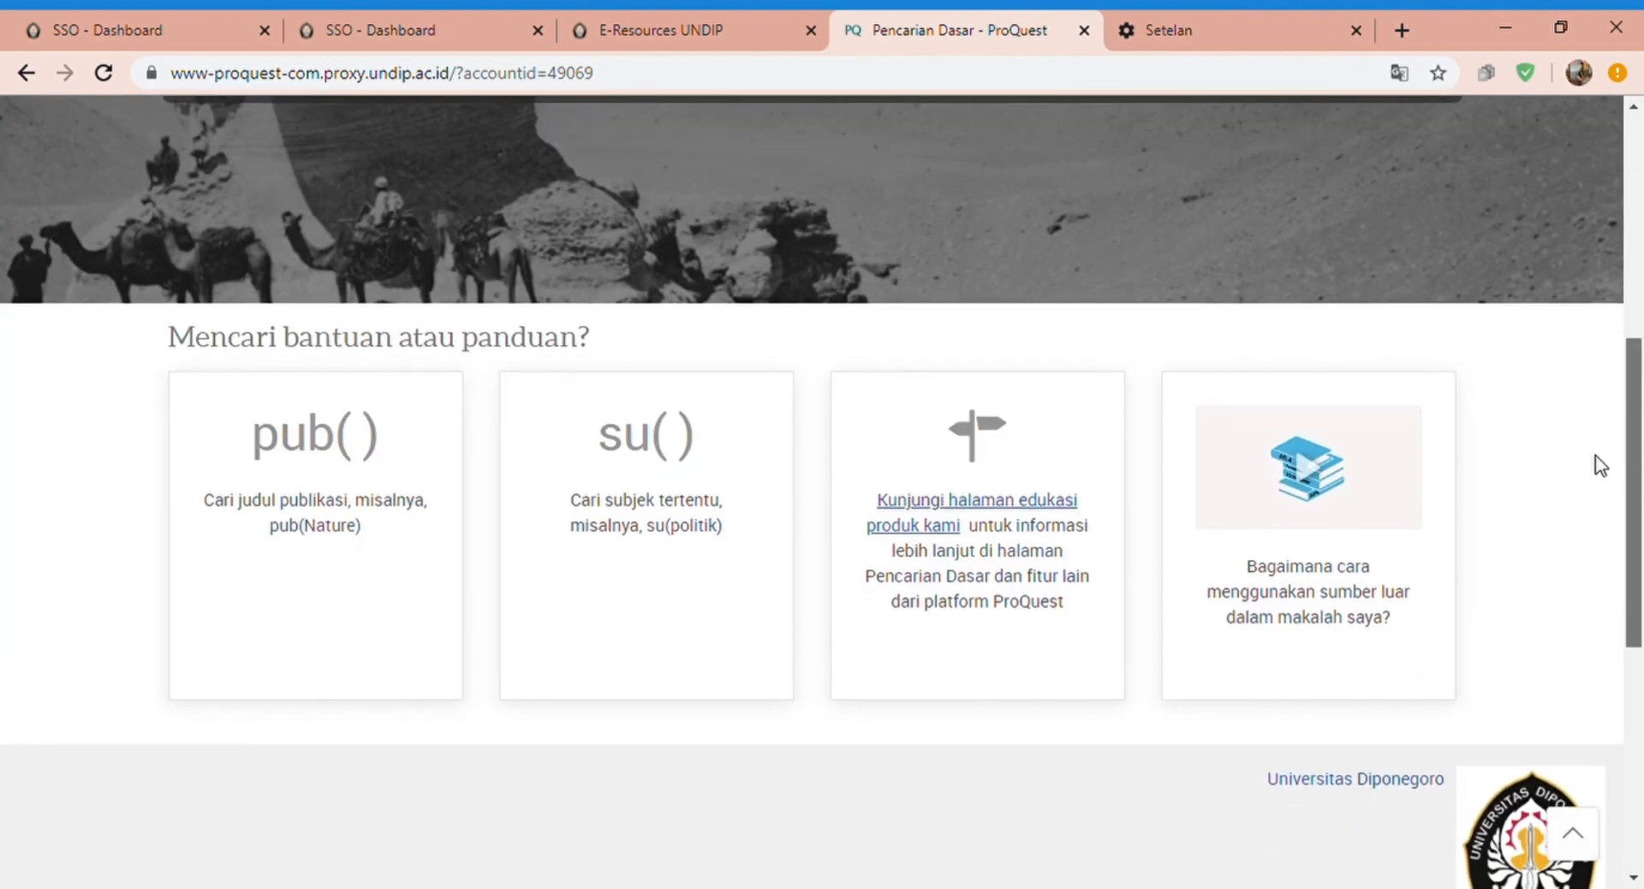
{"action": "scroll", "coordinate": [1594, 462], "scroll_direction": "up", "scroll_amount": 6}
{"action": "scroll", "coordinate": [1593, 343], "scroll_direction": "up", "scroll_amount": 2}
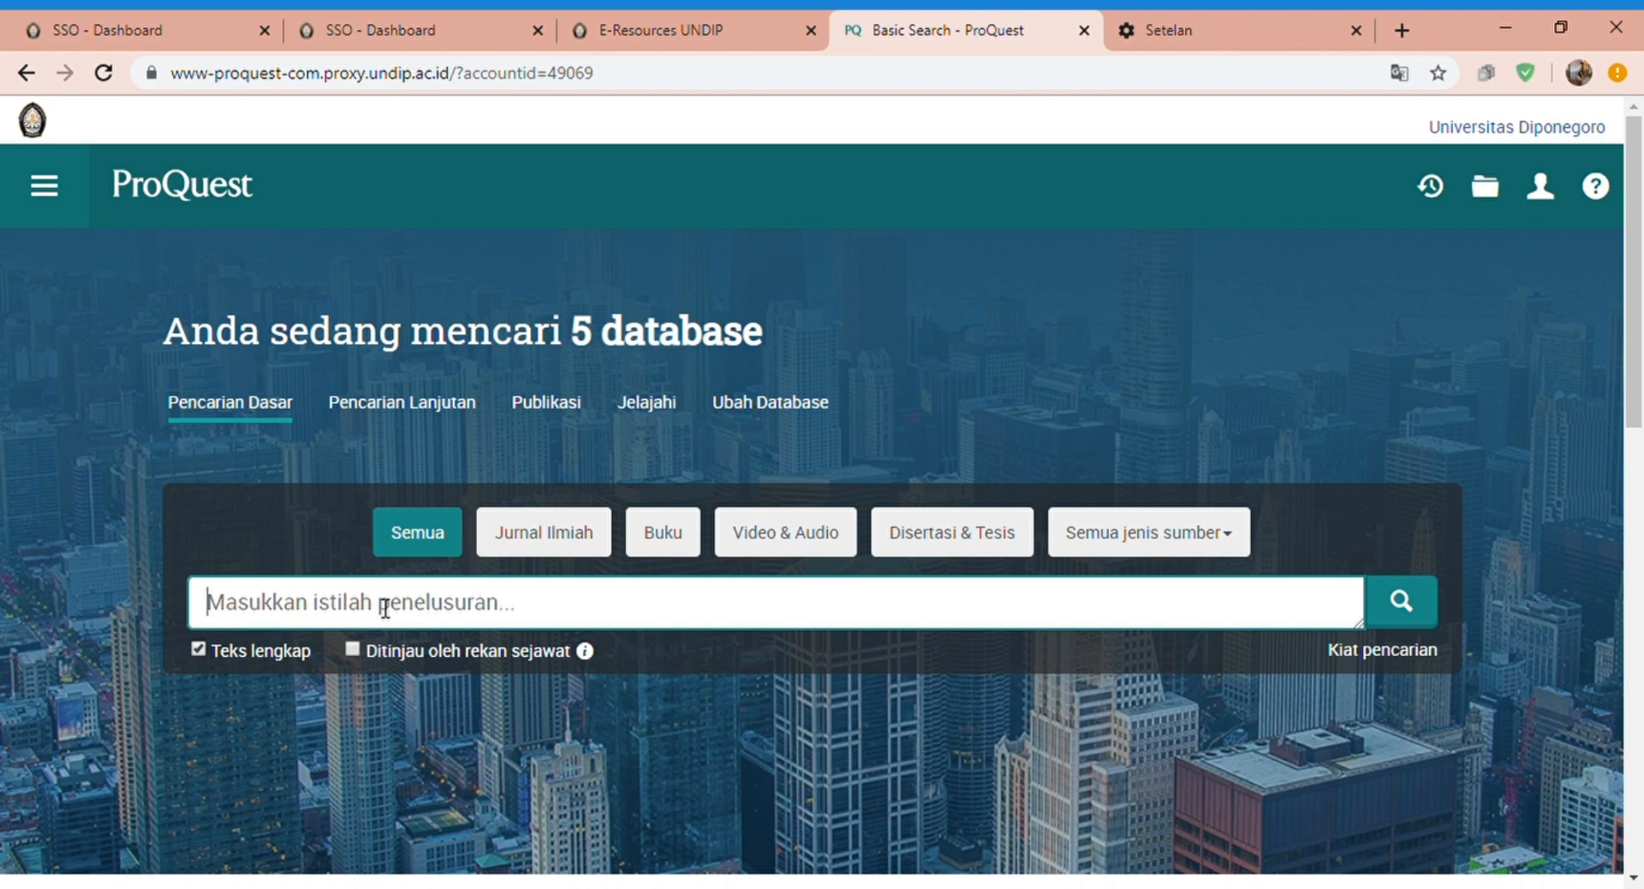
{"action": "type", "text": "lit"}
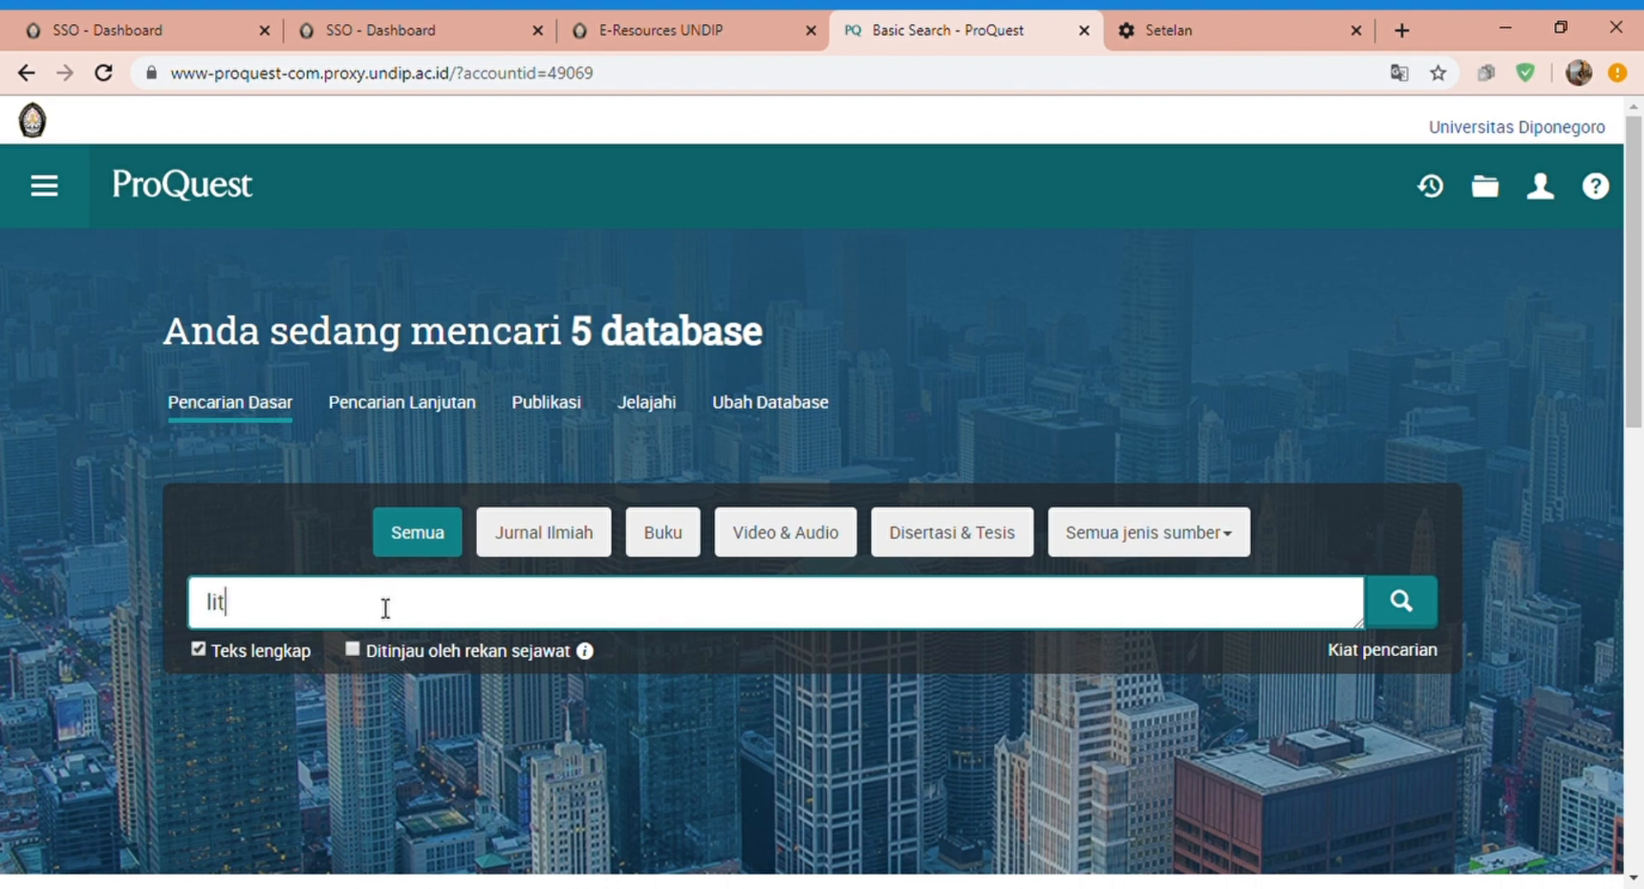
{"action": "type", "text": "erasi "}
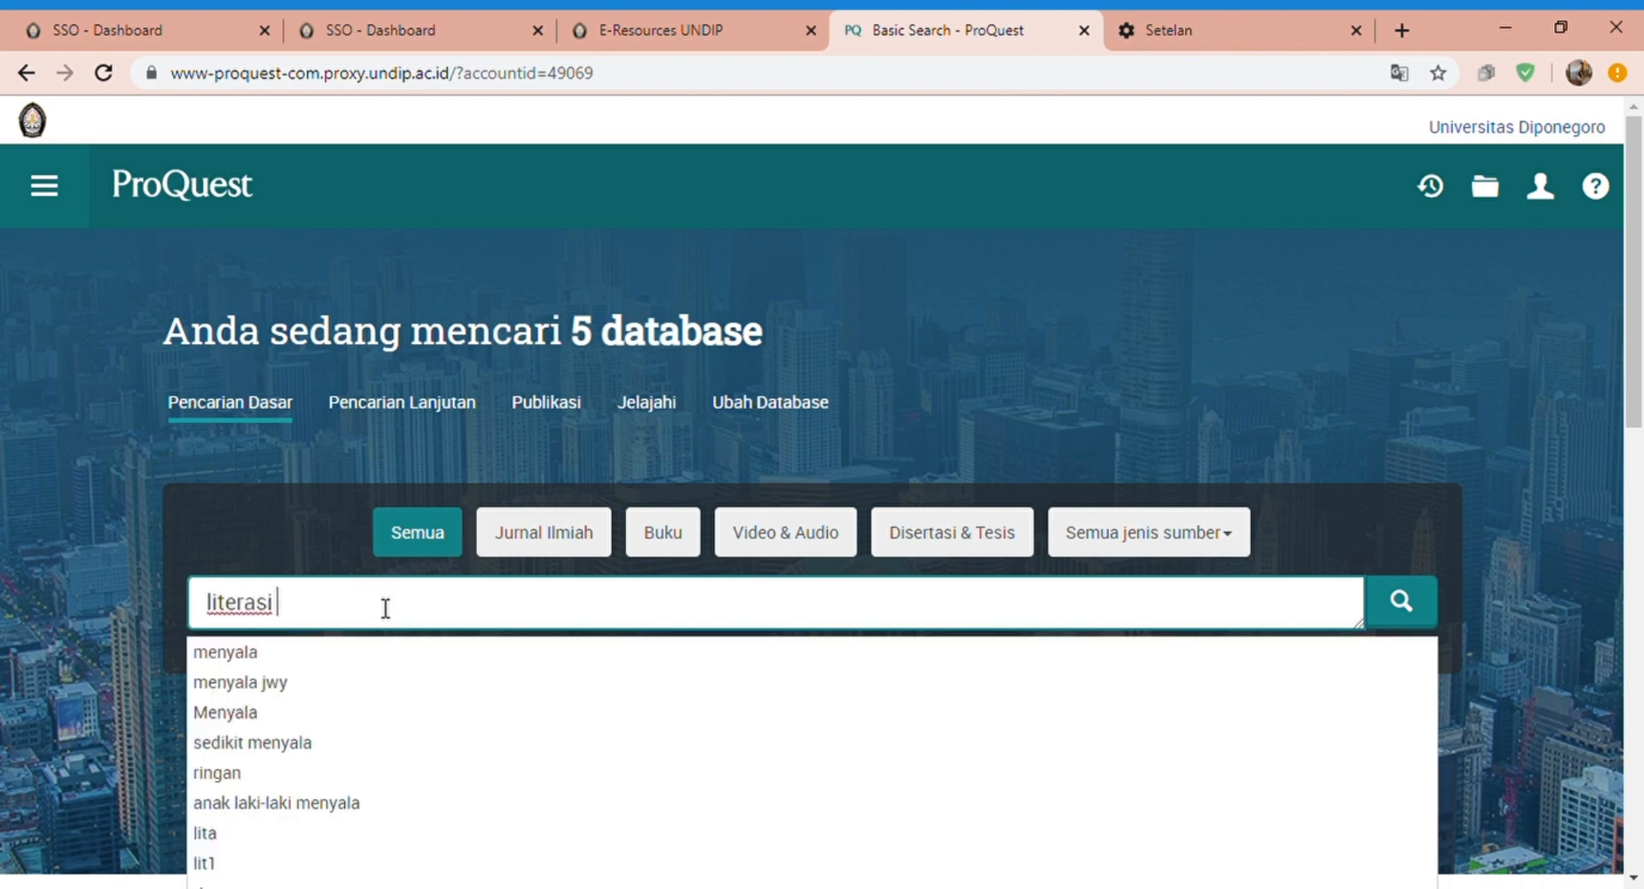
{"action": "type", "text": "digit"}
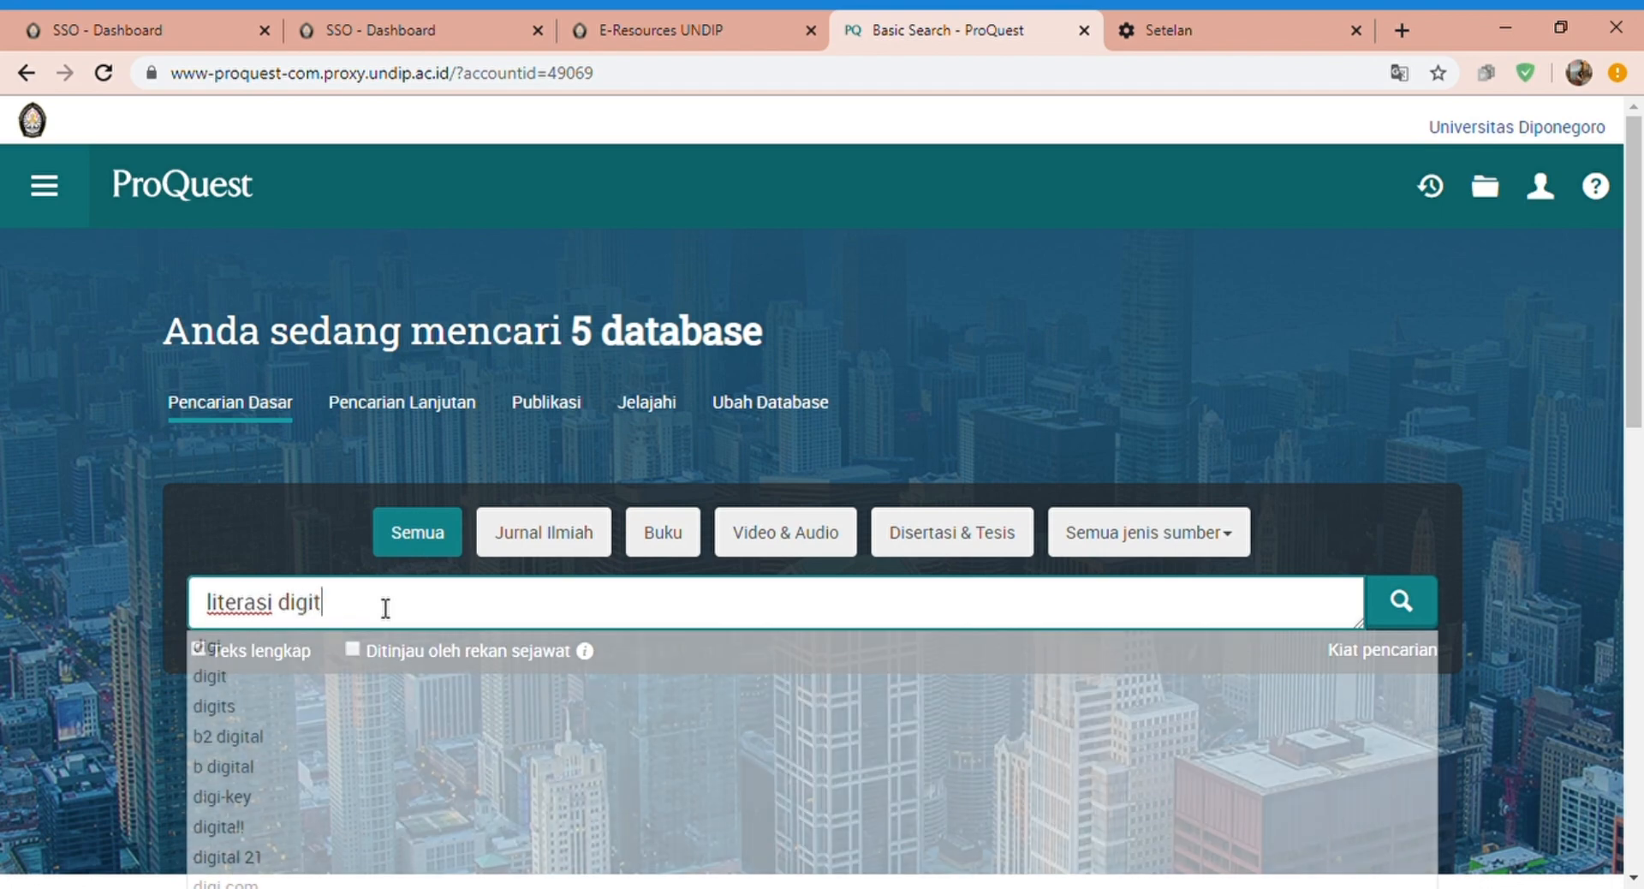
{"action": "type", "text": "al"}
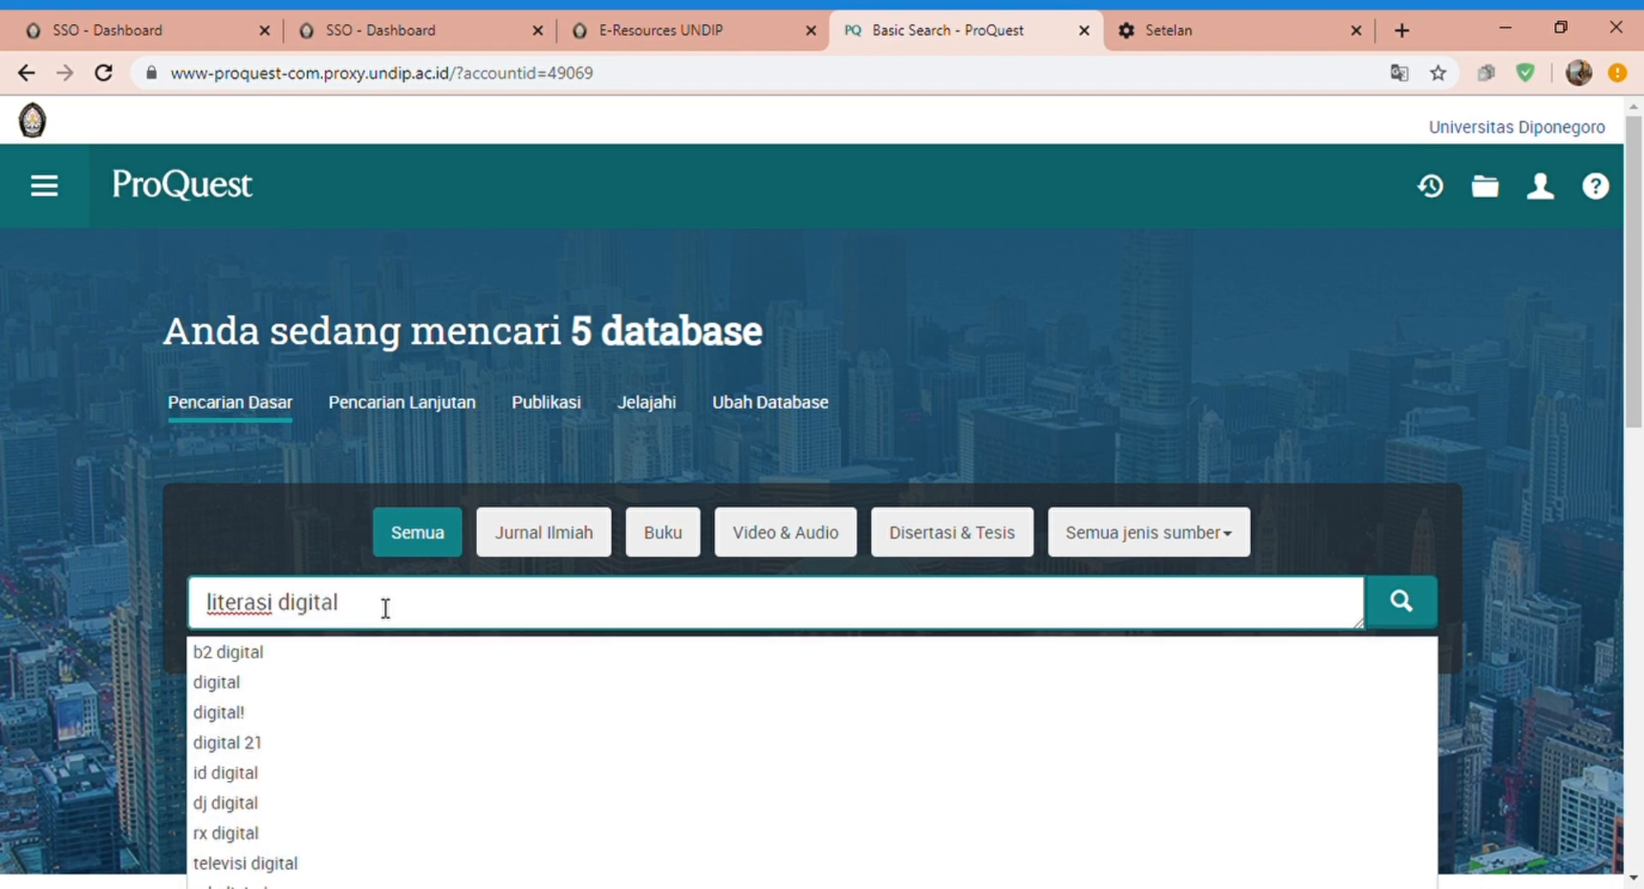
{"action": "key", "text": "Return"}
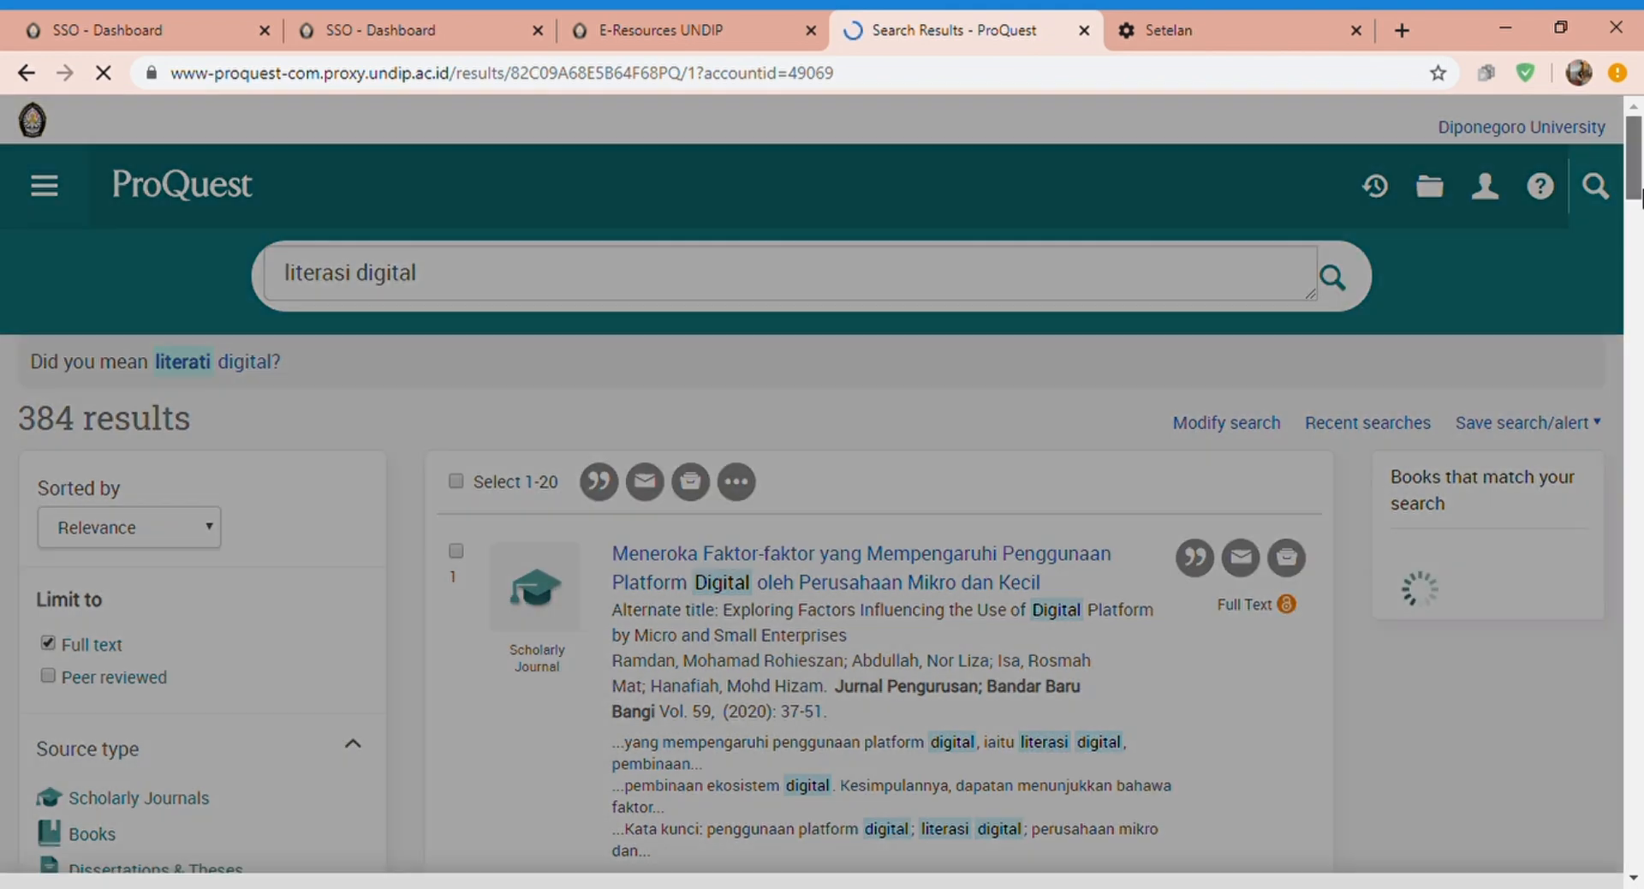
Check the sort choices, keeping Relevance, and try the cite and email options for the results without selecting any item
{"action": "left_click_drag", "start_coordinate": [1642, 189], "coordinate": [1643, 195]}
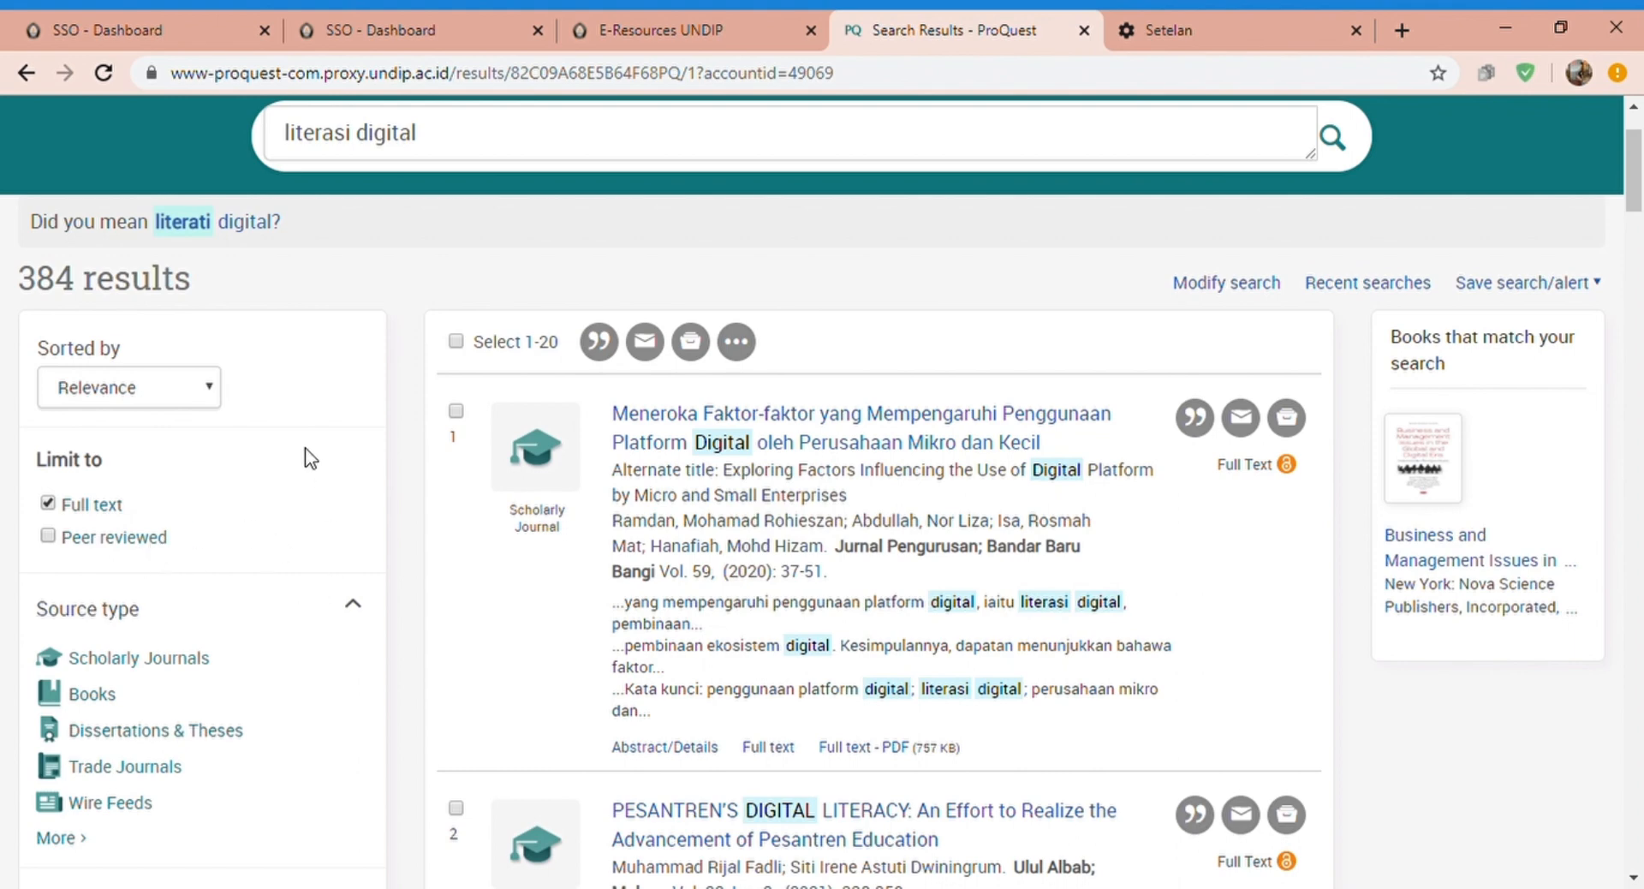
{"action": "left_click", "coordinate": [199, 385]}
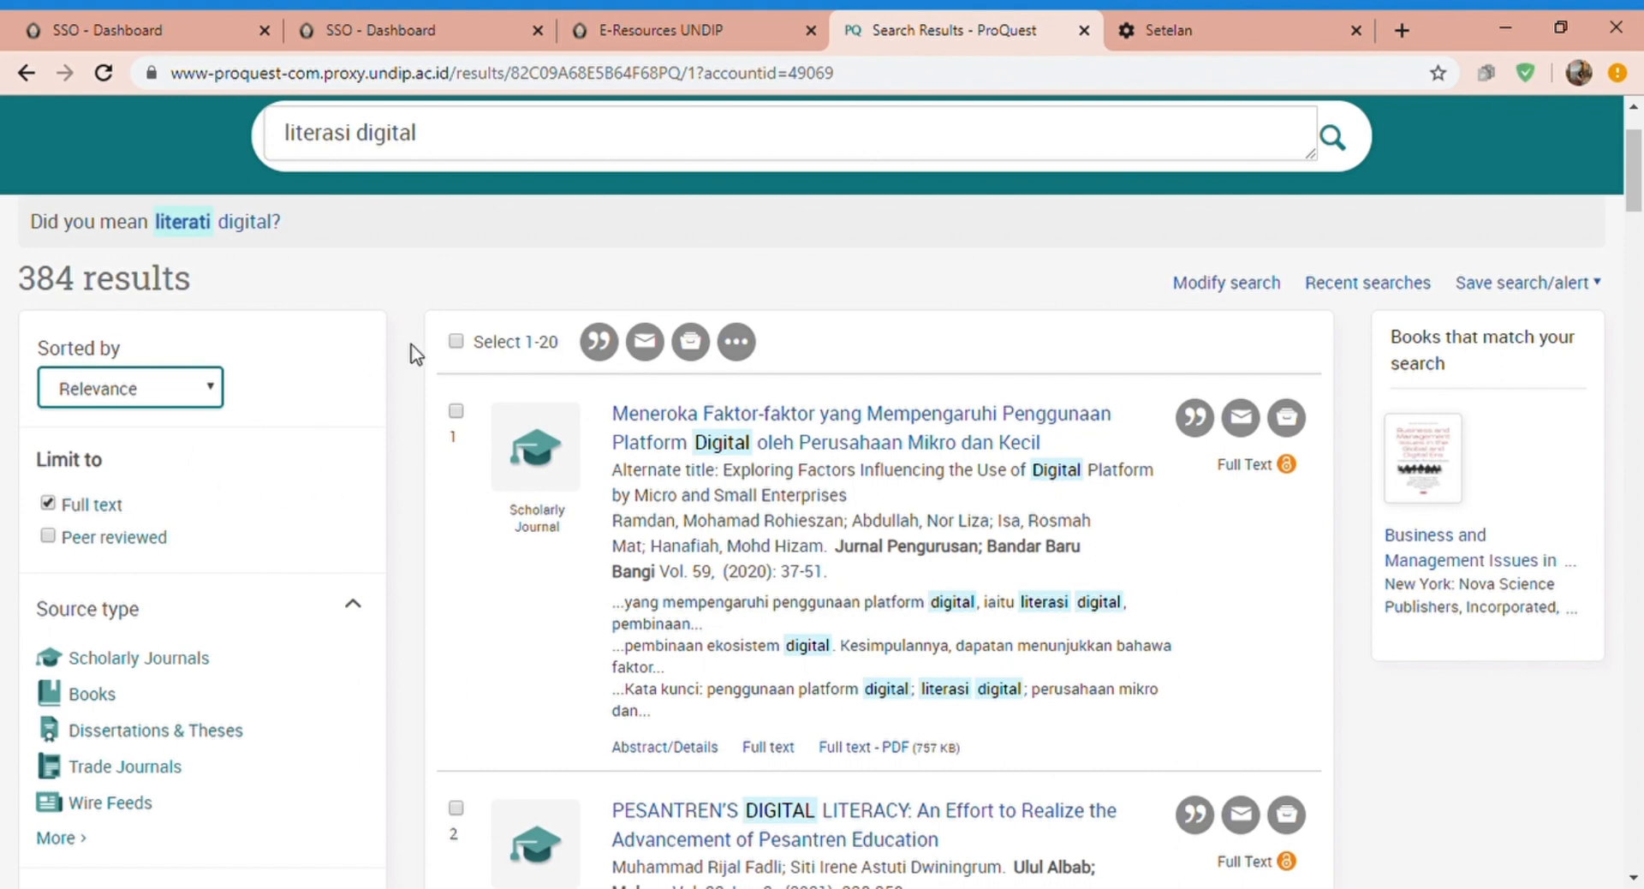
{"action": "left_click", "coordinate": [601, 346]}
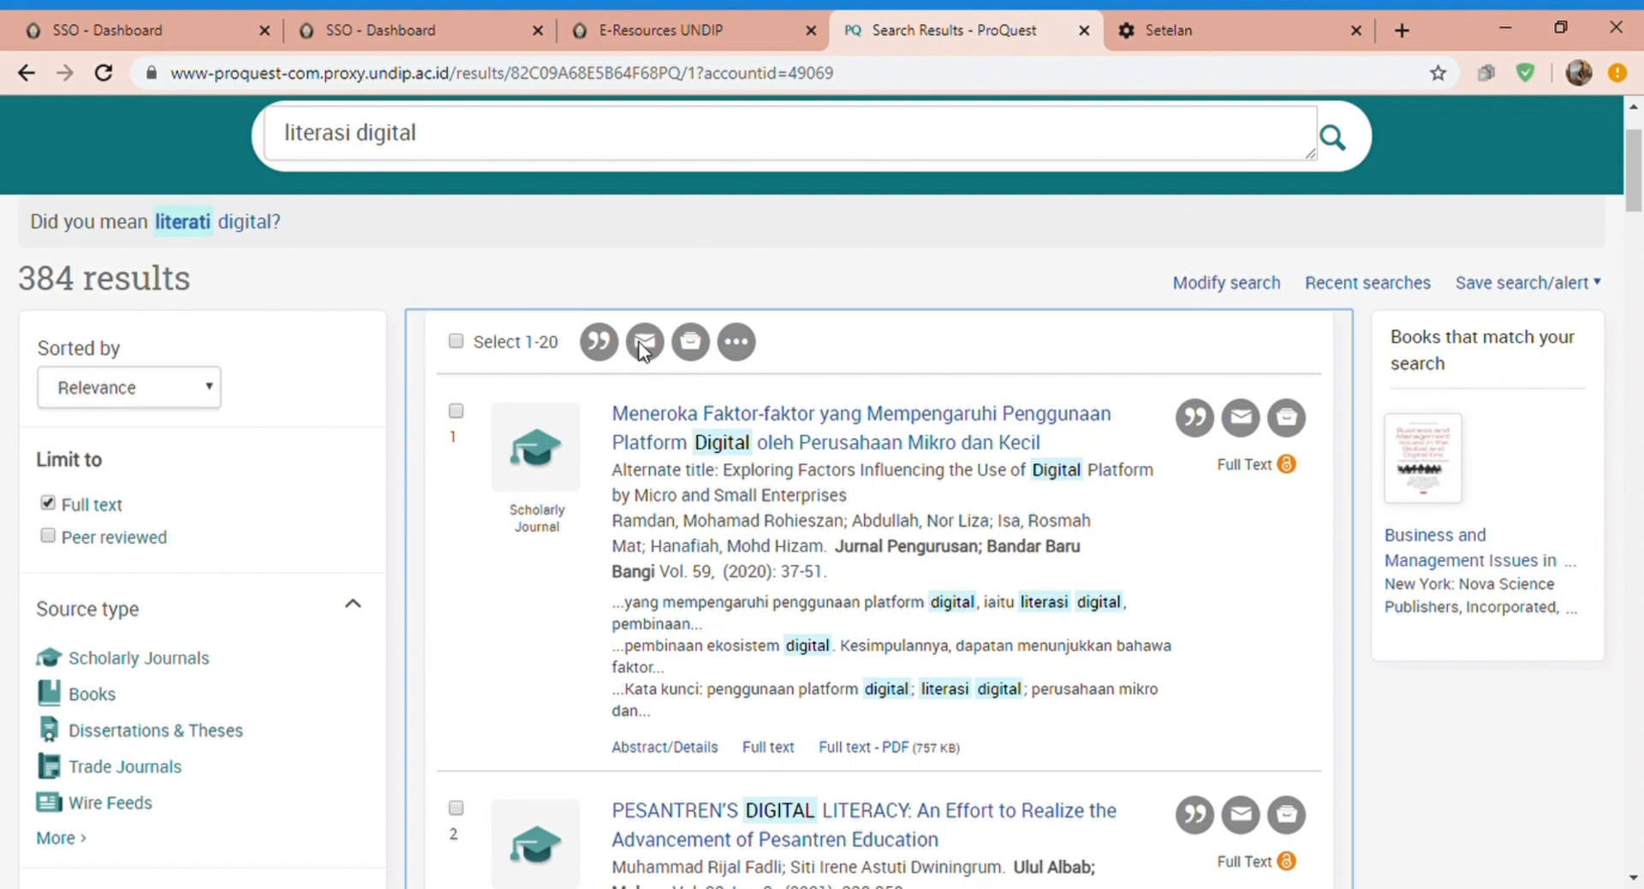
{"action": "left_click", "coordinate": [644, 346]}
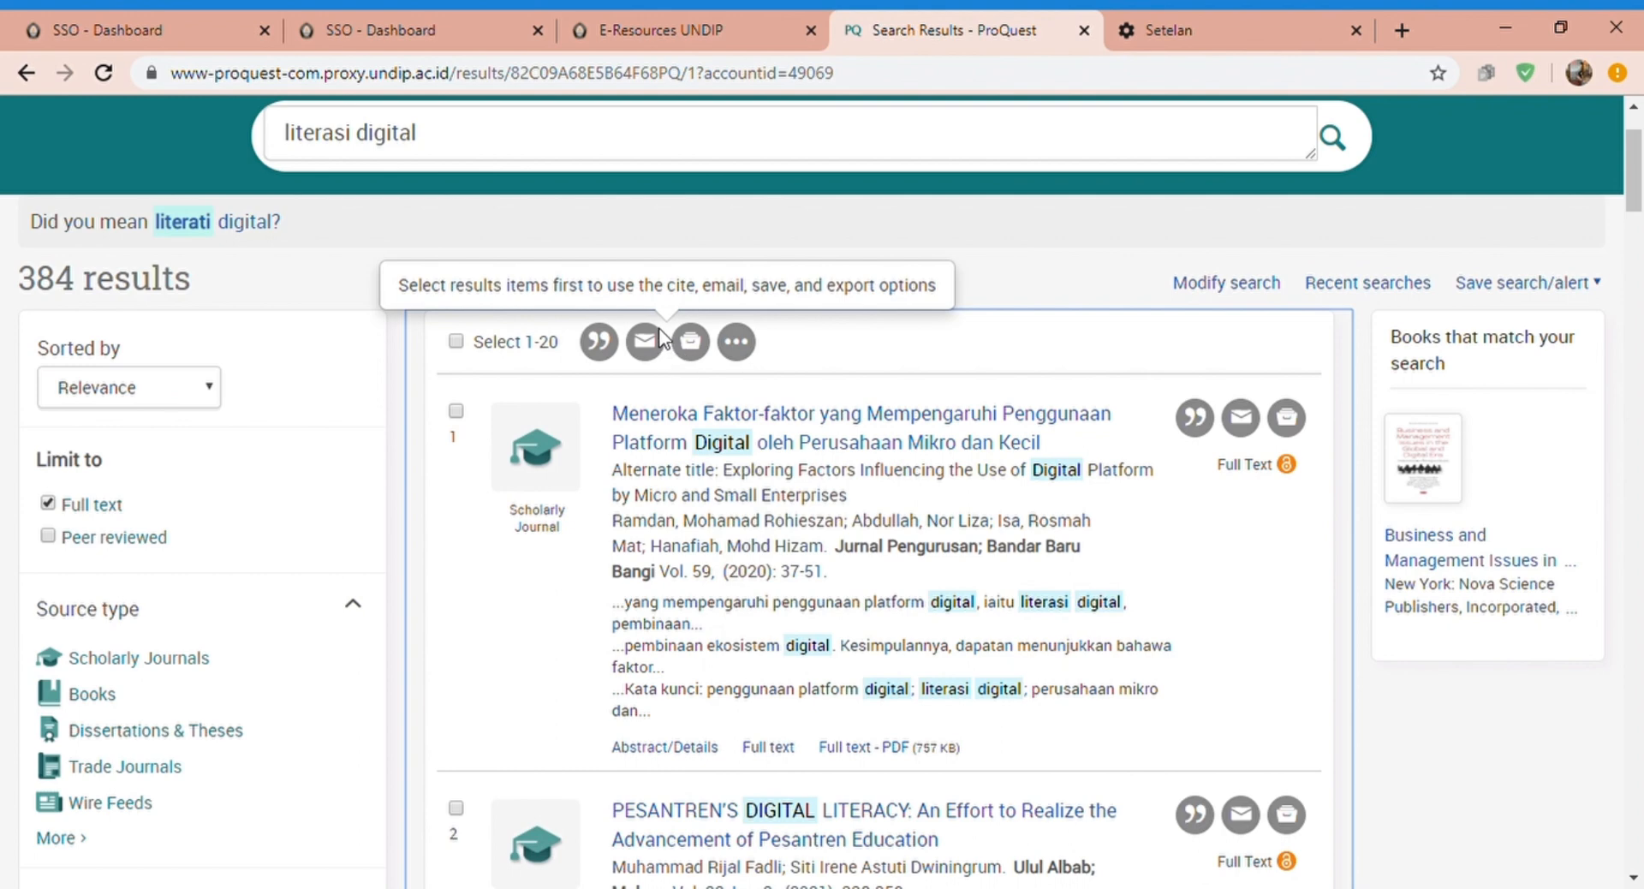
{"action": "left_click", "coordinate": [656, 350]}
Expand the Subject, Document type, Language and Publication title filters of the results and look through their options
{"action": "scroll", "coordinate": [1619, 240], "scroll_direction": "down", "scroll_amount": 5}
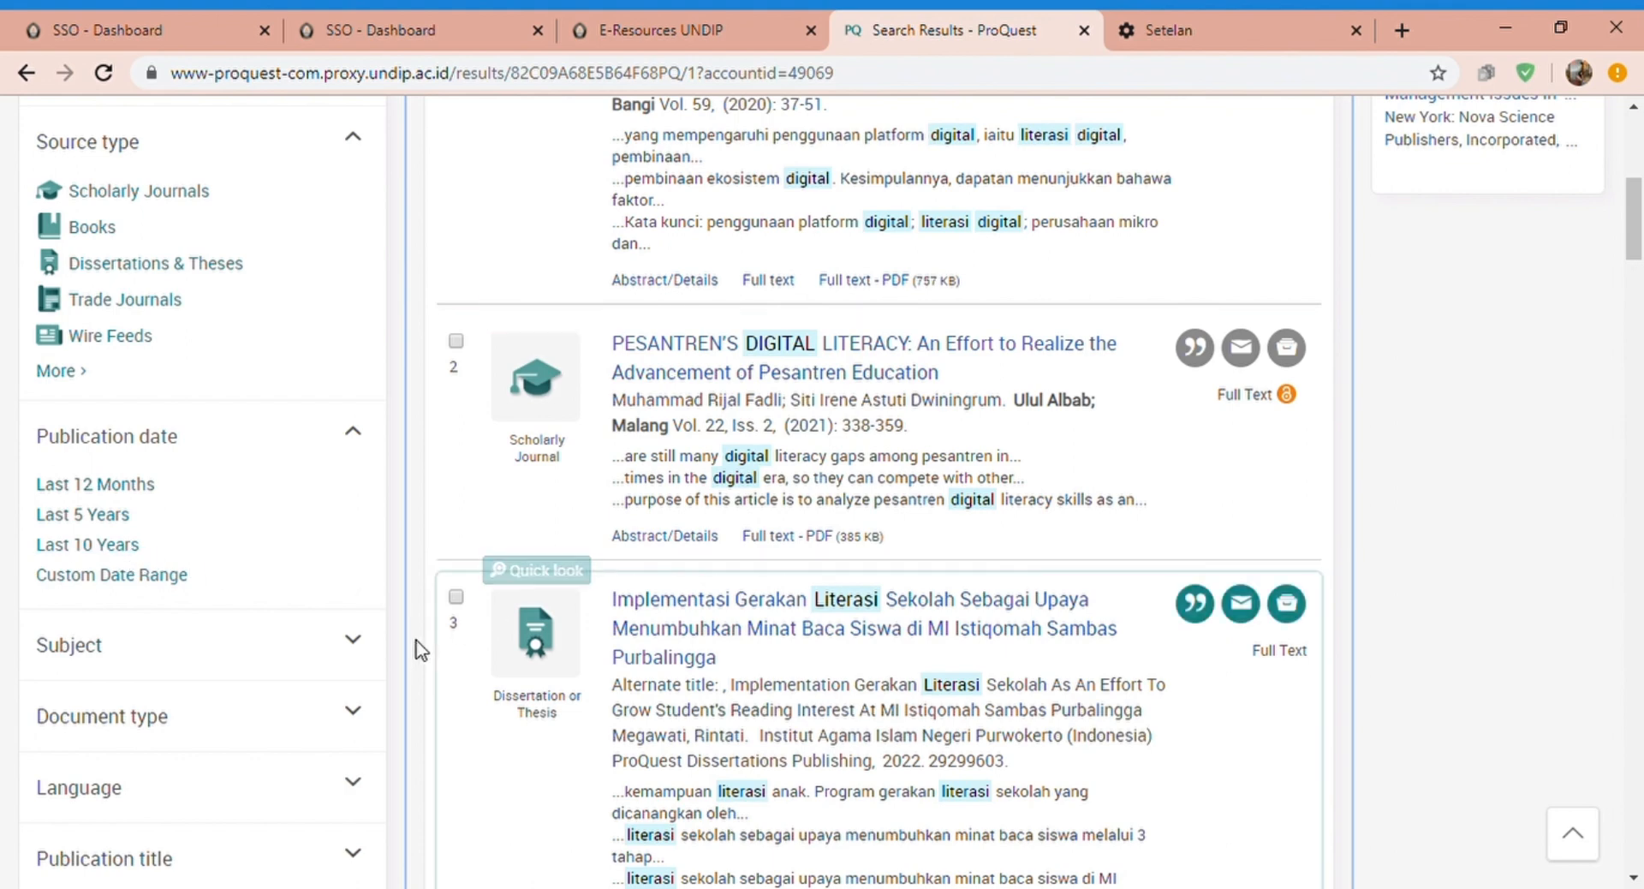
{"action": "left_click", "coordinate": [365, 644]}
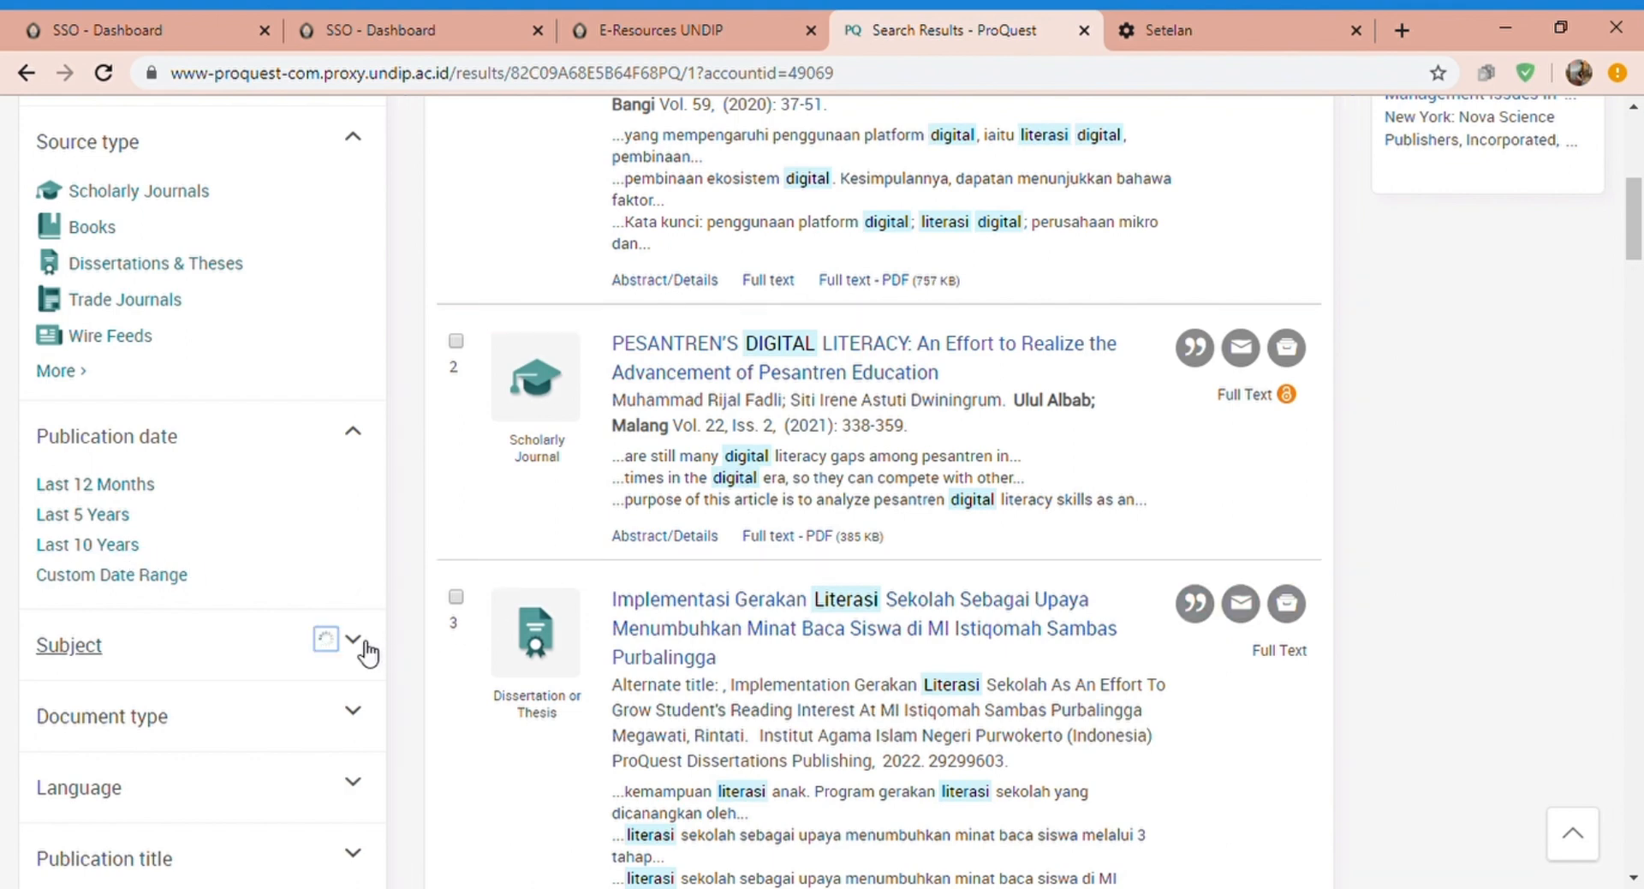
{"action": "left_click_drag", "start_coordinate": [1638, 214], "coordinate": [1640, 246]}
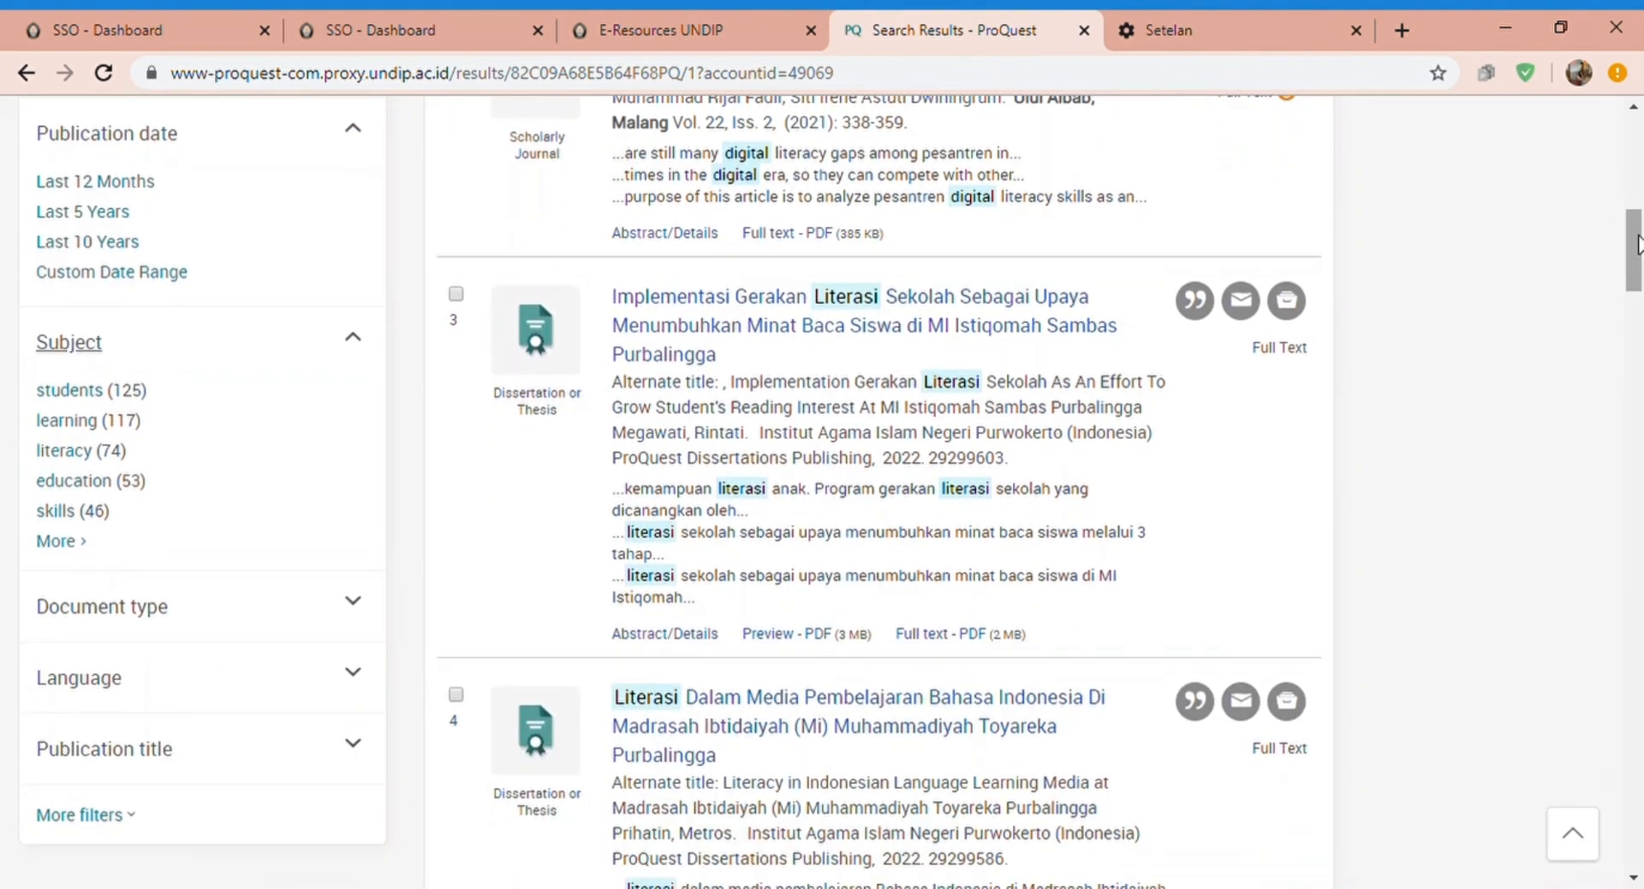
{"action": "left_click", "coordinate": [340, 613]}
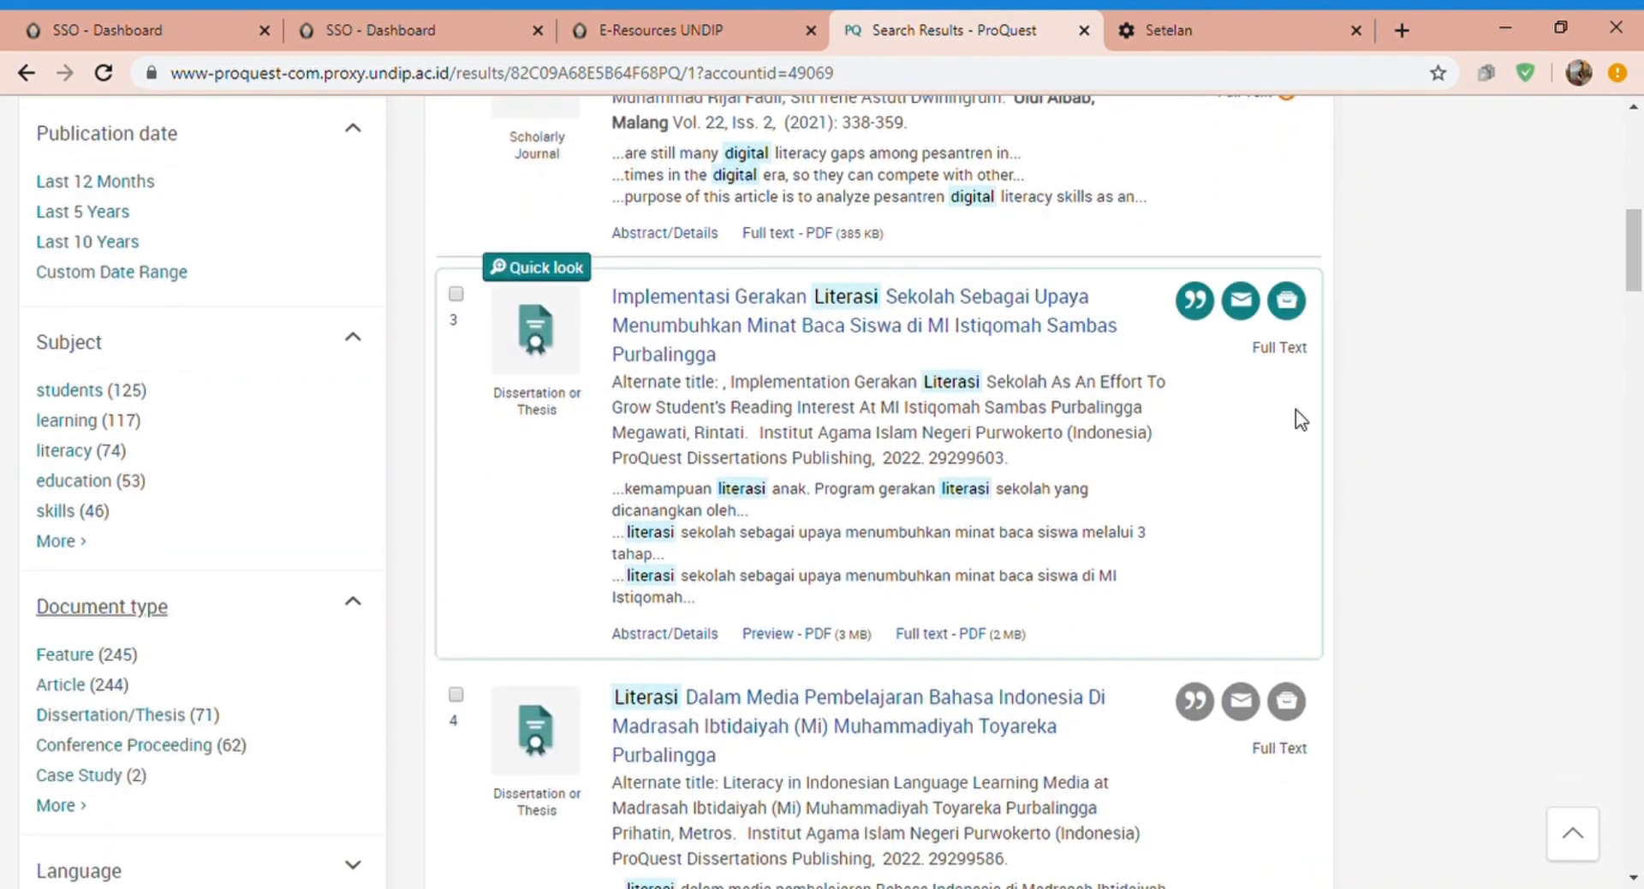
{"action": "scroll", "coordinate": [356, 541], "scroll_direction": "down", "scroll_amount": 4}
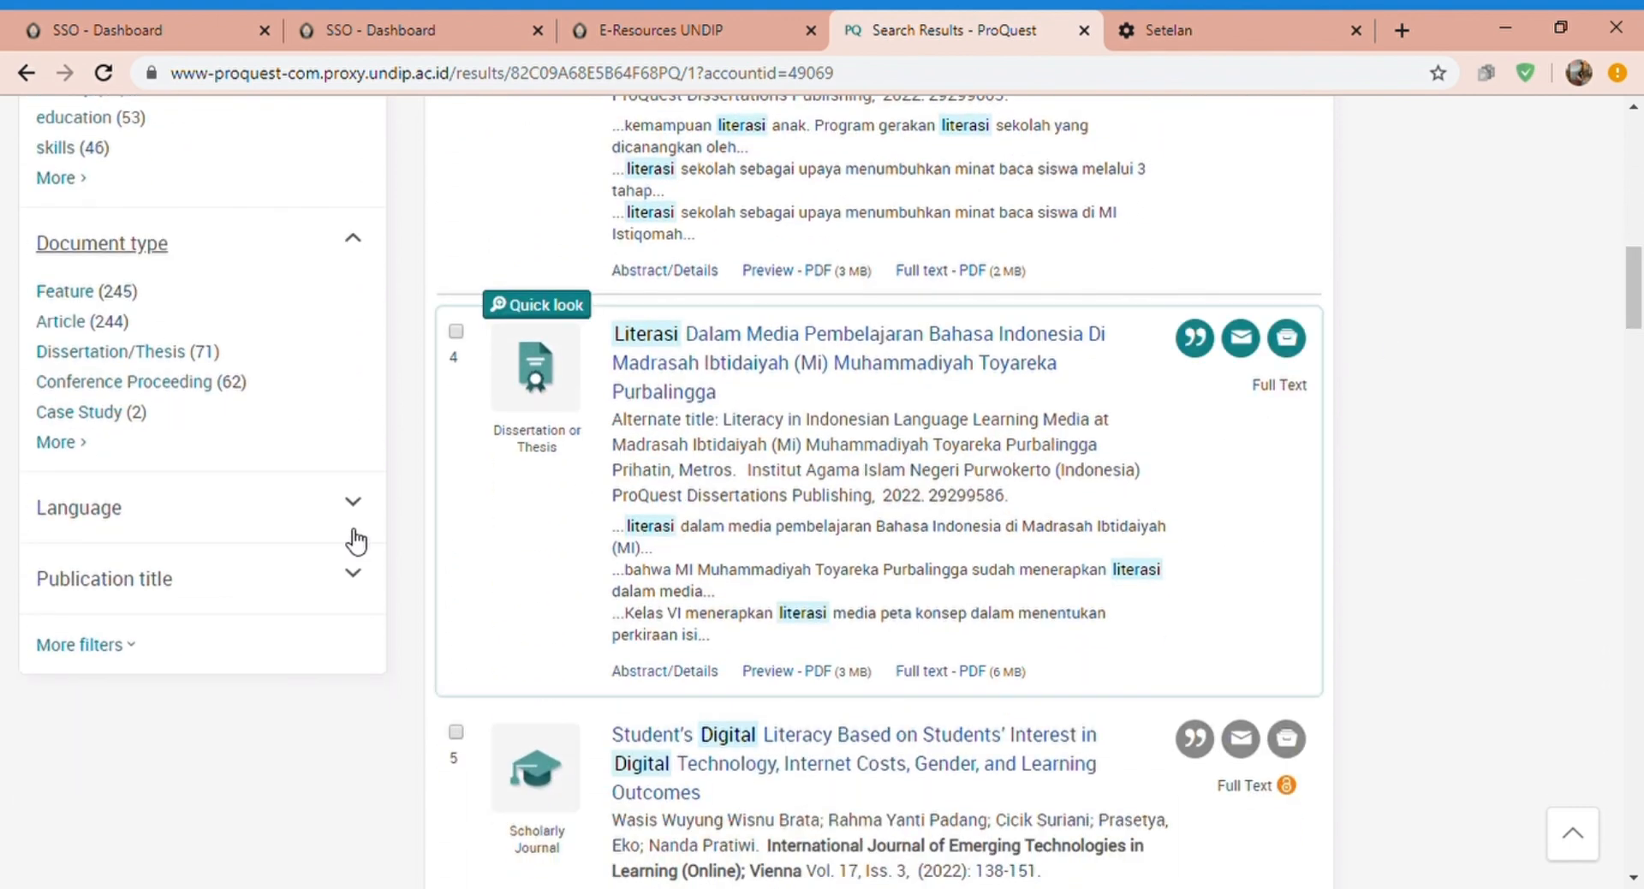
{"action": "left_click", "coordinate": [356, 521]}
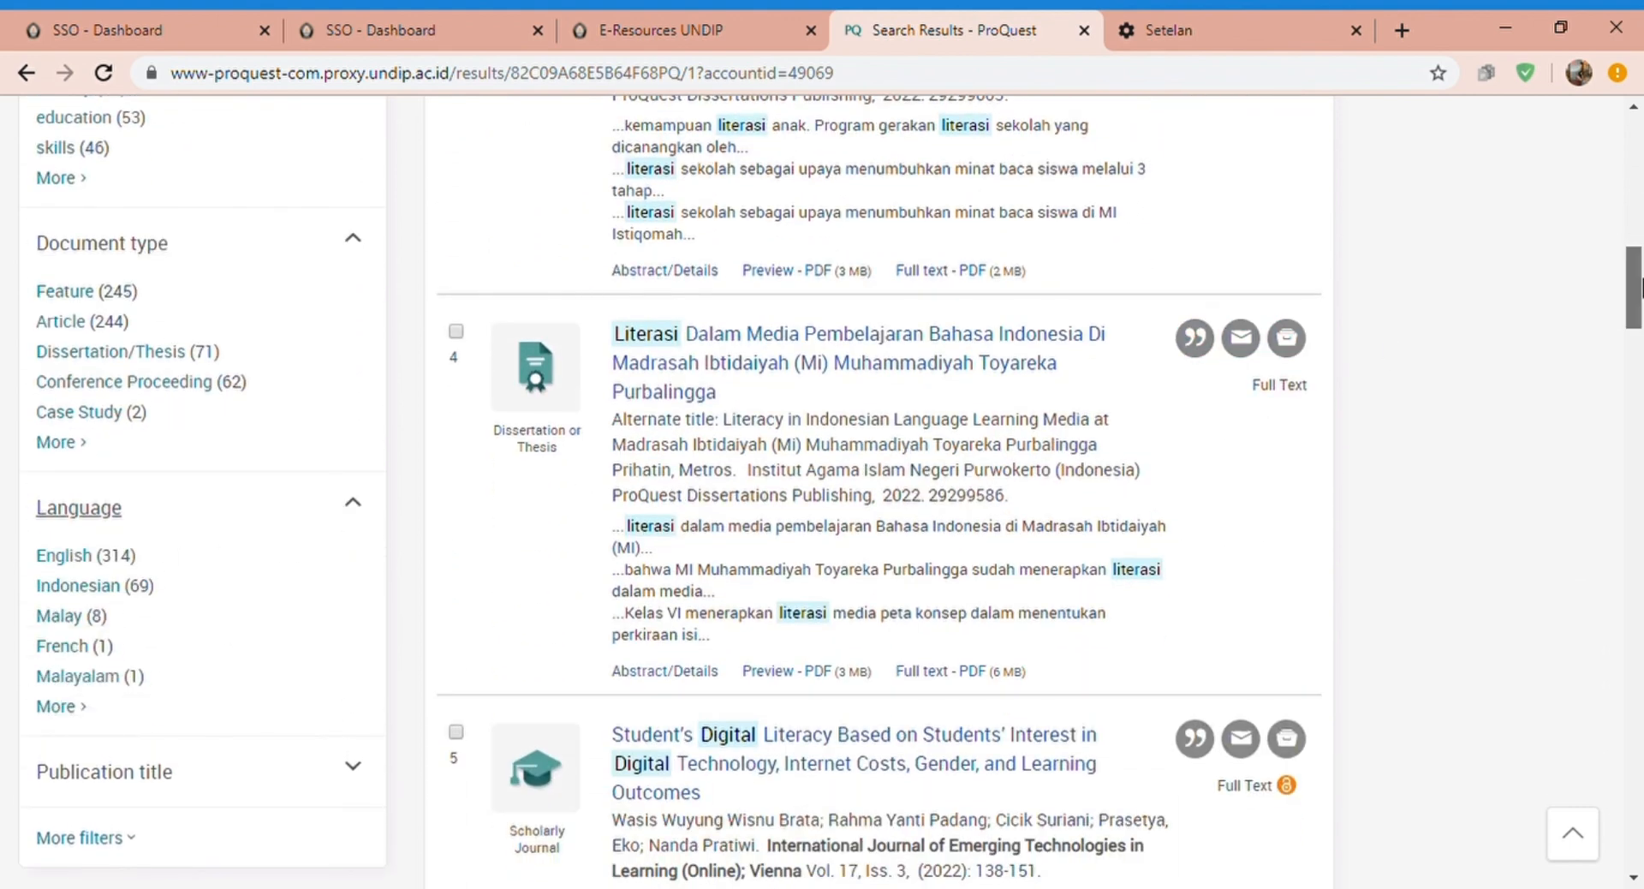
{"action": "scroll", "coordinate": [1638, 289], "scroll_direction": "down", "scroll_amount": 2}
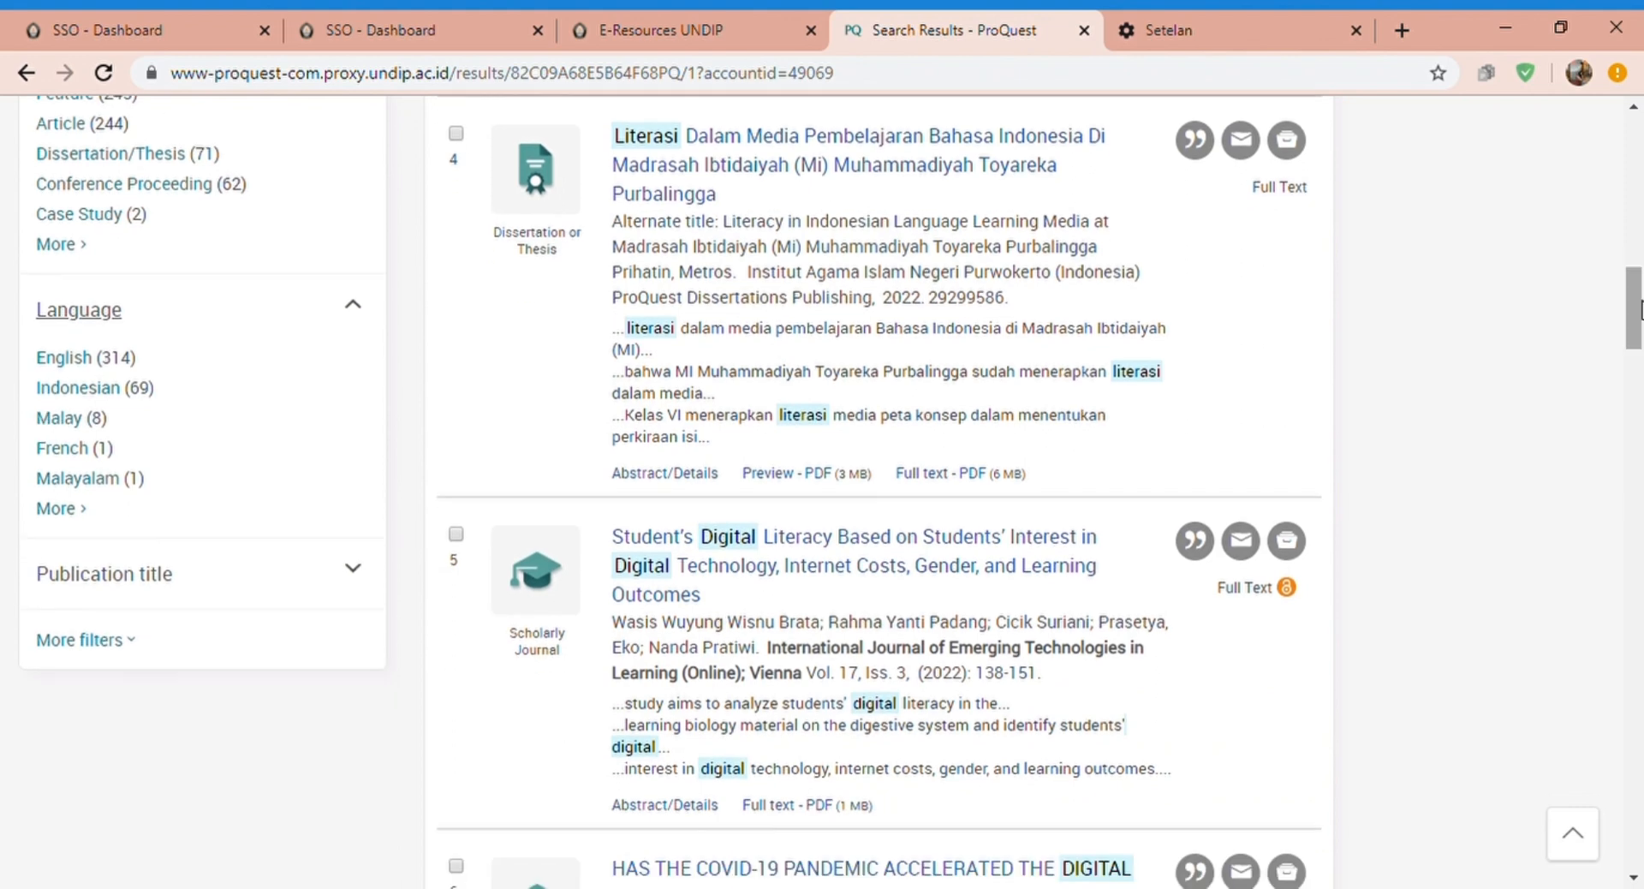
{"action": "left_click", "coordinate": [346, 574]}
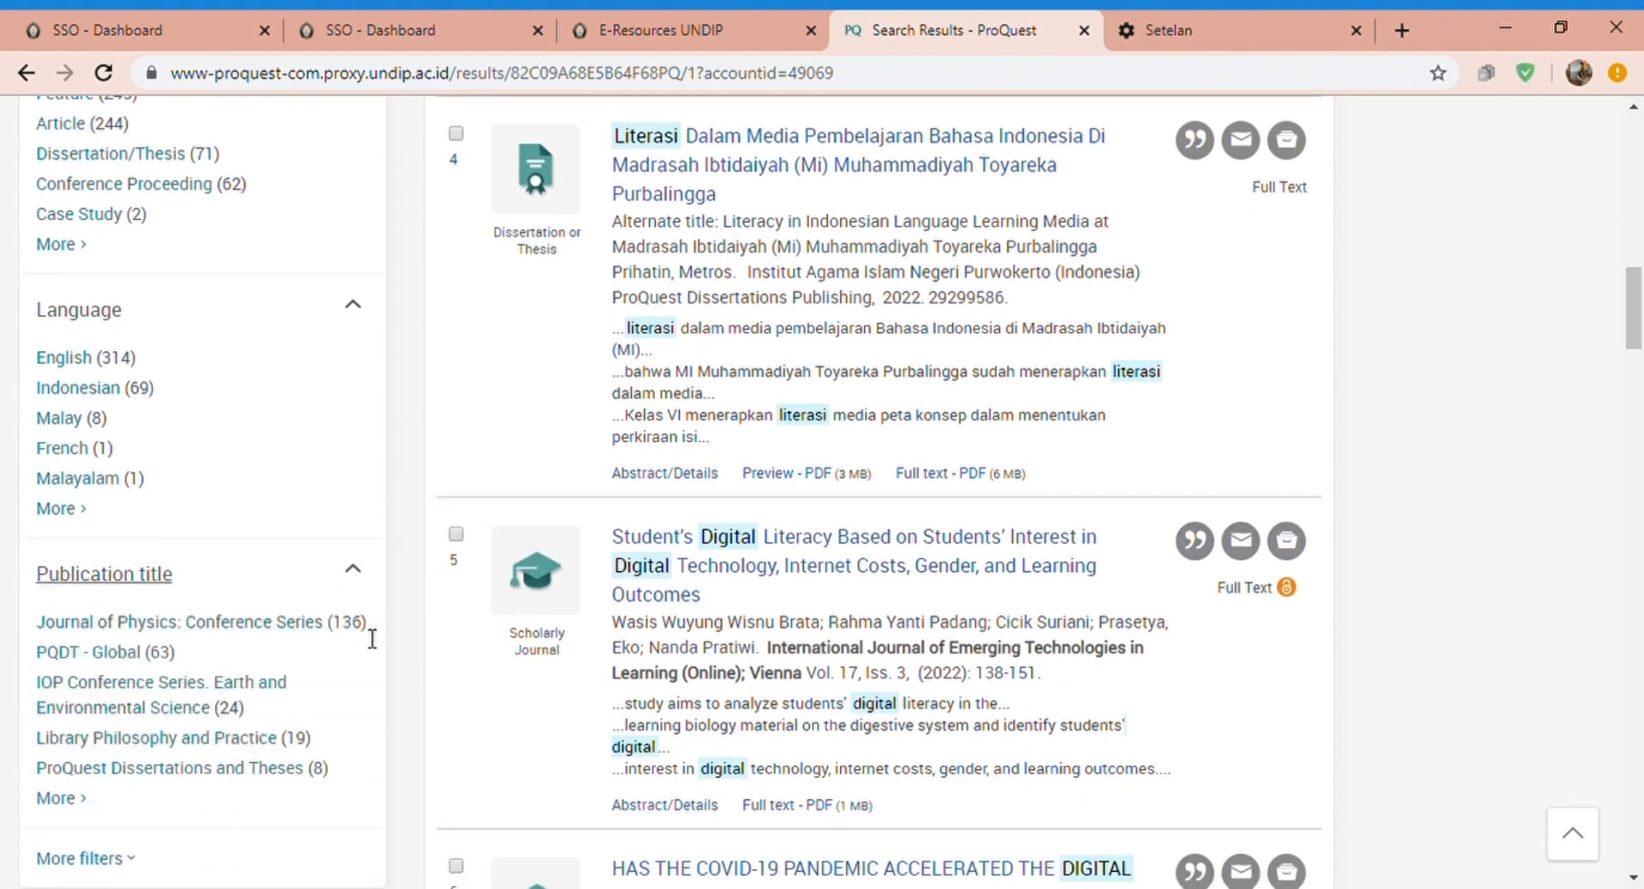
Open the first result, "Meneroka Faktor-faktor yang Mempengaruhi Penggunaan Platform Digital", accept the cookies and look through its abstract and full text
{"action": "left_click_drag", "start_coordinate": [1638, 313], "coordinate": [1637, 192]}
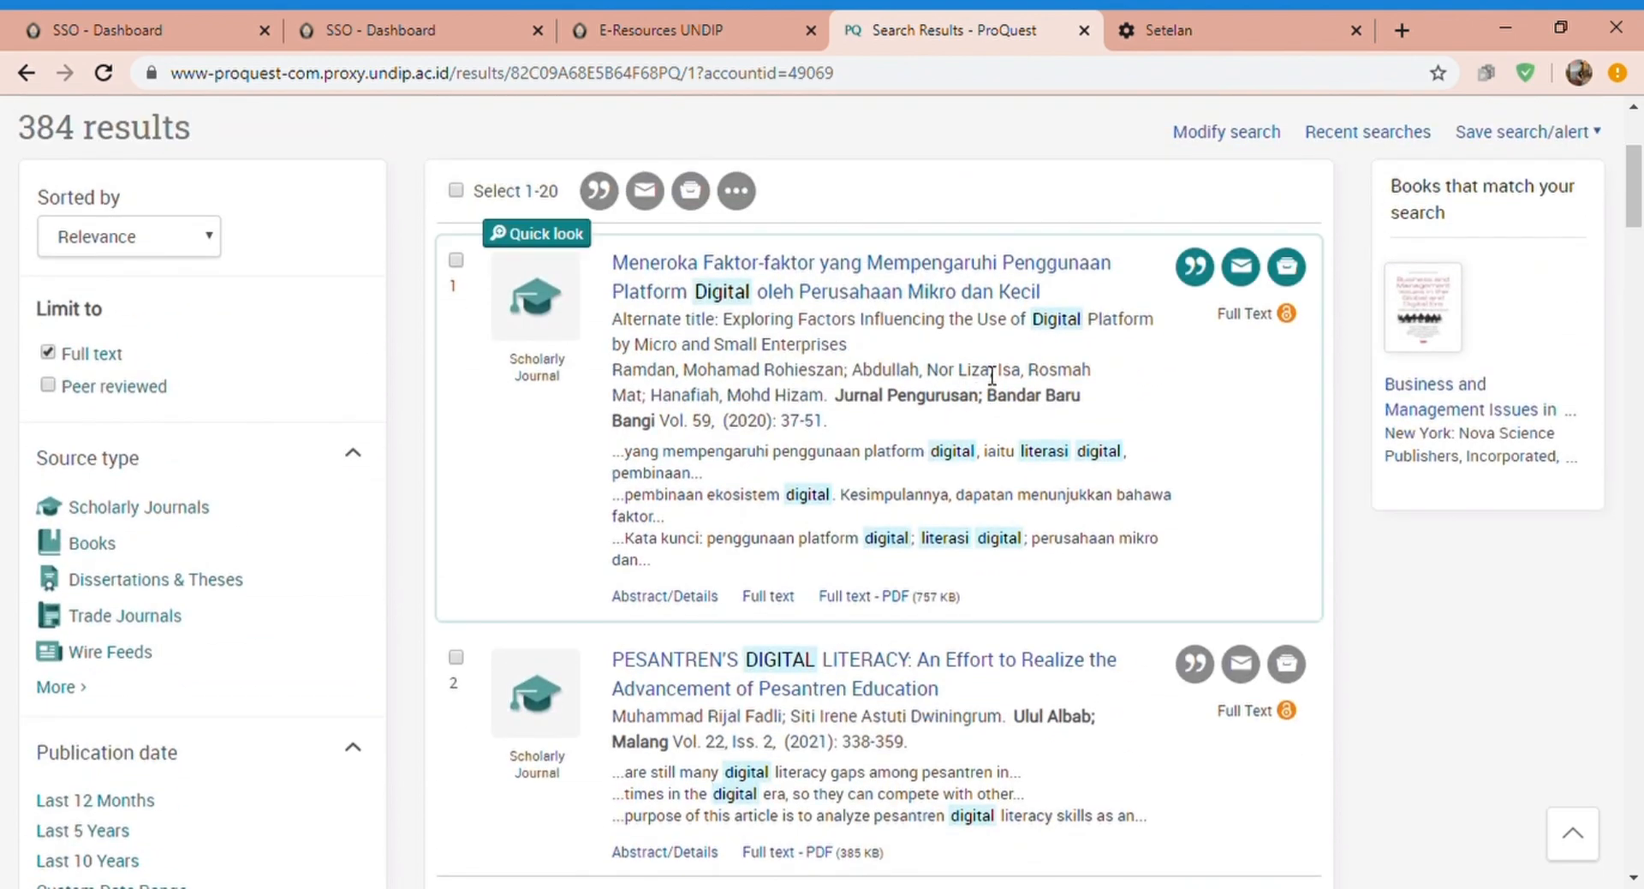
{"action": "left_click", "coordinate": [797, 293]}
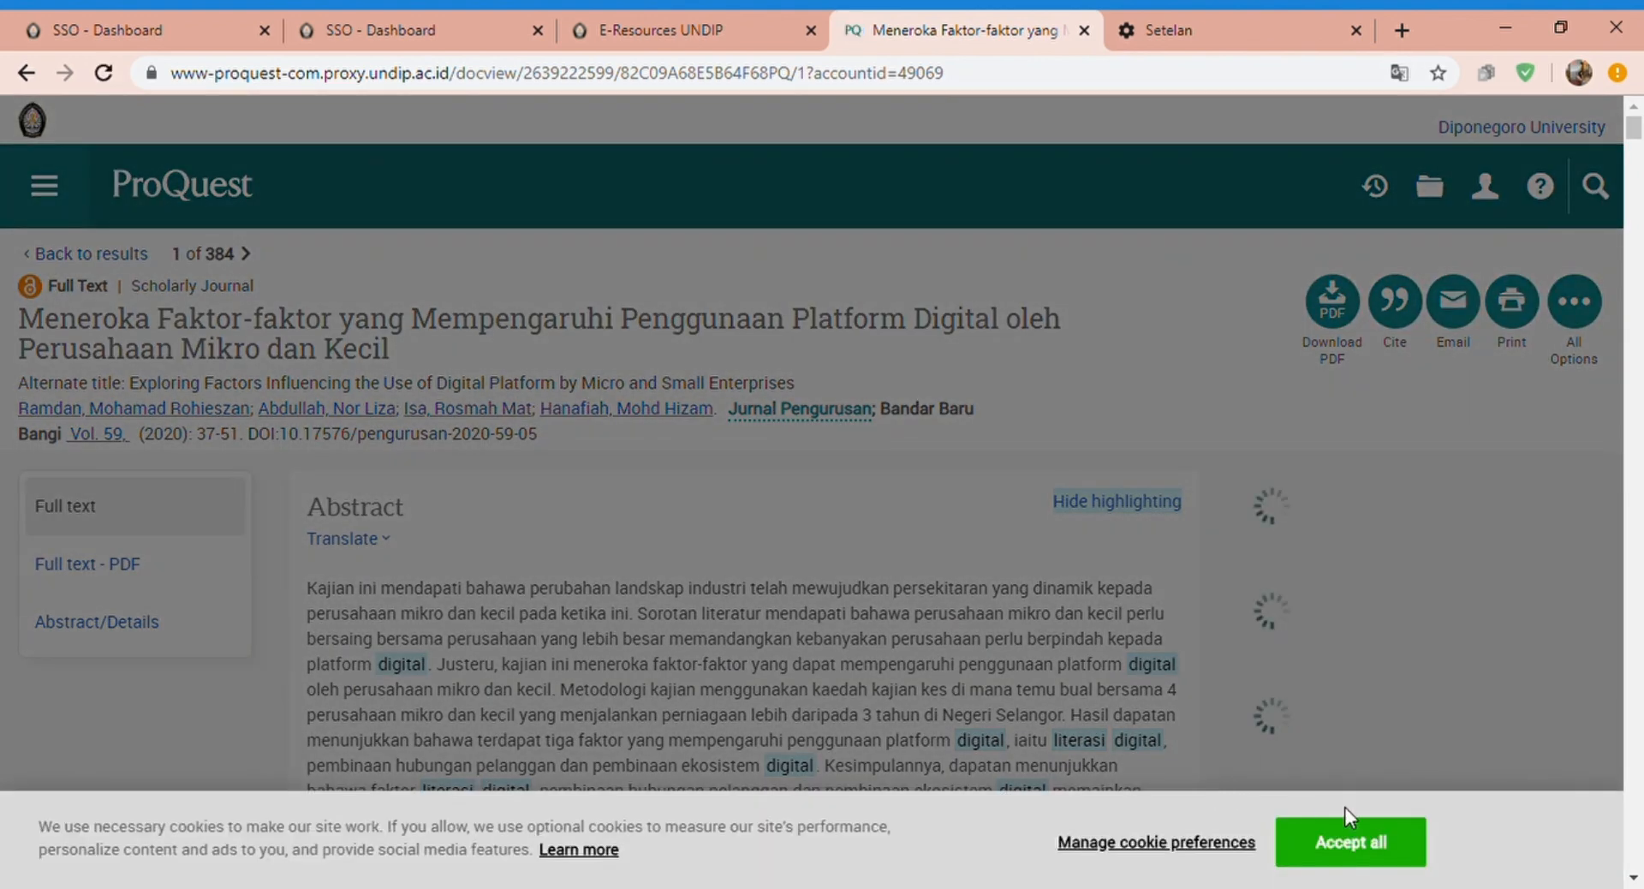
{"action": "left_click", "coordinate": [1363, 857]}
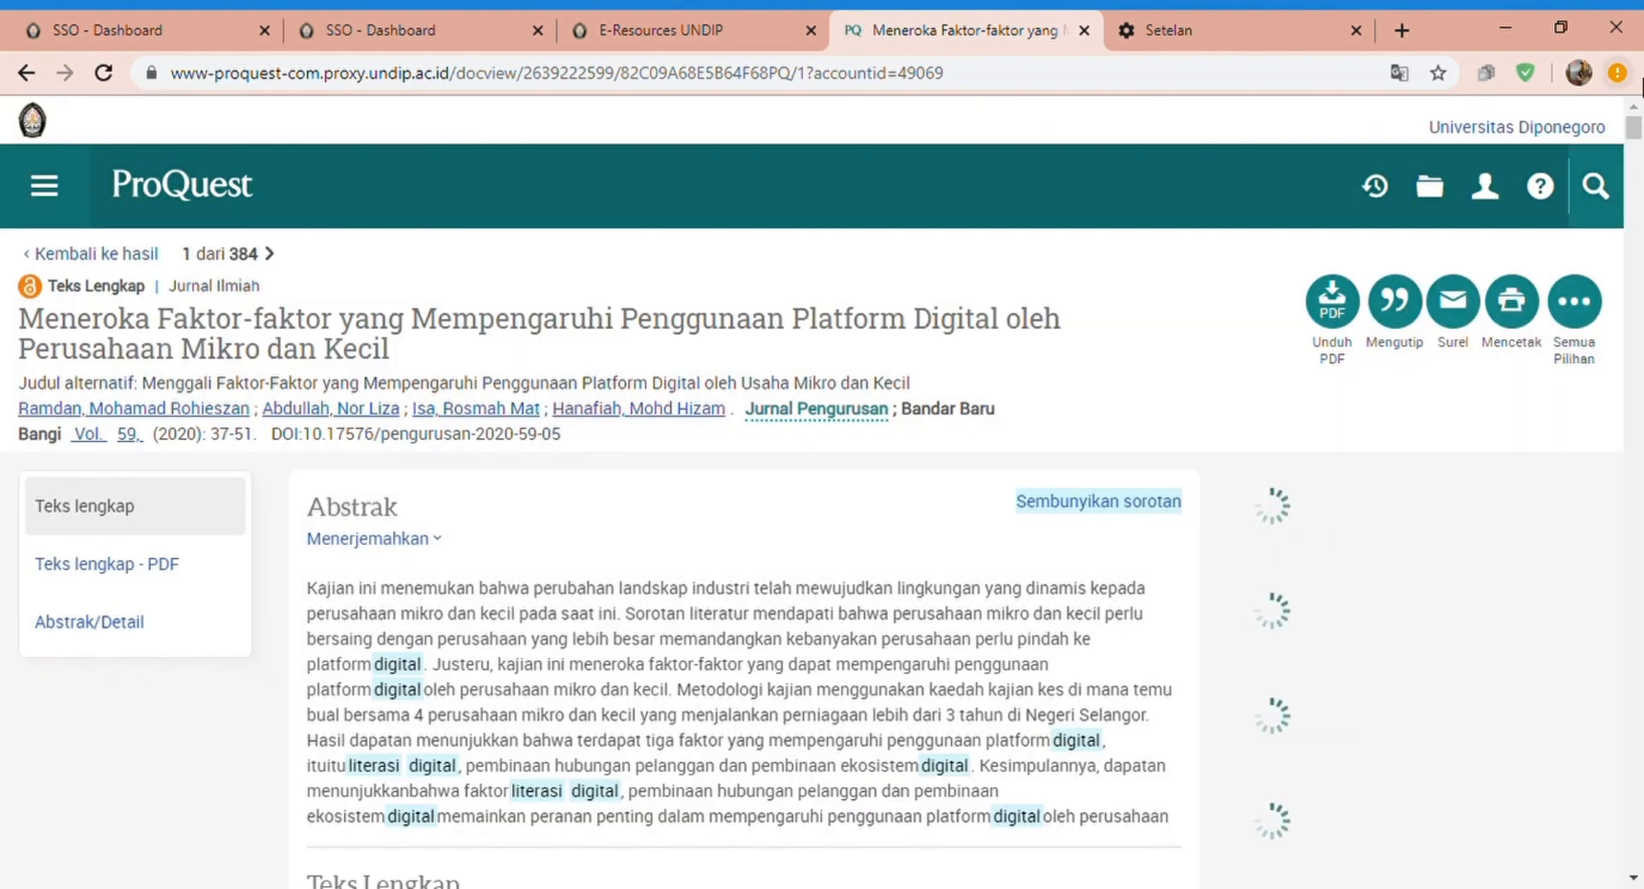
{"action": "scroll", "coordinate": [1640, 141], "scroll_direction": "down", "scroll_amount": 3}
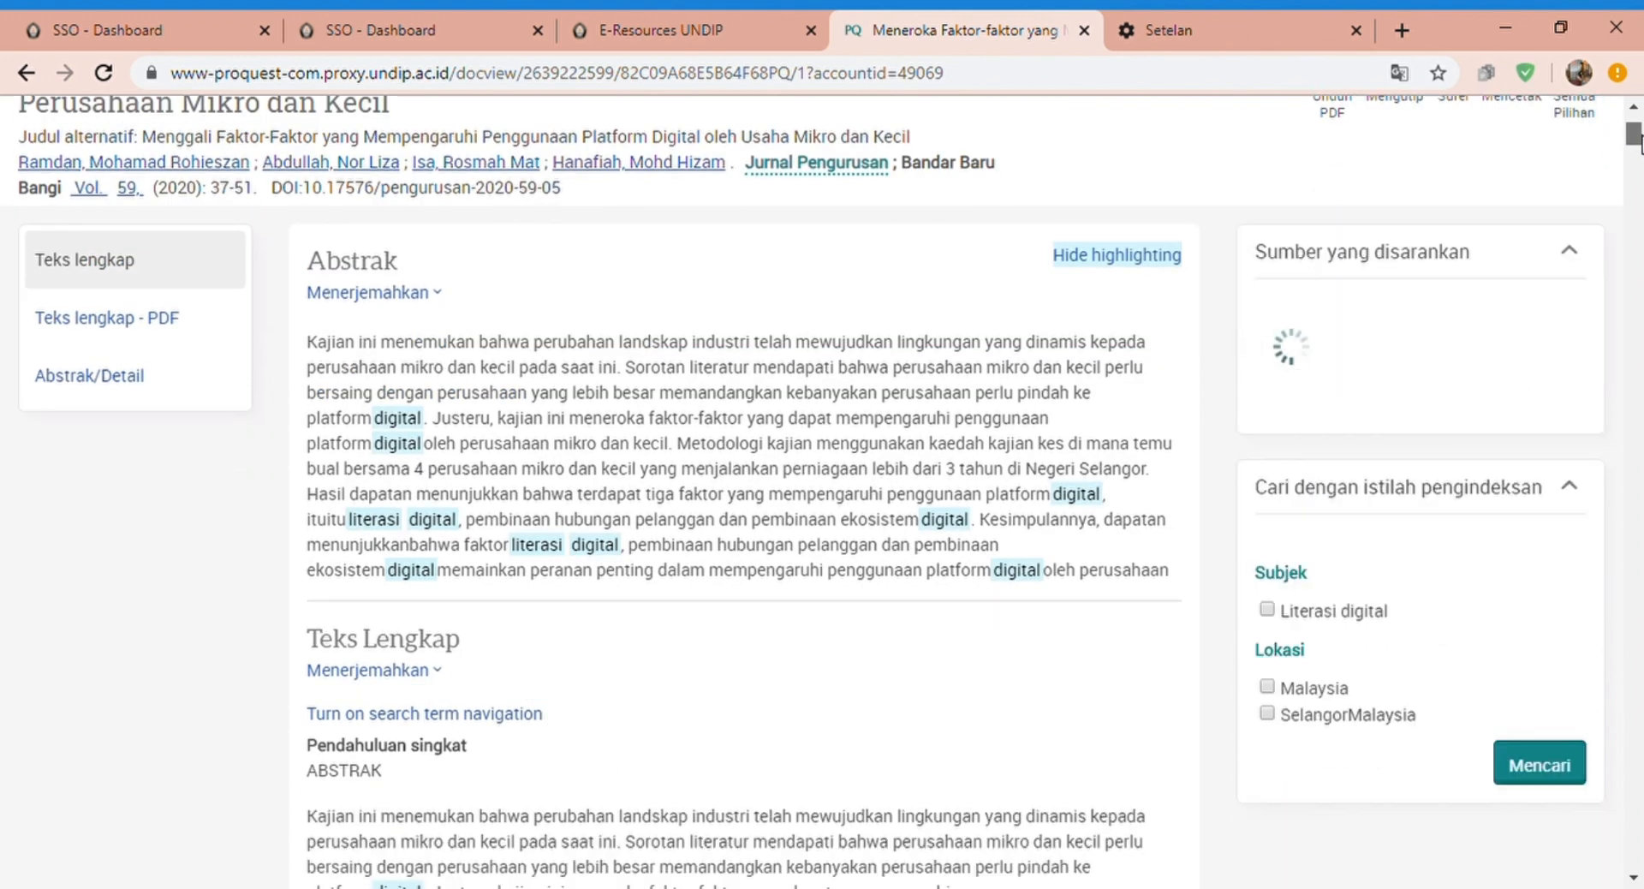
{"action": "left_click_drag", "start_coordinate": [1637, 141], "coordinate": [1638, 133]}
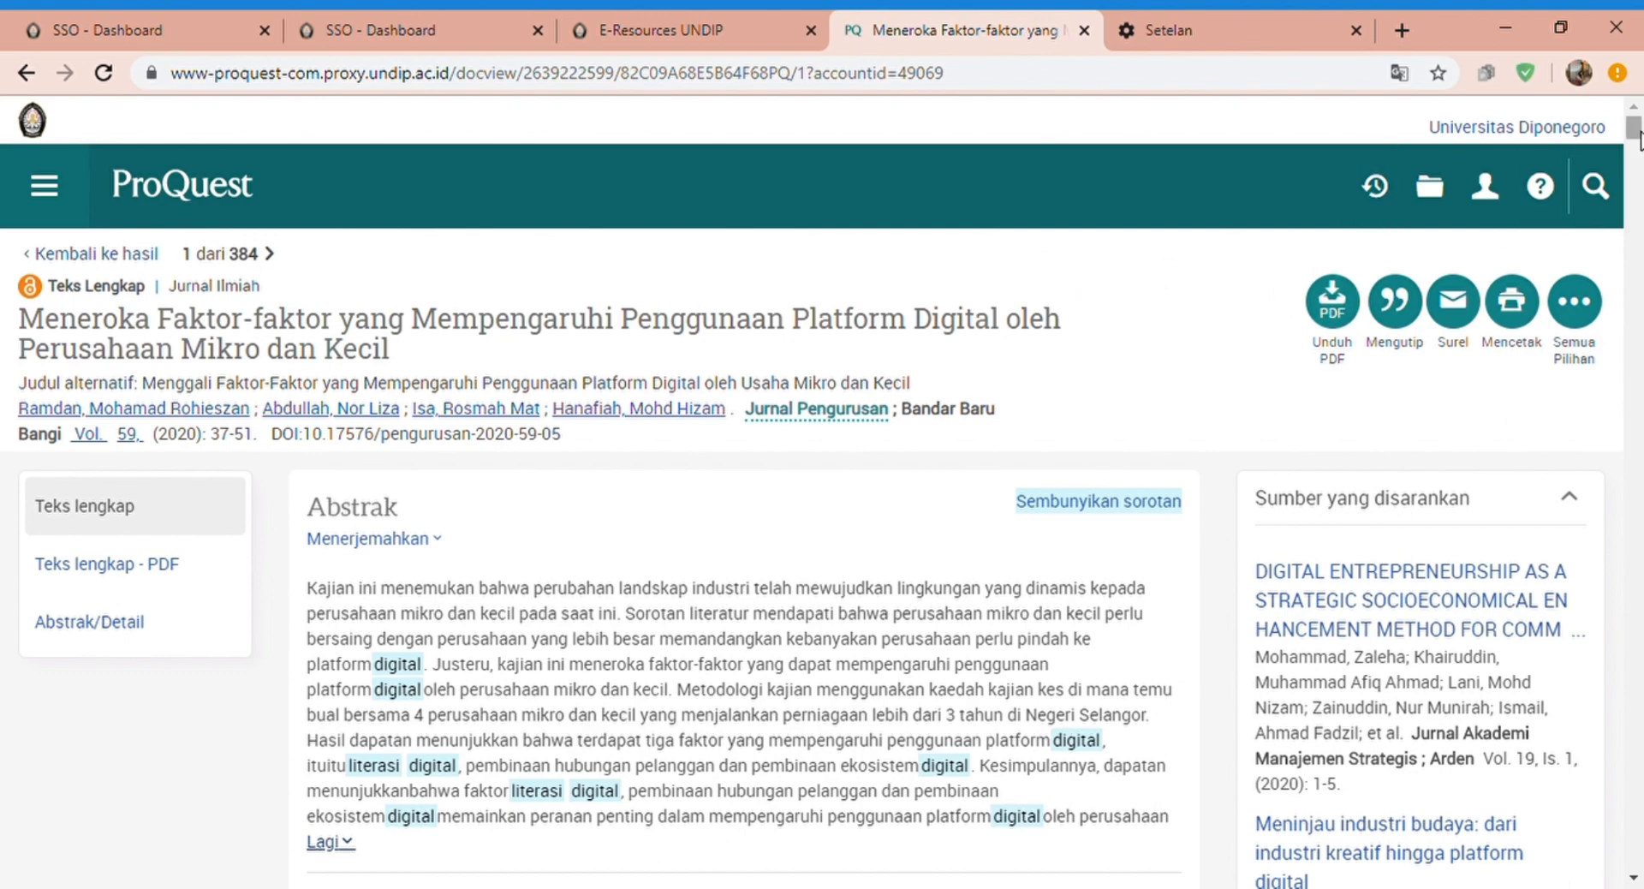
{"action": "left_click_drag", "start_coordinate": [1638, 137], "coordinate": [1638, 173]}
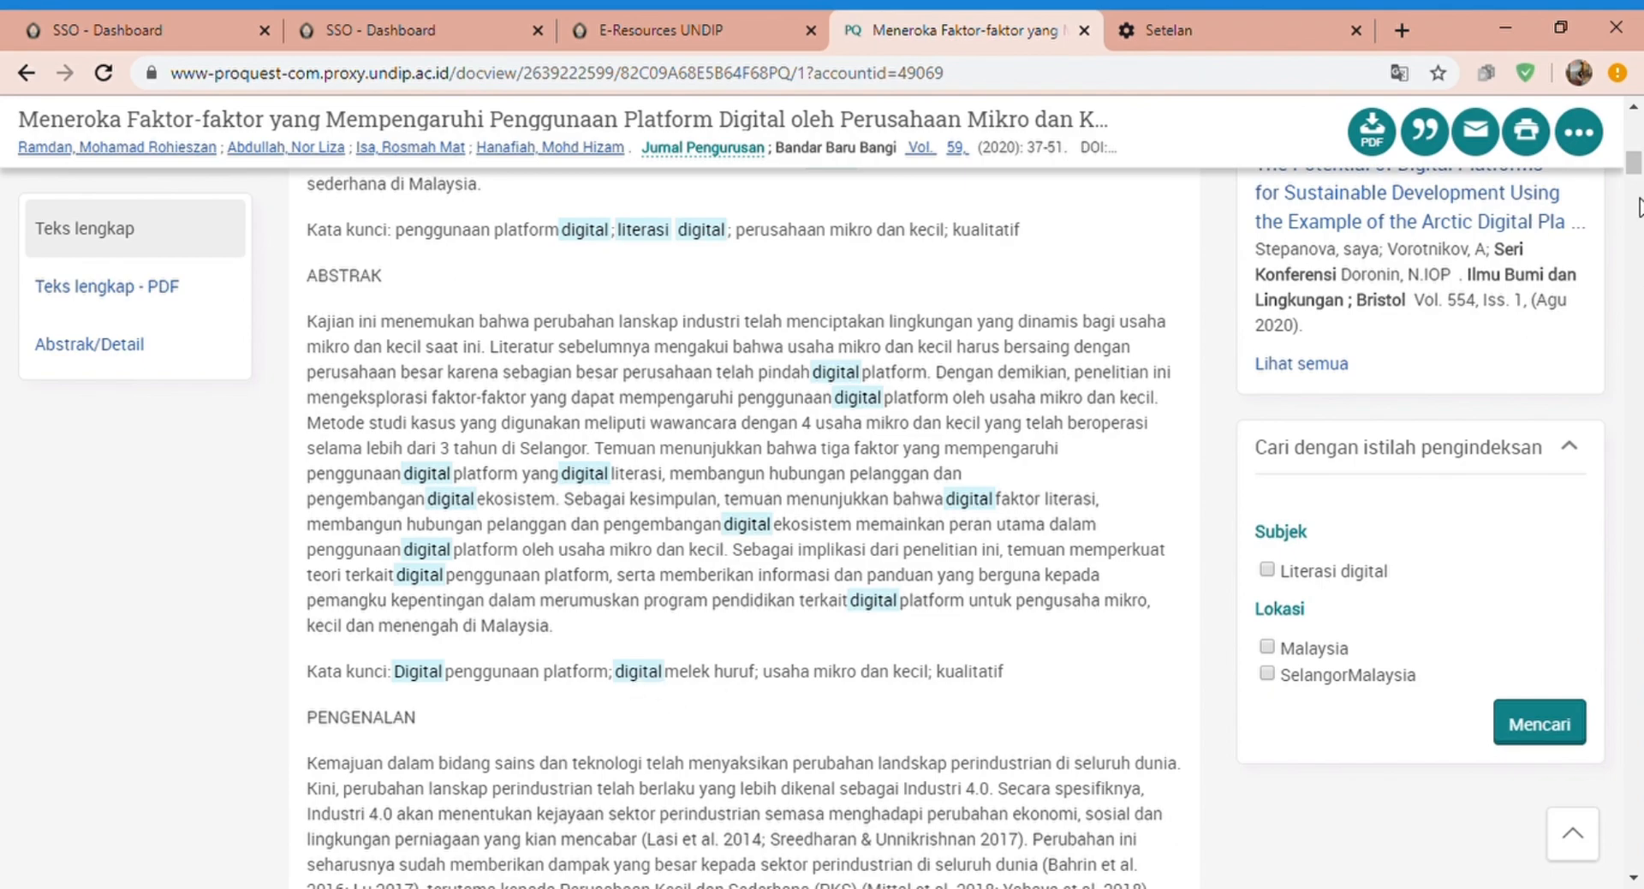
{"action": "left_click_drag", "start_coordinate": [1634, 163], "coordinate": [1614, 60]}
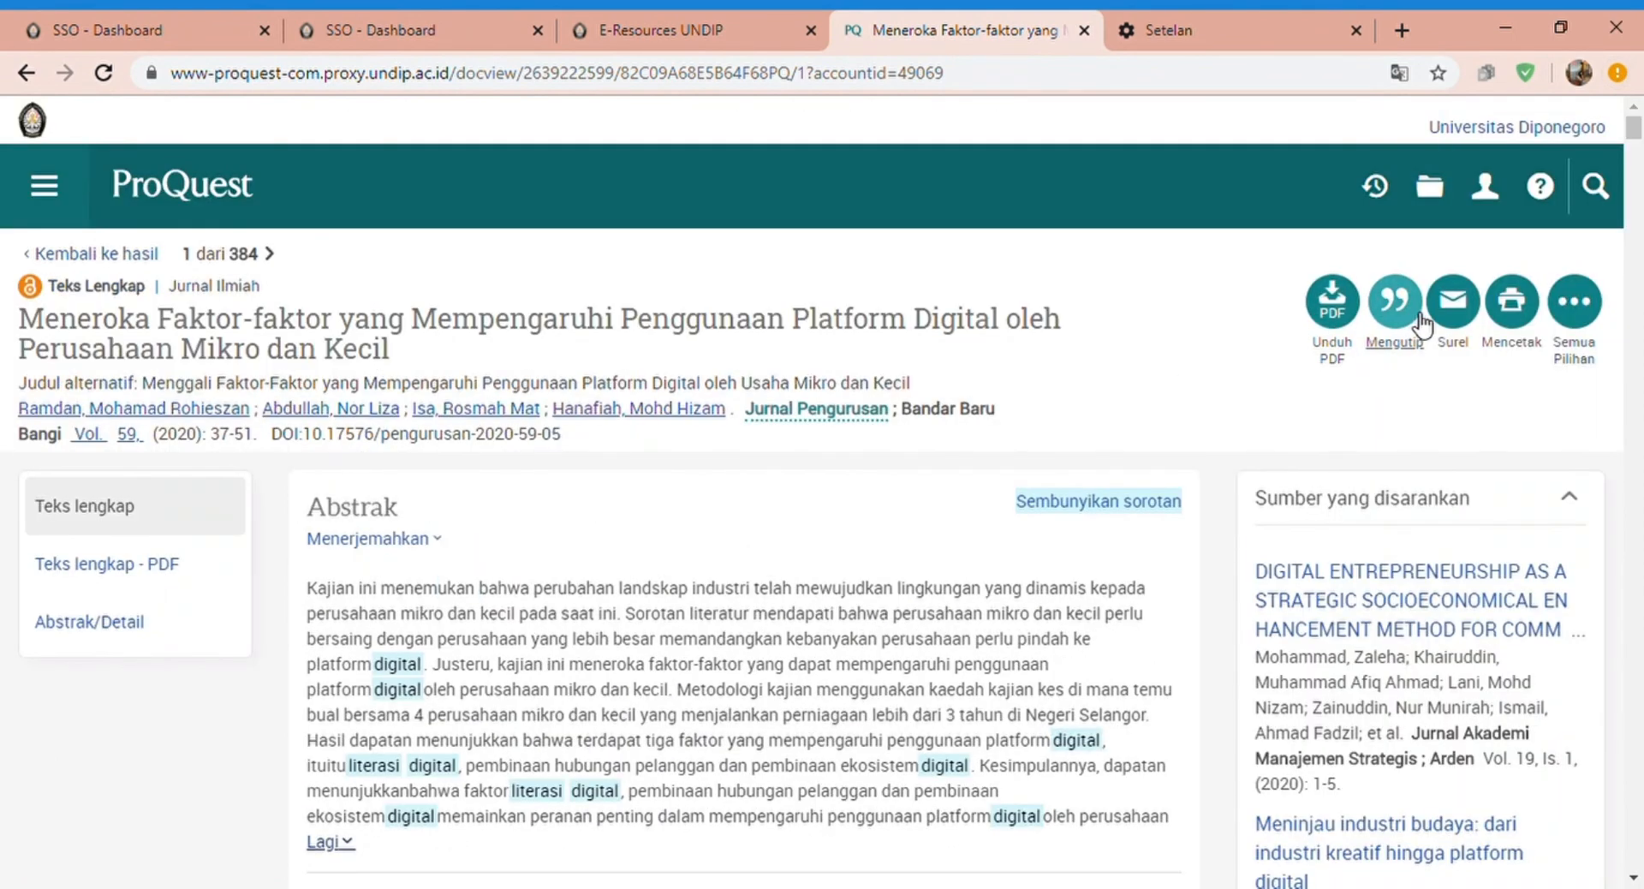
Look through all save and export options for the article, including cloud saving, citation export and file formats, and close them
{"action": "left_click", "coordinate": [1580, 316]}
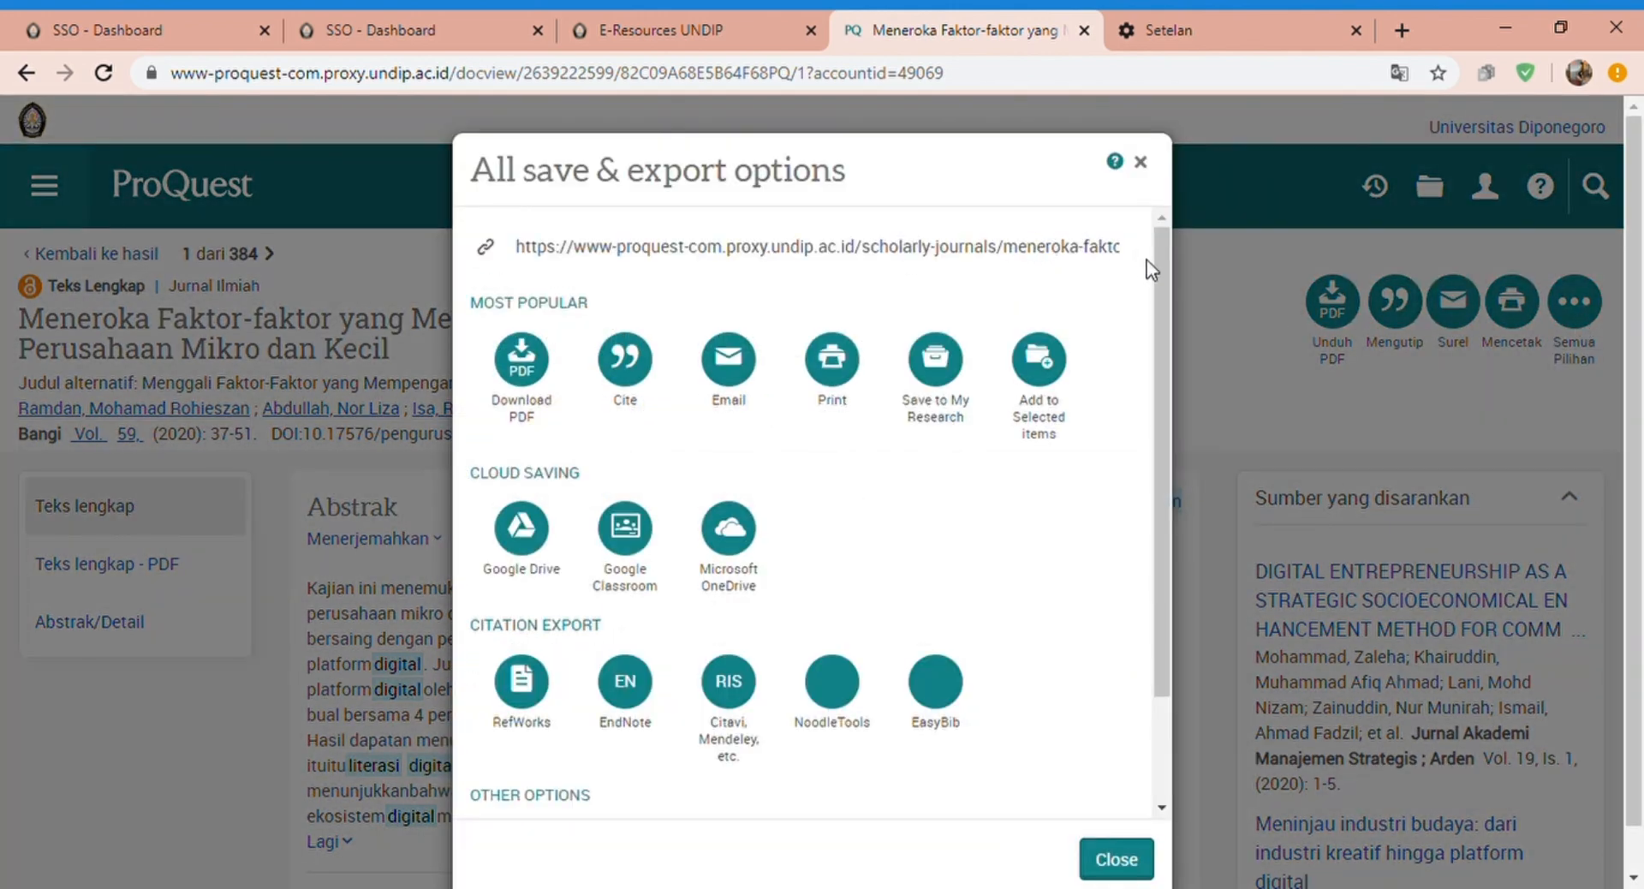
{"action": "left_click_drag", "start_coordinate": [1159, 265], "coordinate": [1163, 300]}
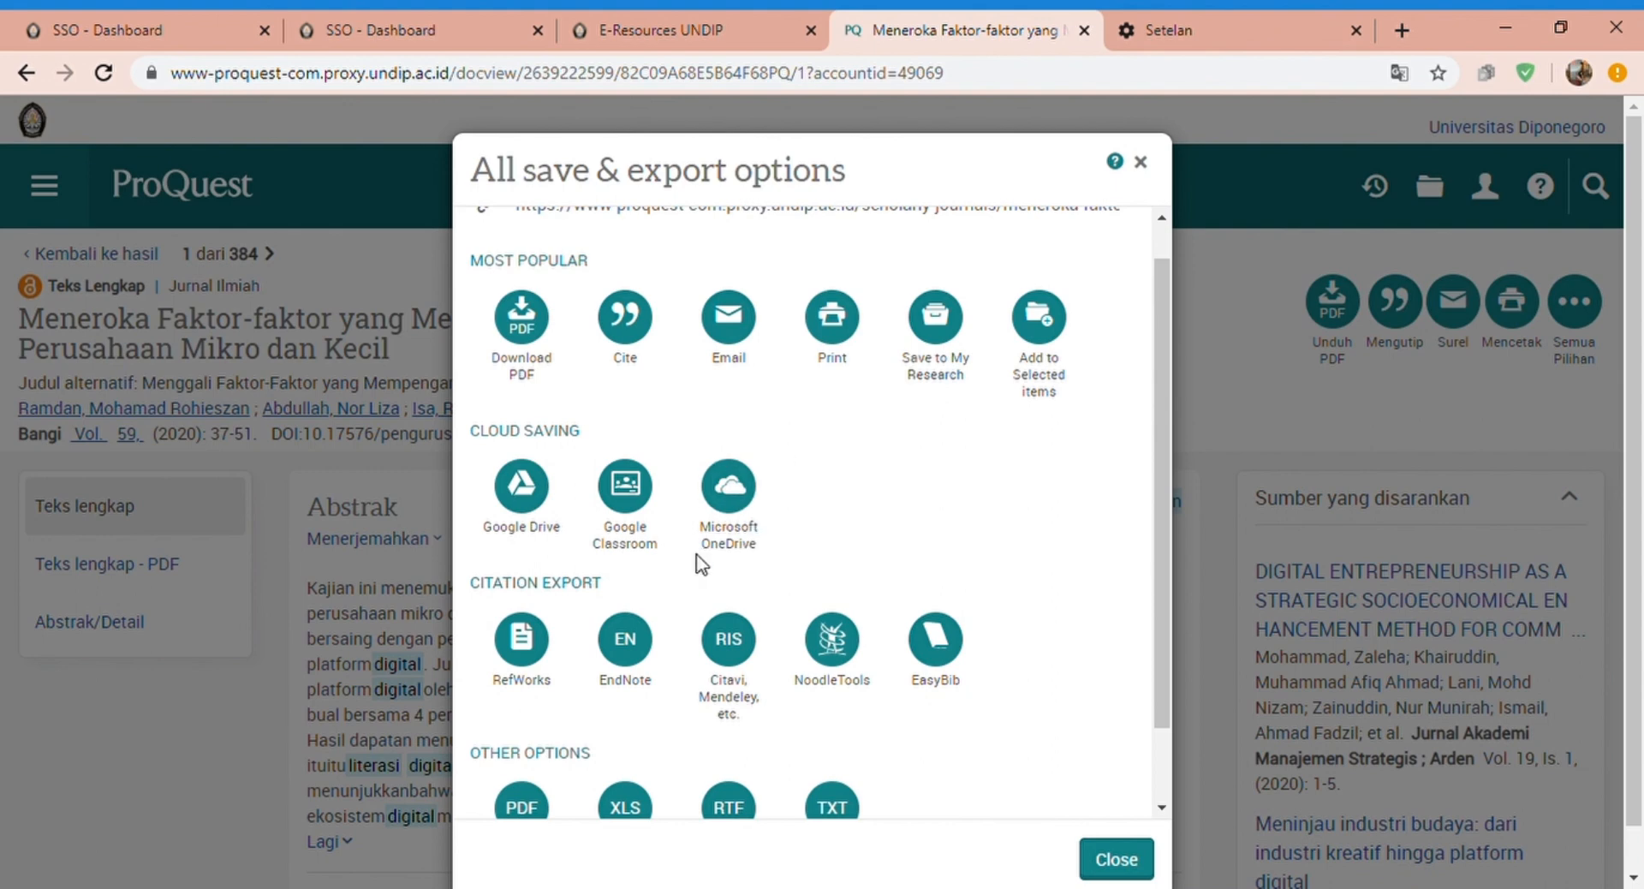
{"action": "left_click_drag", "start_coordinate": [1163, 390], "coordinate": [1153, 671]}
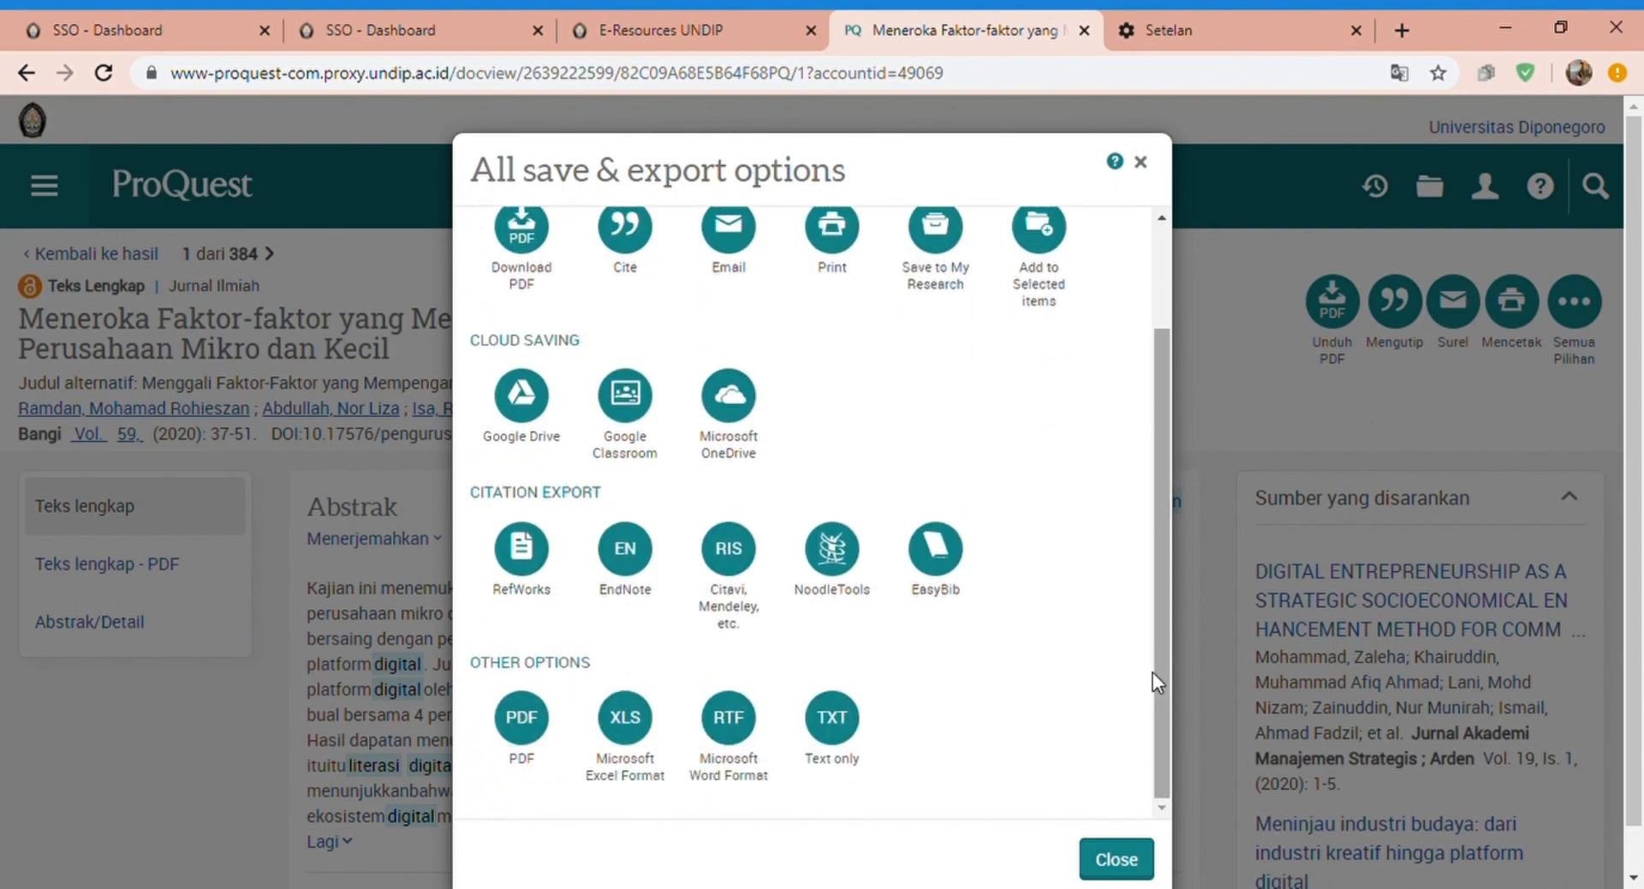
{"action": "left_click", "coordinate": [1117, 861]}
Skim the article's text and suggested sources once more and switch to the advanced search page (Pencarian Lanjutan)
{"action": "scroll", "coordinate": [1122, 848], "scroll_direction": "down", "scroll_amount": 4}
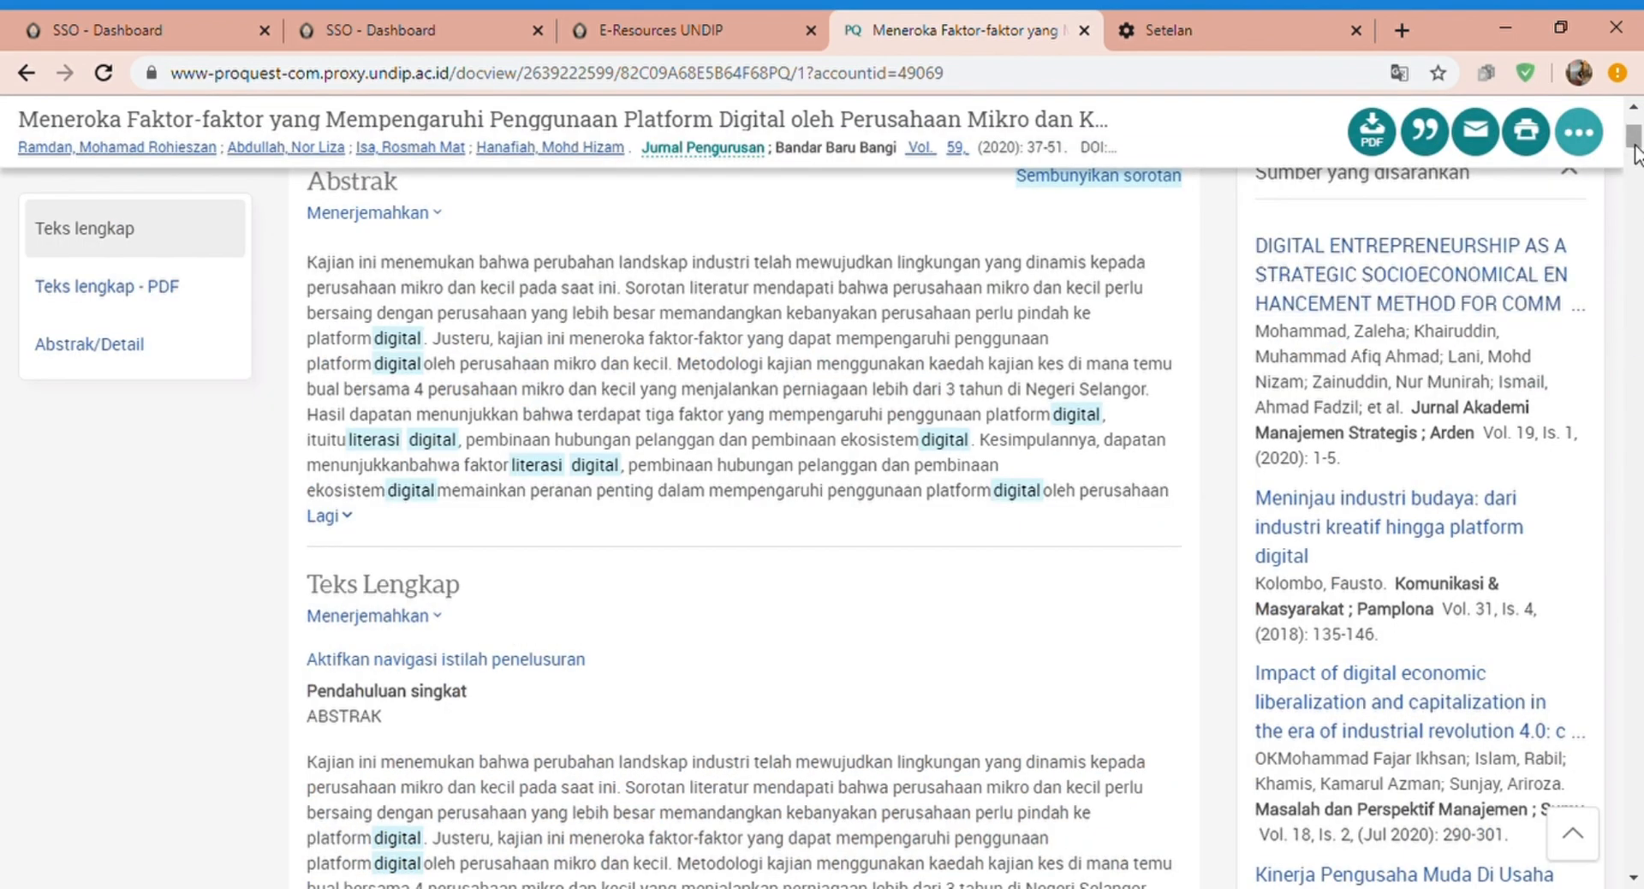
{"action": "scroll", "coordinate": [1636, 184], "scroll_direction": "down", "scroll_amount": 6}
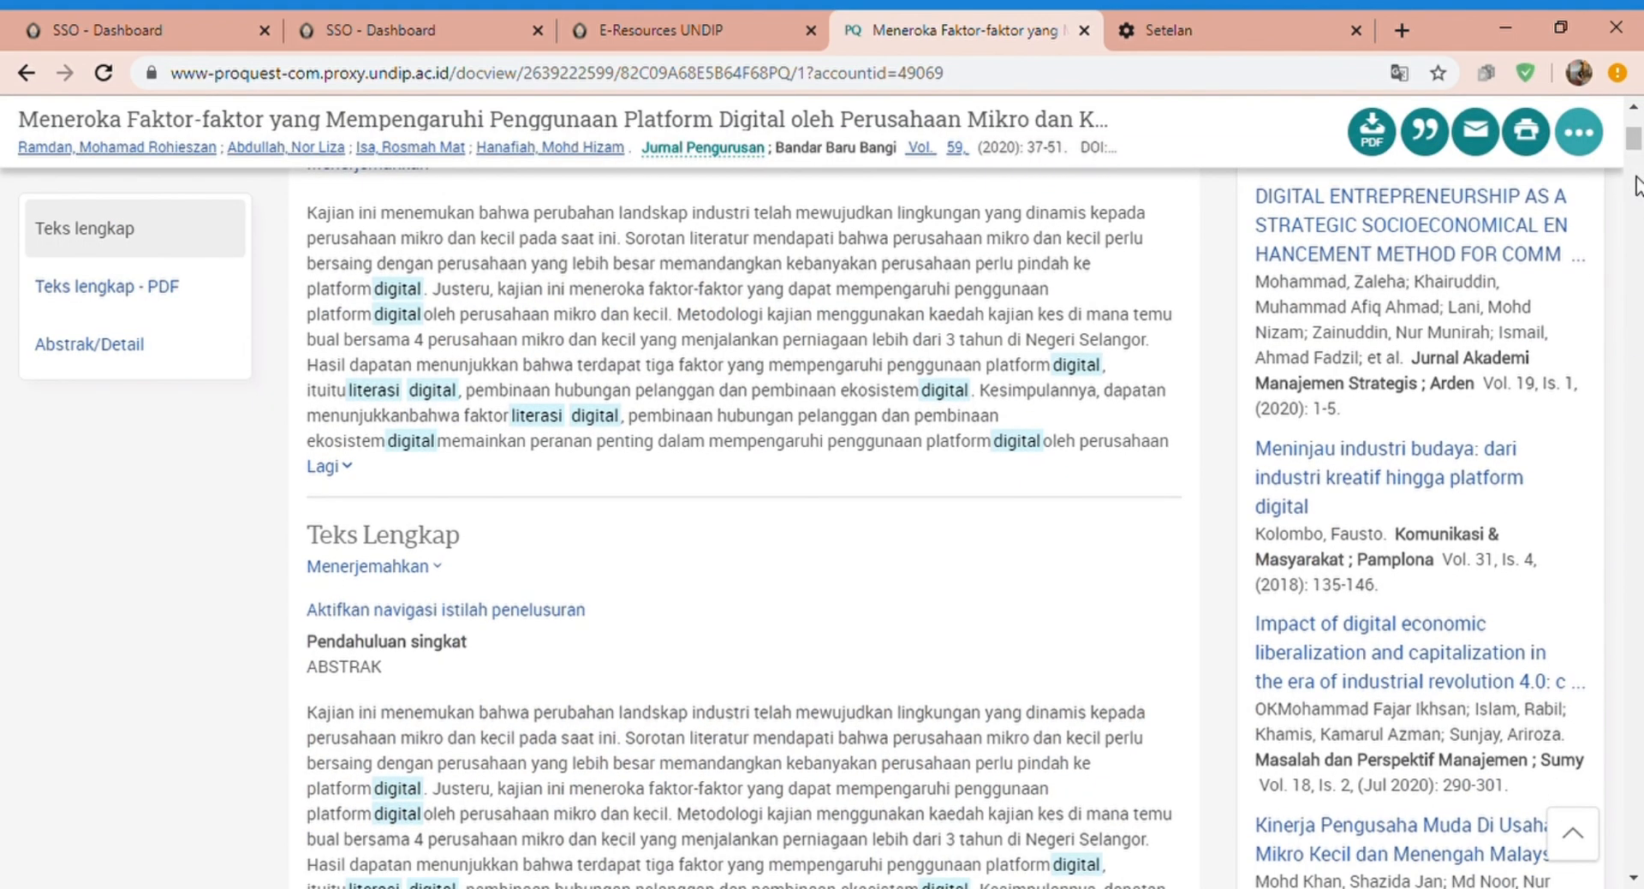
{"action": "scroll", "coordinate": [1636, 184], "scroll_direction": "up", "scroll_amount": 6}
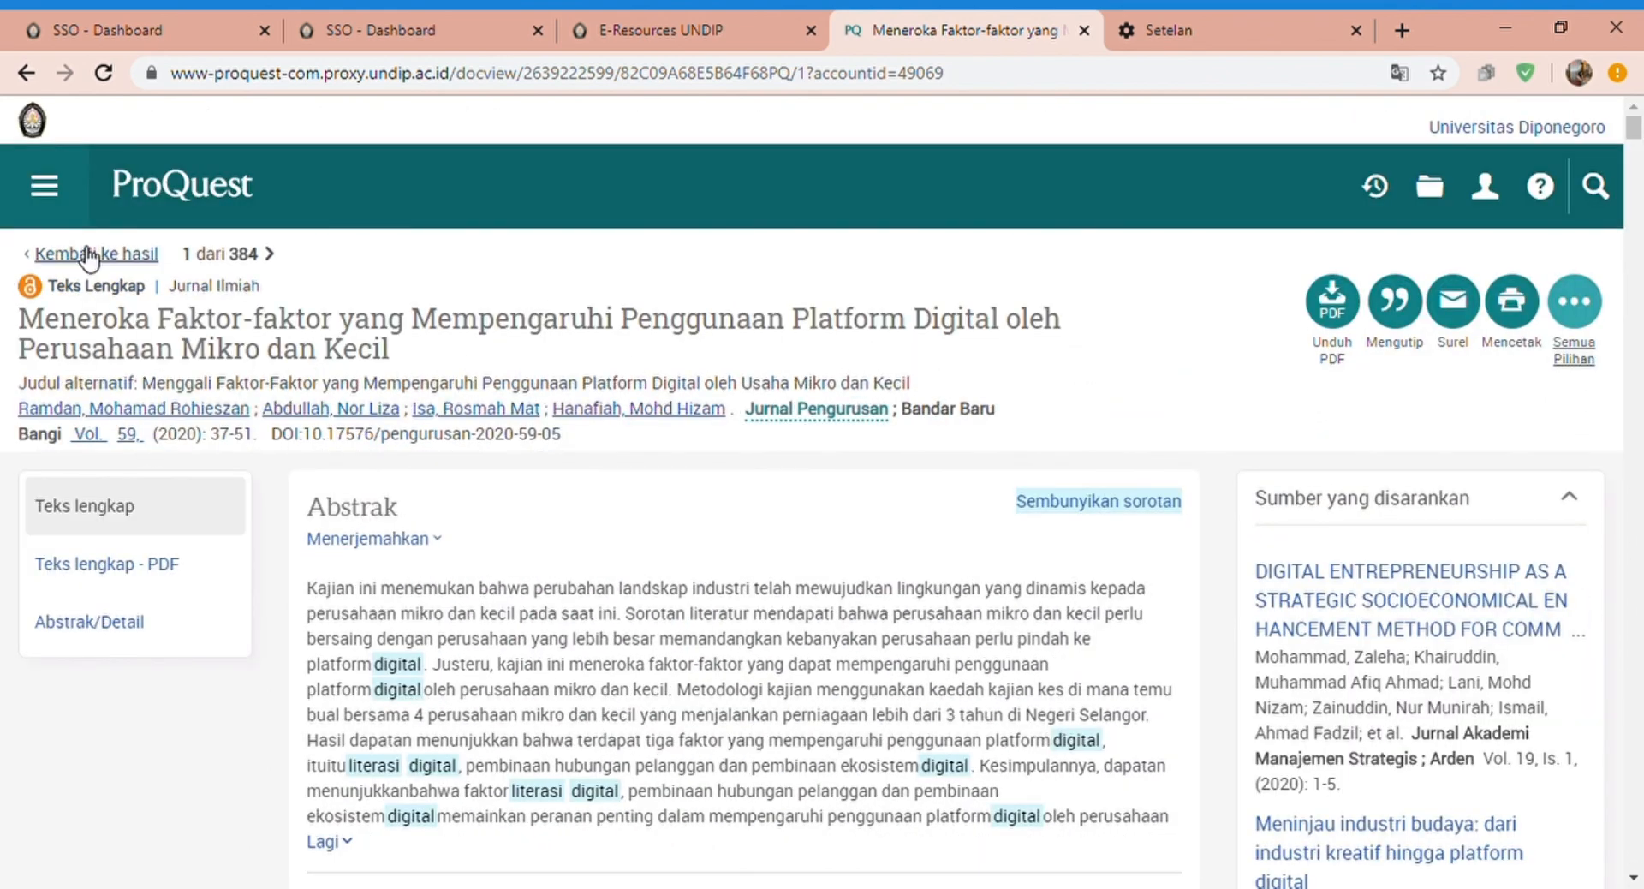
{"action": "left_click", "coordinate": [75, 192]}
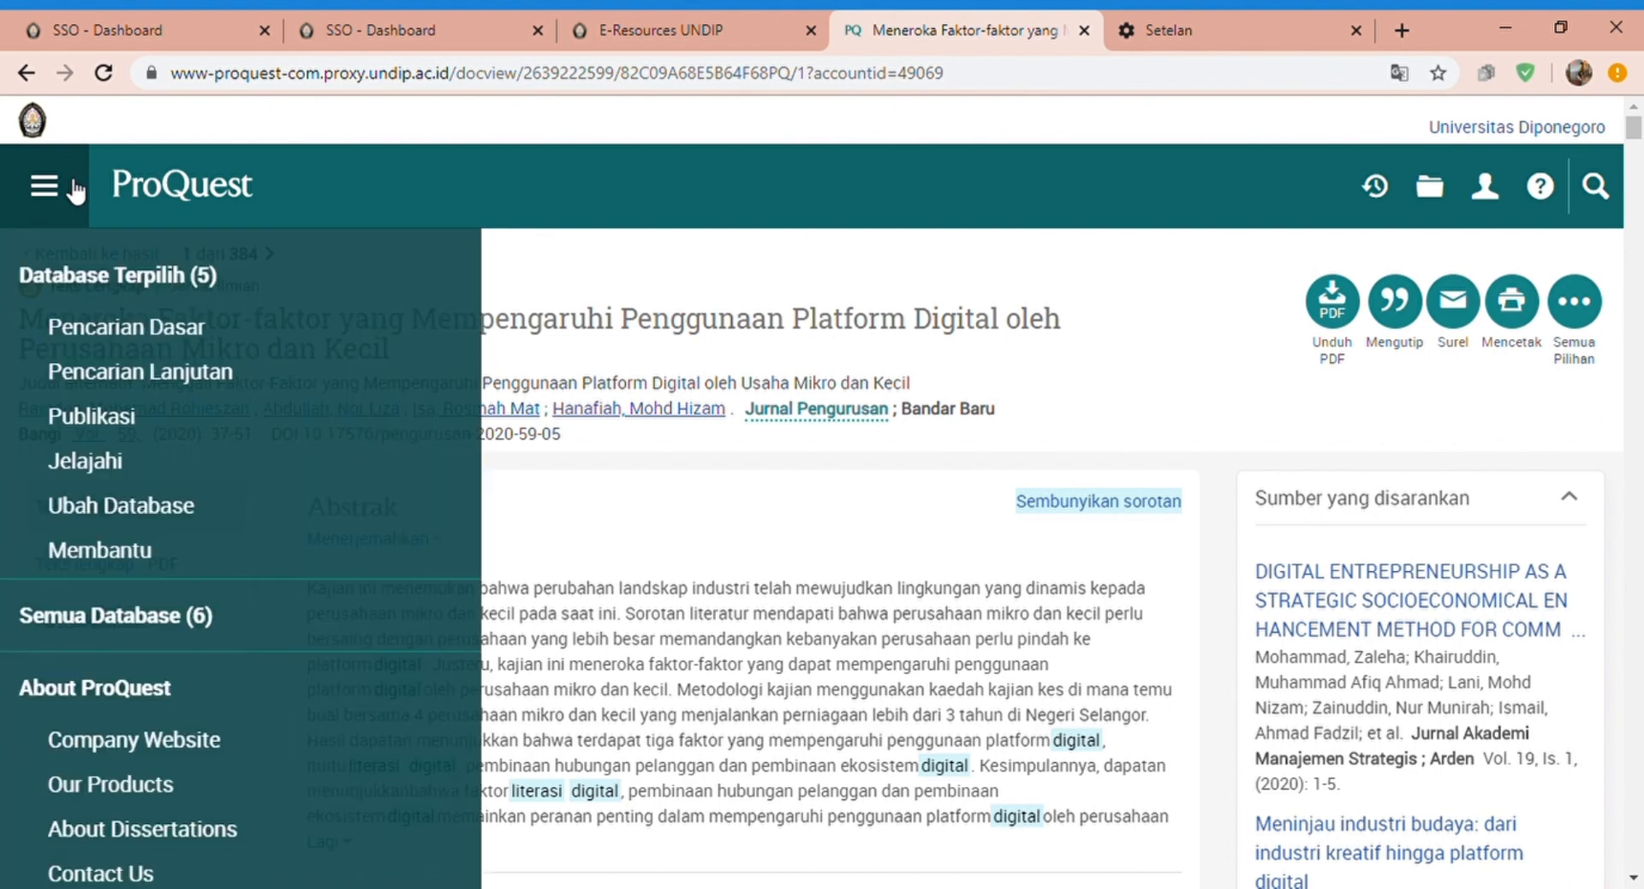
{"action": "left_click", "coordinate": [159, 377]}
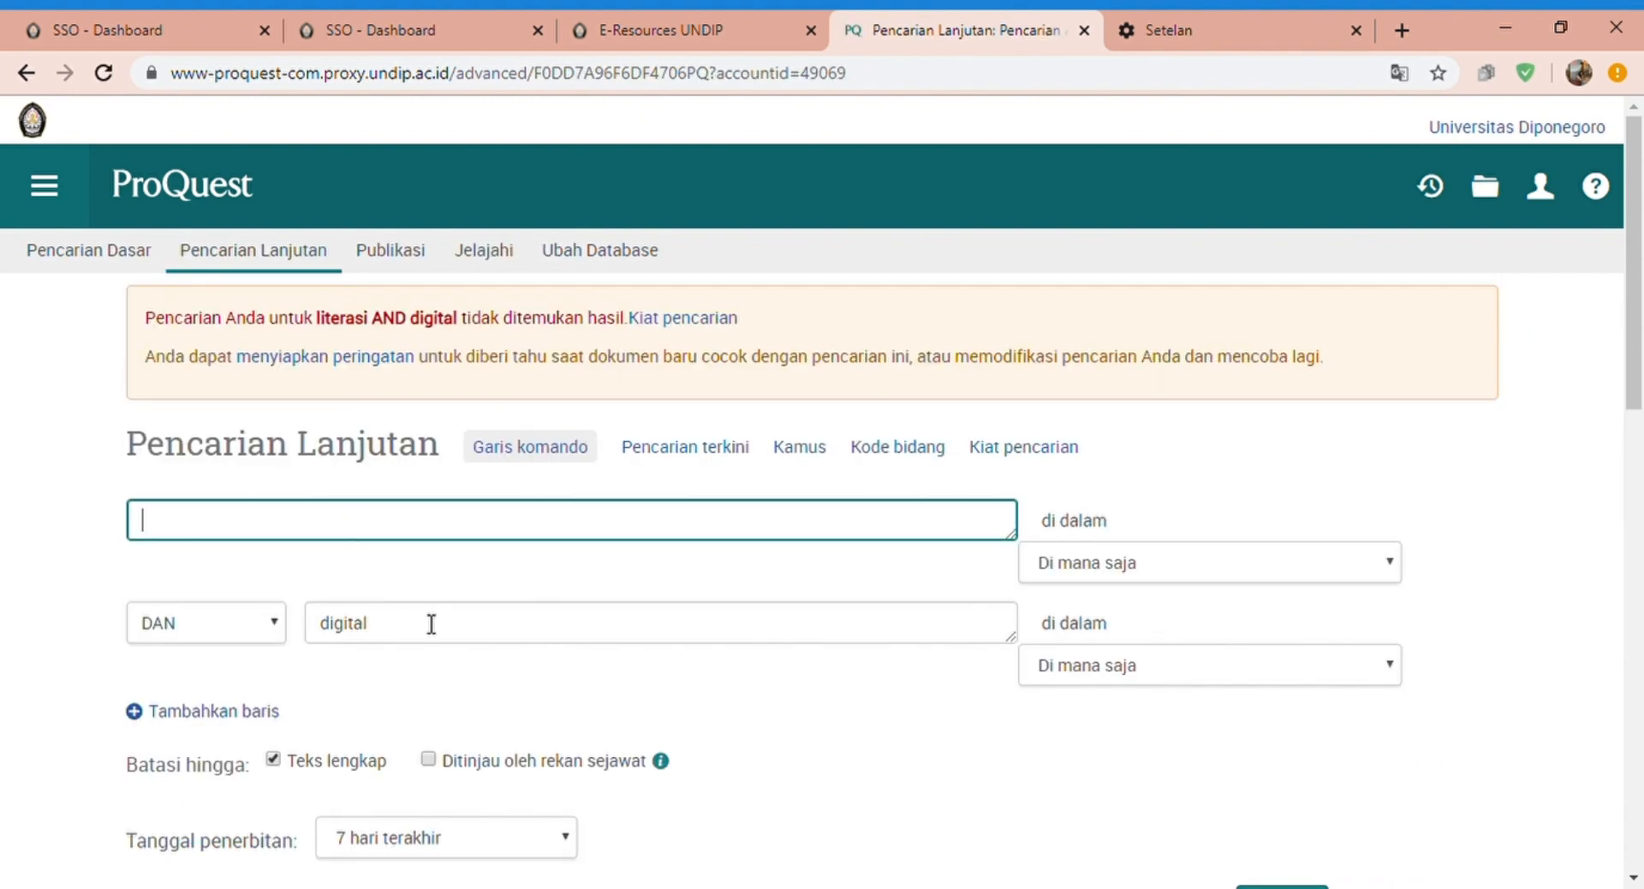
Replace the old advanced search terms with "digital" DAN "library", both matched anywhere, and run the search
{"action": "double_click", "coordinate": [426, 627]}
{"action": "key", "text": "BackSpace"}
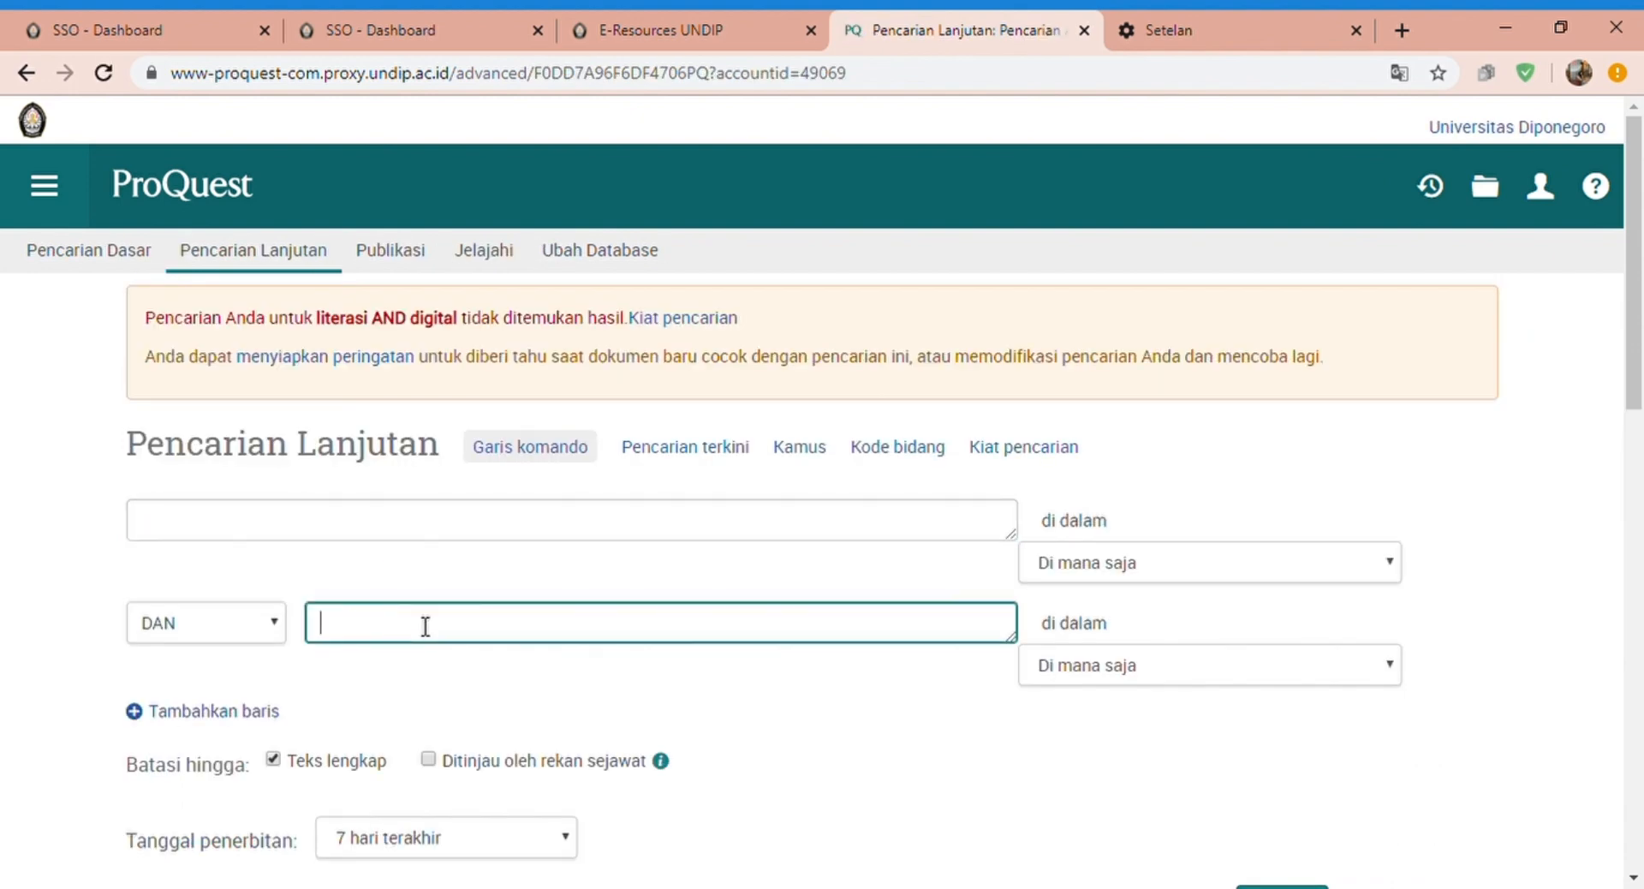
{"action": "left_click", "coordinate": [357, 526]}
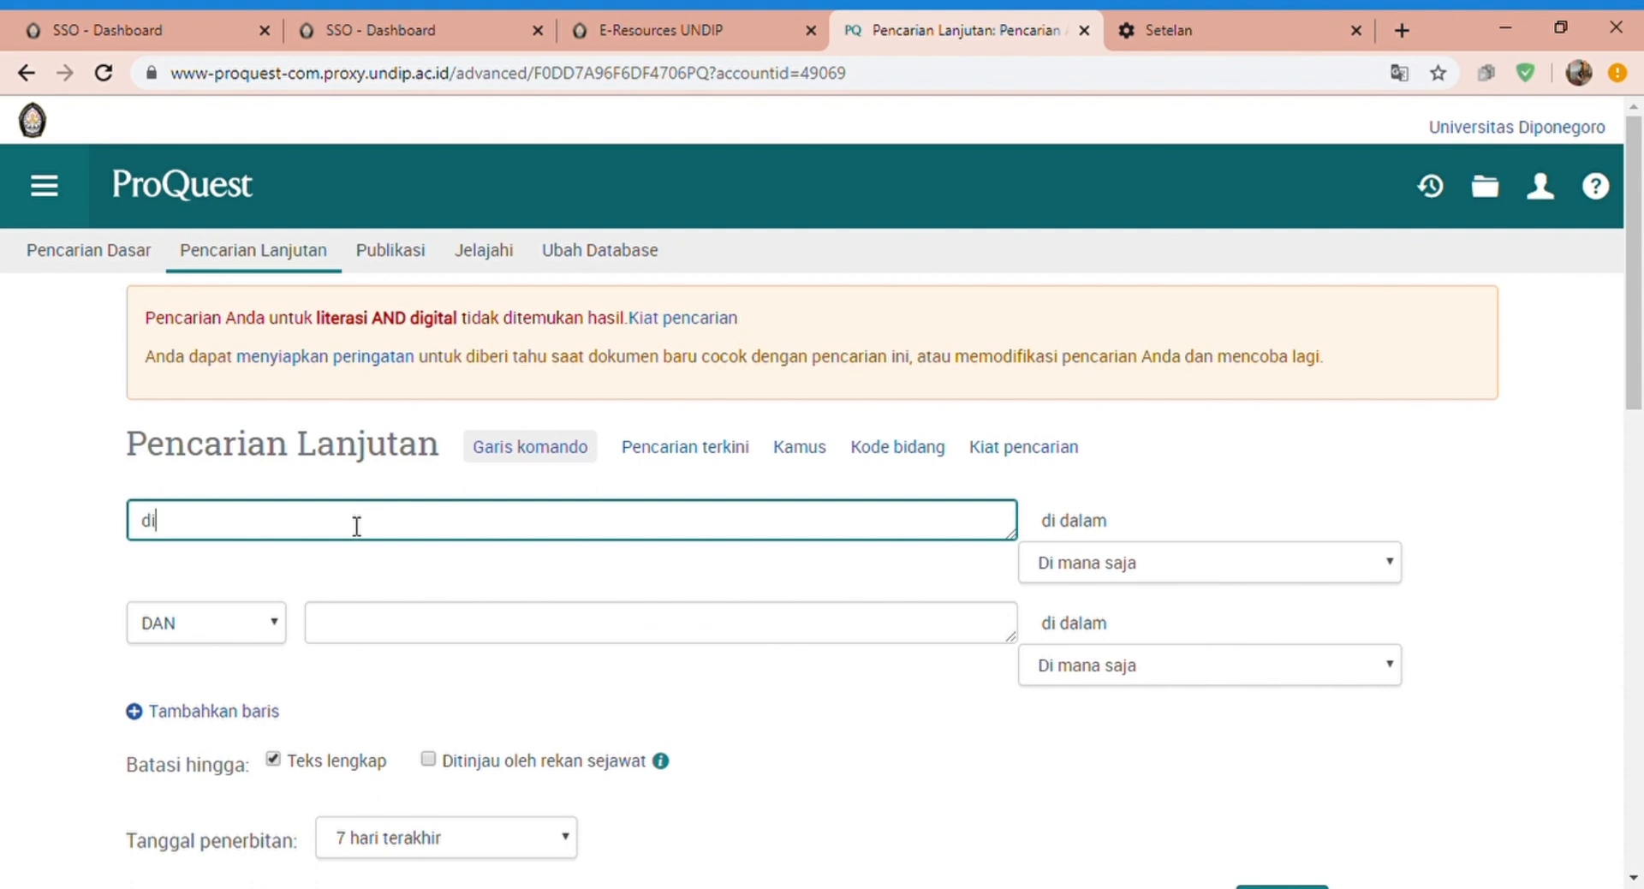
{"action": "type", "text": "digital"}
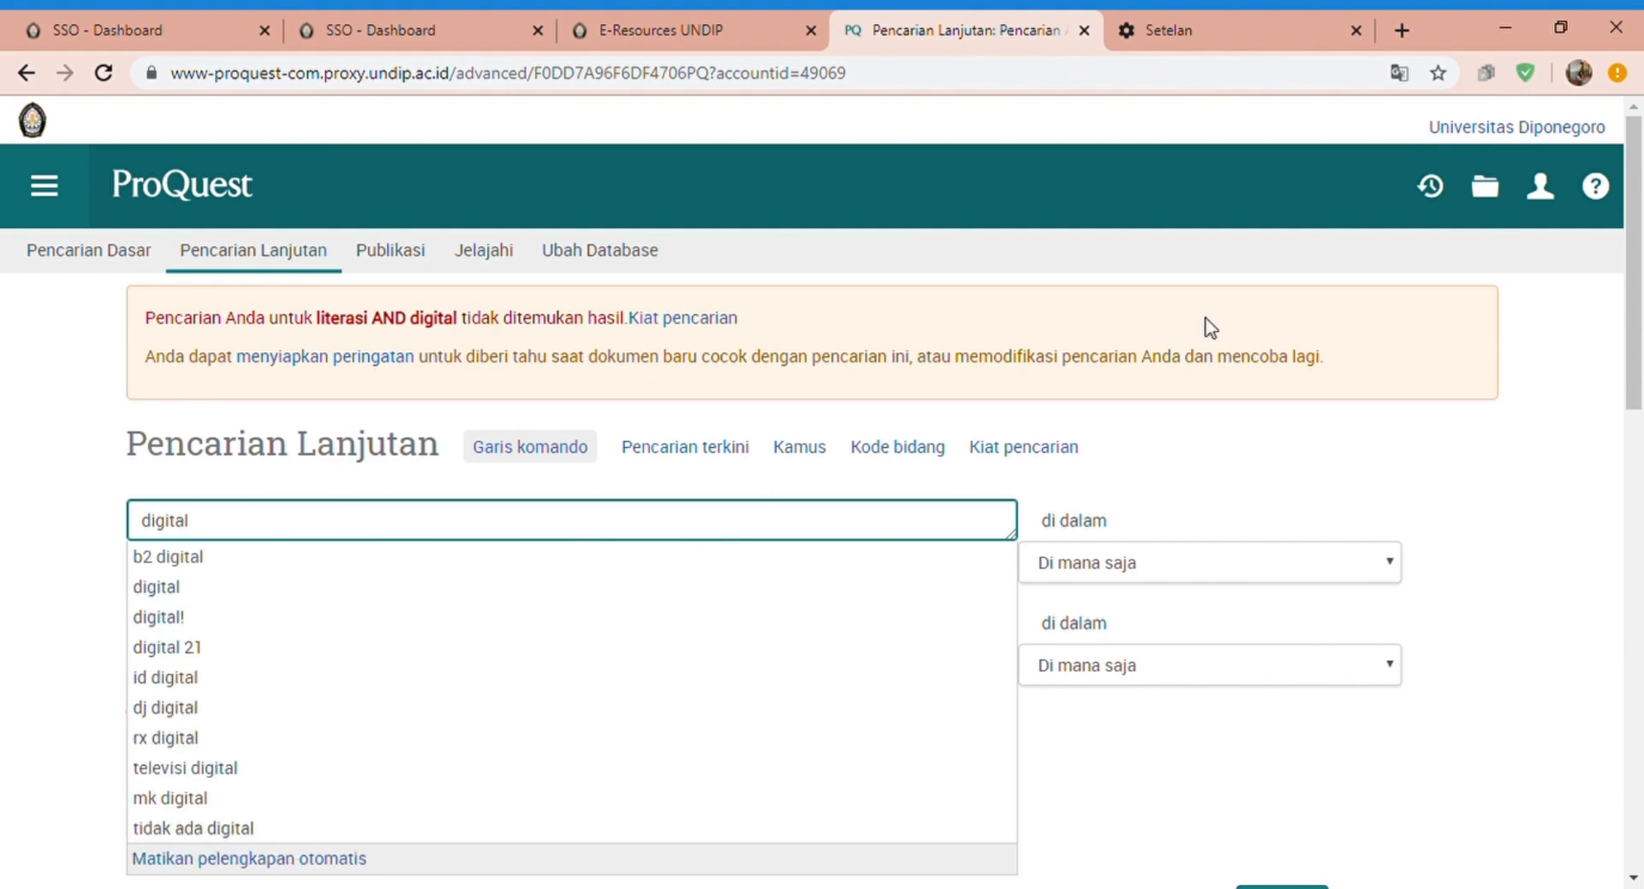
{"action": "left_click", "coordinate": [1296, 437]}
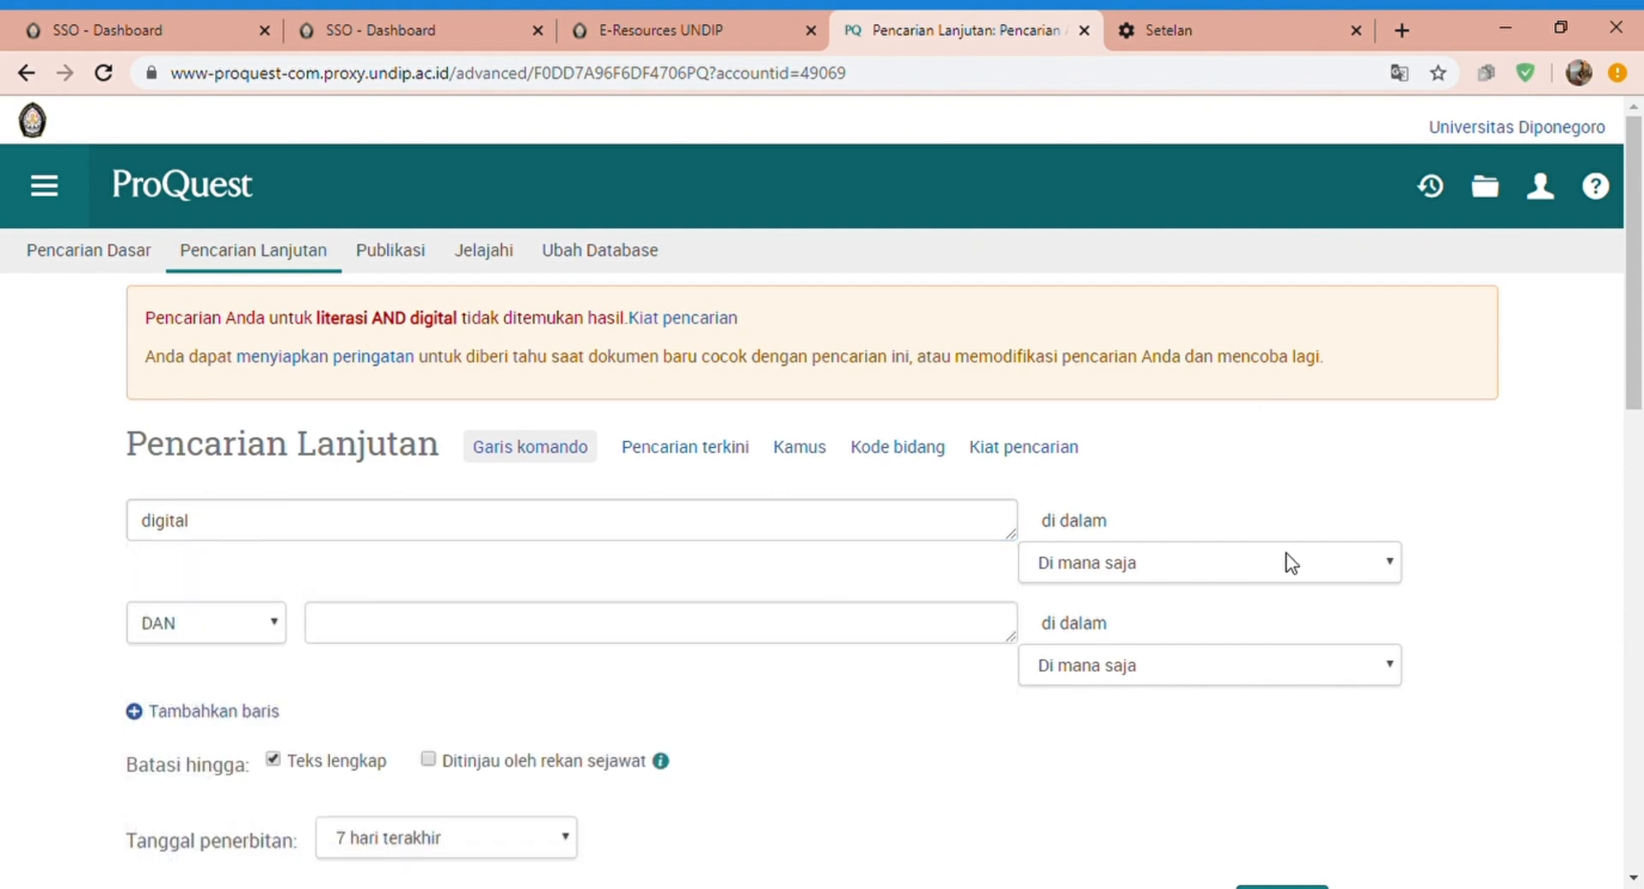
{"action": "left_click", "coordinate": [985, 634]}
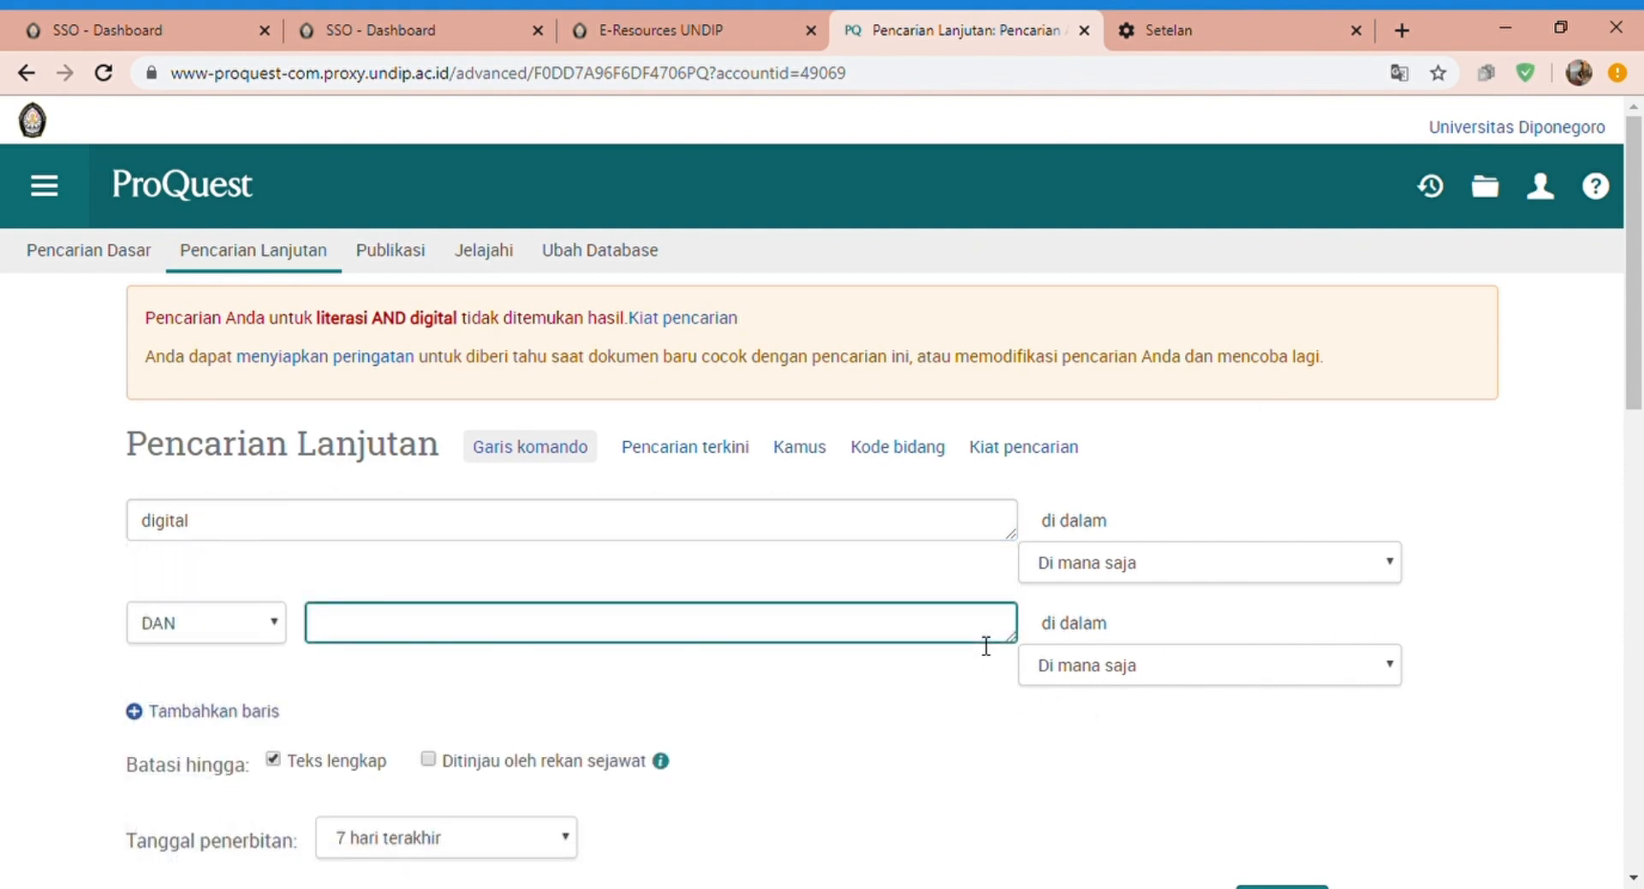
{"action": "type", "text": "library"}
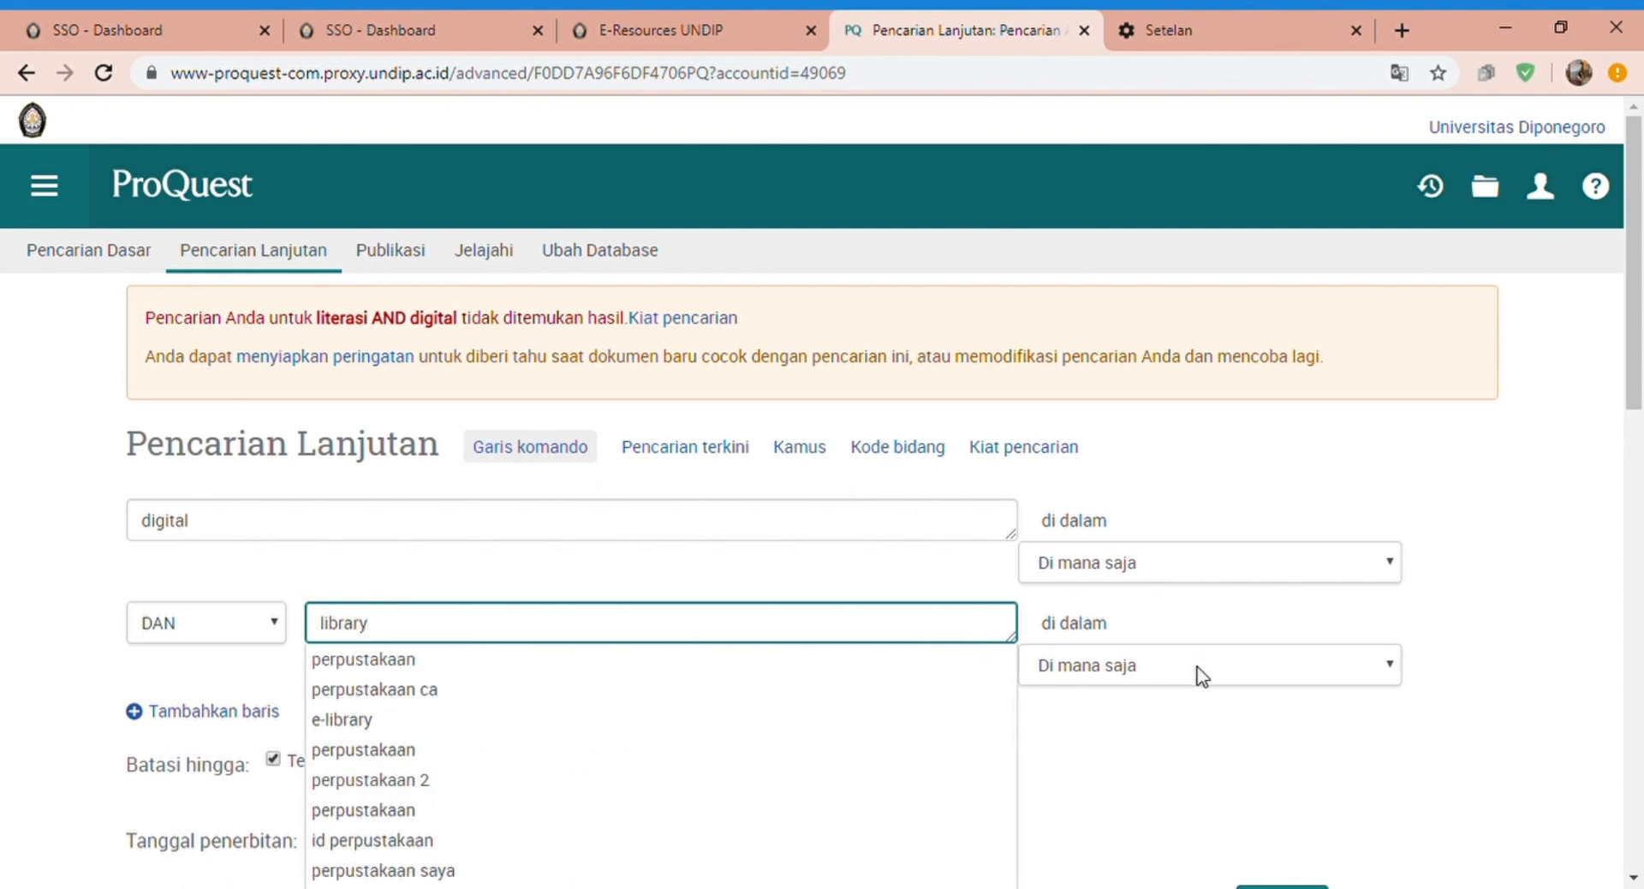
{"action": "key", "text": "Return"}
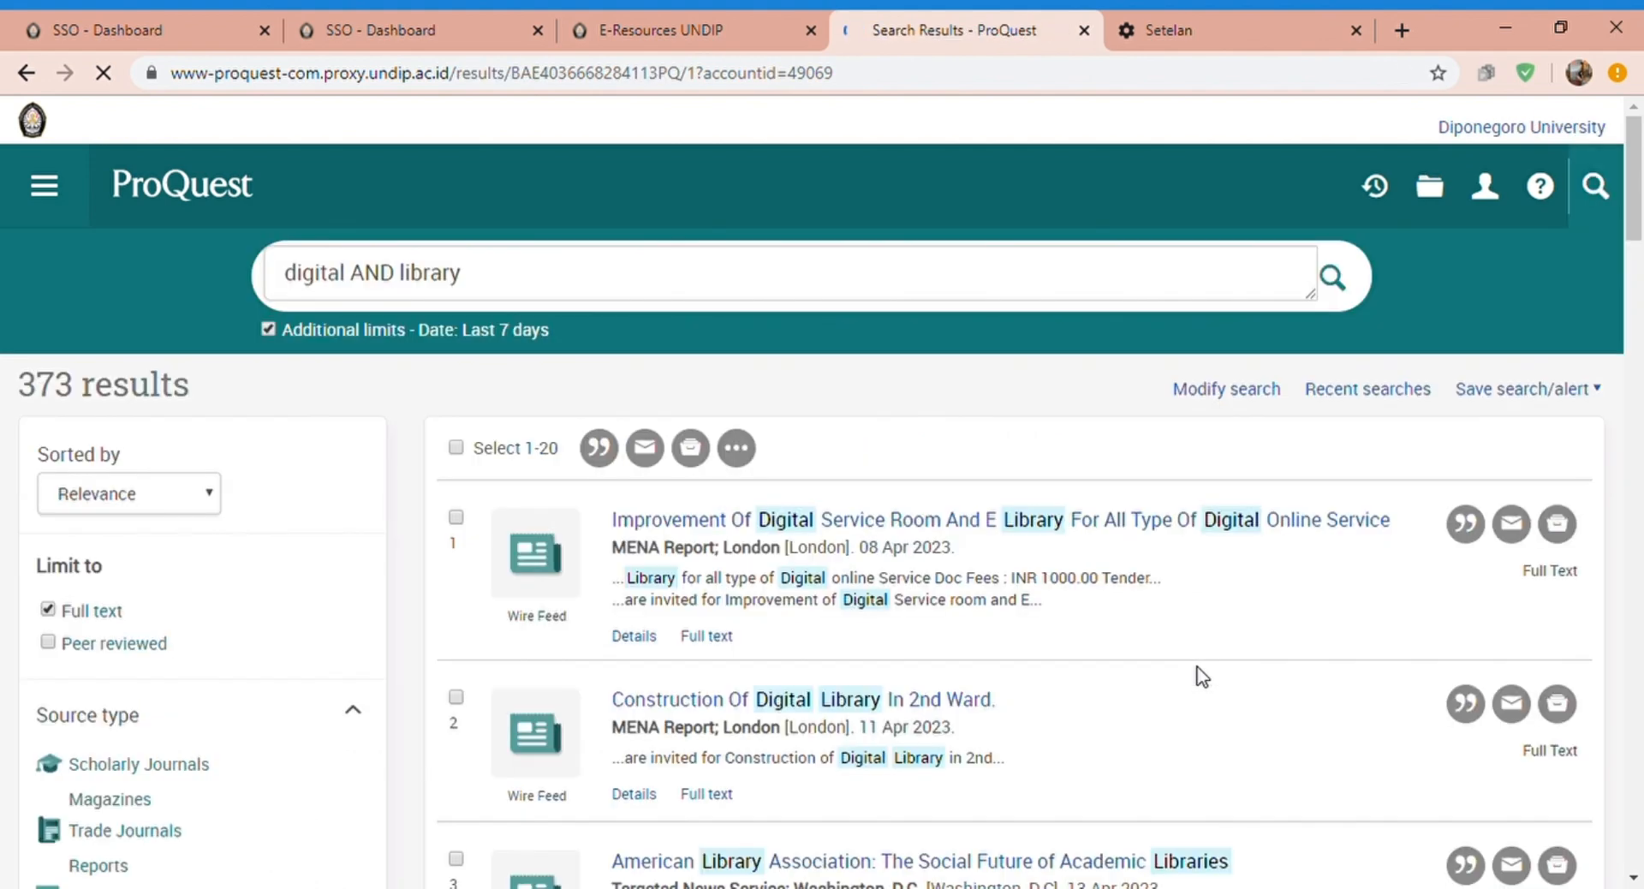
Sort the "digital AND library" results by most recent first and limit them to the last 12 months and the Feature document type
{"action": "left_click_drag", "start_coordinate": [1633, 149], "coordinate": [1634, 149]}
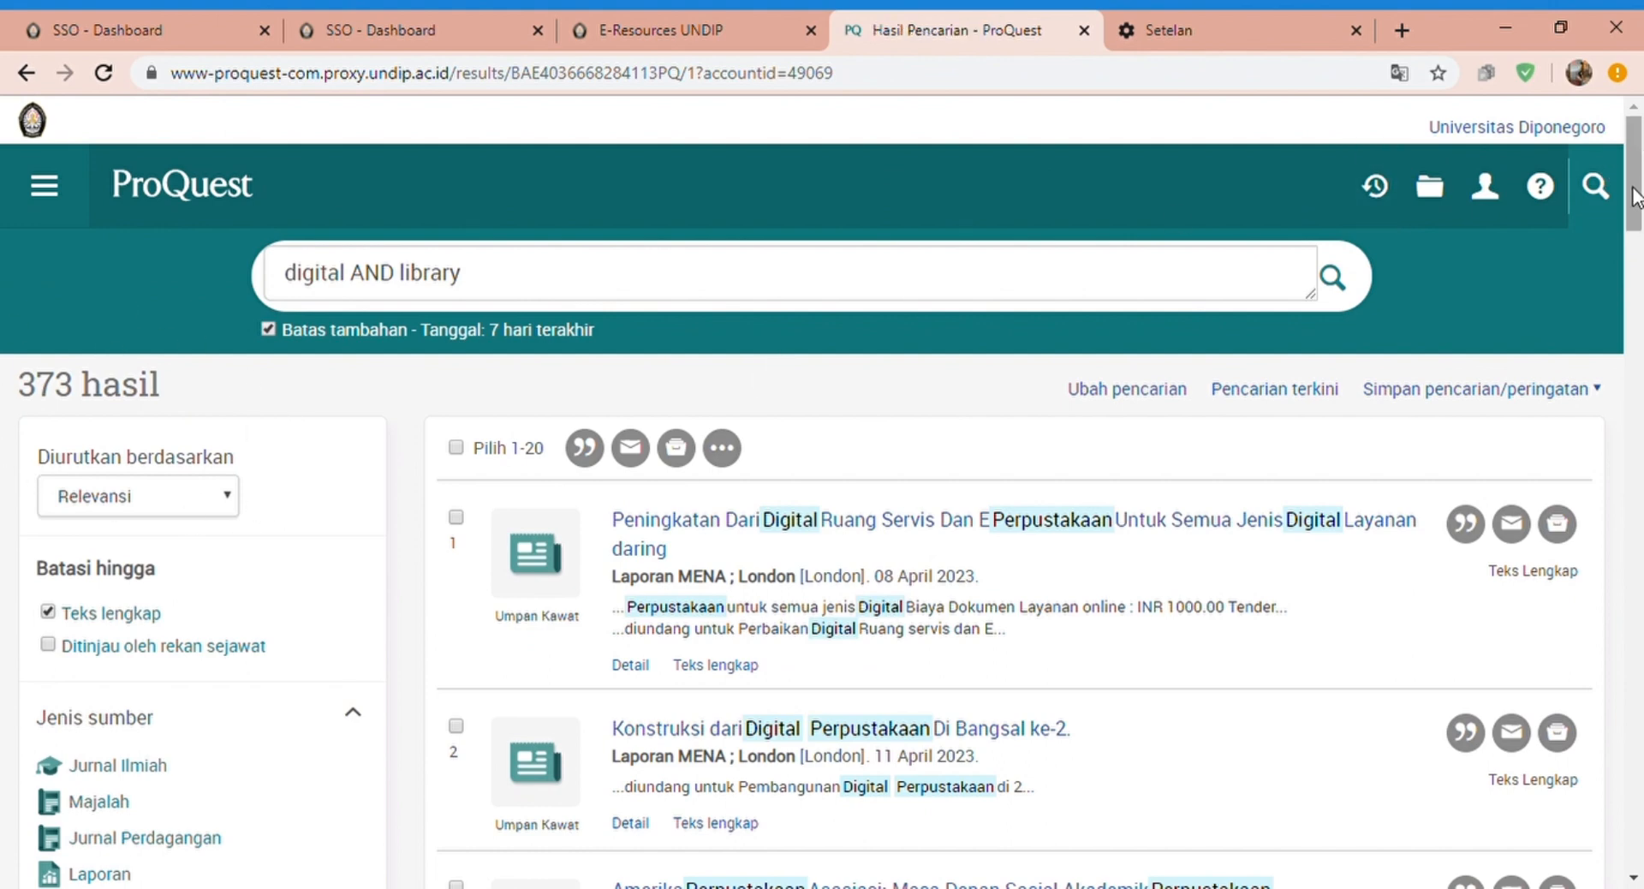
{"action": "left_click_drag", "start_coordinate": [1636, 214], "coordinate": [1634, 330]}
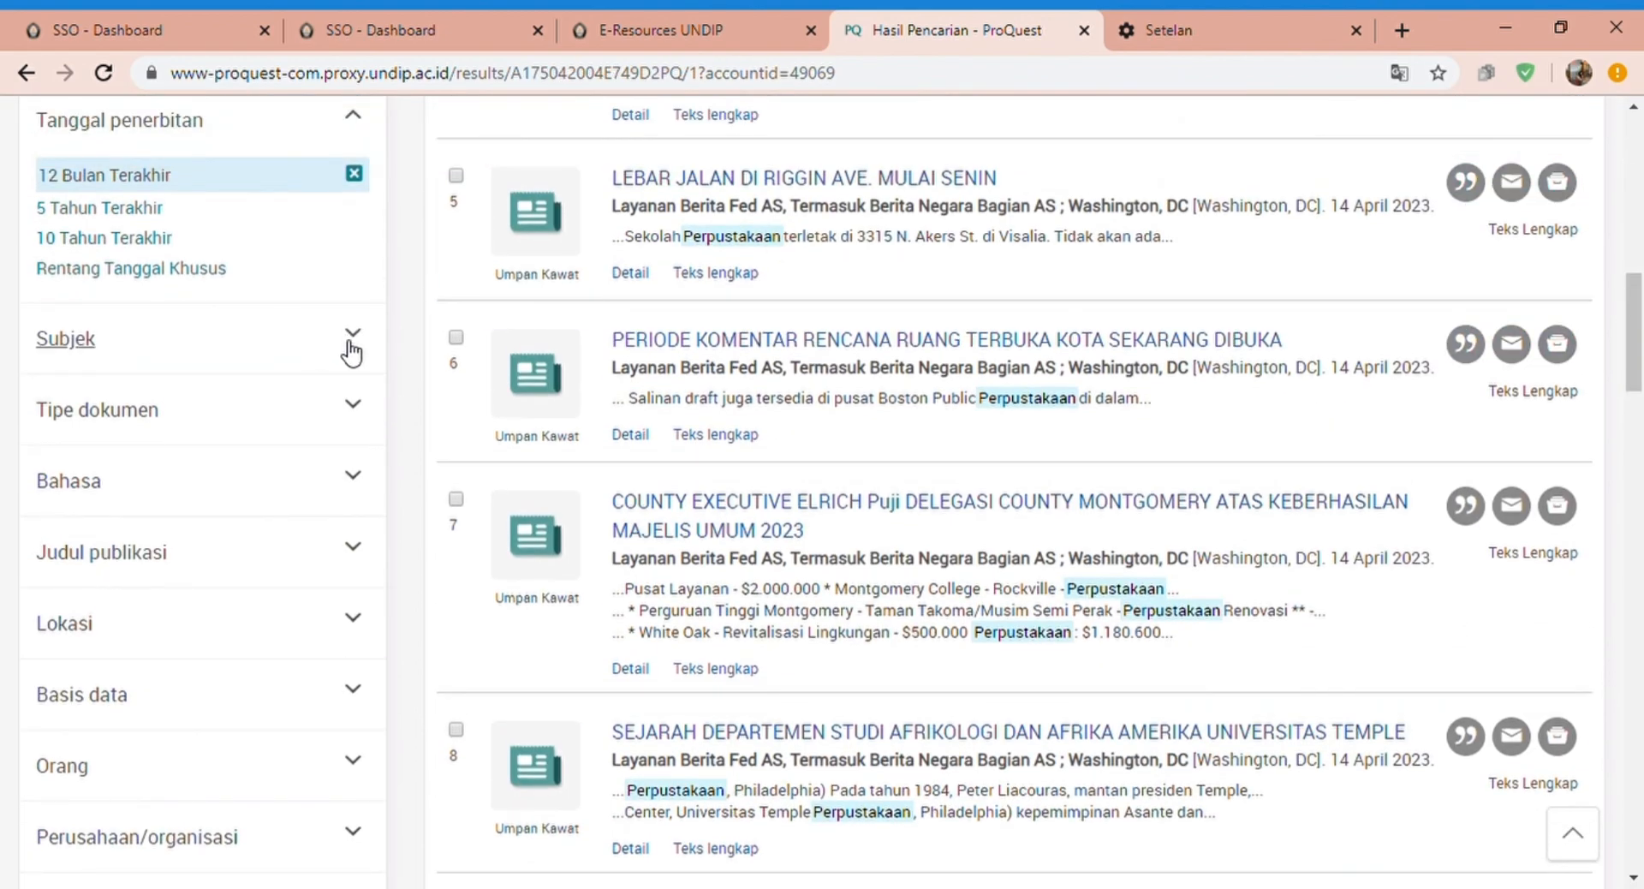
{"action": "left_click", "coordinate": [352, 396]}
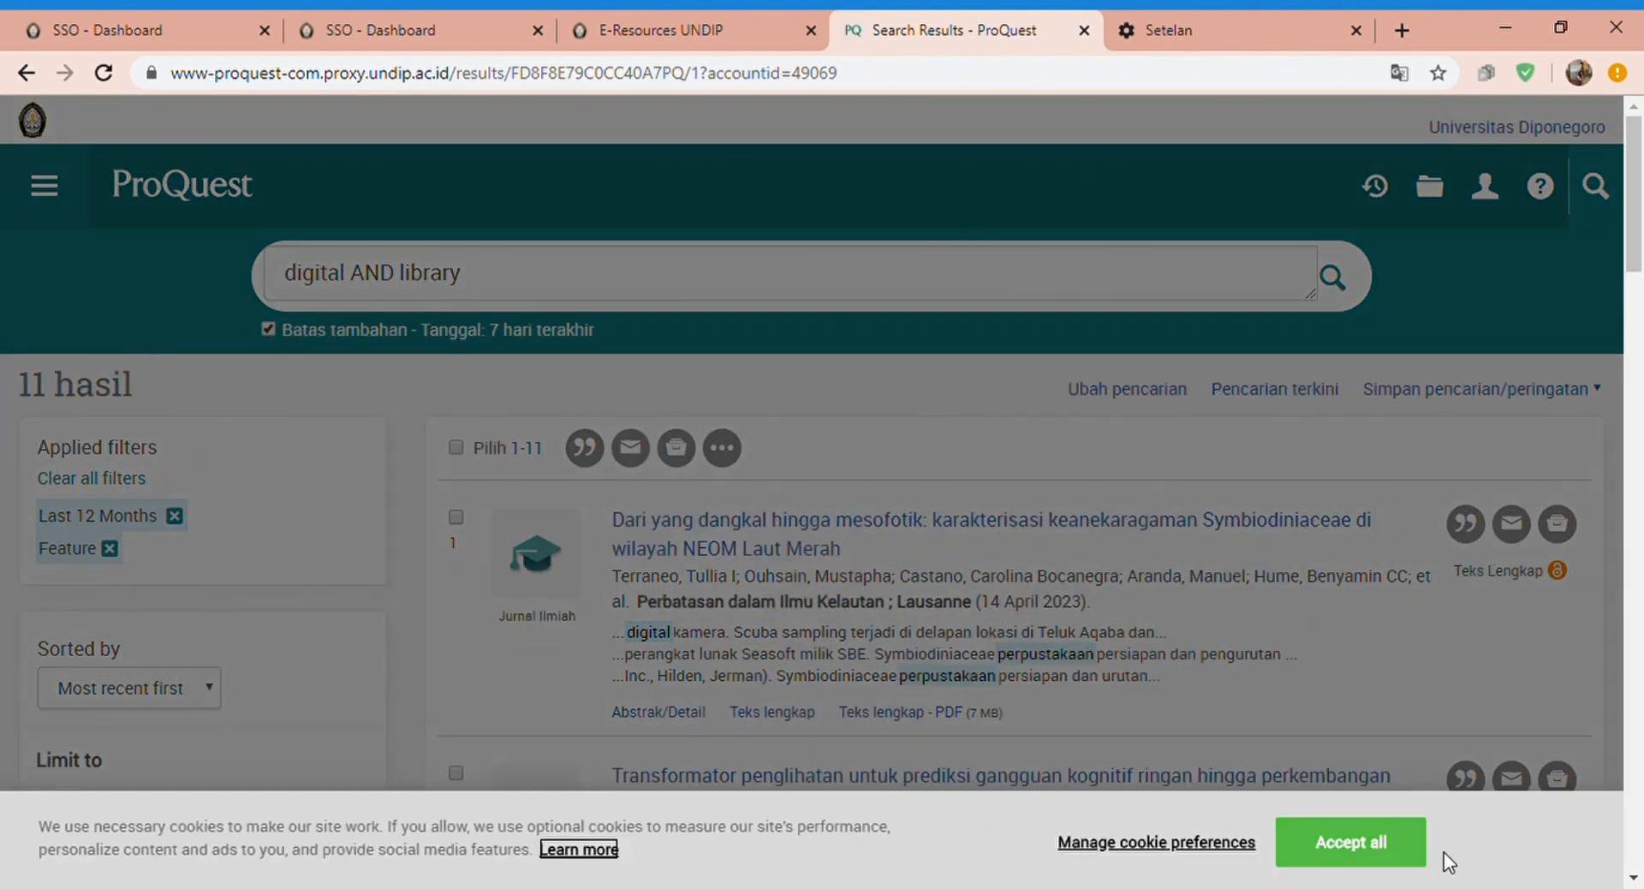
Accept the cookies and look over the narrowed results with the applied and remaining filters
{"action": "left_click", "coordinate": [1391, 839]}
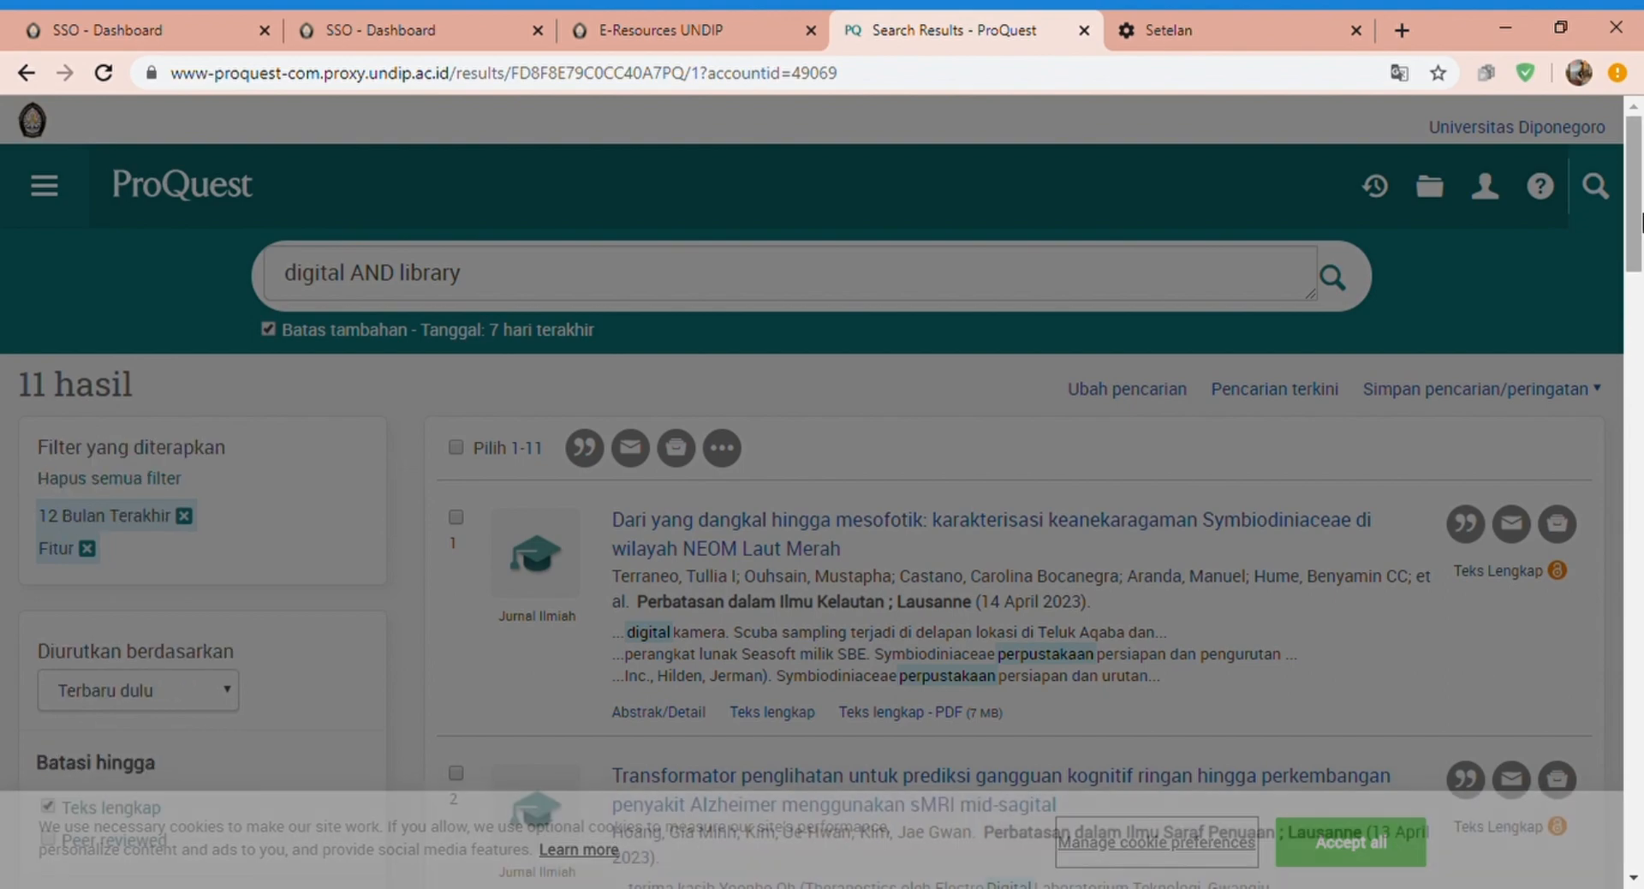
{"action": "scroll", "coordinate": [1640, 257], "scroll_direction": "down", "scroll_amount": 2}
{"action": "left_click_drag", "start_coordinate": [1640, 257], "coordinate": [1628, 424]}
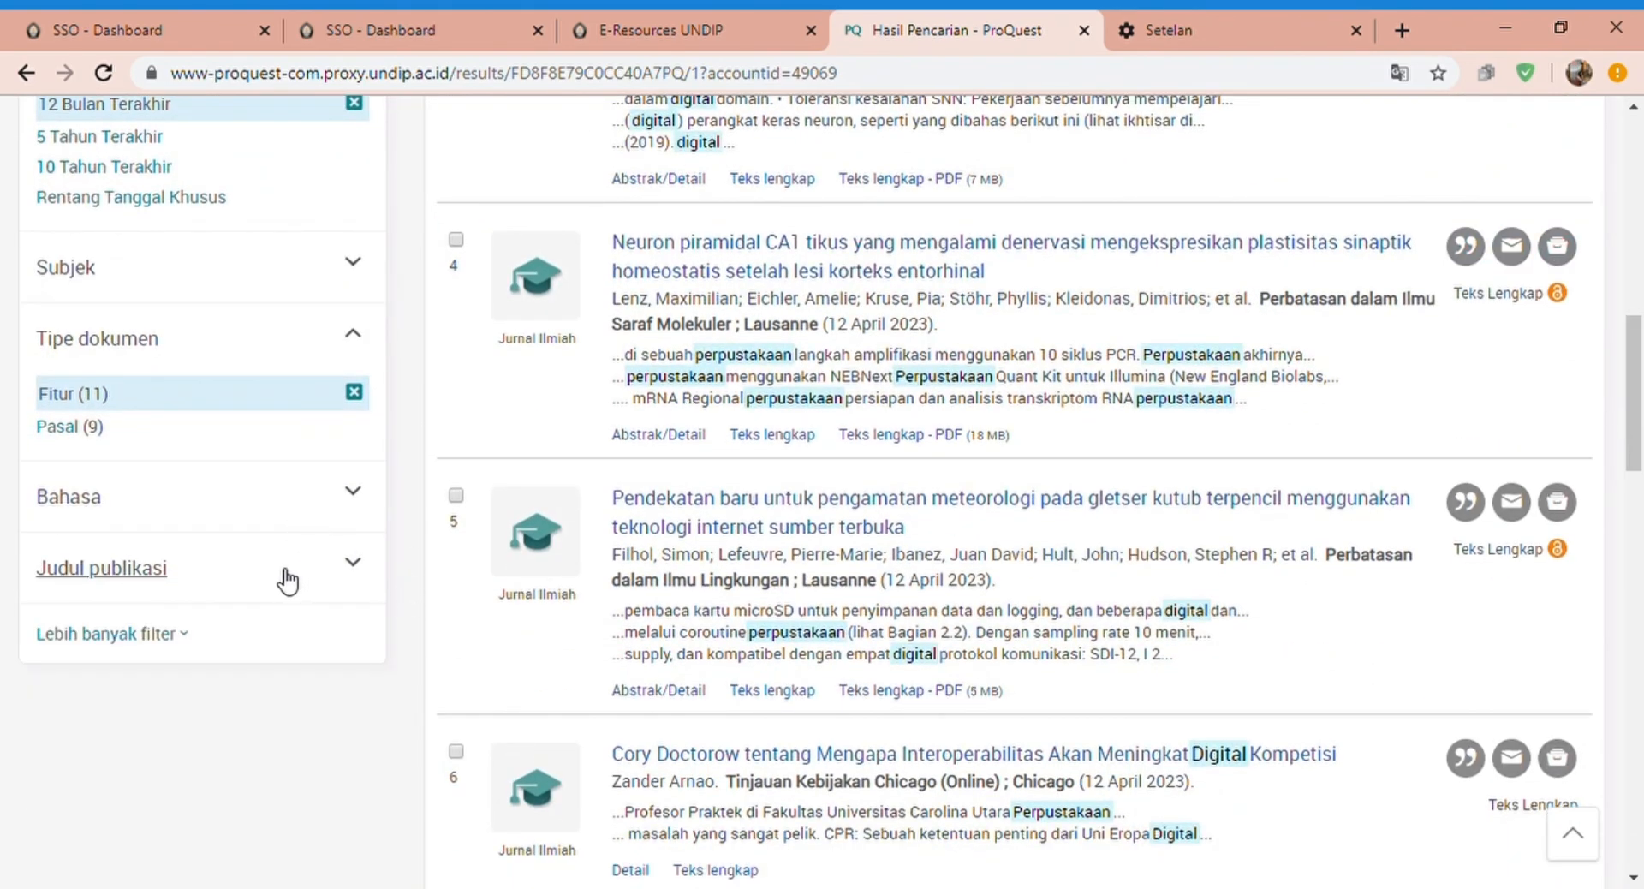
Open the first article in the filtered results, review all its save and export options, and close them
{"action": "left_click_drag", "start_coordinate": [1636, 374], "coordinate": [1641, 184]}
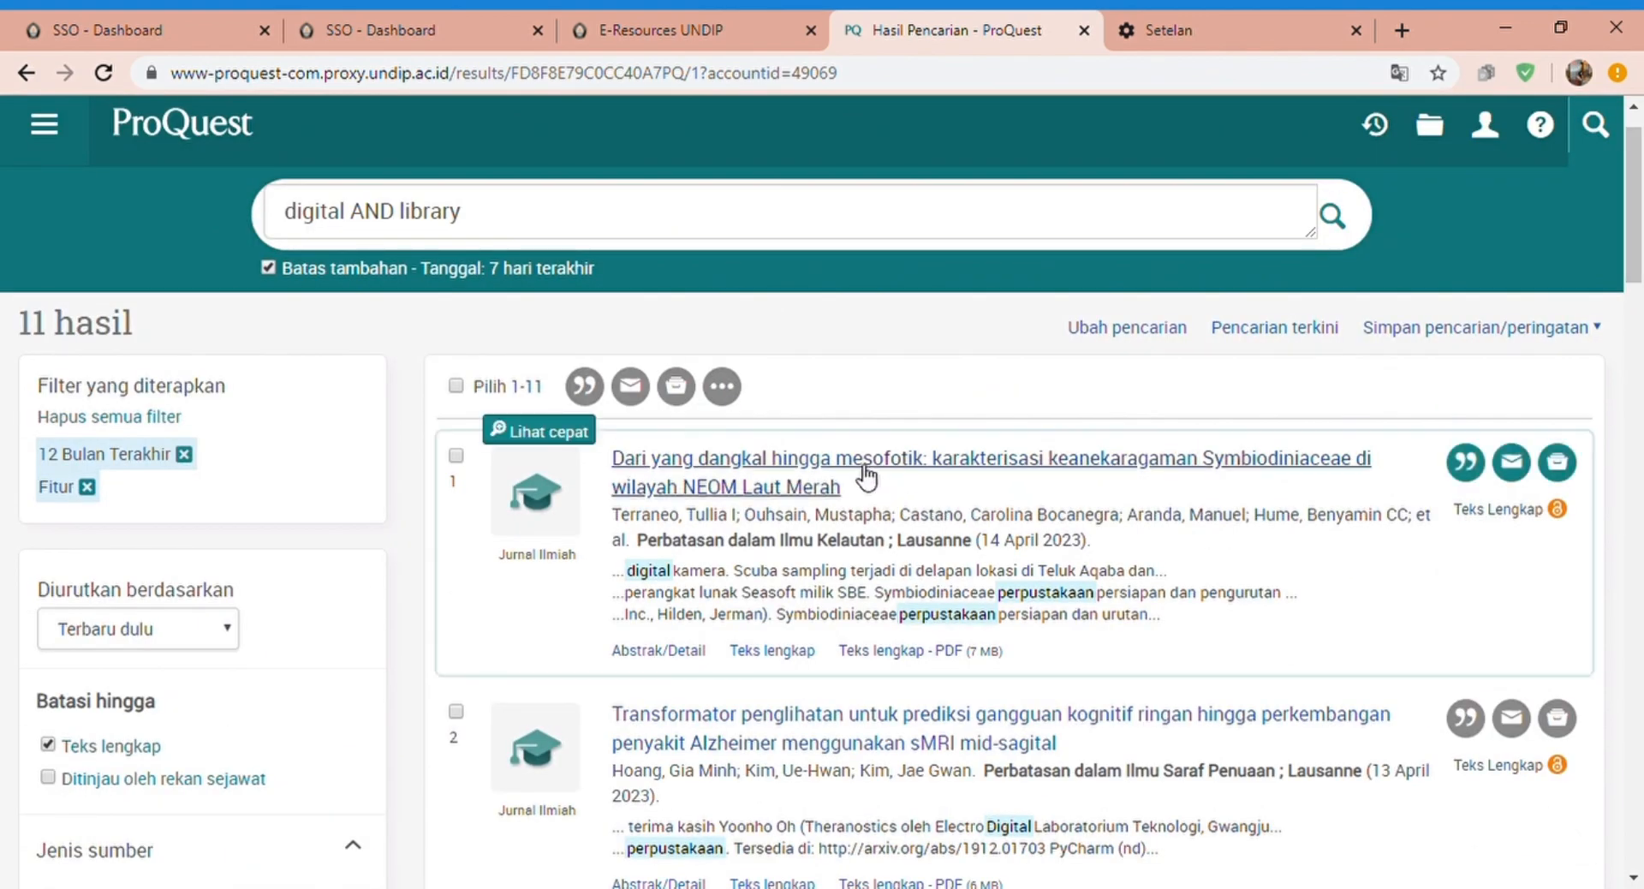
{"action": "left_click", "coordinate": [831, 490]}
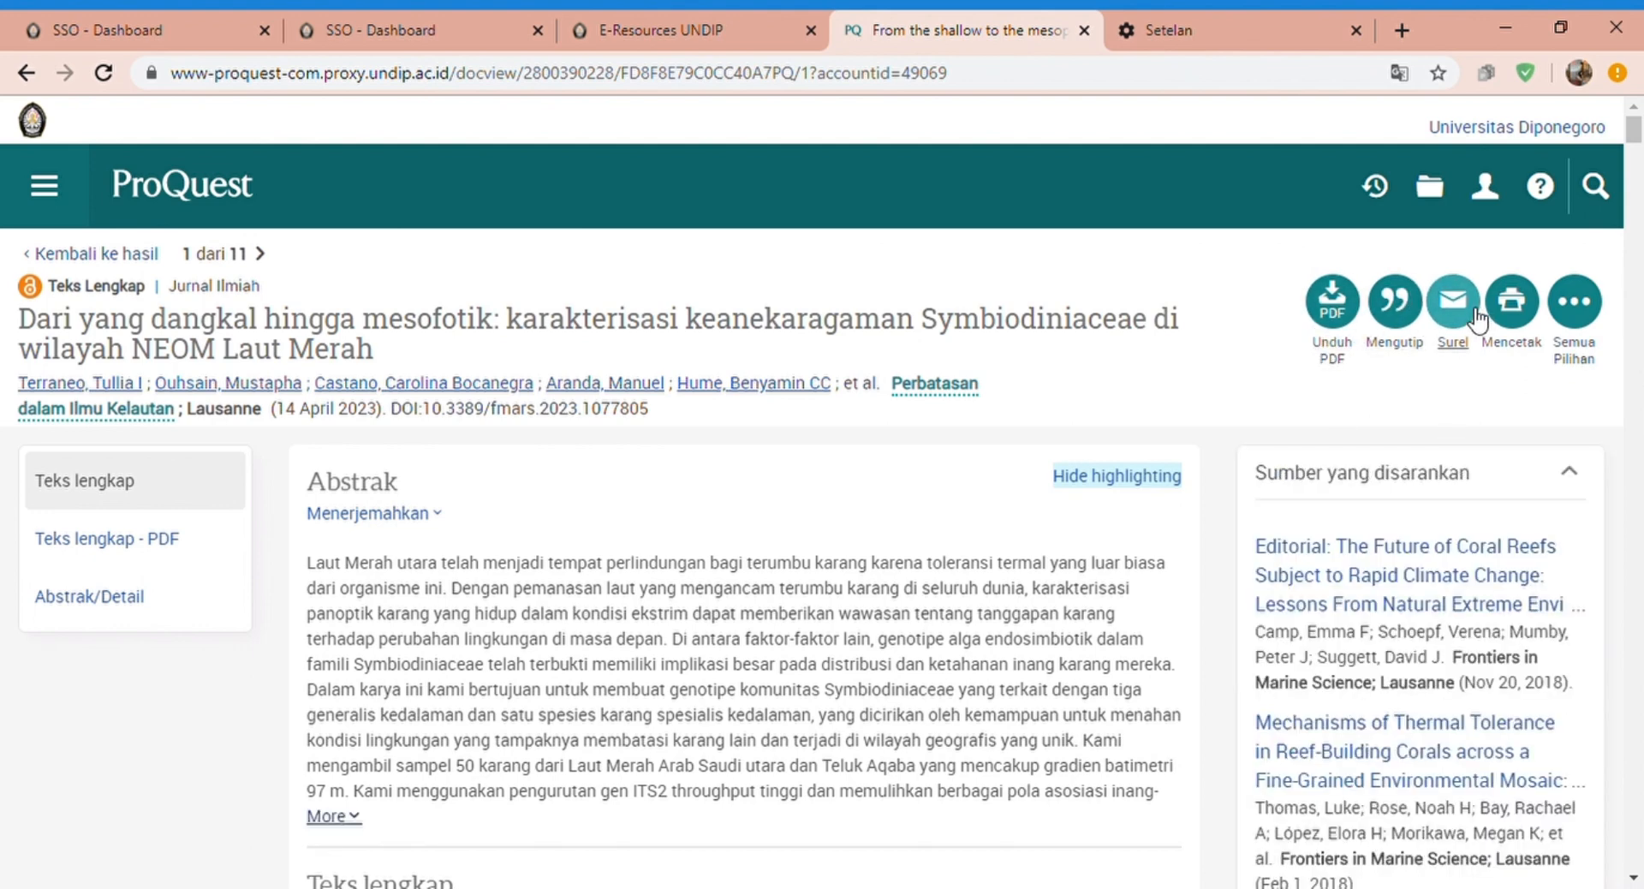
{"action": "left_click", "coordinate": [1586, 295]}
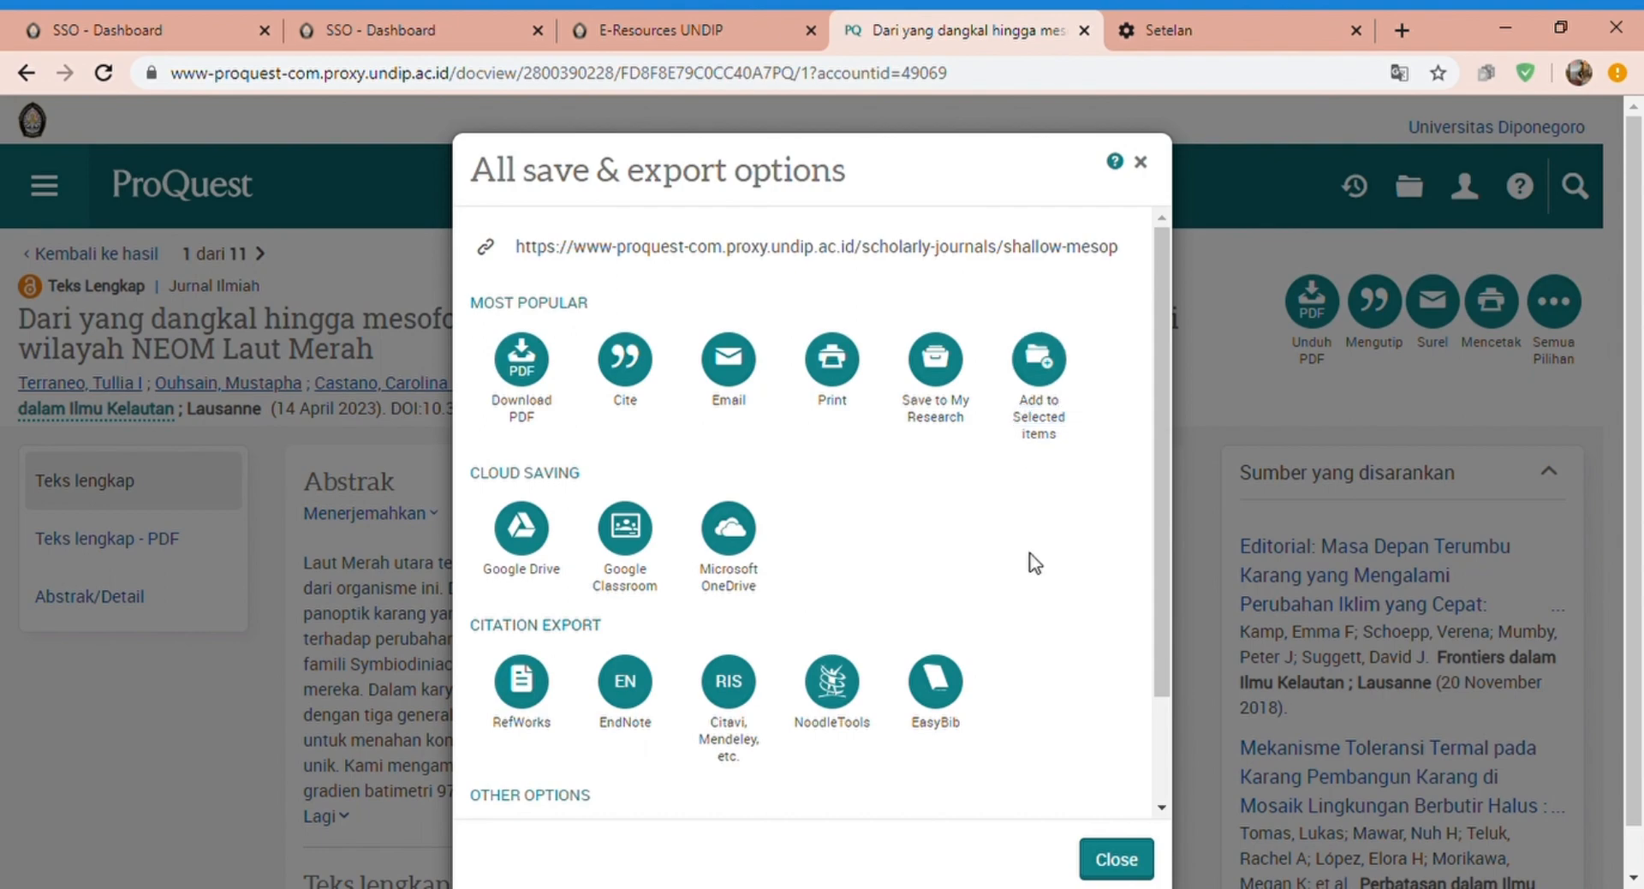
{"action": "left_click", "coordinate": [1127, 863]}
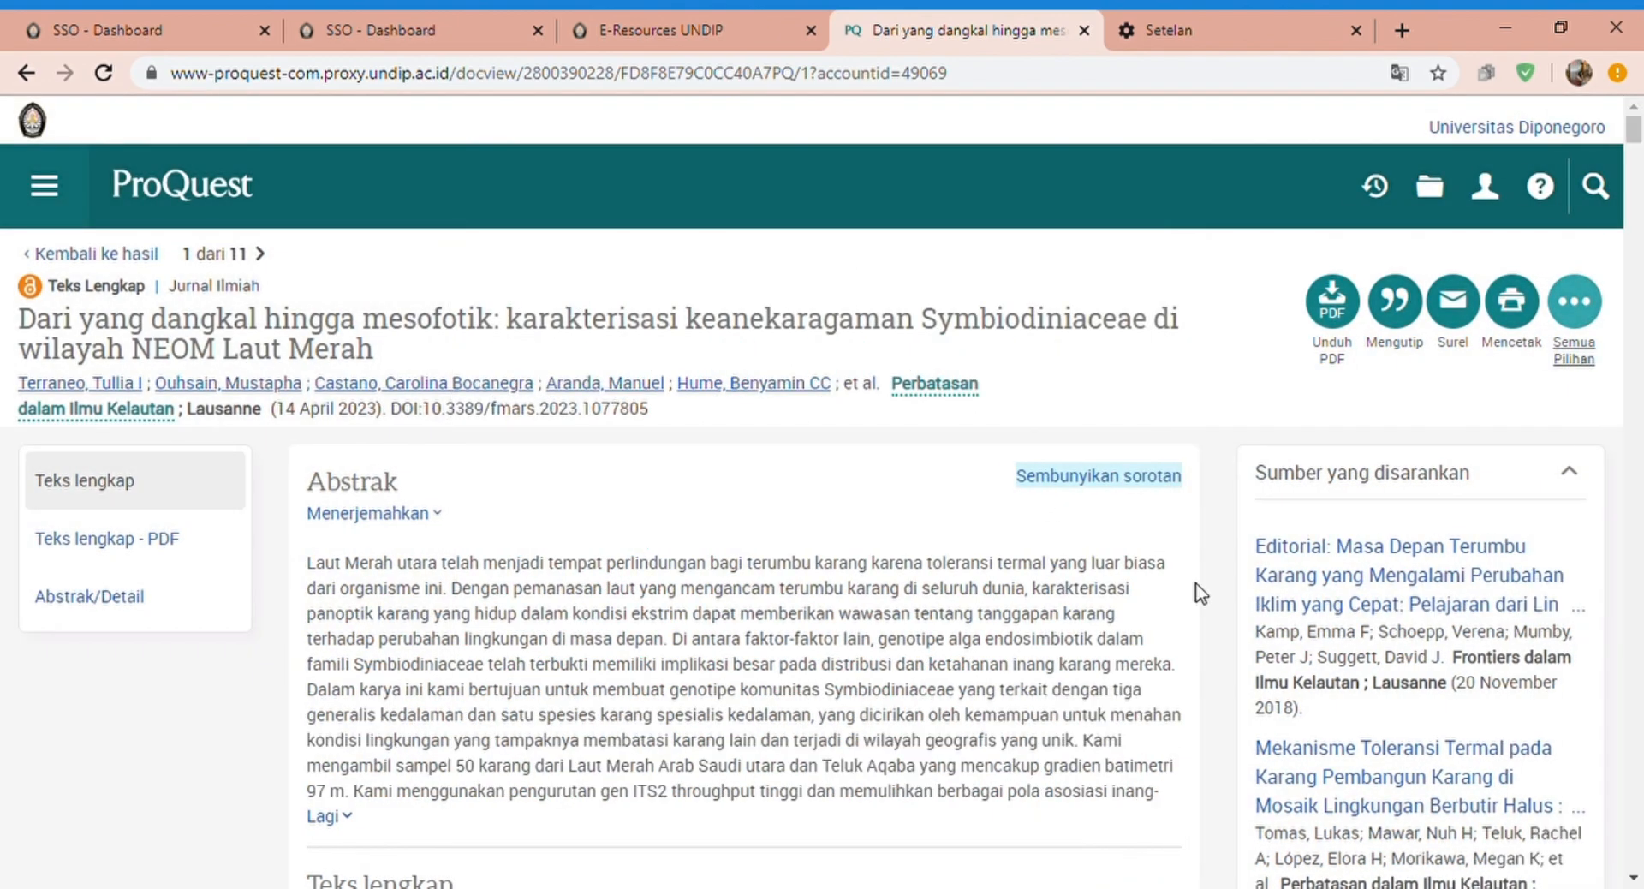
Check the article's citation options with the APA 6th style and its email form, closing each without changes
{"action": "left_click", "coordinate": [1392, 310]}
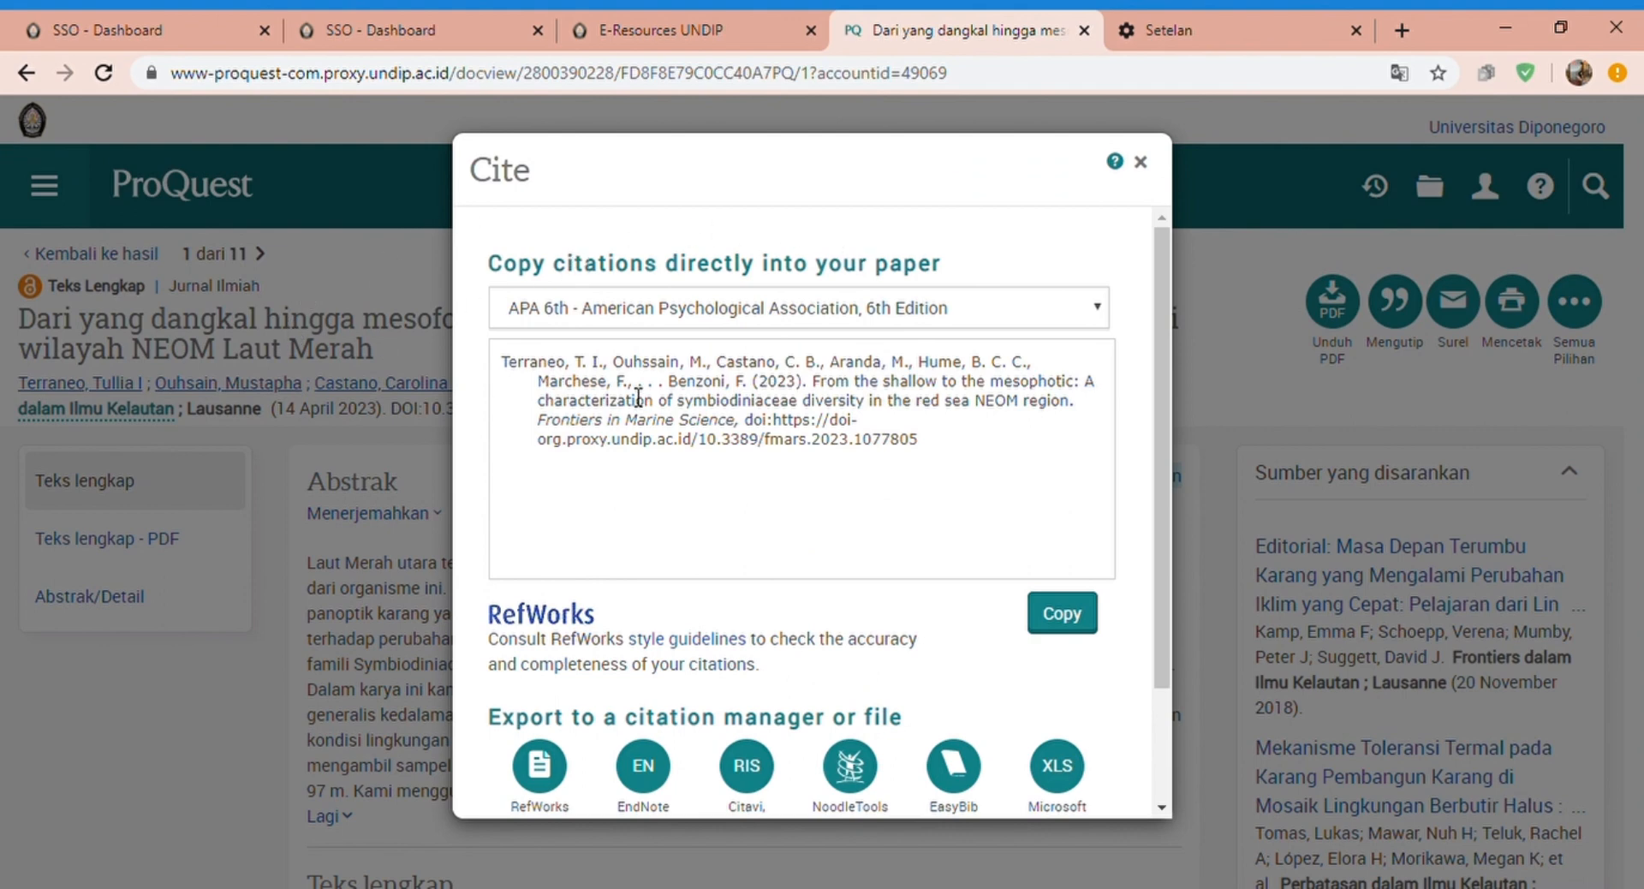
{"action": "left_click", "coordinate": [1105, 296]}
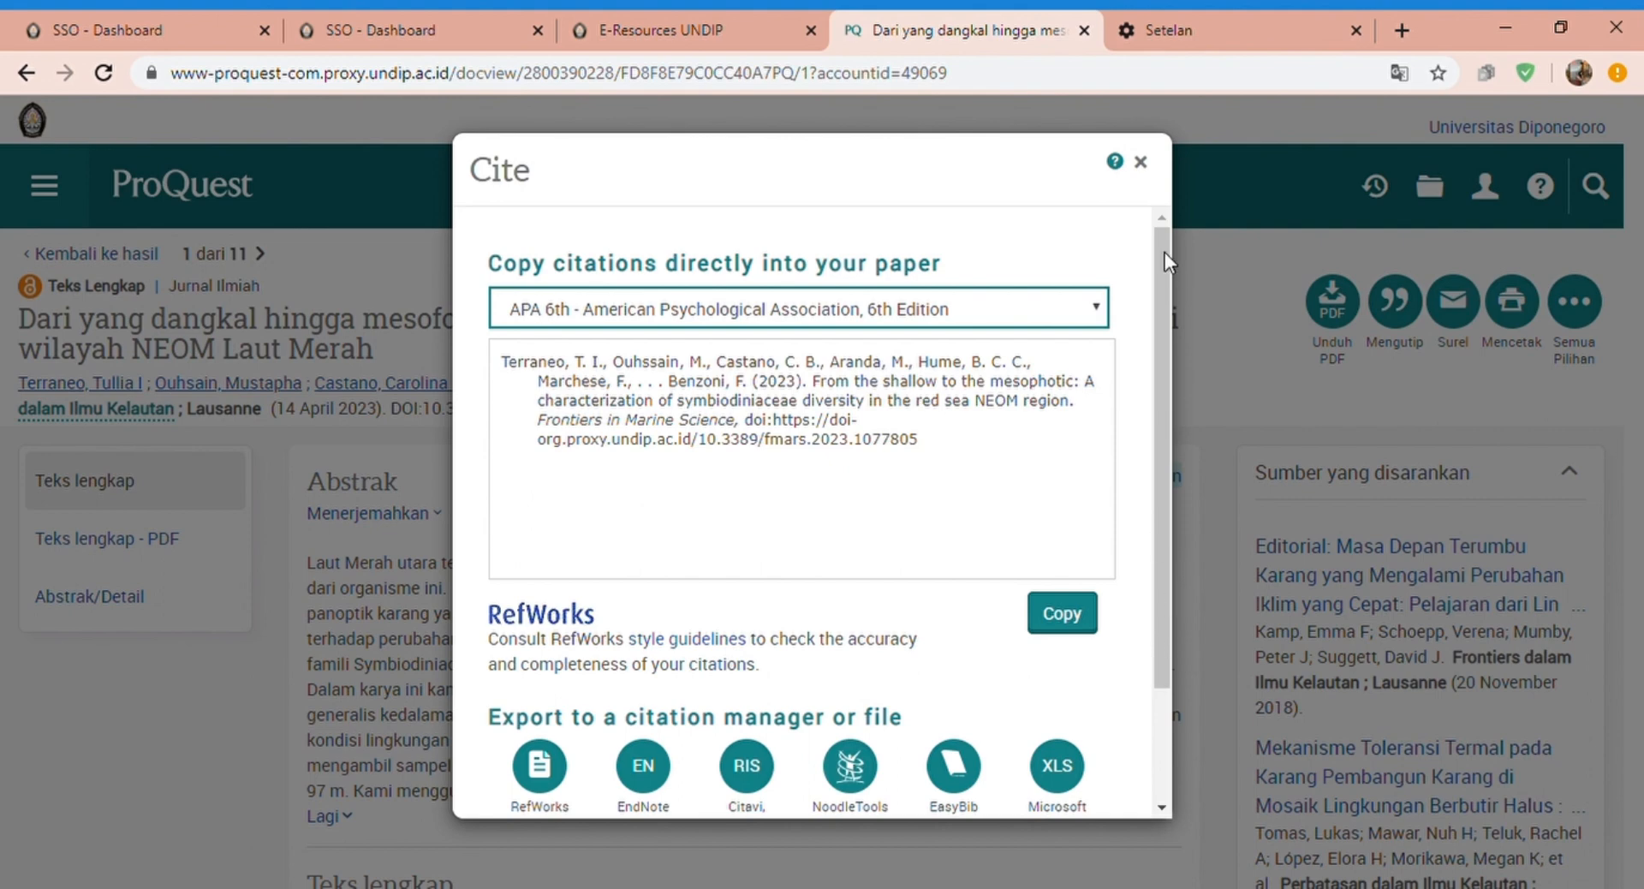
{"action": "left_click", "coordinate": [1142, 164]}
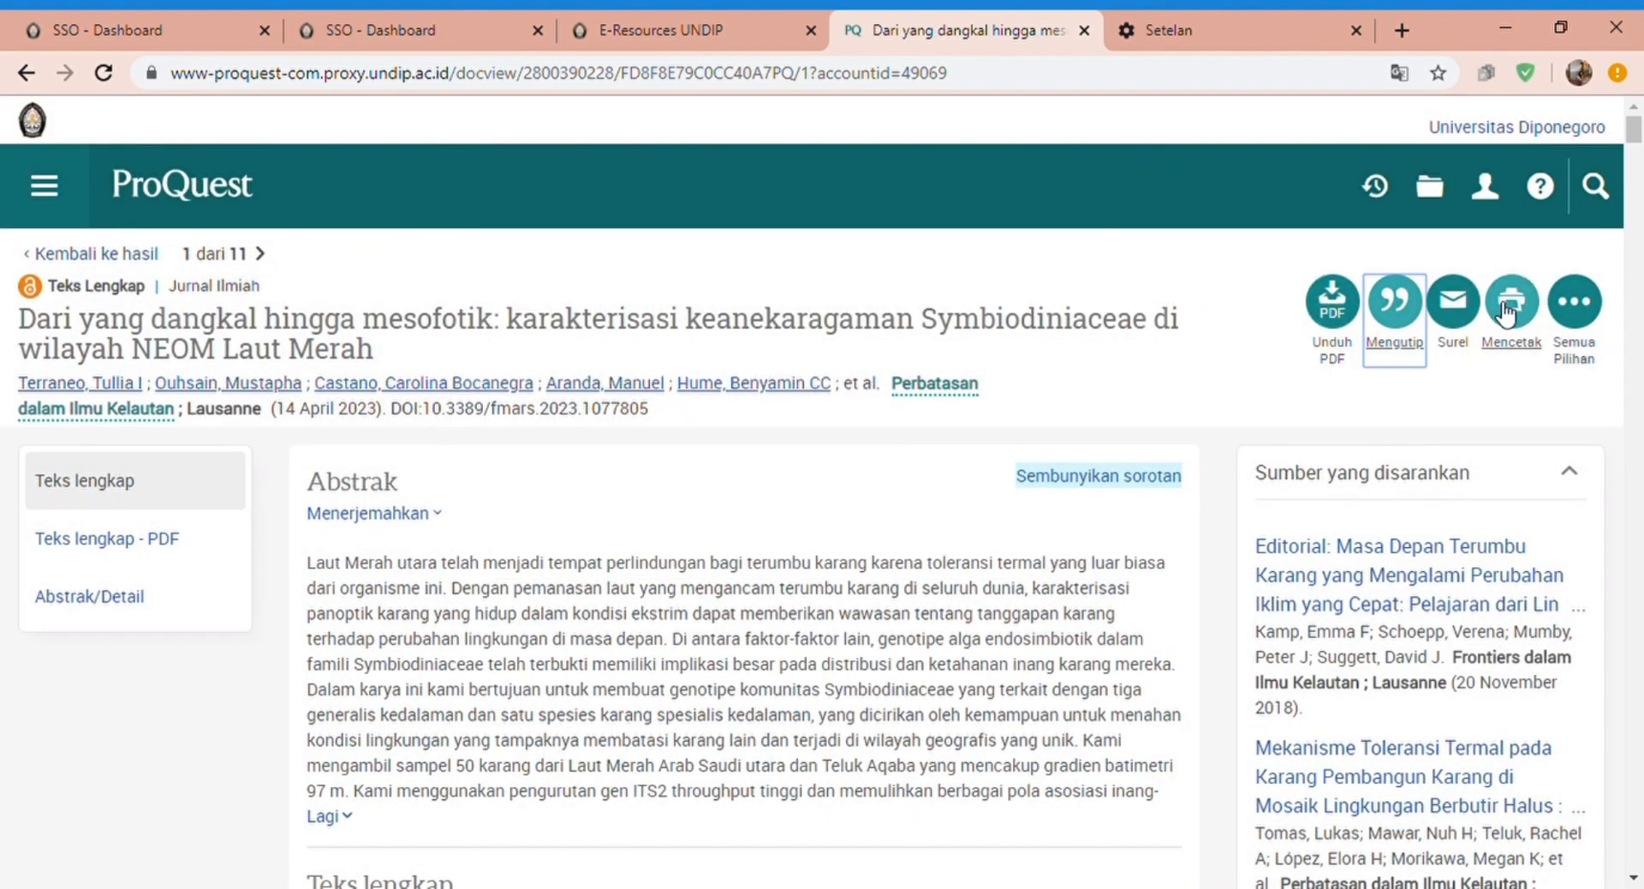
{"action": "left_click", "coordinate": [1456, 309]}
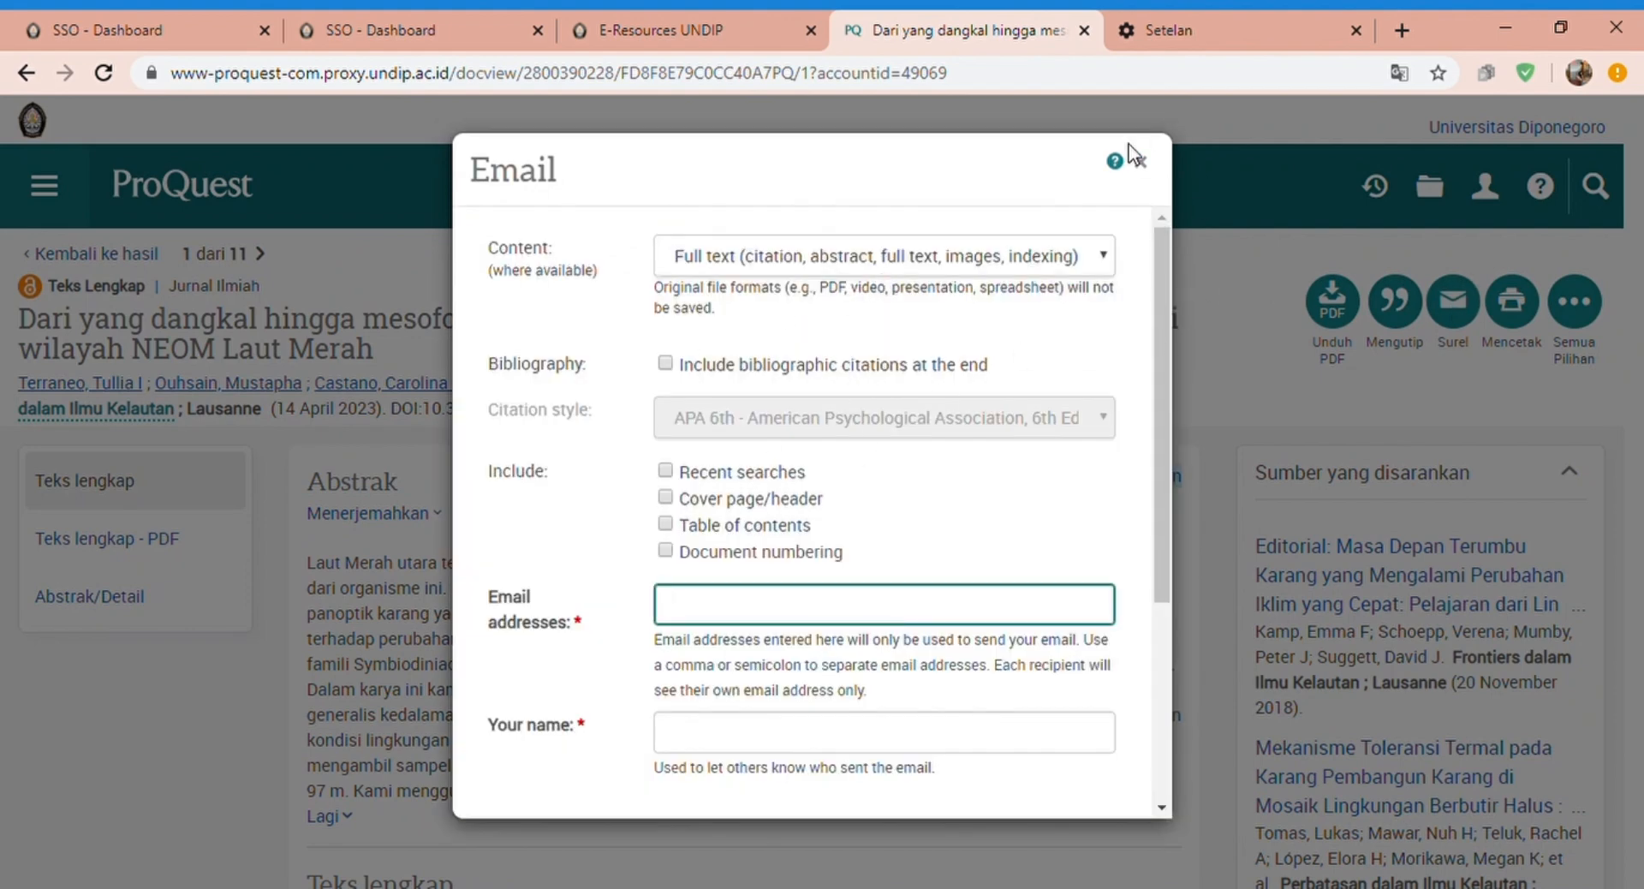
{"action": "left_click", "coordinate": [1149, 160]}
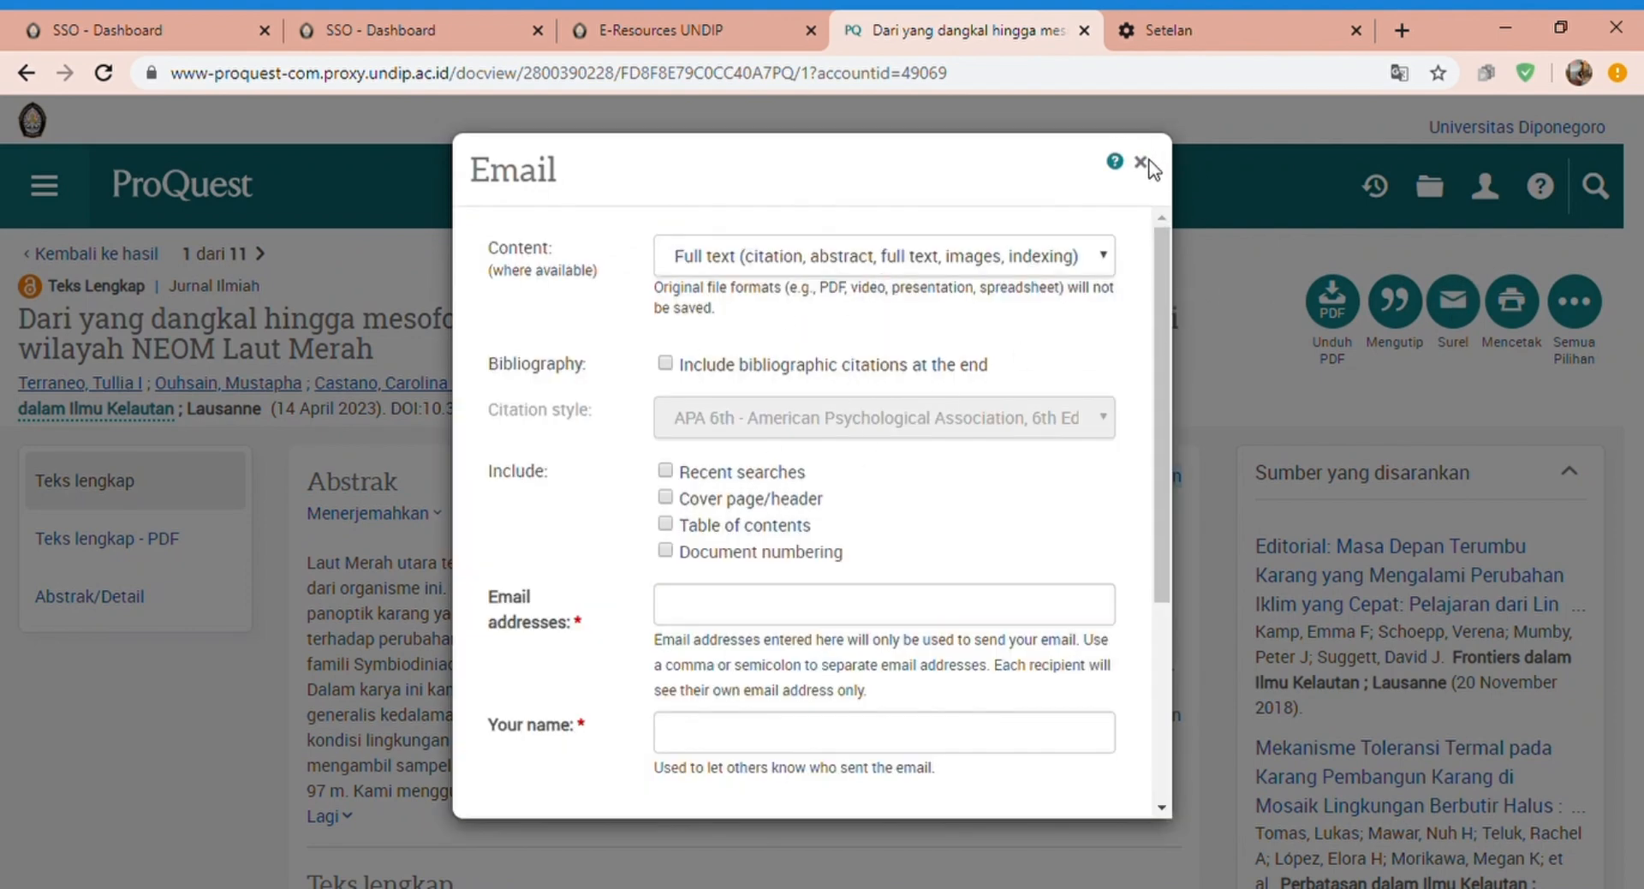
{"action": "left_click", "coordinate": [1142, 162]}
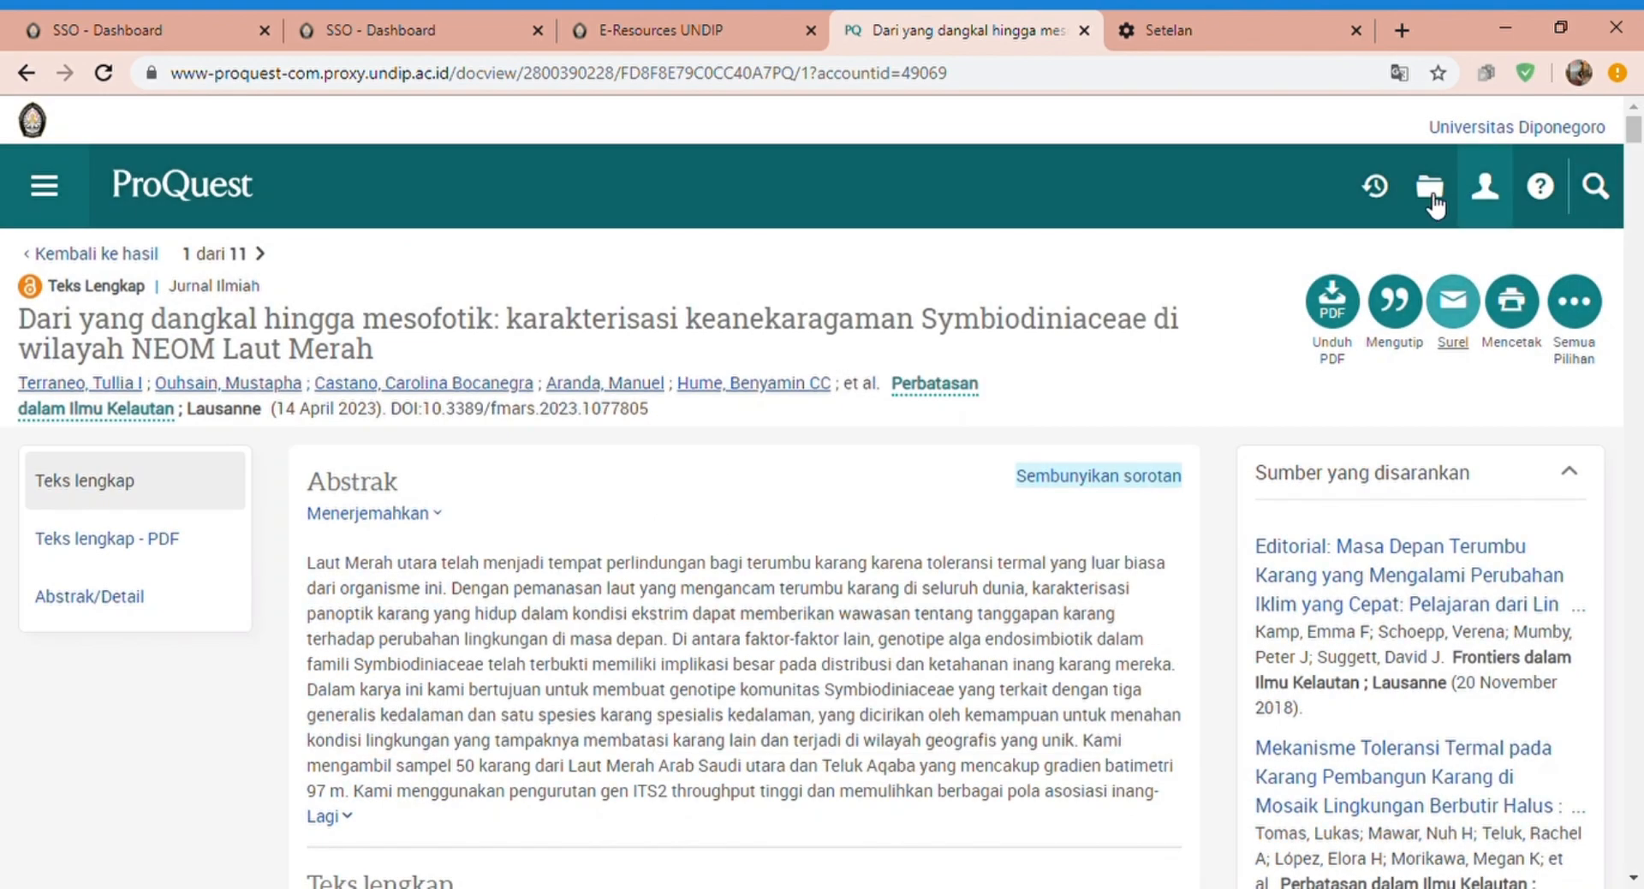
Open the article's full-text PDF (Teks lengkap - PDF) and accept the cookies
{"action": "scroll", "coordinate": [213, 378], "scroll_direction": "down", "scroll_amount": 6}
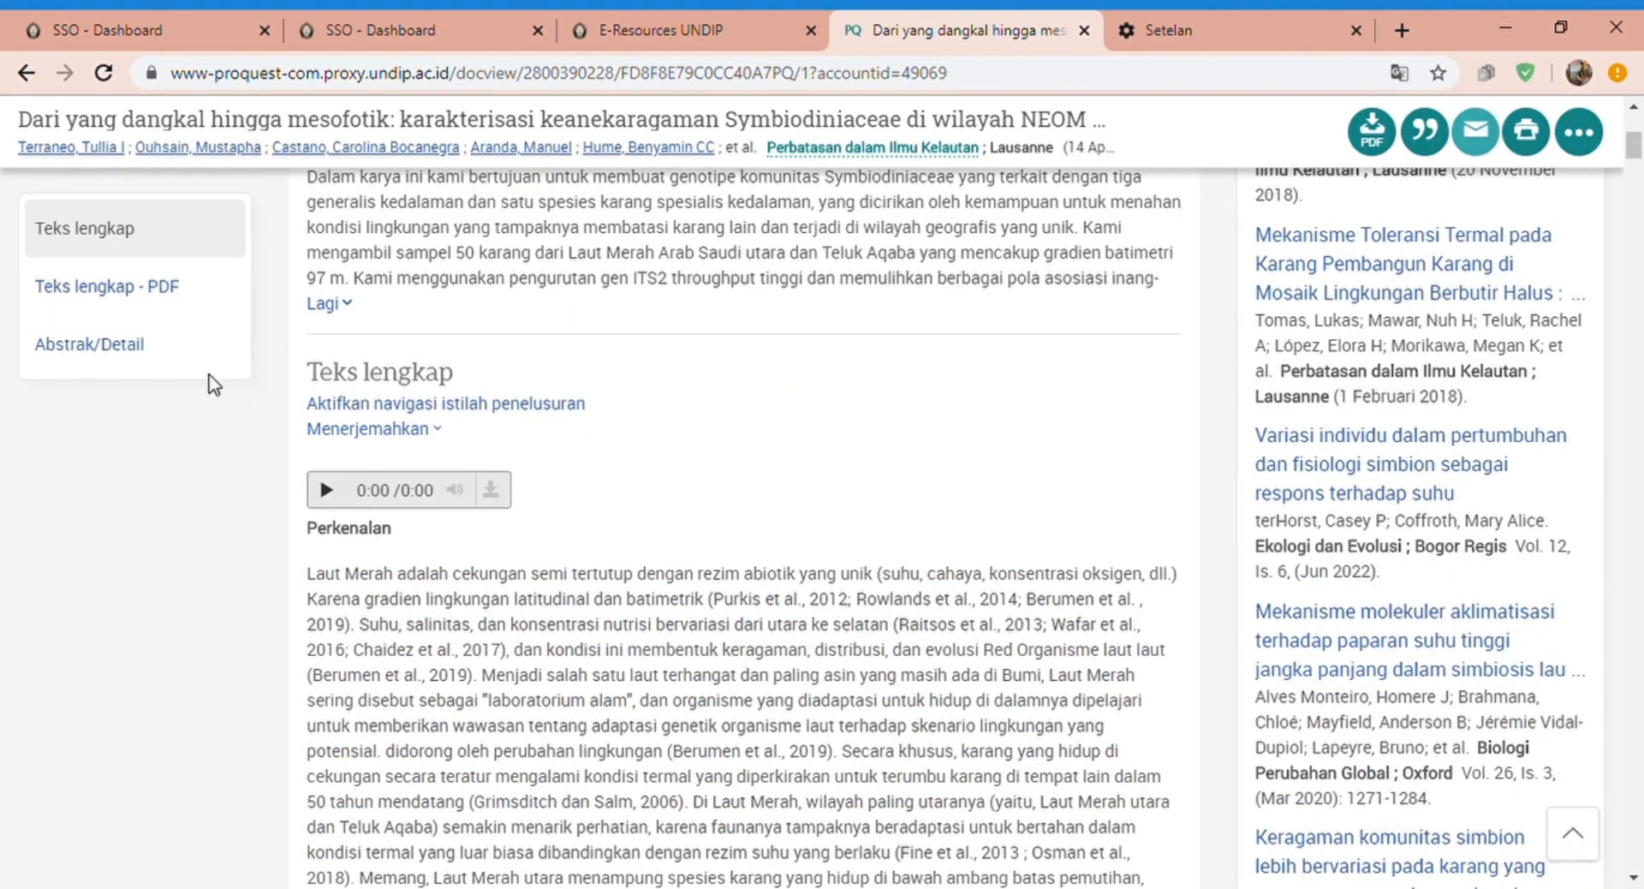
{"action": "left_click", "coordinate": [120, 292]}
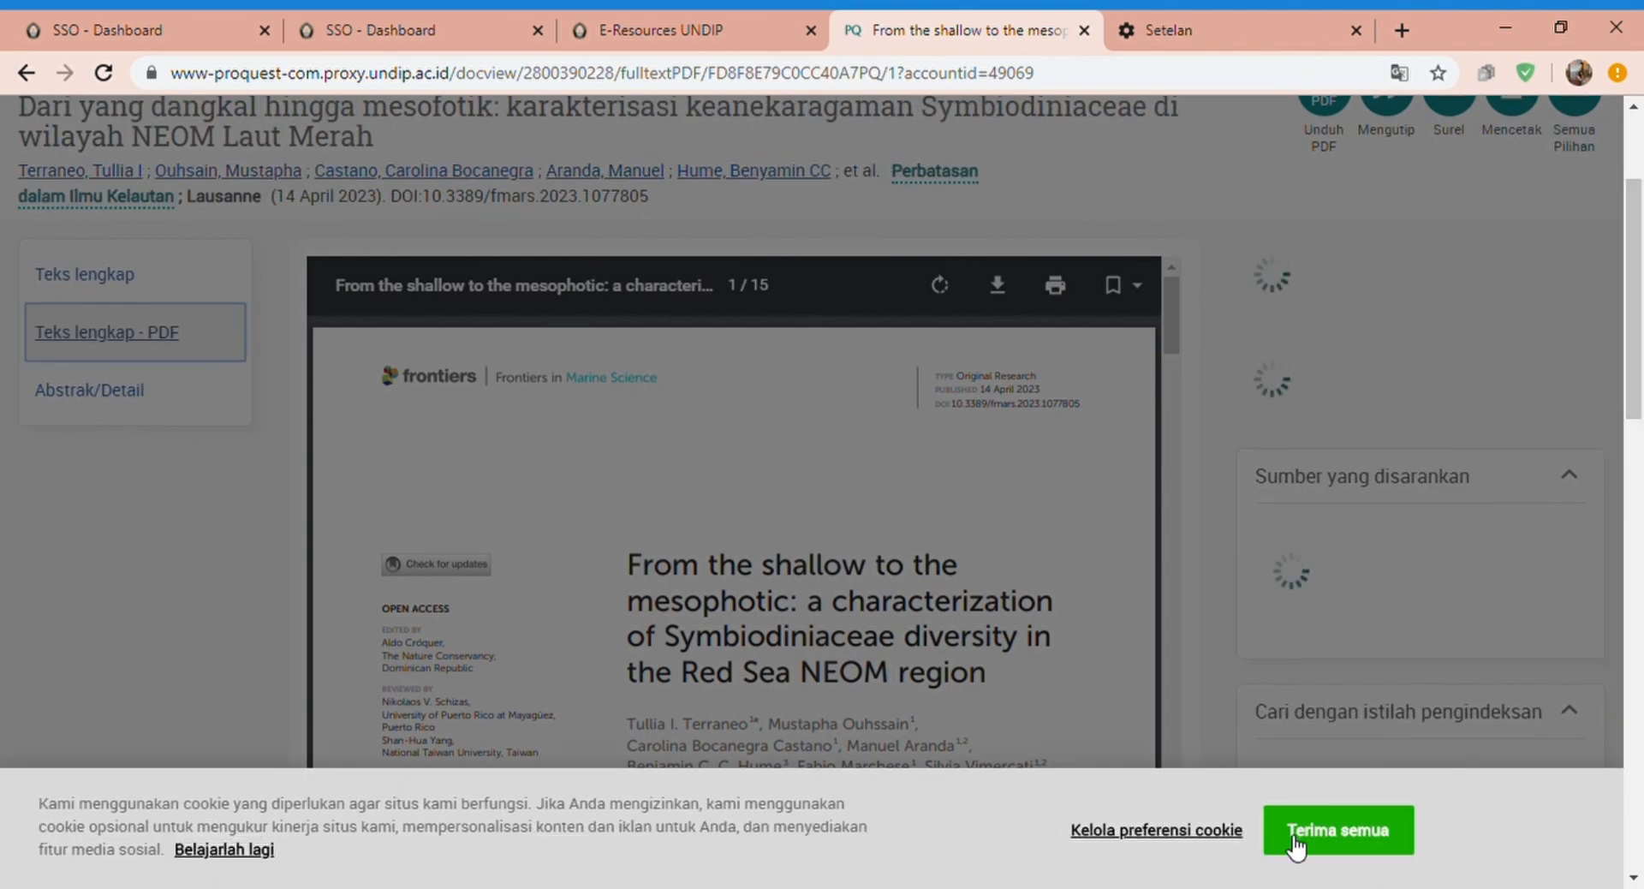
{"action": "left_click", "coordinate": [1293, 842]}
{"action": "left_click_drag", "start_coordinate": [1636, 300], "coordinate": [1600, 257]}
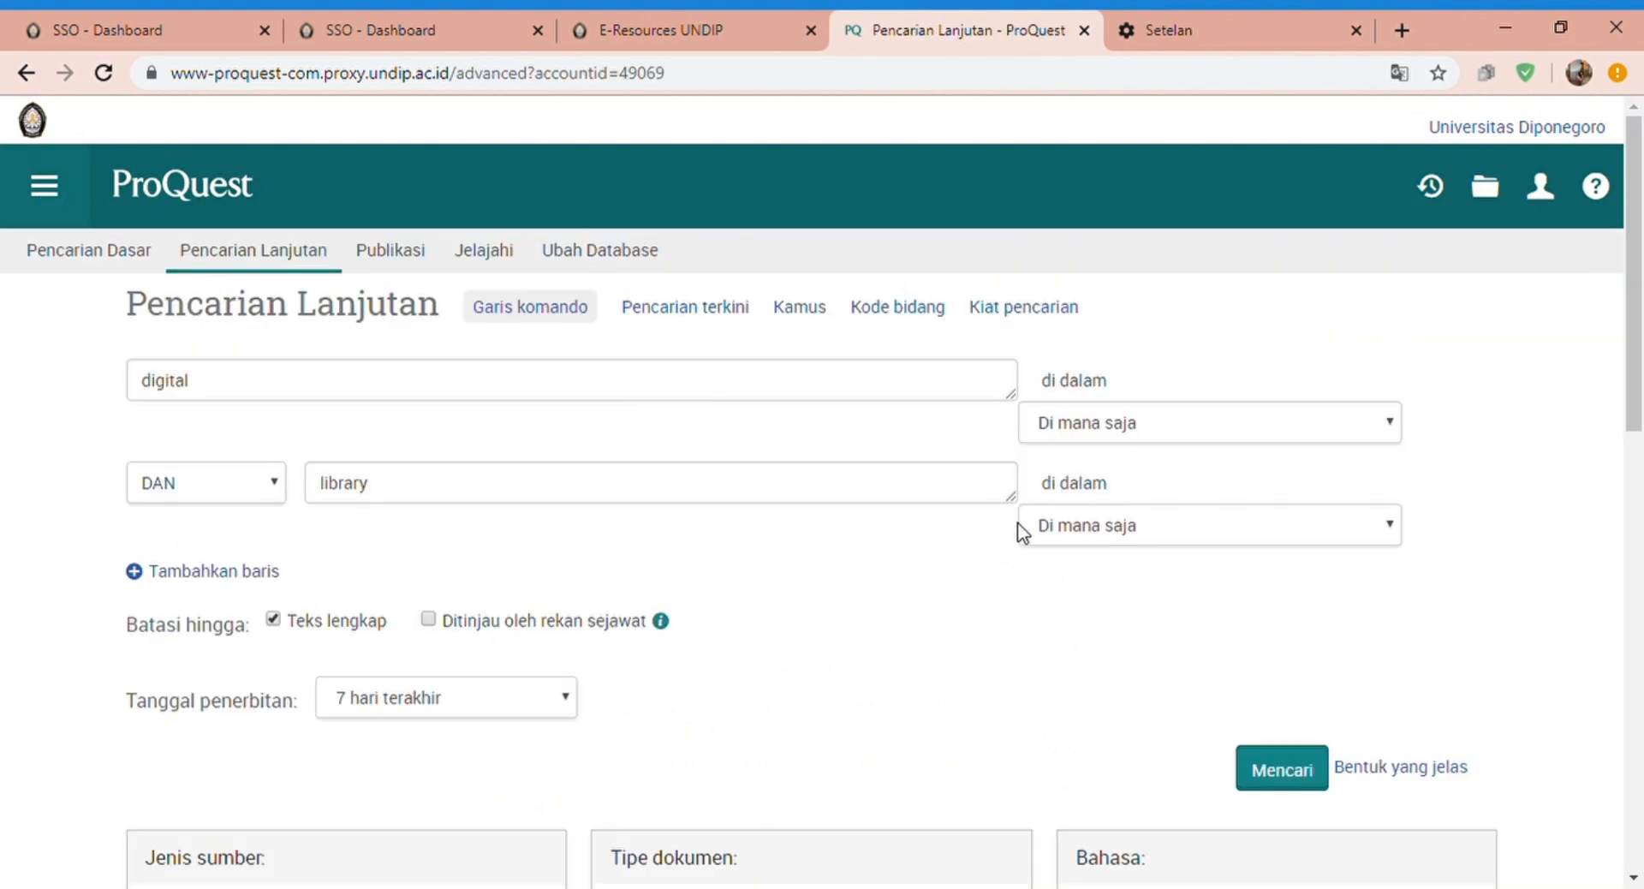
On the advanced search page, join "digital" and "library" with ATAU, run the search, and accept the cookies on the results page
{"action": "left_click", "coordinate": [279, 485]}
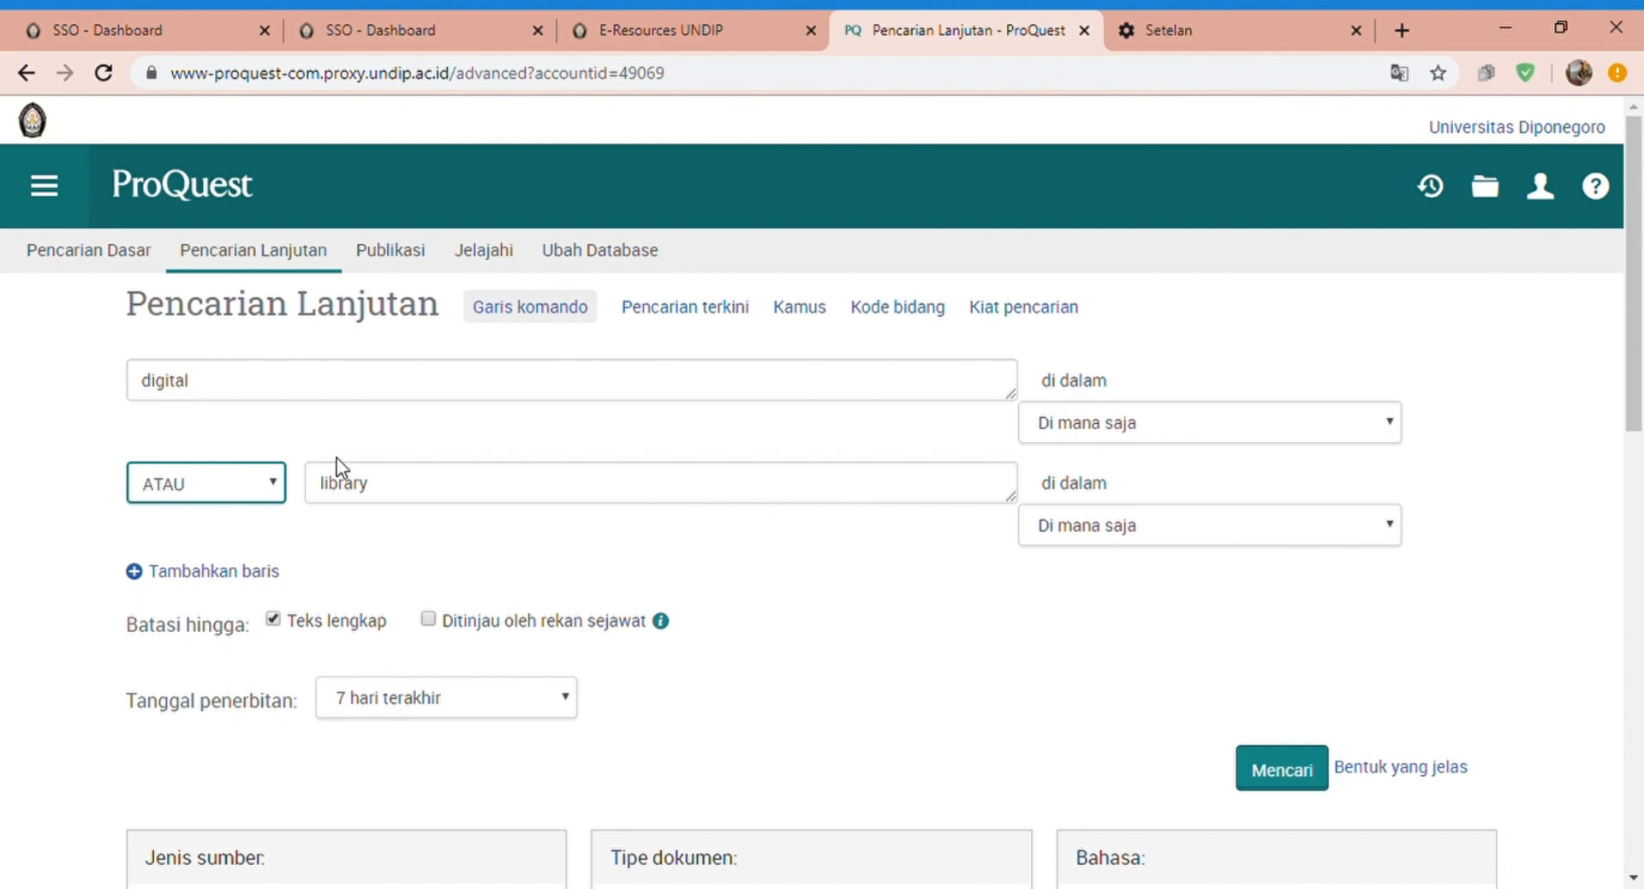
{"action": "left_click", "coordinate": [1298, 771]}
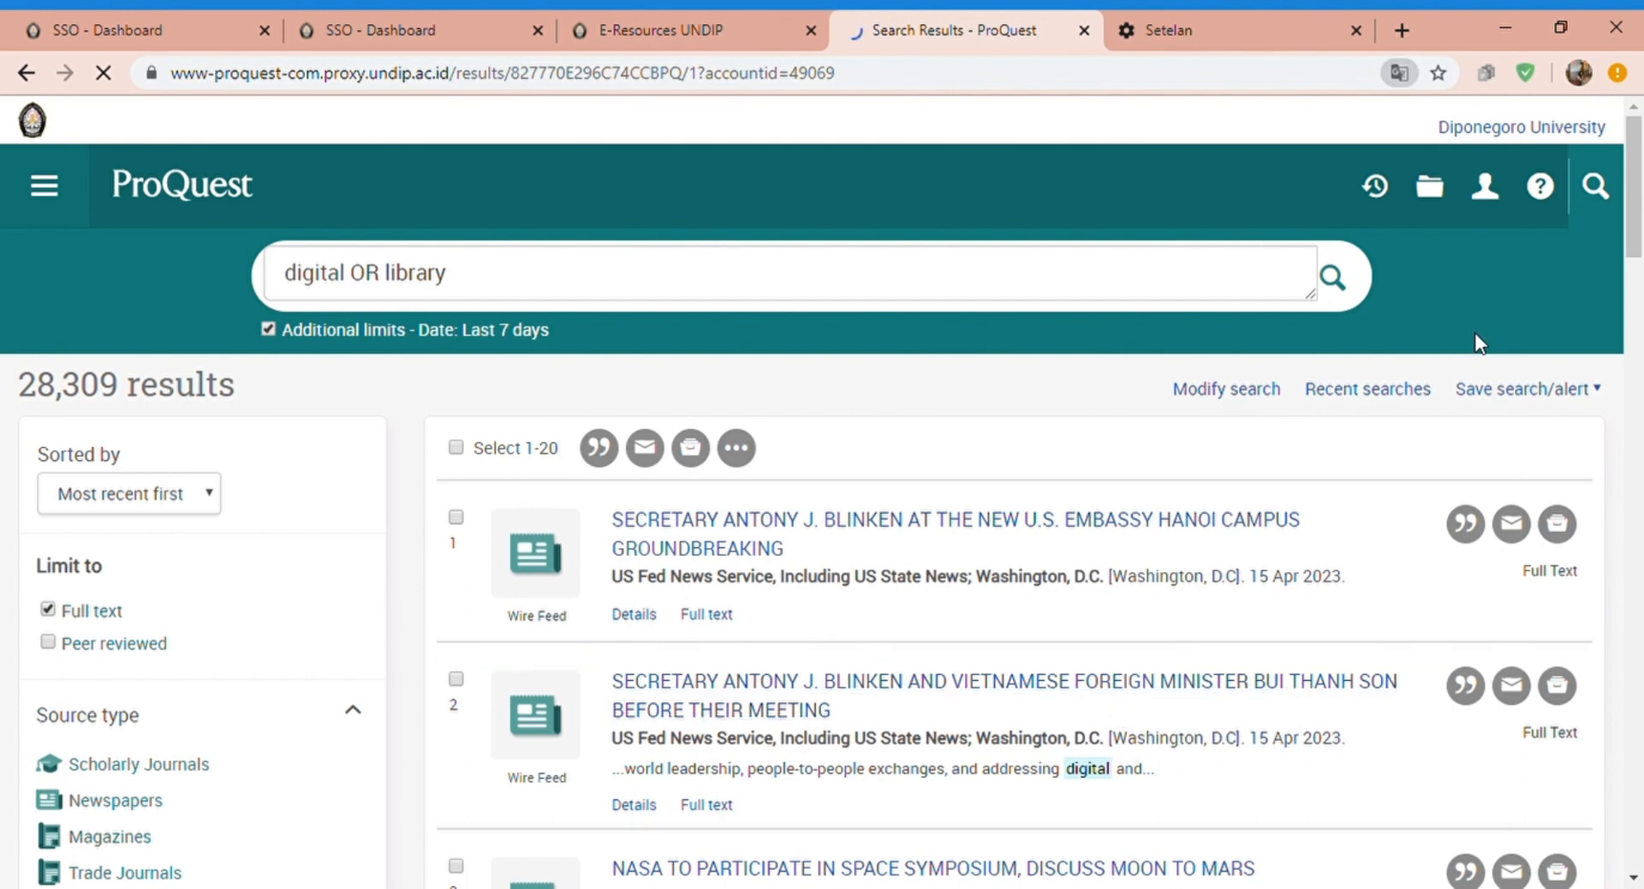
{"action": "scroll", "coordinate": [1640, 274], "scroll_direction": "down", "scroll_amount": 2}
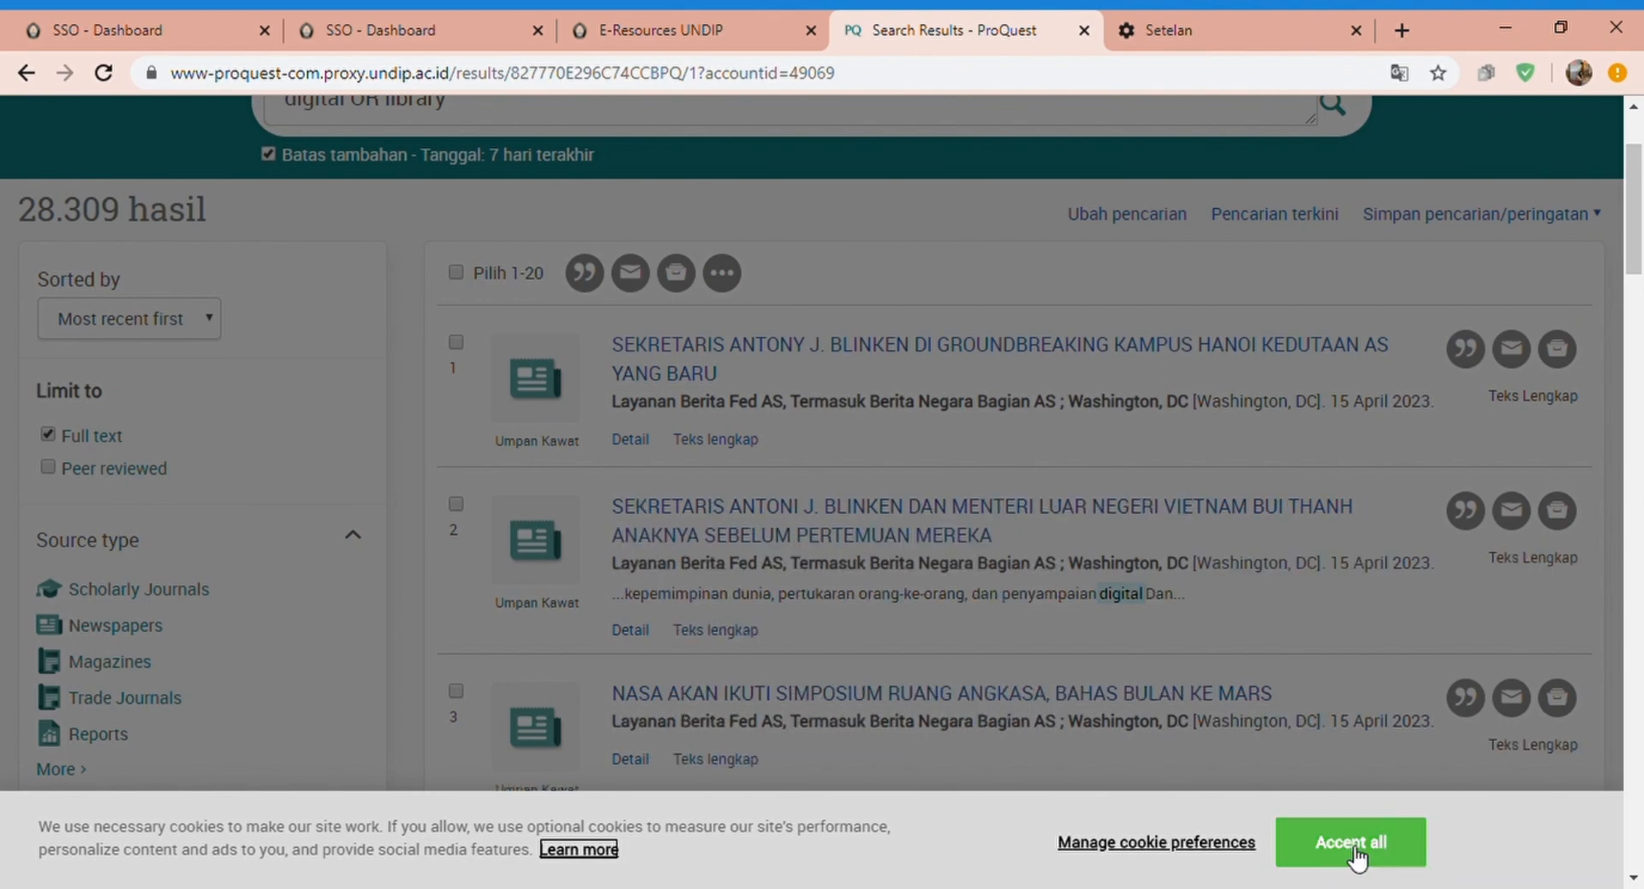
{"action": "left_click", "coordinate": [1358, 856]}
{"action": "mouse_move", "coordinate": [1640, 253]}
{"action": "left_mouse_down"}
{"action": "mouse_move", "coordinate": [1606, 426]}
{"action": "mouse_move", "coordinate": [1628, 235]}
{"action": "mouse_move", "coordinate": [1632, 264]}
{"action": "left_mouse_up"}
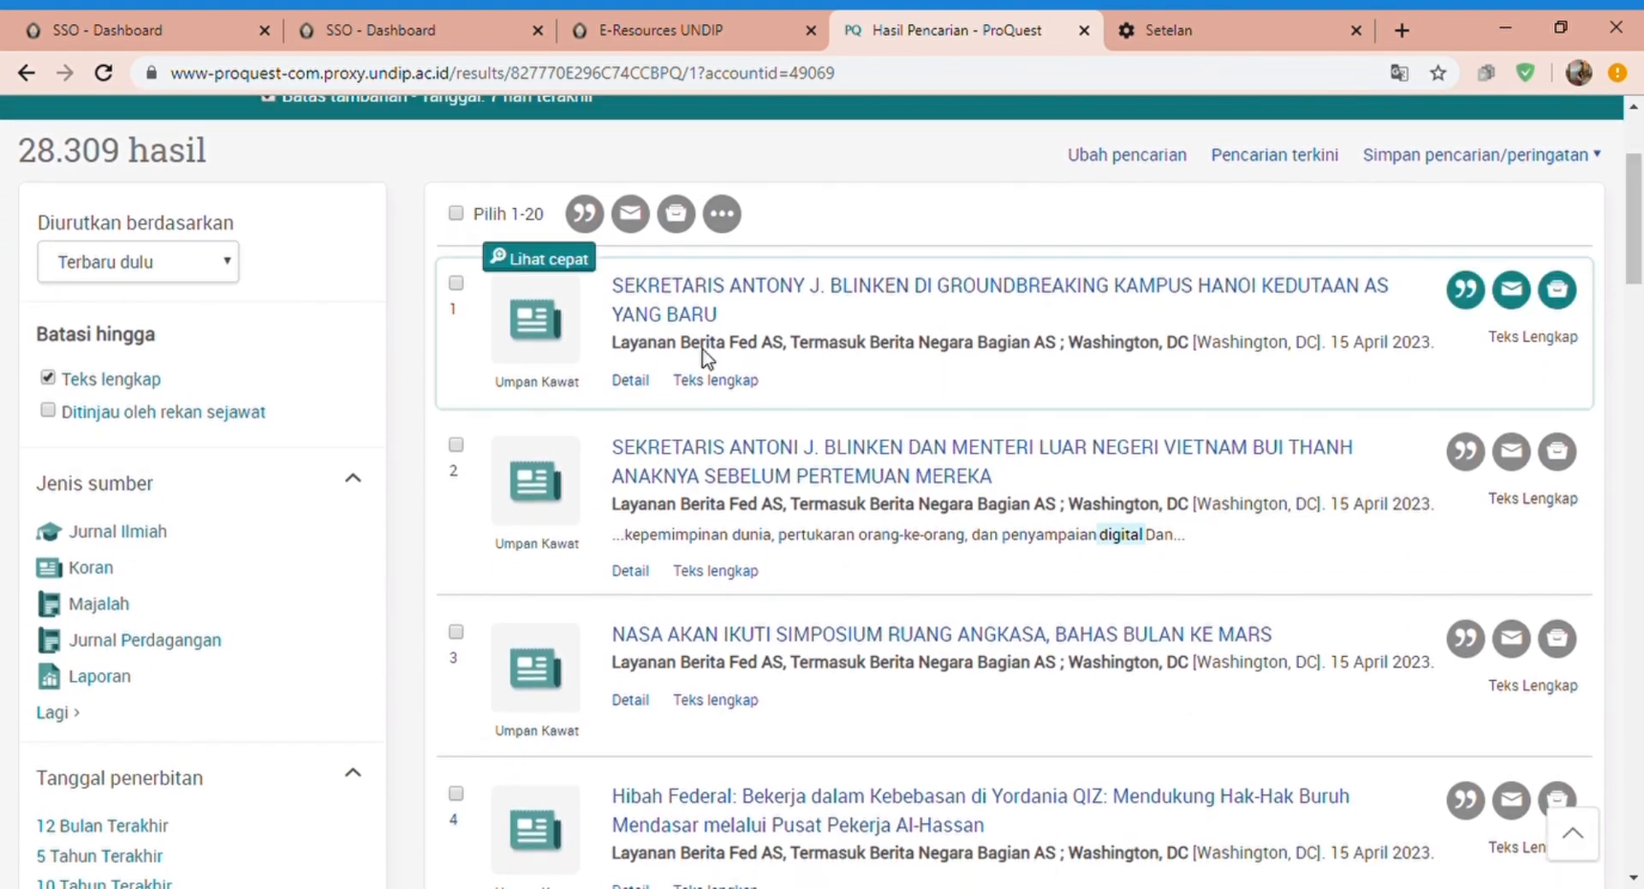
Open the first result about Antony J. Blinken at the Hanoi embassy groundbreaking, accept the cookies and skim its full text
{"action": "left_click", "coordinate": [659, 312]}
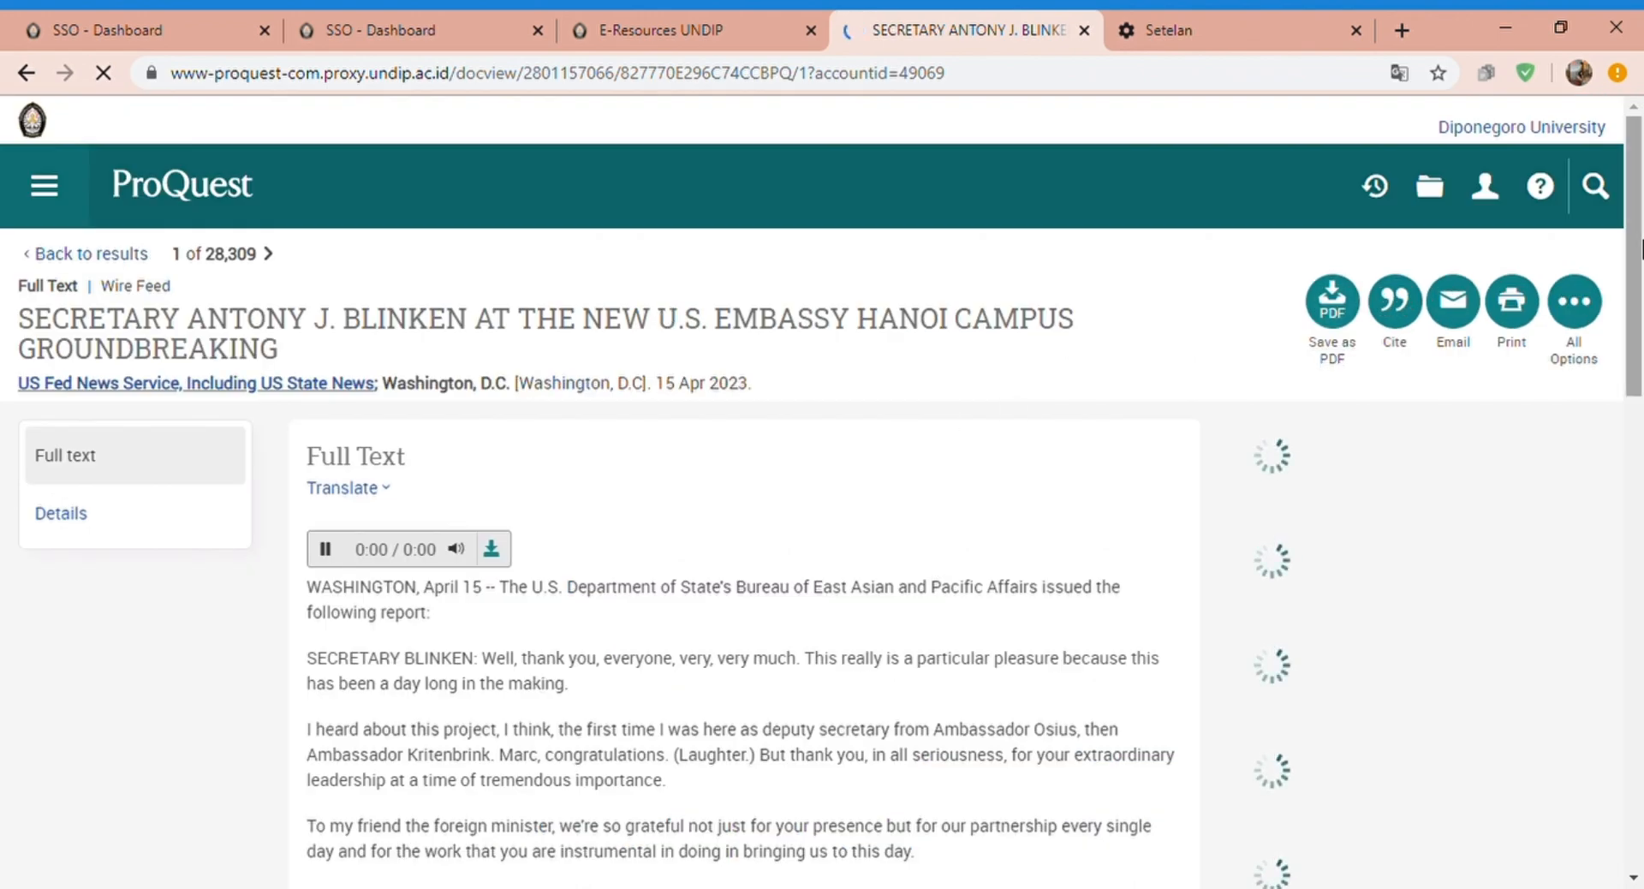
{"action": "left_click_drag", "start_coordinate": [1642, 247], "coordinate": [1643, 273]}
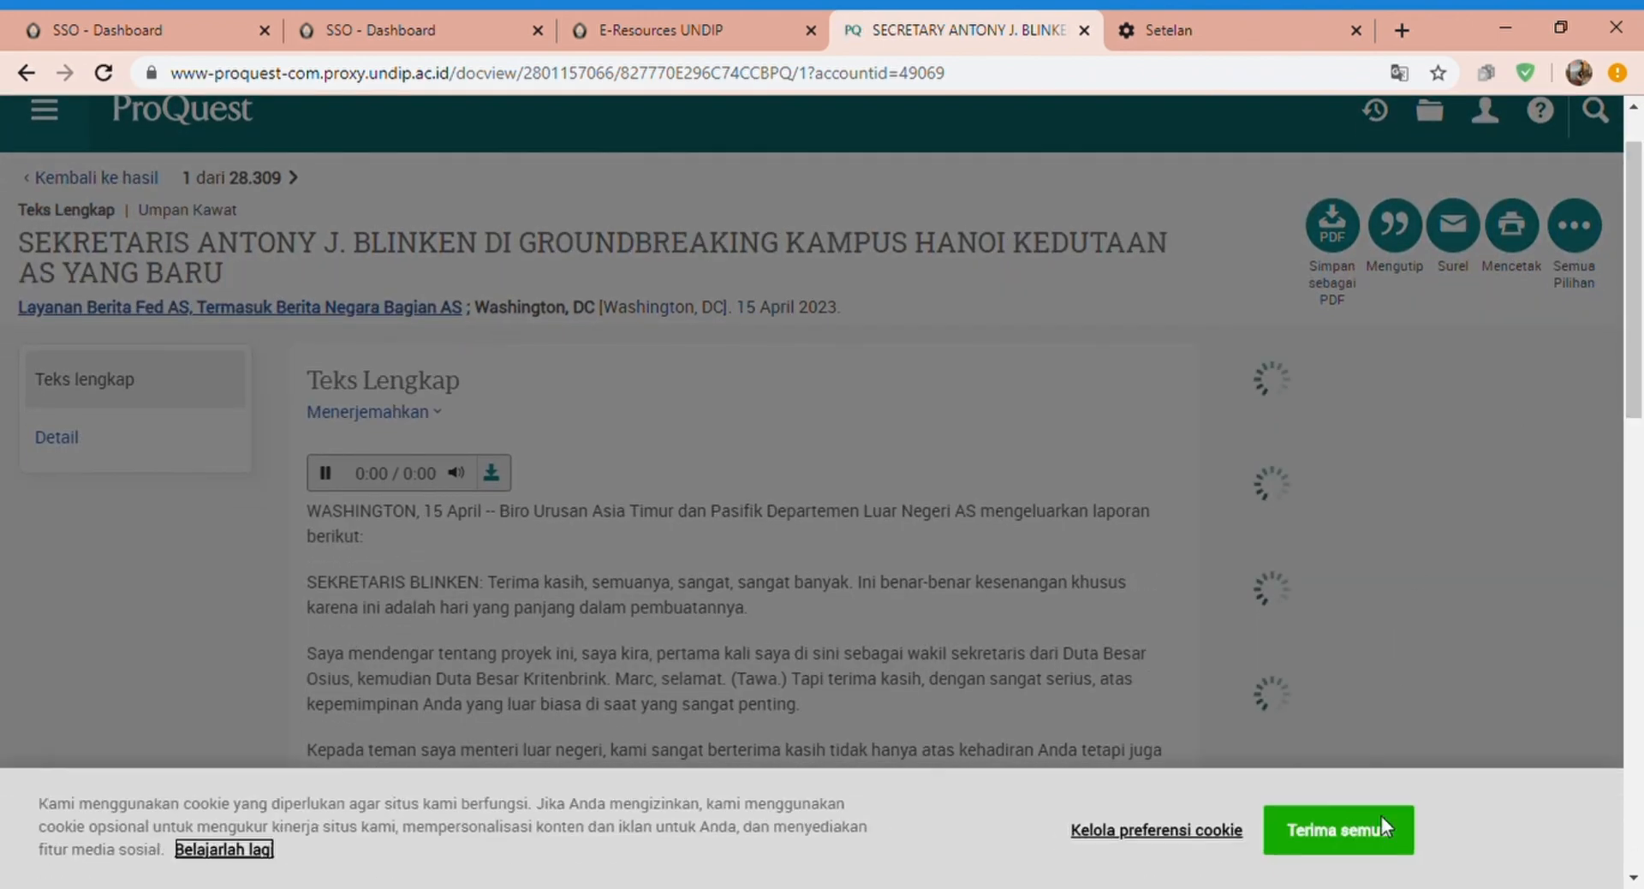
{"action": "left_click", "coordinate": [1369, 851]}
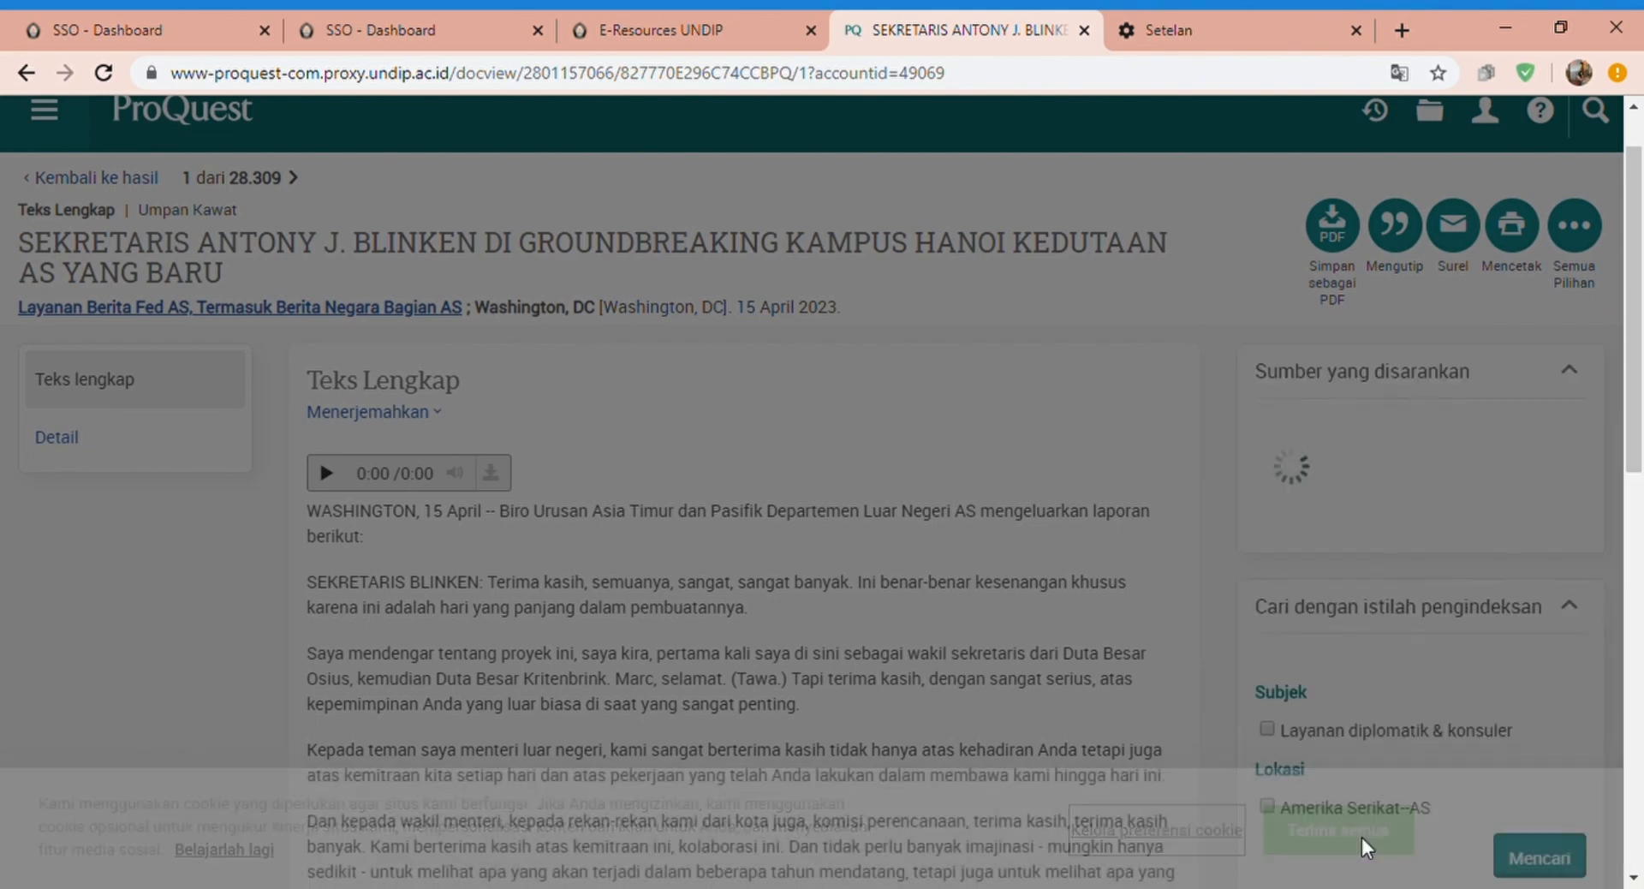
{"action": "scroll", "coordinate": [1623, 428], "scroll_direction": "down", "scroll_amount": 5}
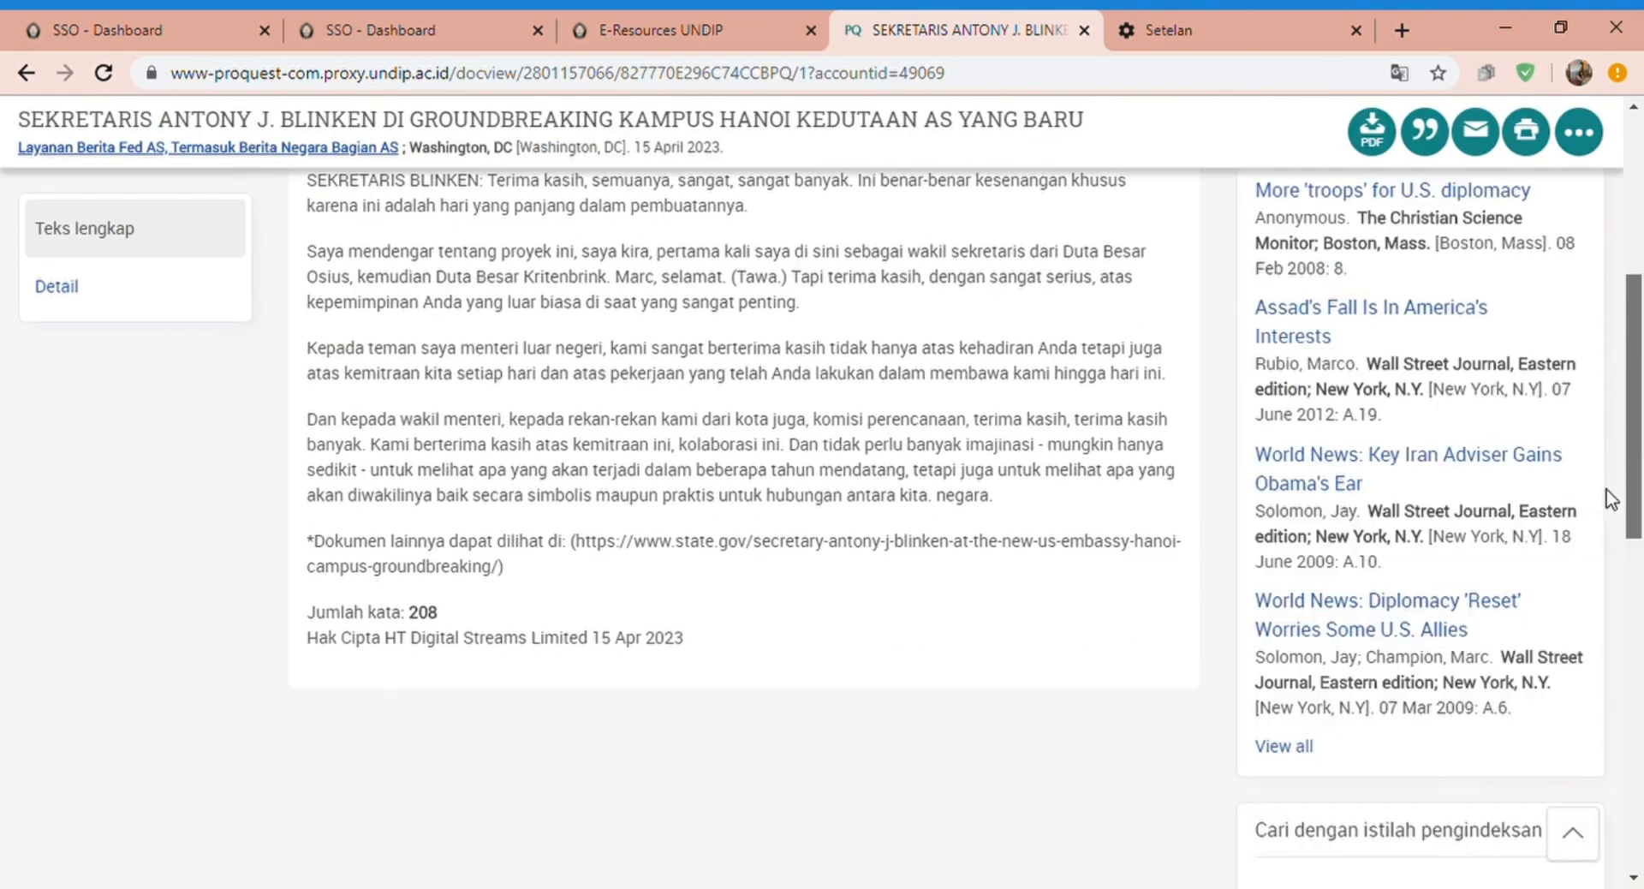
{"action": "scroll", "coordinate": [1610, 485], "scroll_direction": "up", "scroll_amount": 6}
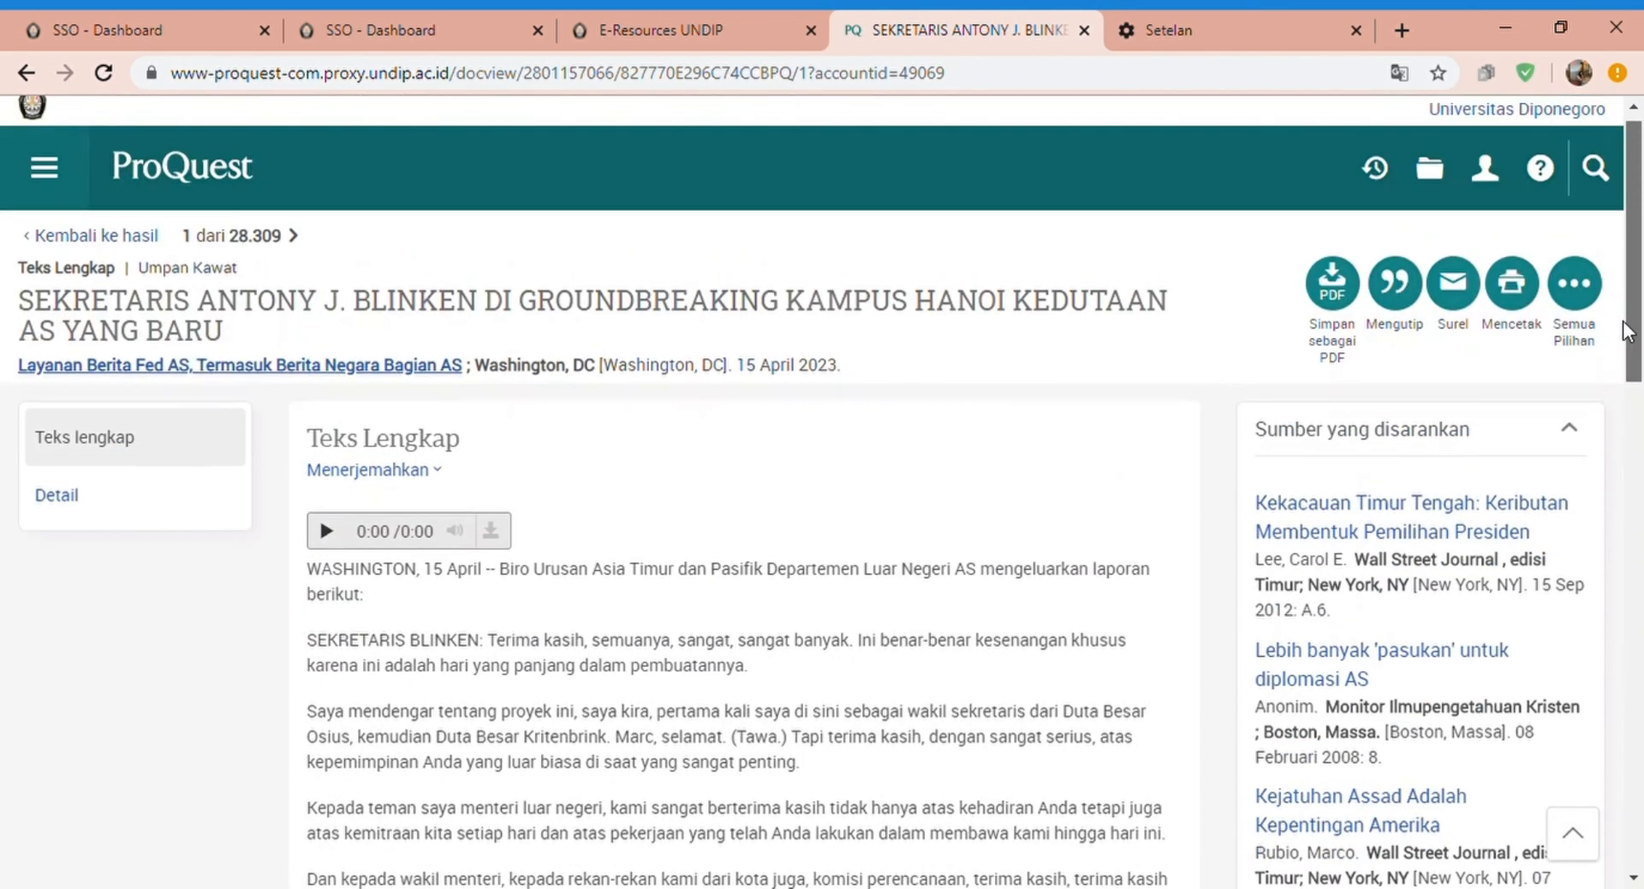
Return to the advanced search form, change the operator between "digital" and "library" to NOT, and run the search
{"action": "left_click", "coordinate": [26, 72]}
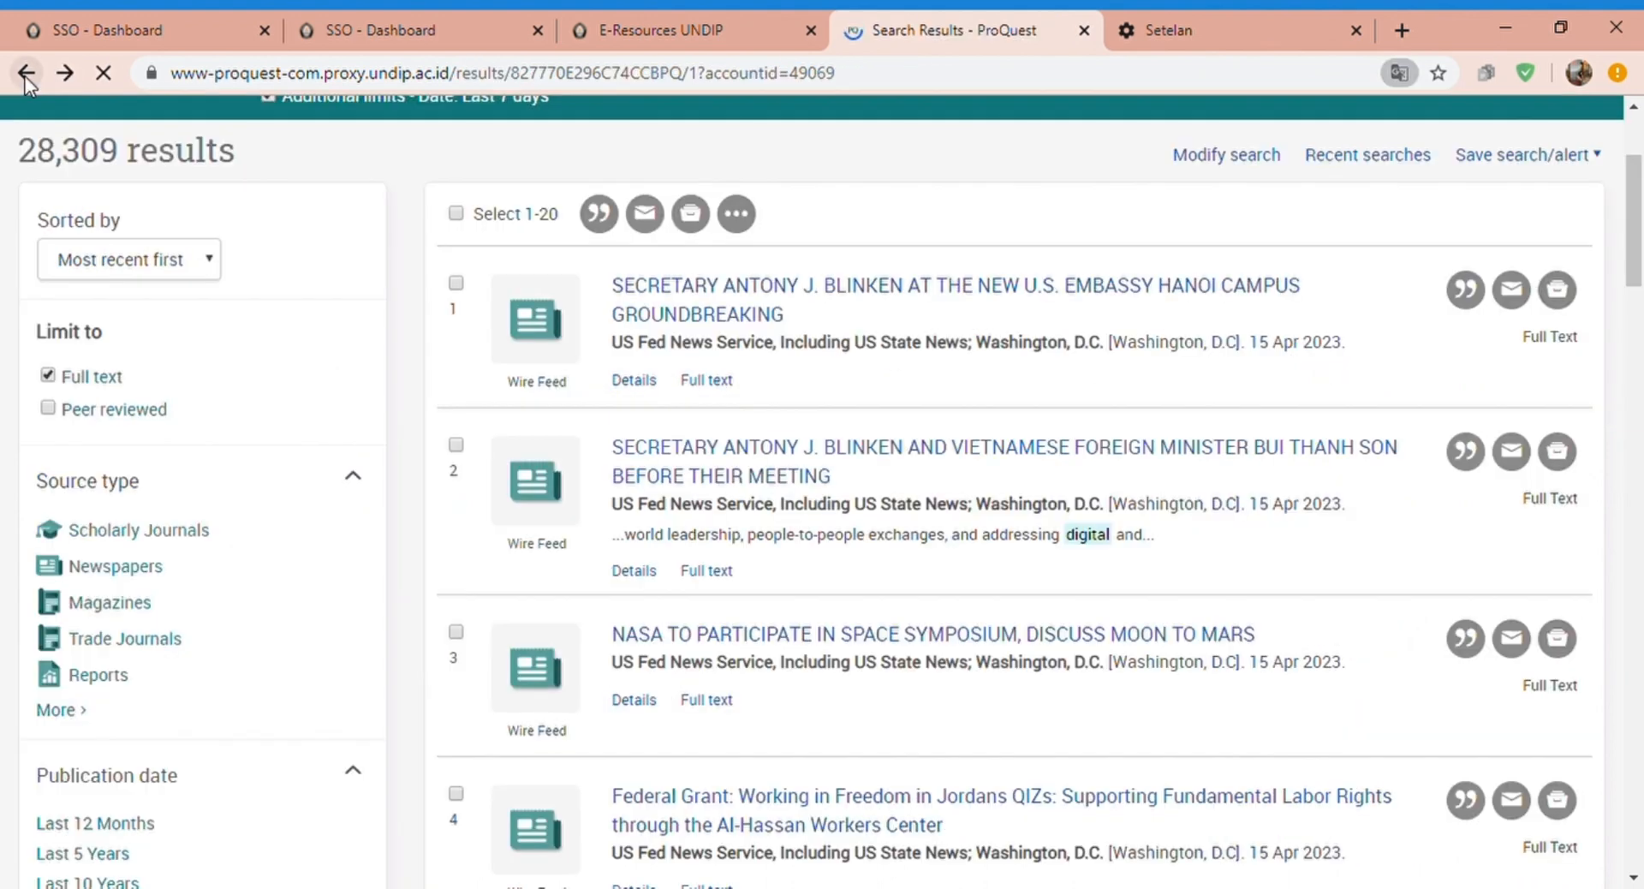
{"action": "left_click", "coordinate": [26, 73]}
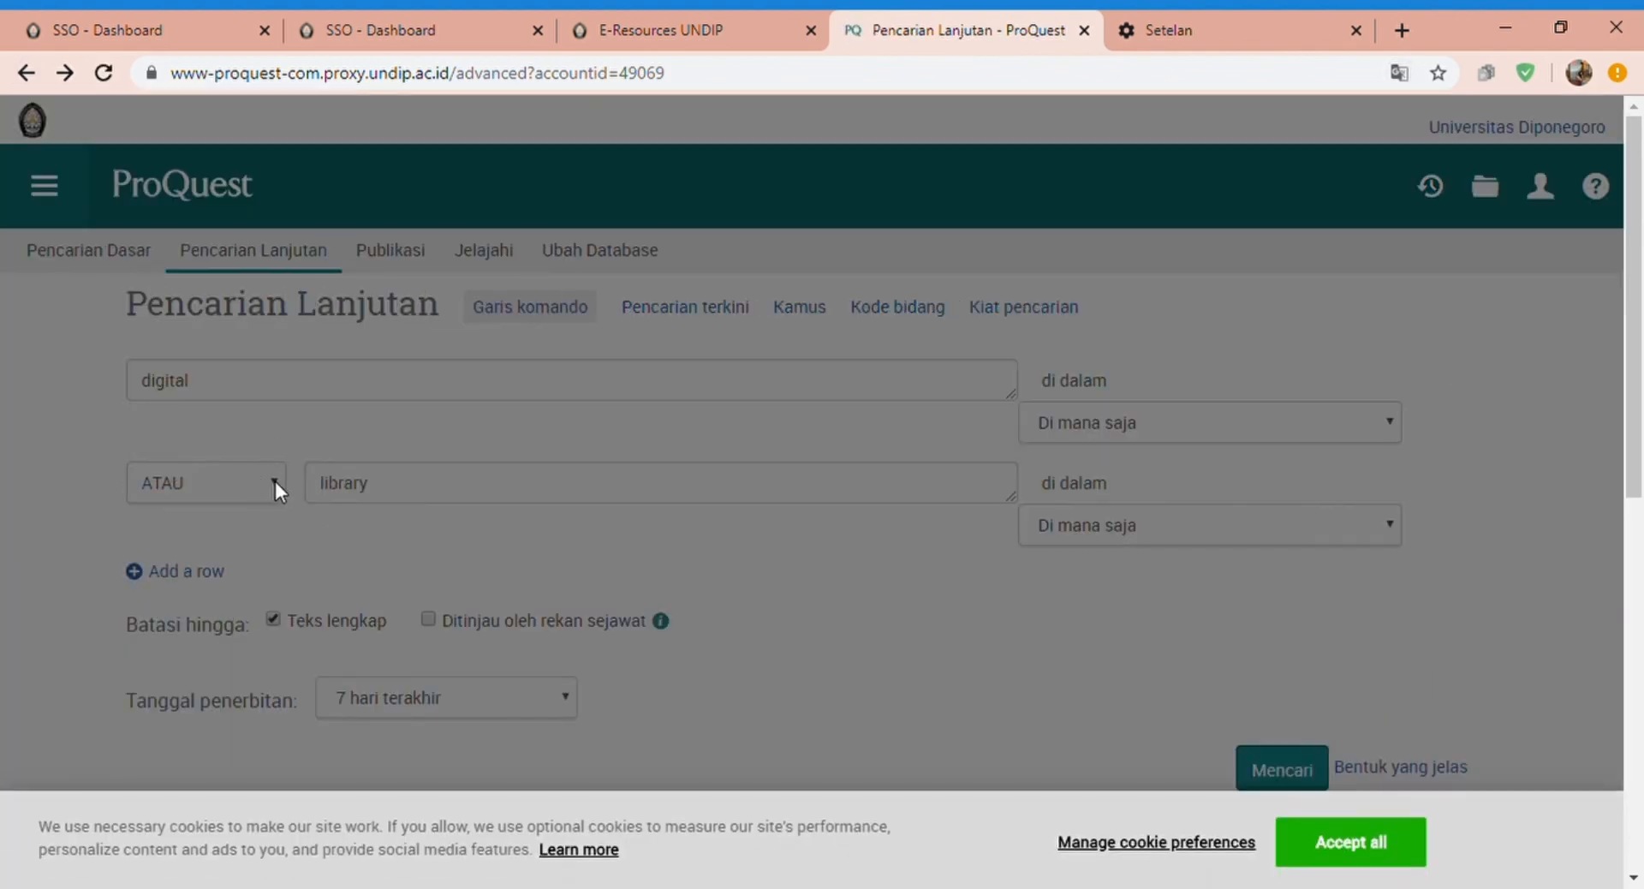
{"action": "left_click", "coordinate": [1388, 855]}
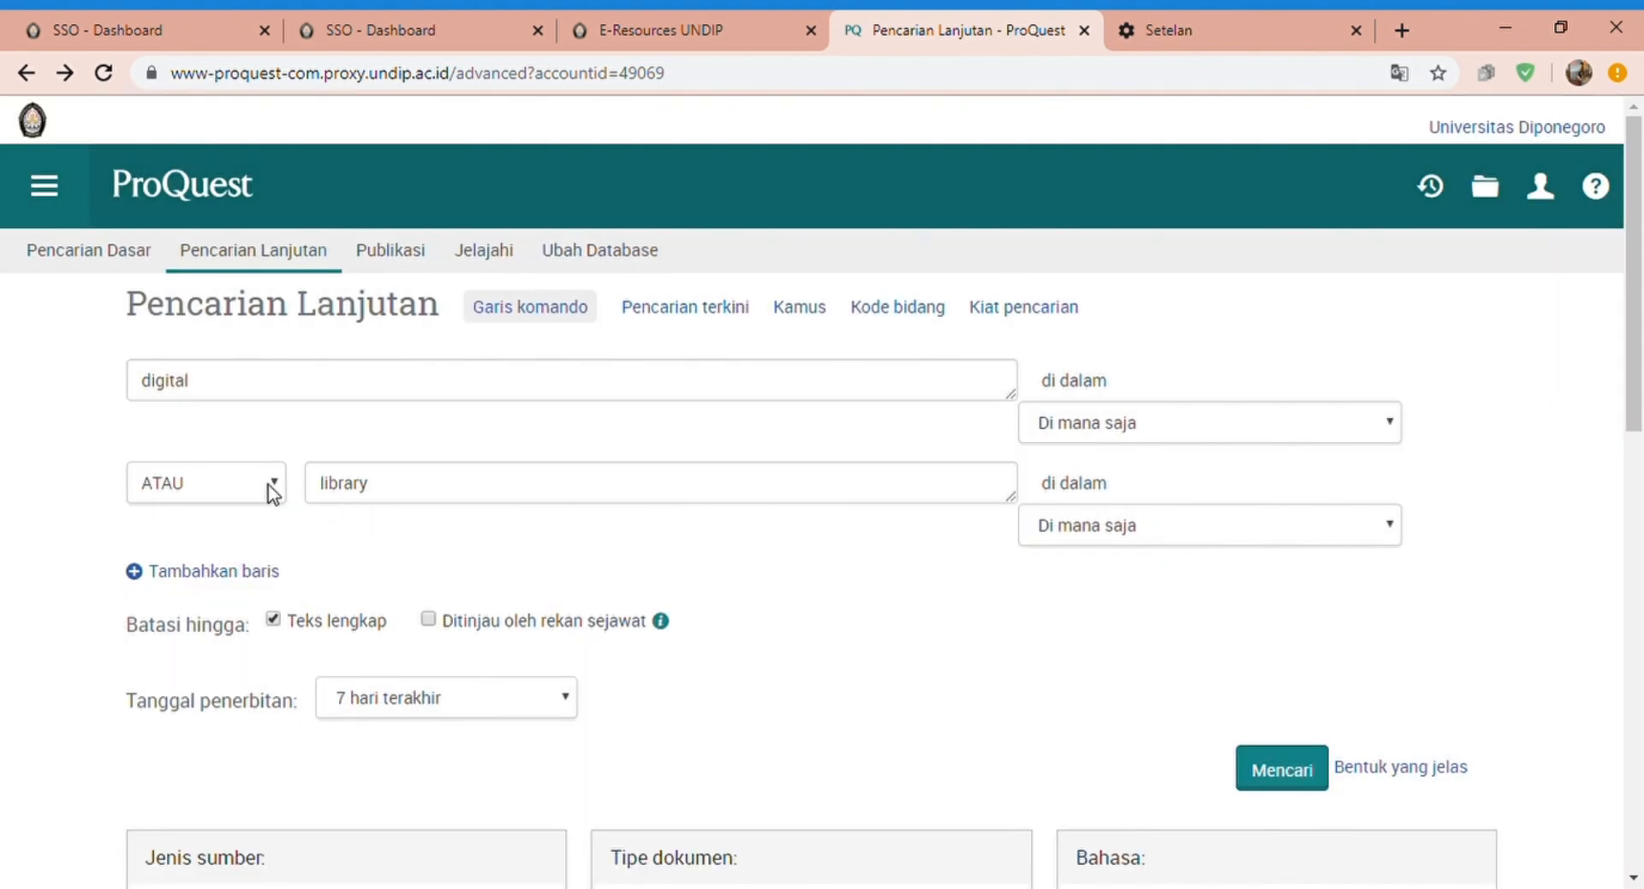
{"action": "left_click", "coordinate": [268, 490]}
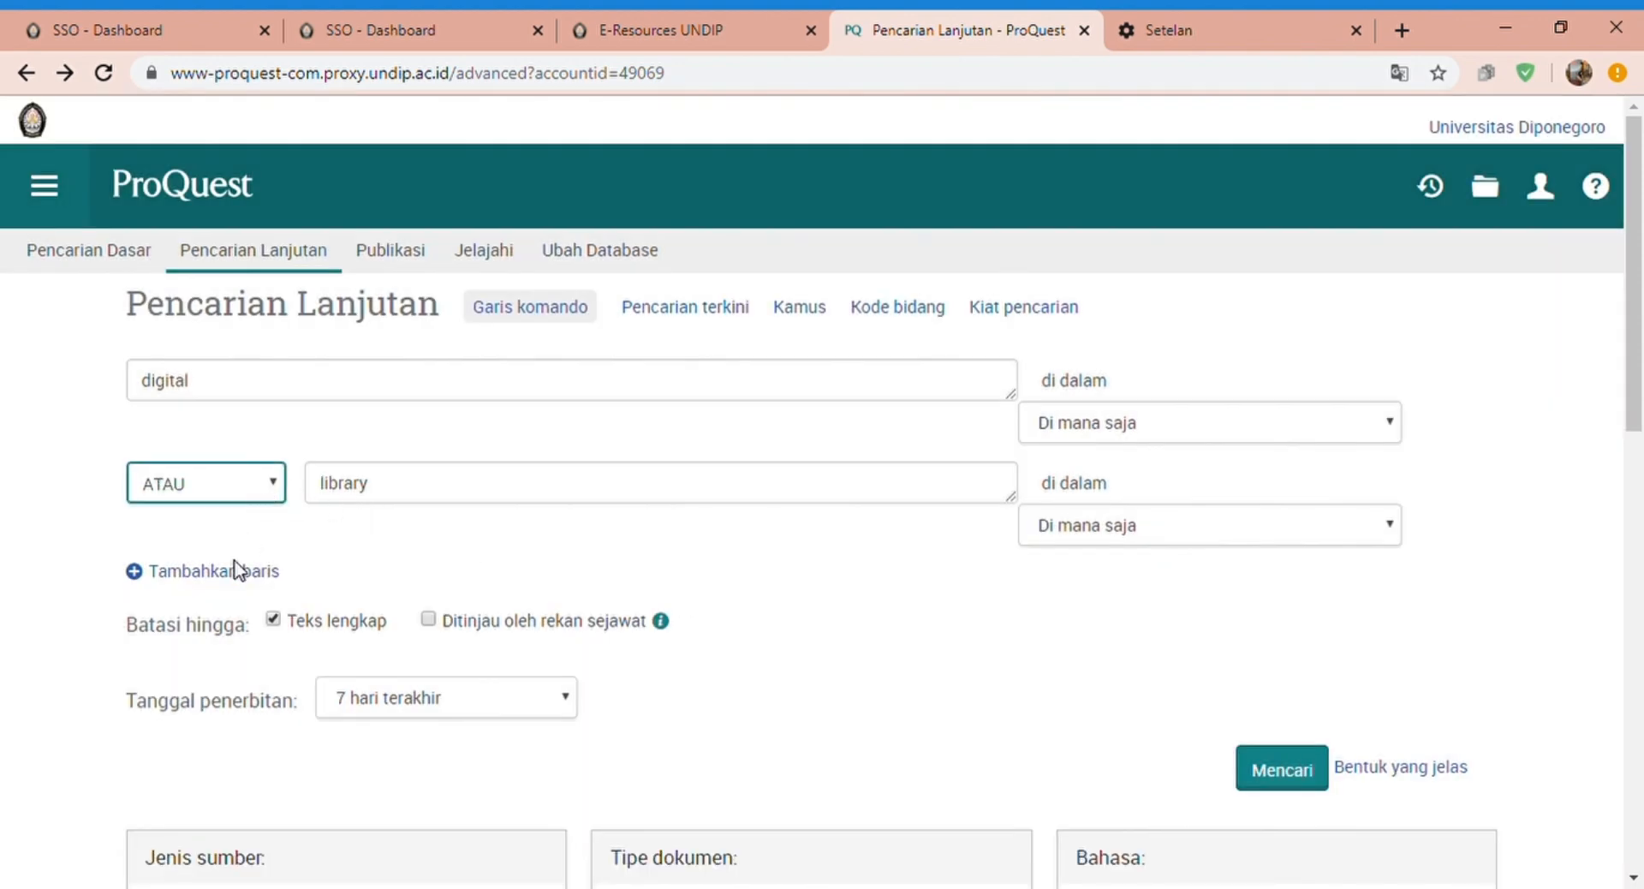
{"action": "key", "text": "Down"}
{"action": "left_click", "coordinate": [1307, 774]}
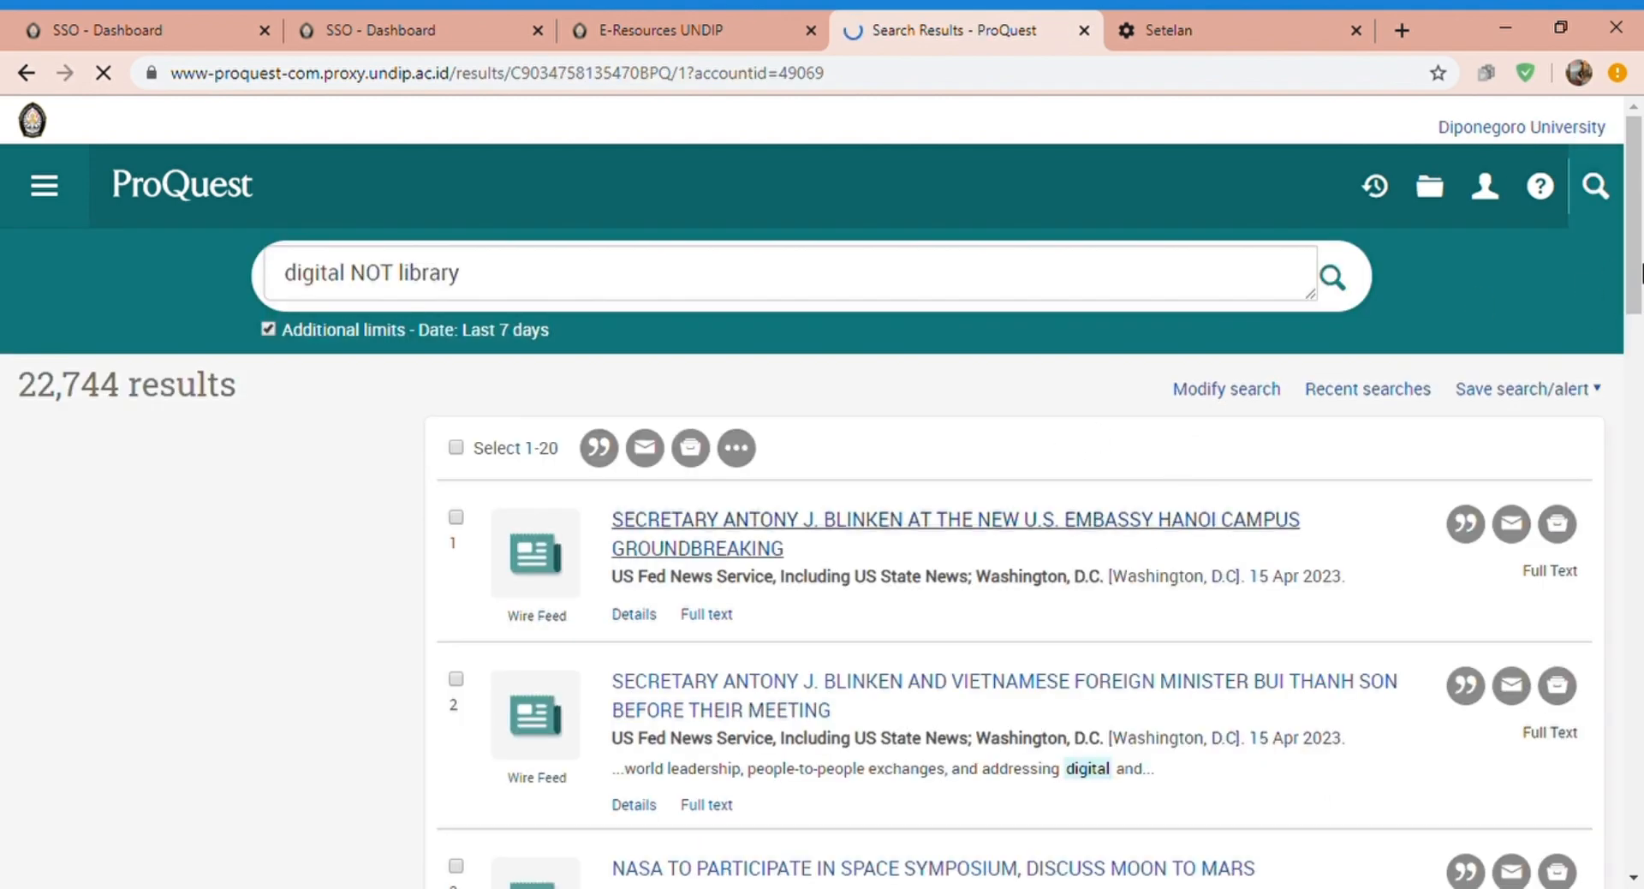
Look over the "digital NOT library" results and available filters, accepting the cookies
{"action": "scroll", "coordinate": [1642, 300], "scroll_direction": "down", "scroll_amount": 6}
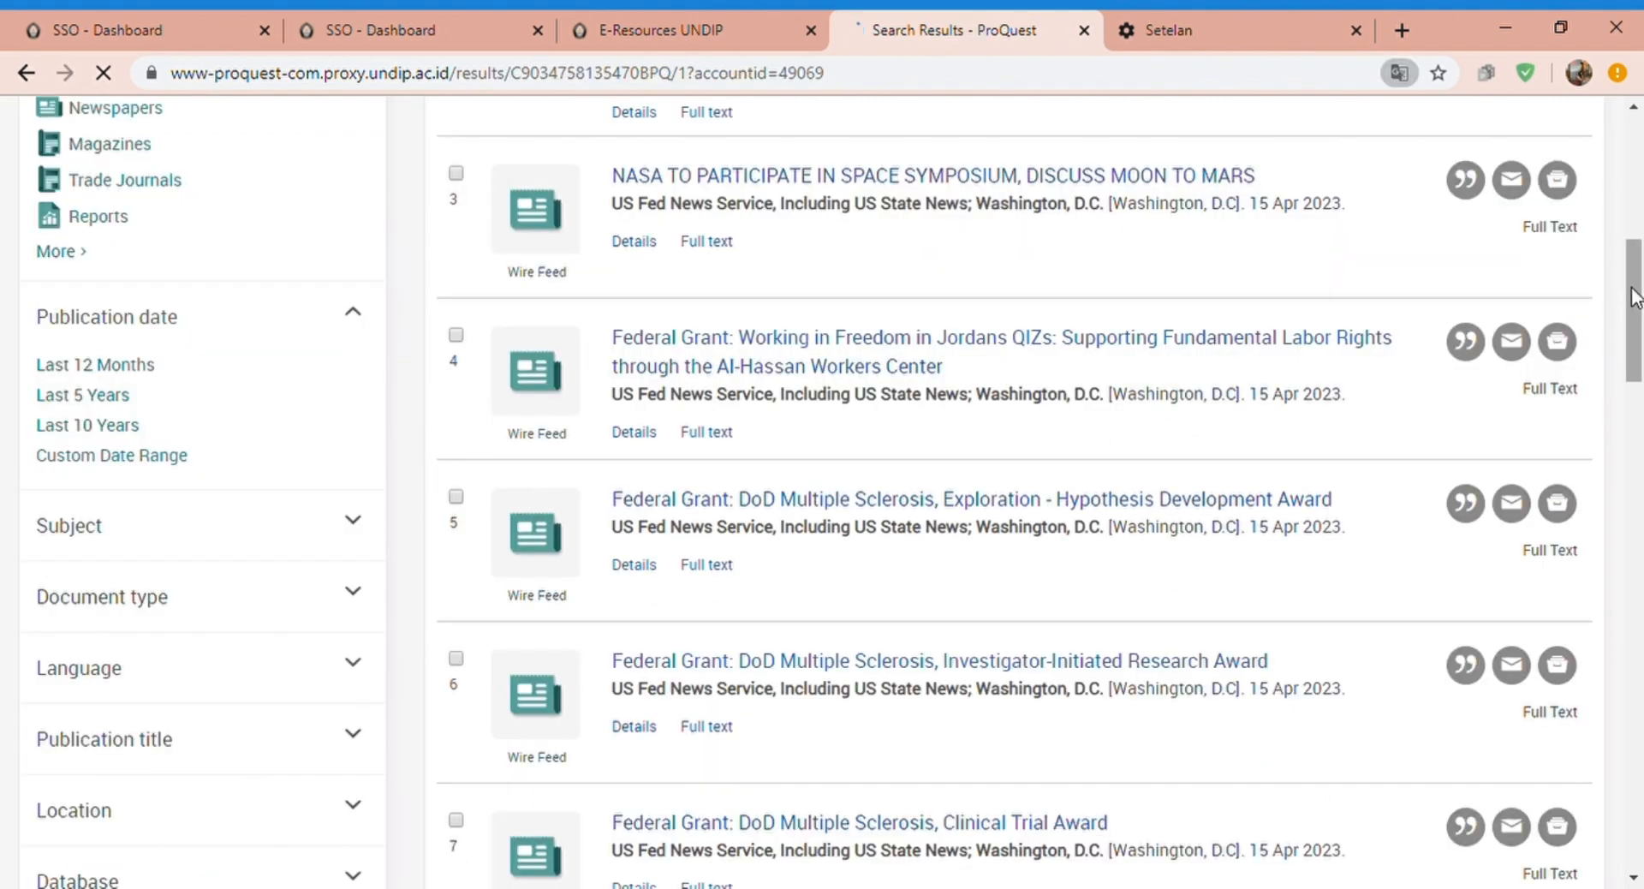
{"action": "scroll", "coordinate": [1284, 531], "scroll_direction": "down", "scroll_amount": 5}
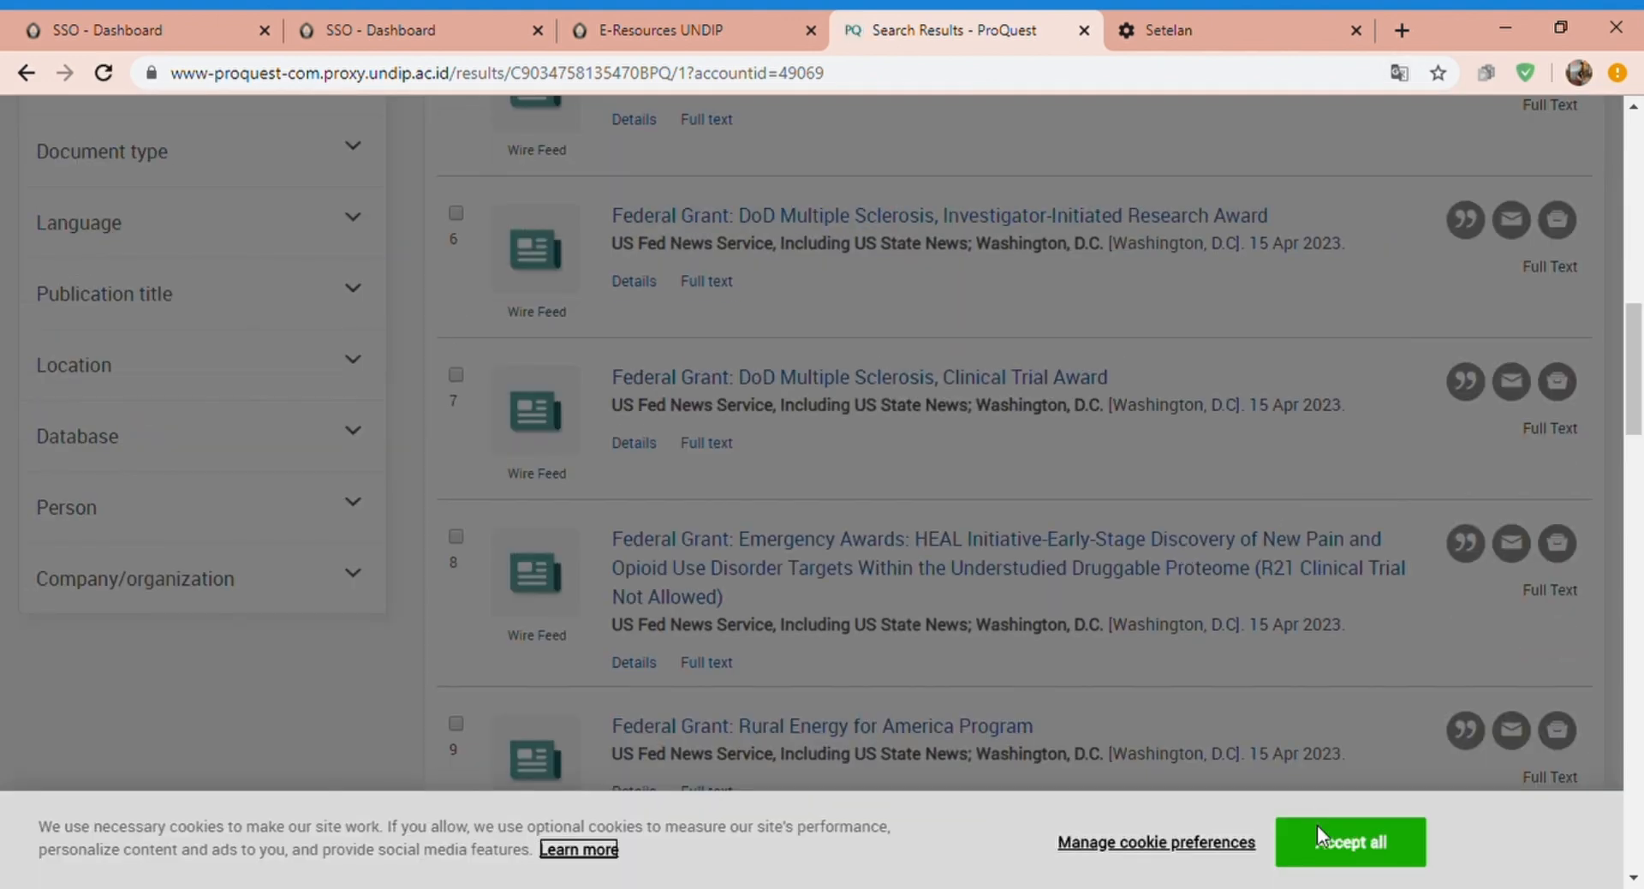
{"action": "left_click", "coordinate": [1351, 843]}
{"action": "left_click_drag", "start_coordinate": [1640, 402], "coordinate": [1637, 315]}
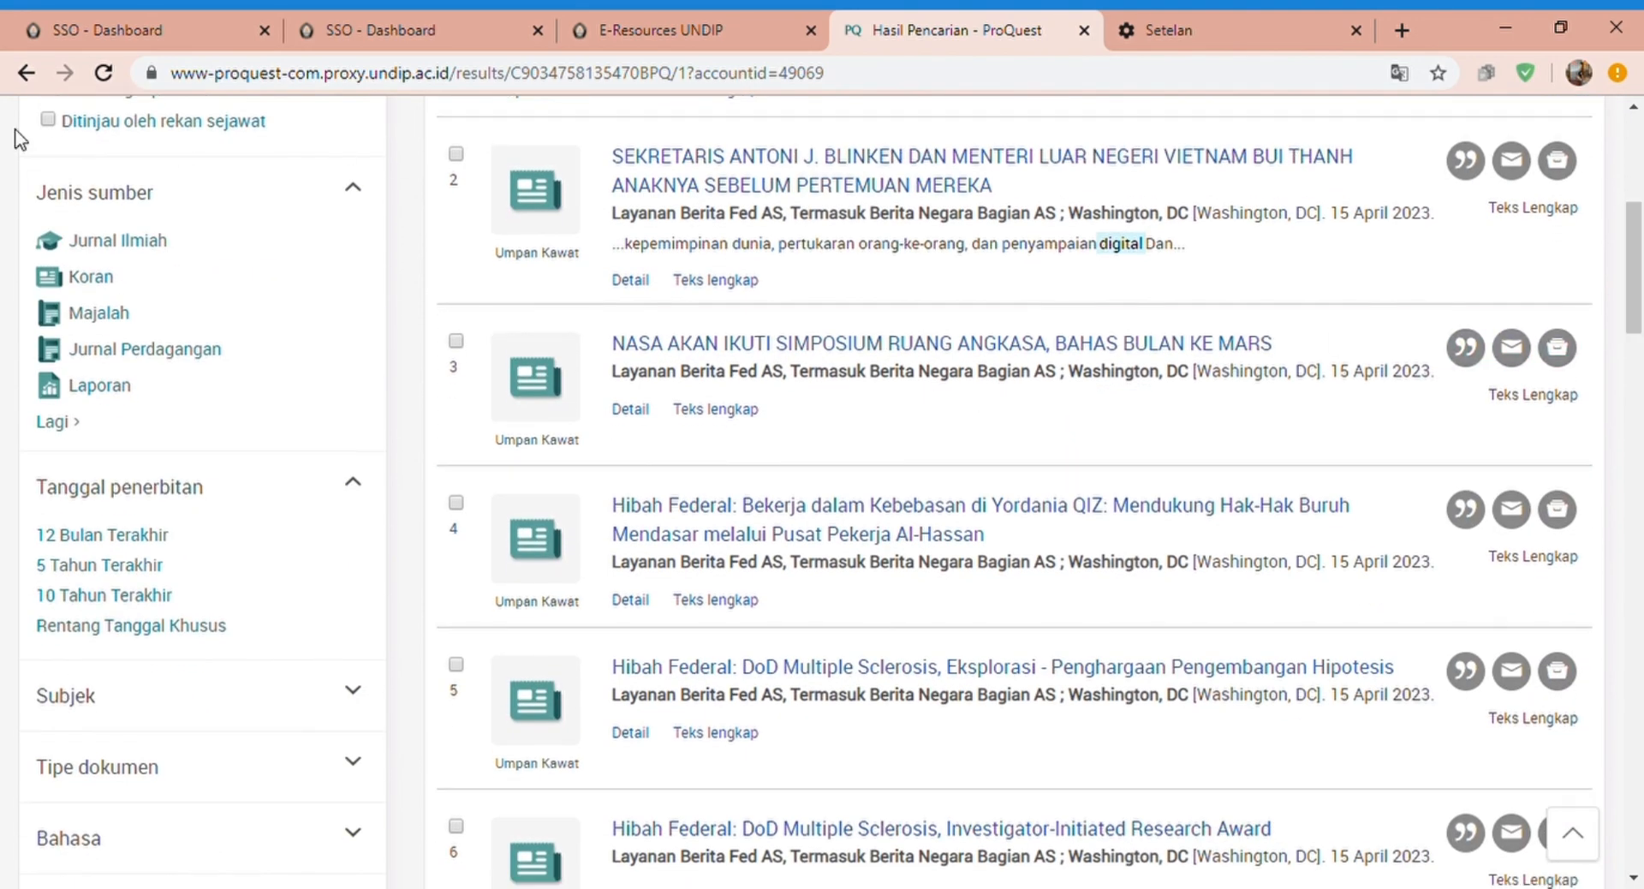
Leave the NOT search results and open the publication search page (Publikasi)
{"action": "left_click", "coordinate": [26, 72]}
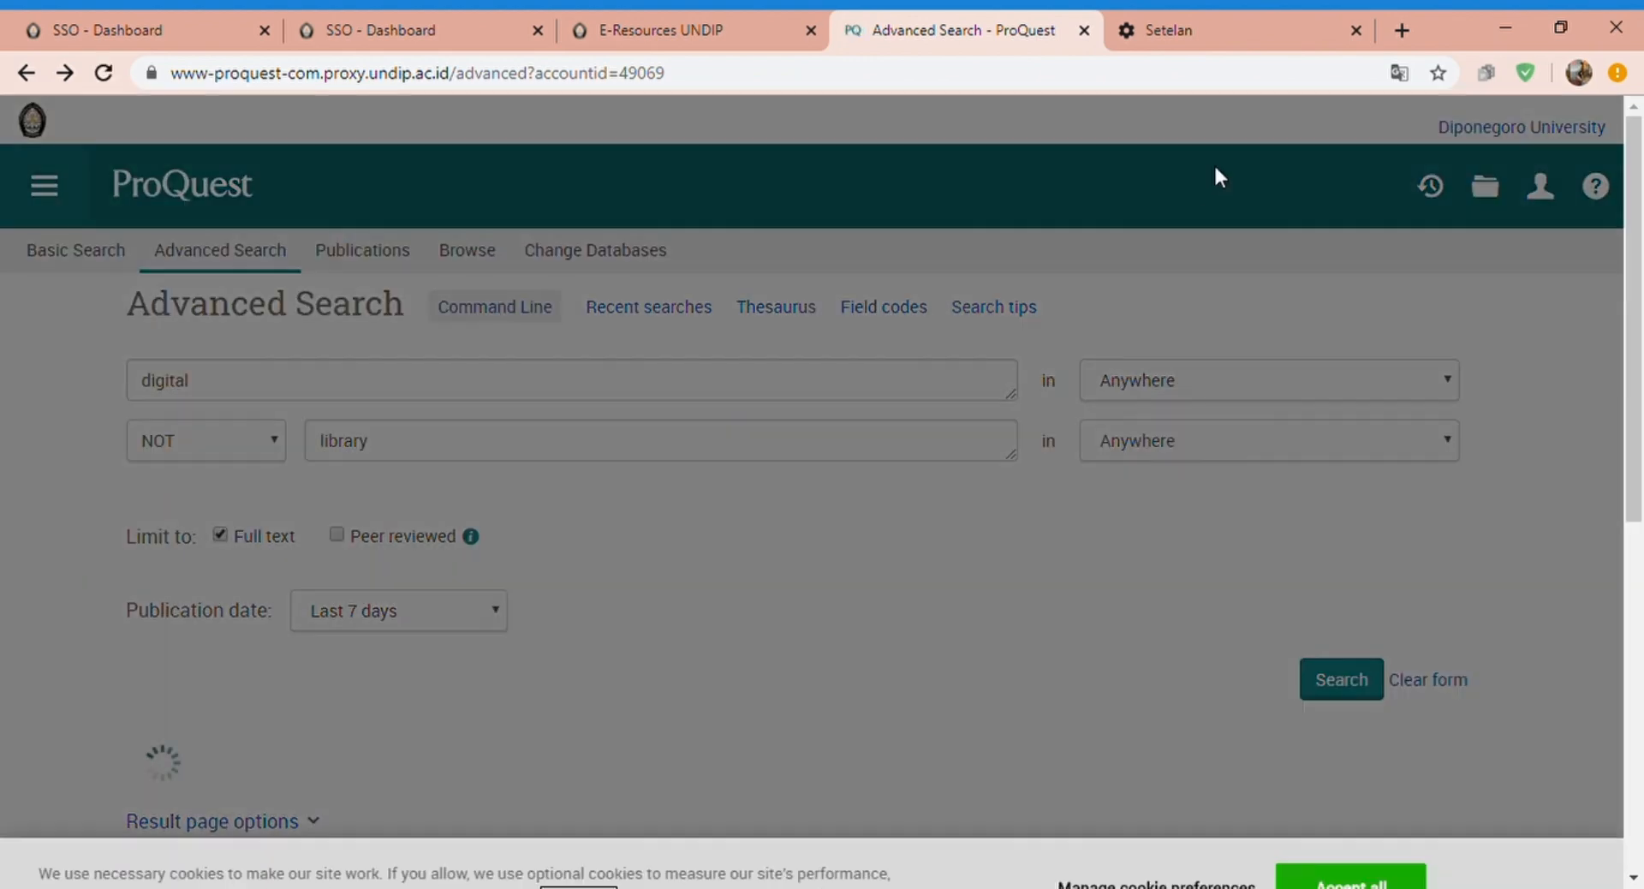
{"action": "left_click", "coordinate": [65, 73]}
{"action": "left_click", "coordinate": [43, 189]}
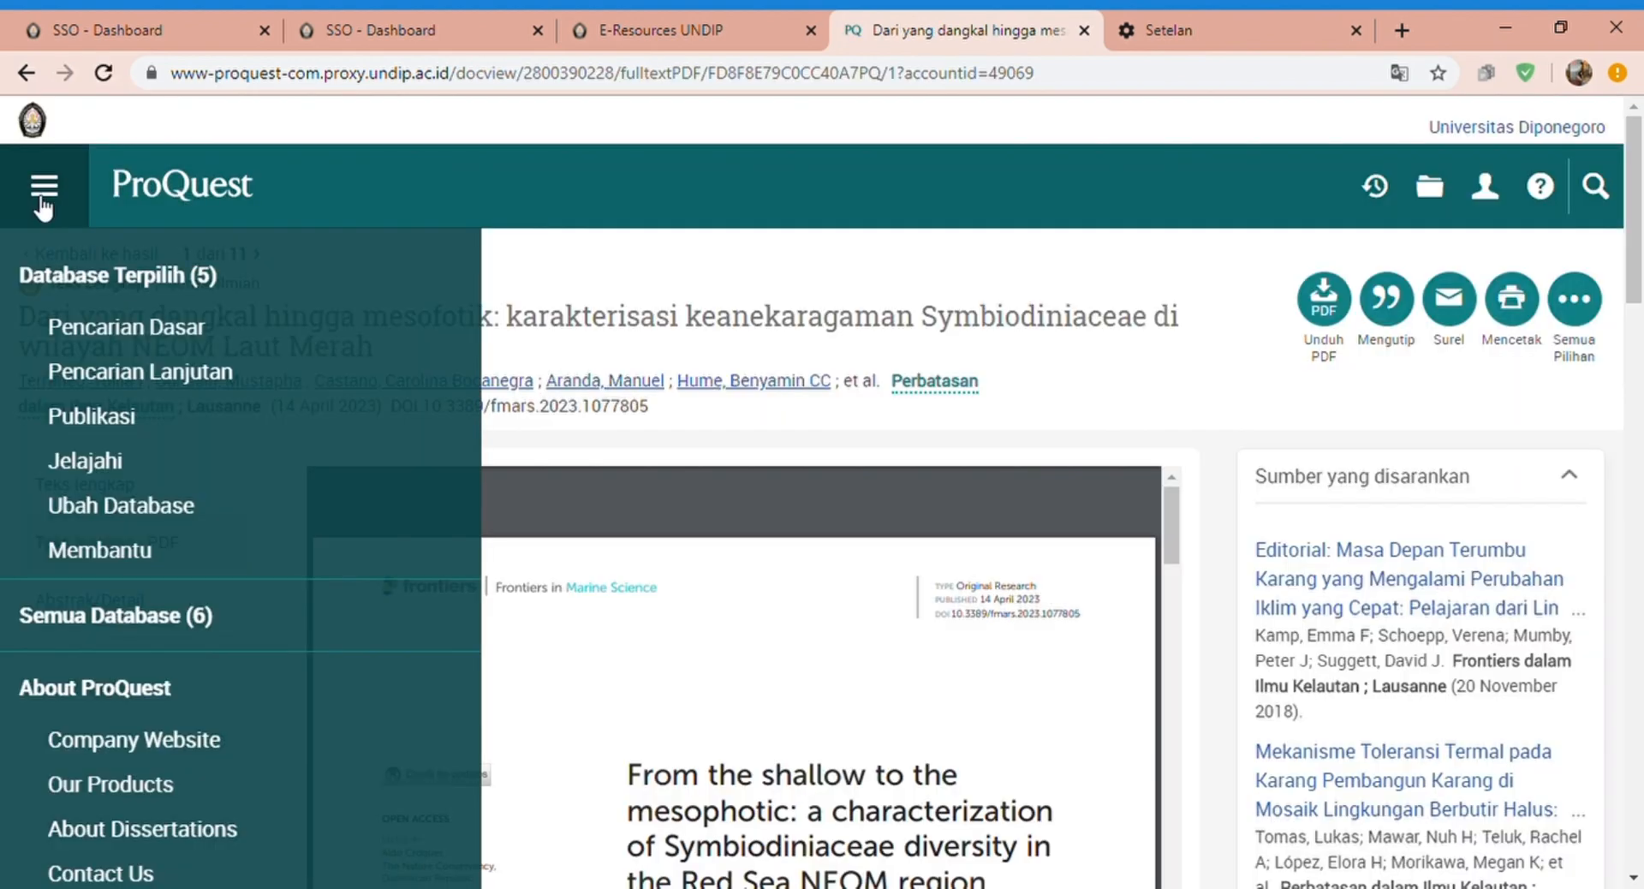
{"action": "left_click", "coordinate": [133, 418]}
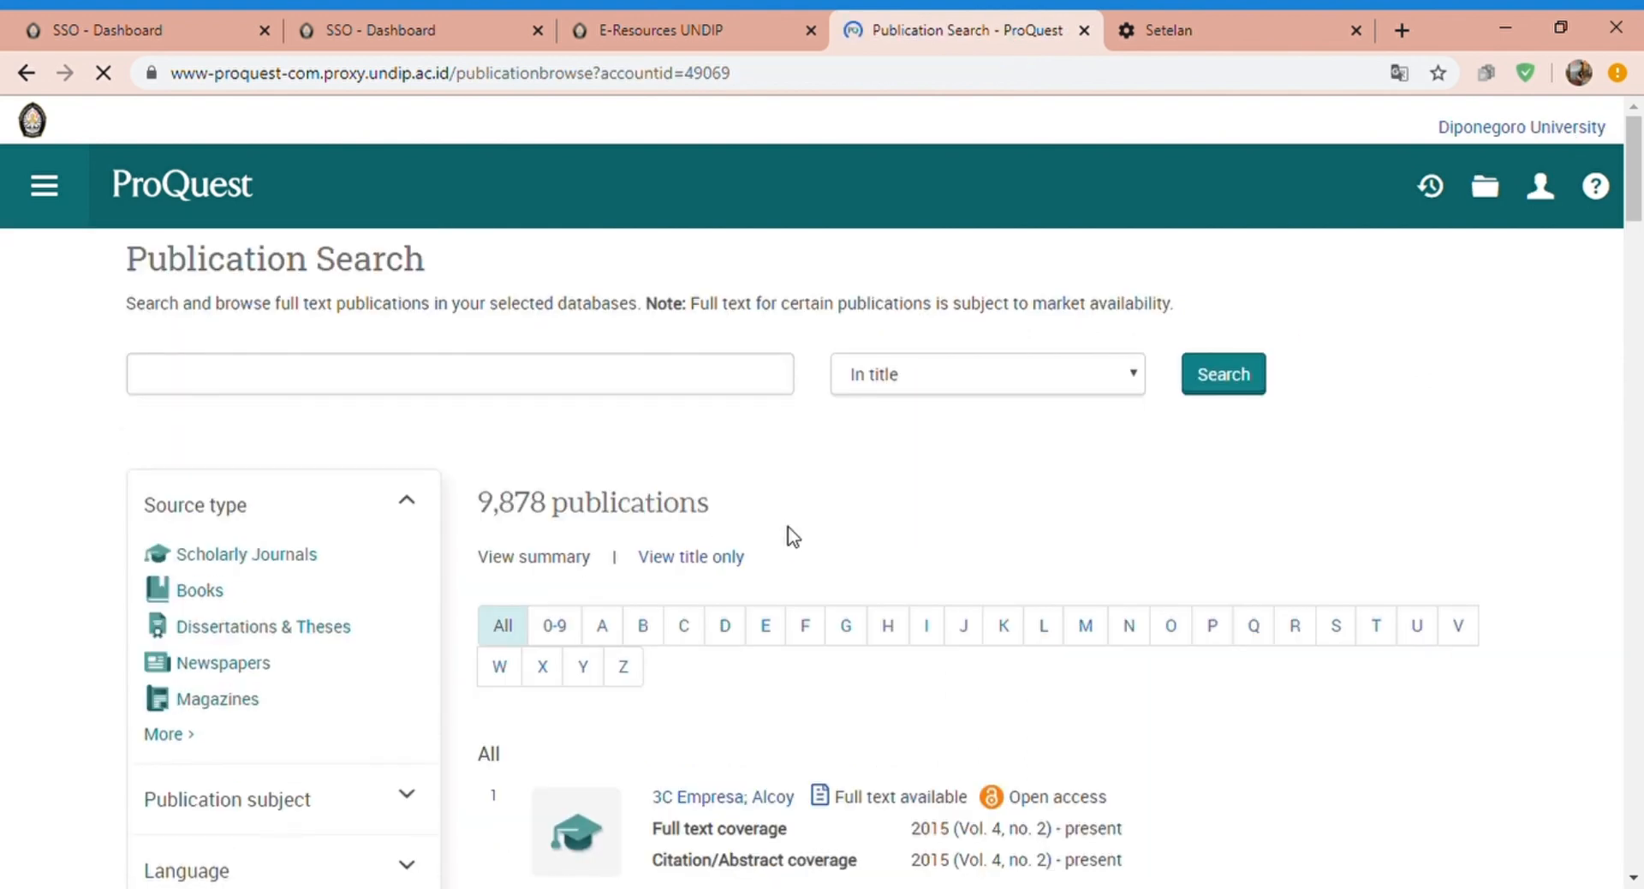
Search the publications for "digital library" with the search field set to subject (Dalam subjek)
{"action": "scroll", "coordinate": [685, 342], "scroll_direction": "down", "scroll_amount": 2}
{"action": "left_click", "coordinate": [643, 225]}
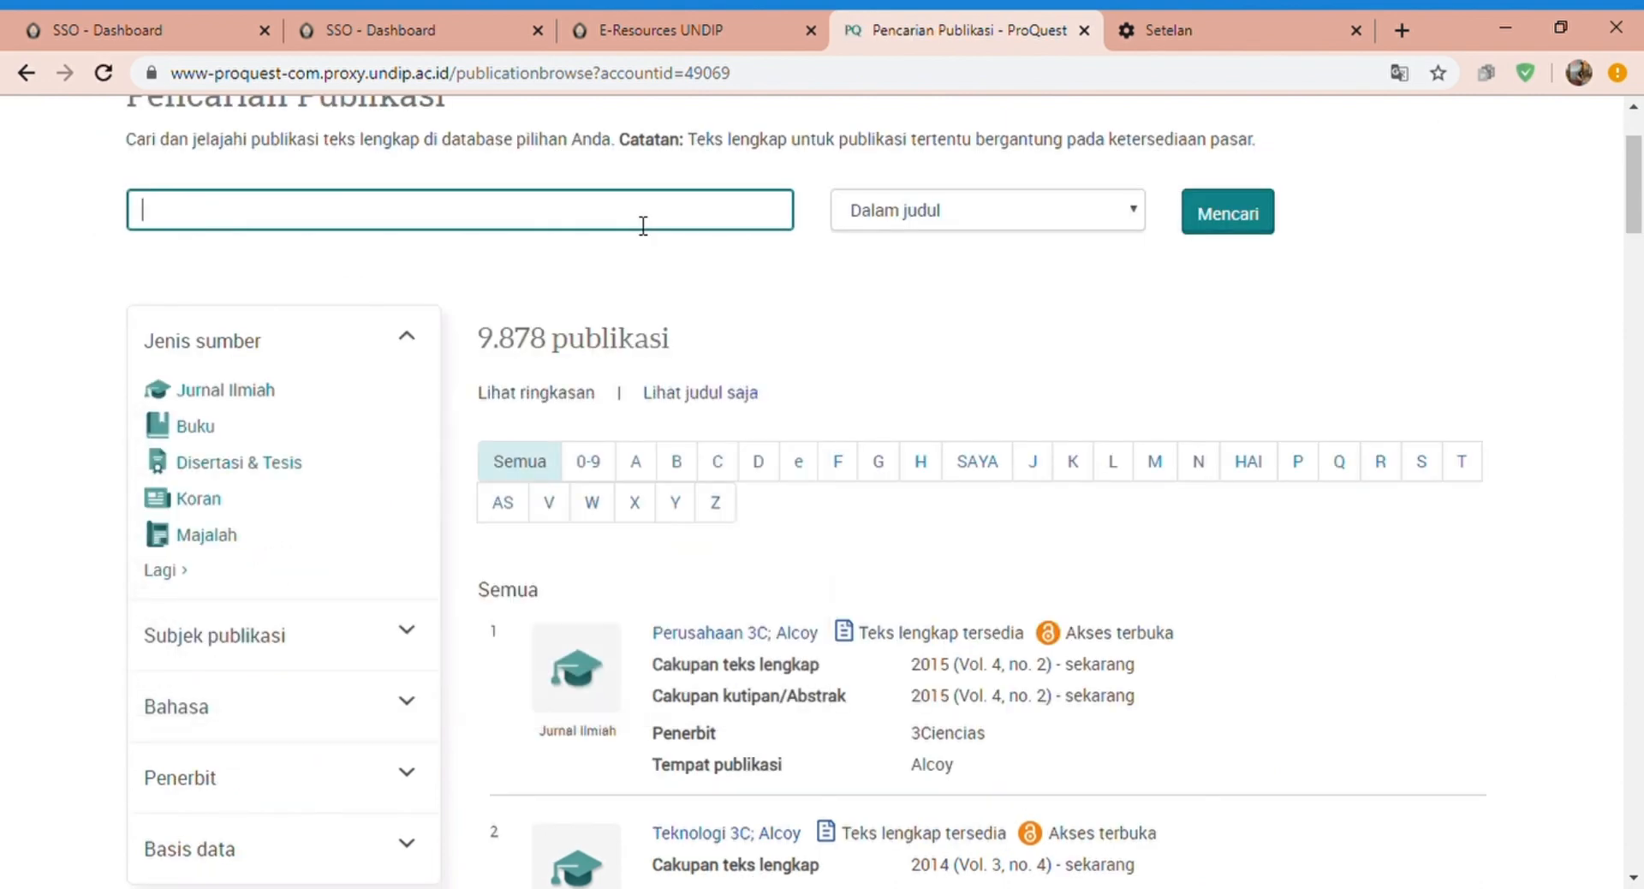
{"action": "type", "text": "digita"}
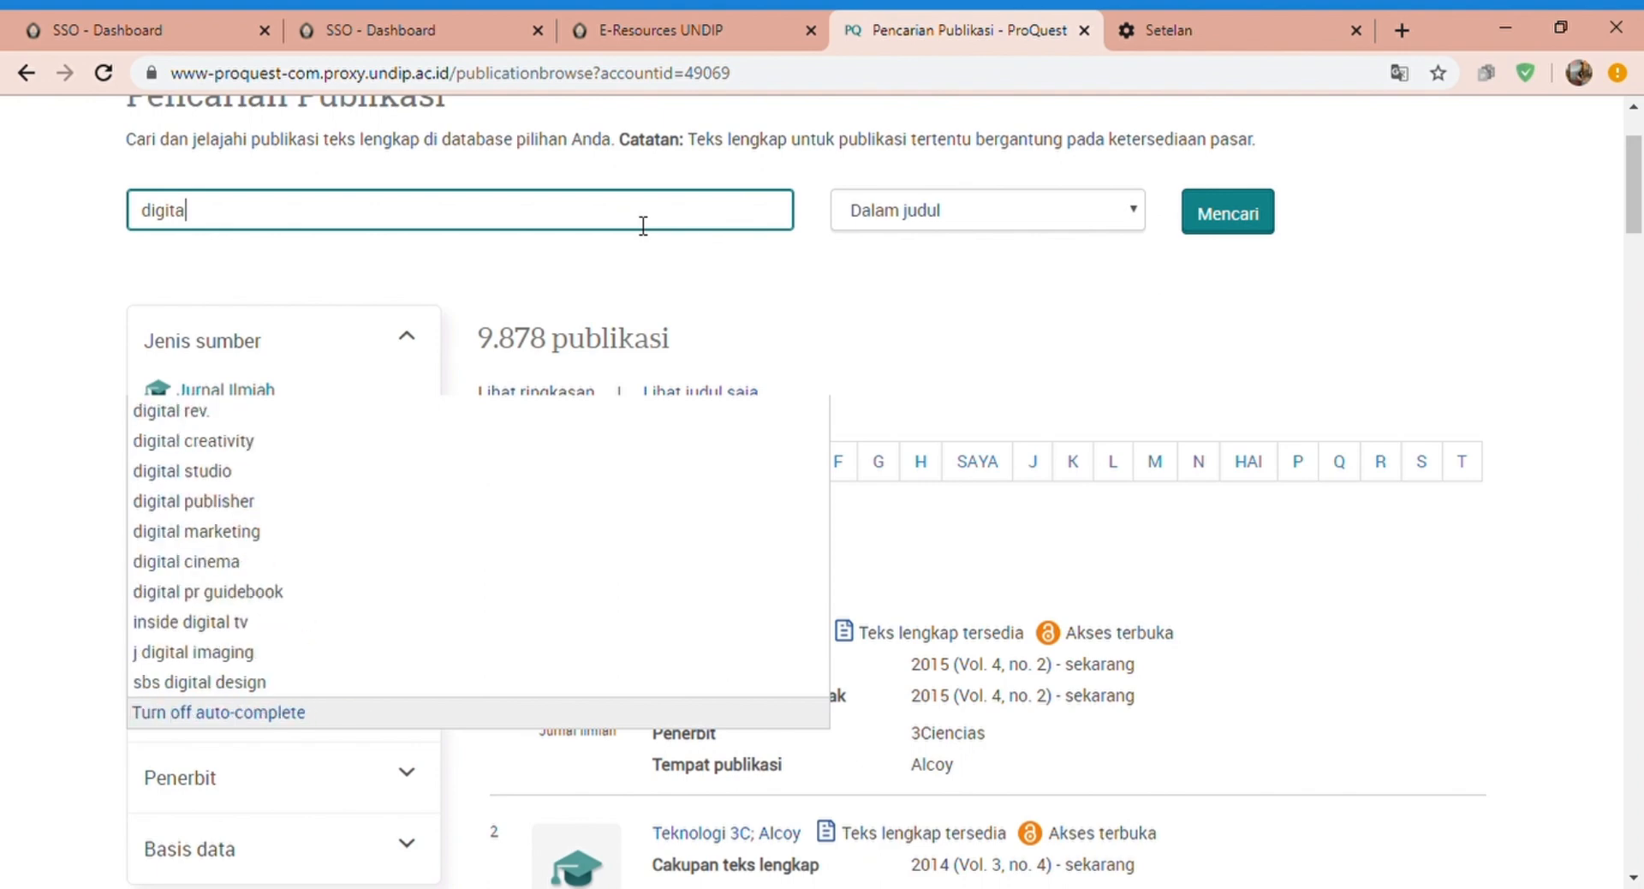
{"action": "type", "text": "l library"}
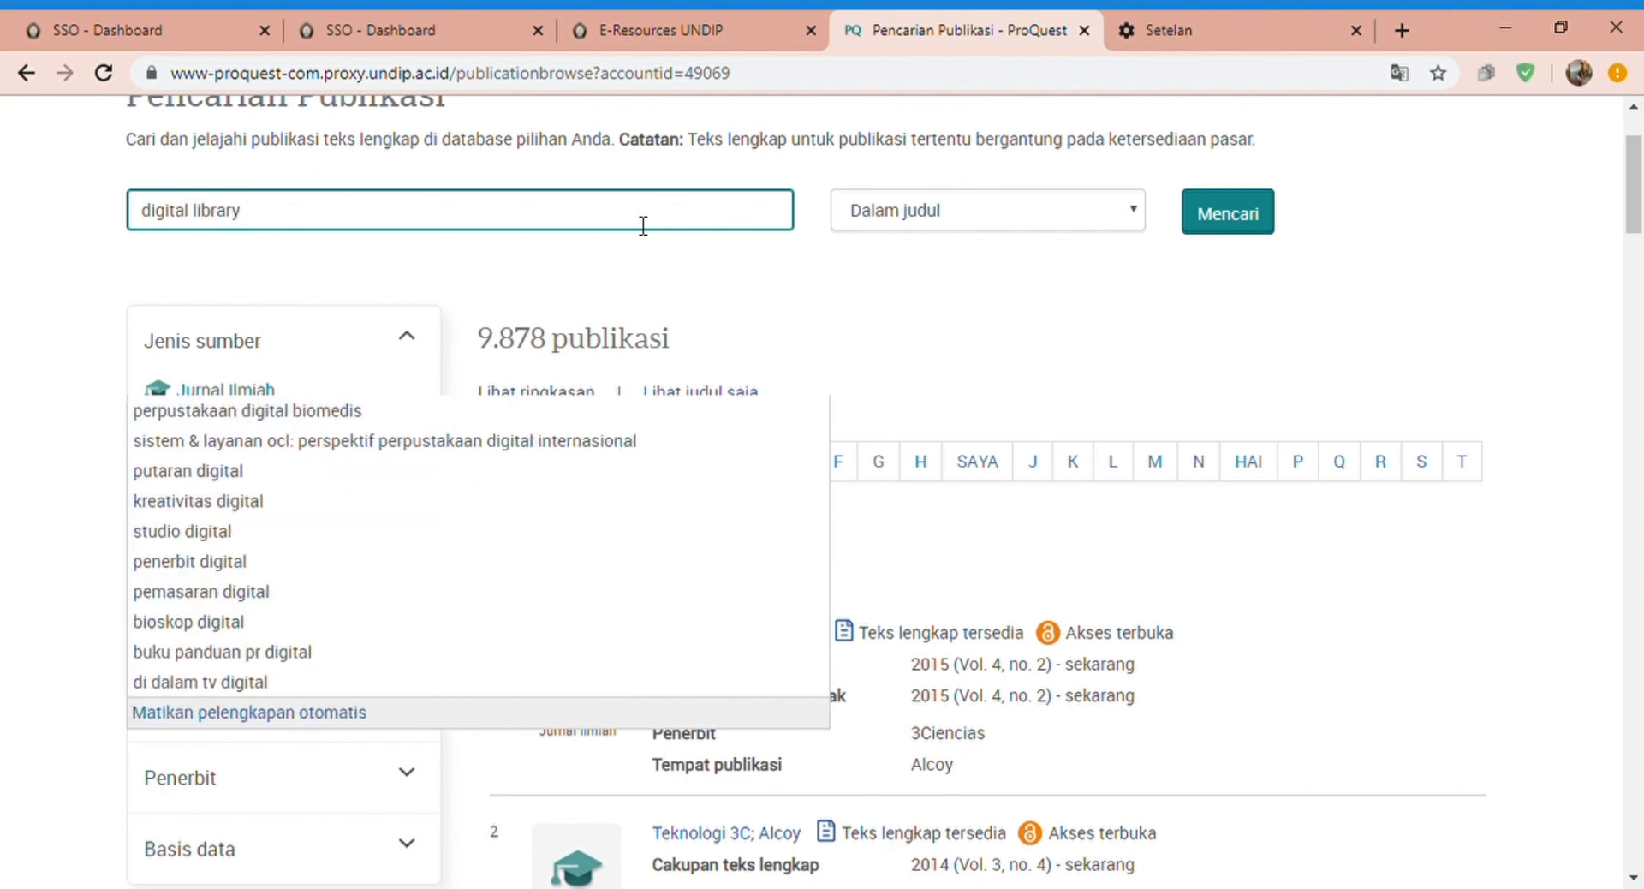
{"action": "left_click", "coordinate": [1127, 209]}
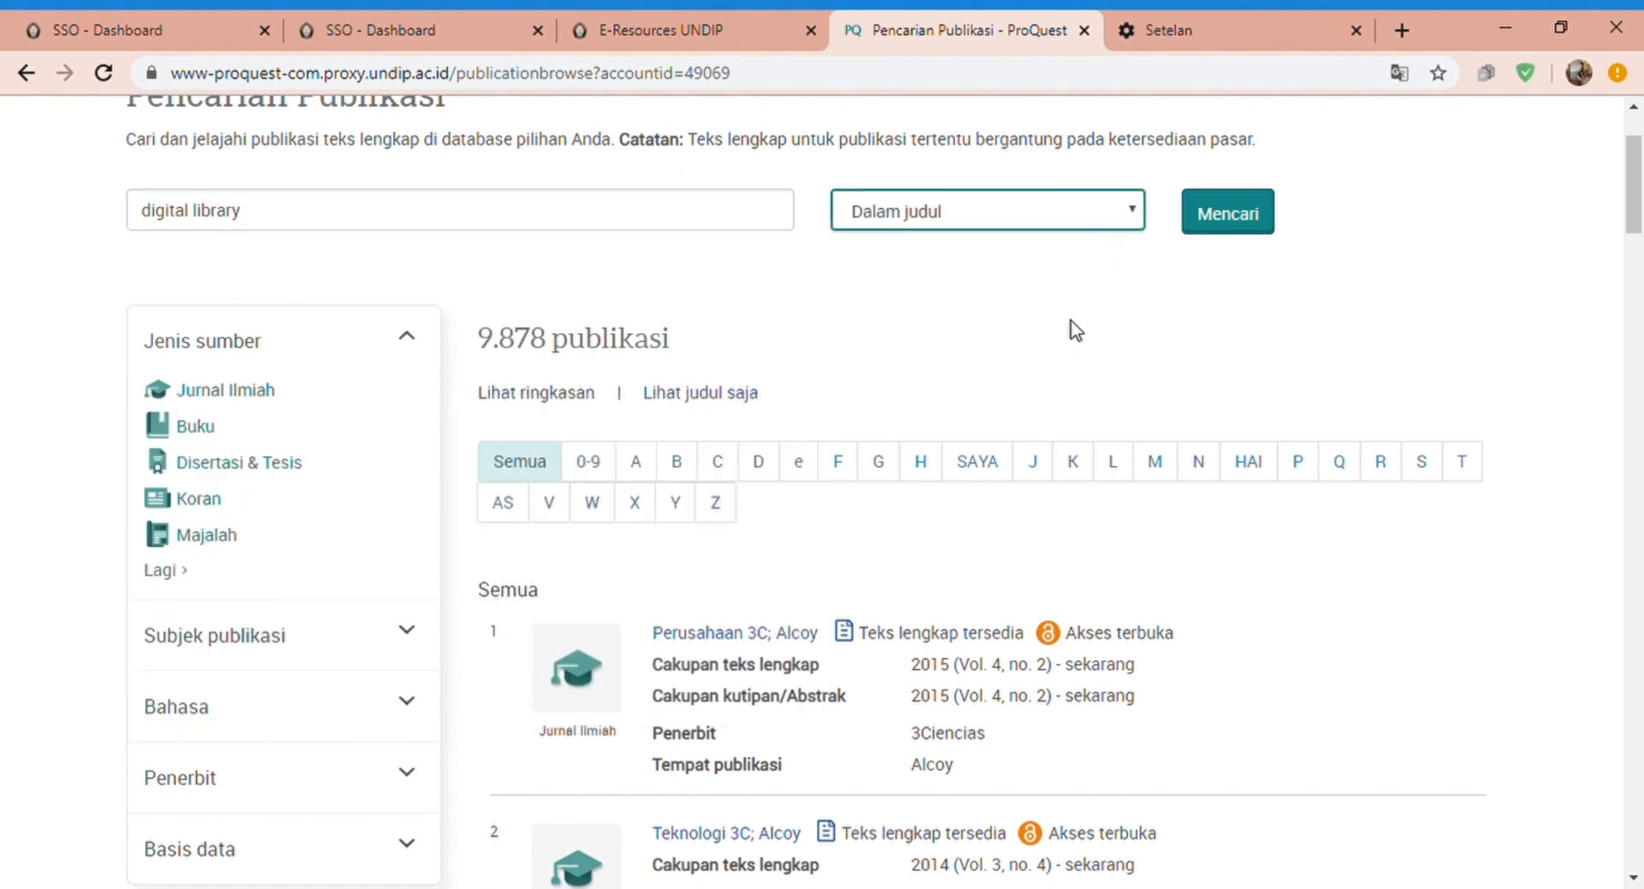
{"action": "key", "text": "Down"}
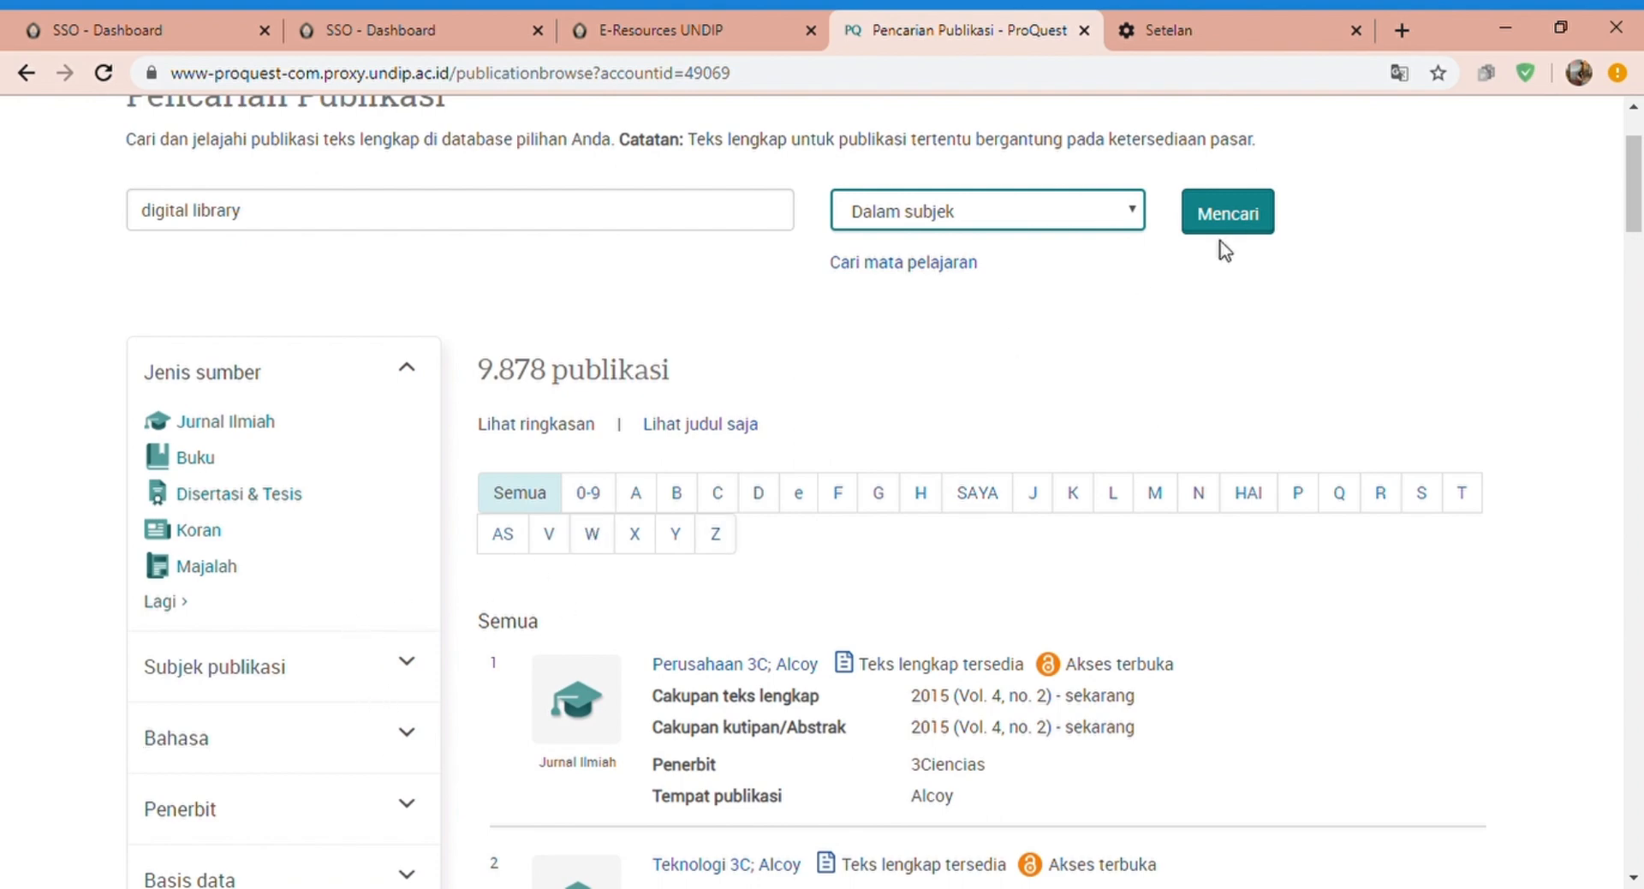
{"action": "left_click", "coordinate": [1252, 218]}
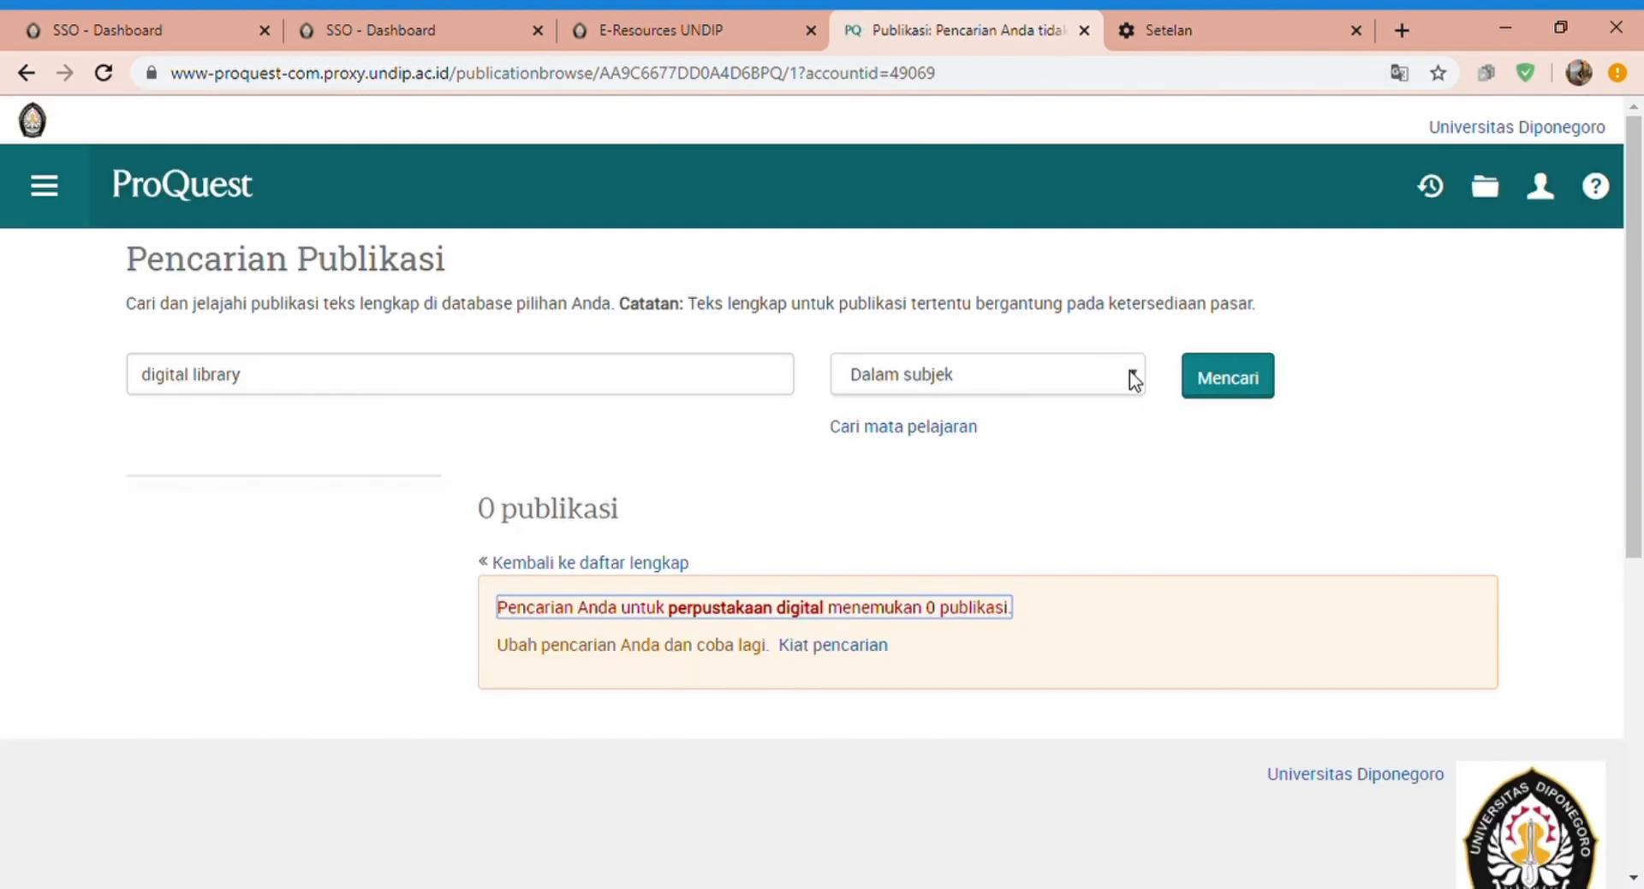
Rerun the "digital library" publication search by title (Dalam judul) and look through the Digital Library Perspectives page and its issue contents
{"action": "left_click", "coordinate": [1131, 373]}
{"action": "left_click", "coordinate": [1066, 419]}
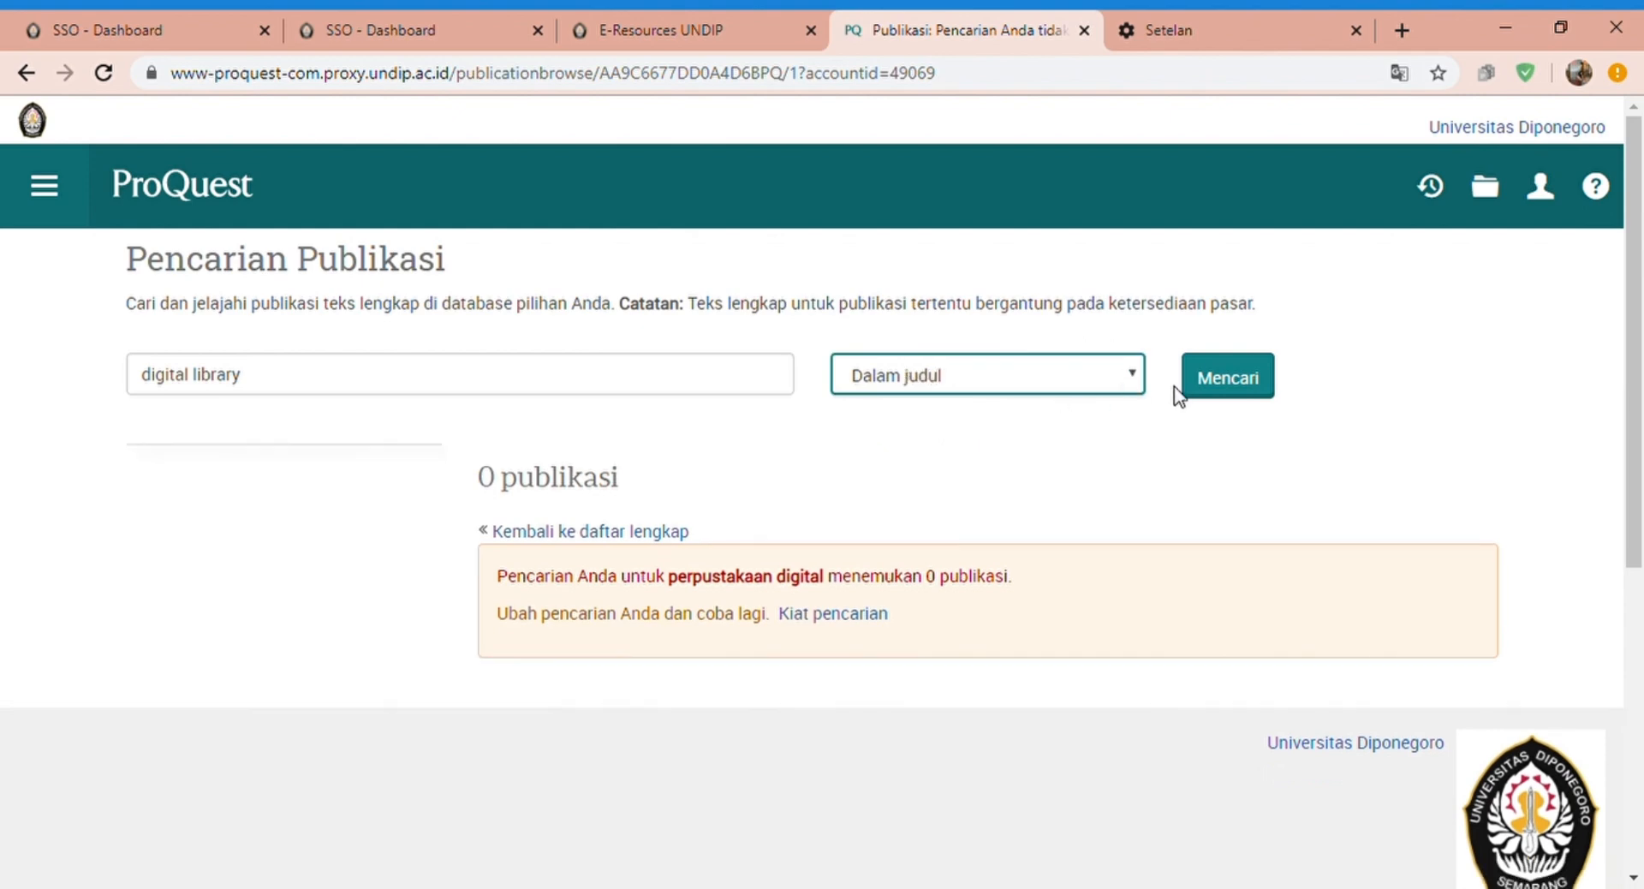
{"action": "left_click", "coordinate": [1201, 388]}
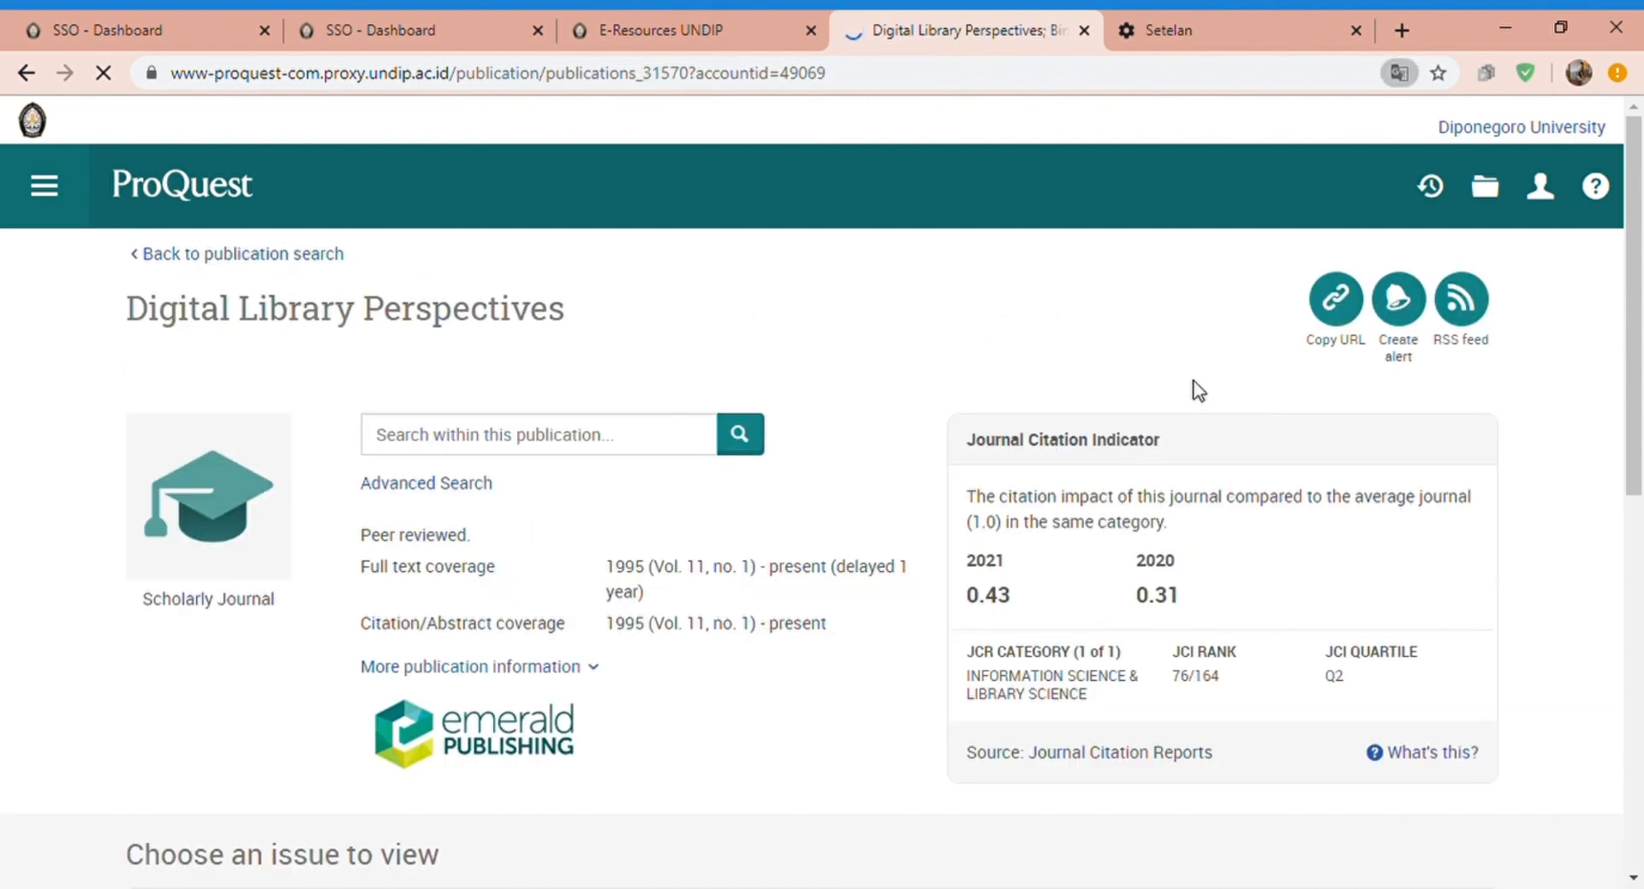
{"action": "left_click_drag", "start_coordinate": [1634, 329], "coordinate": [1634, 355]}
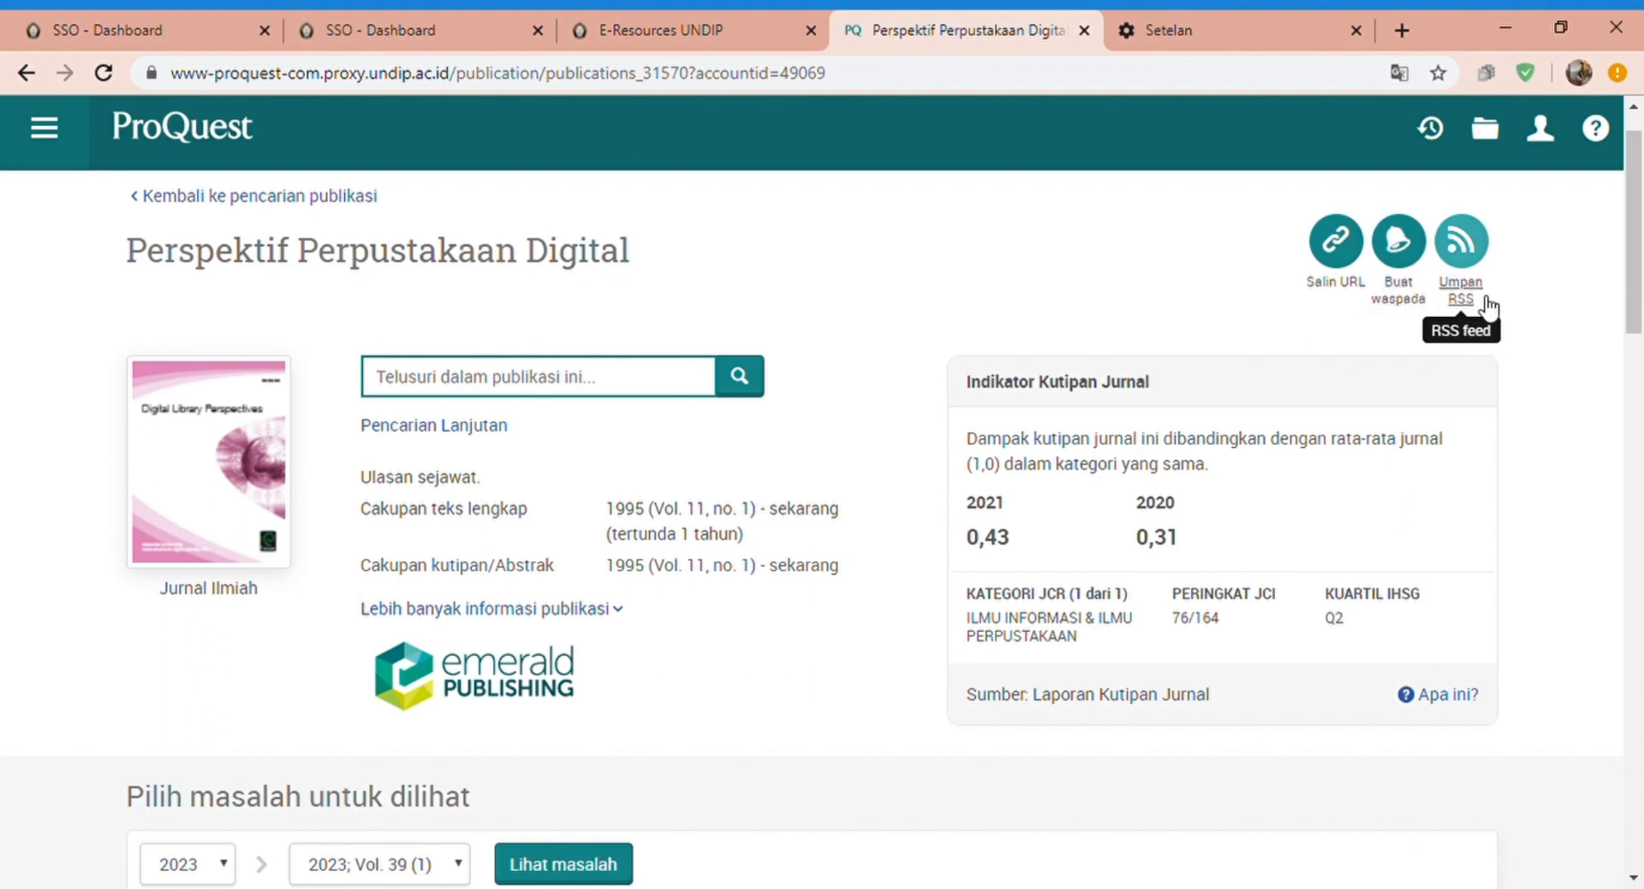
{"action": "left_click_drag", "start_coordinate": [1634, 244], "coordinate": [1576, 392]}
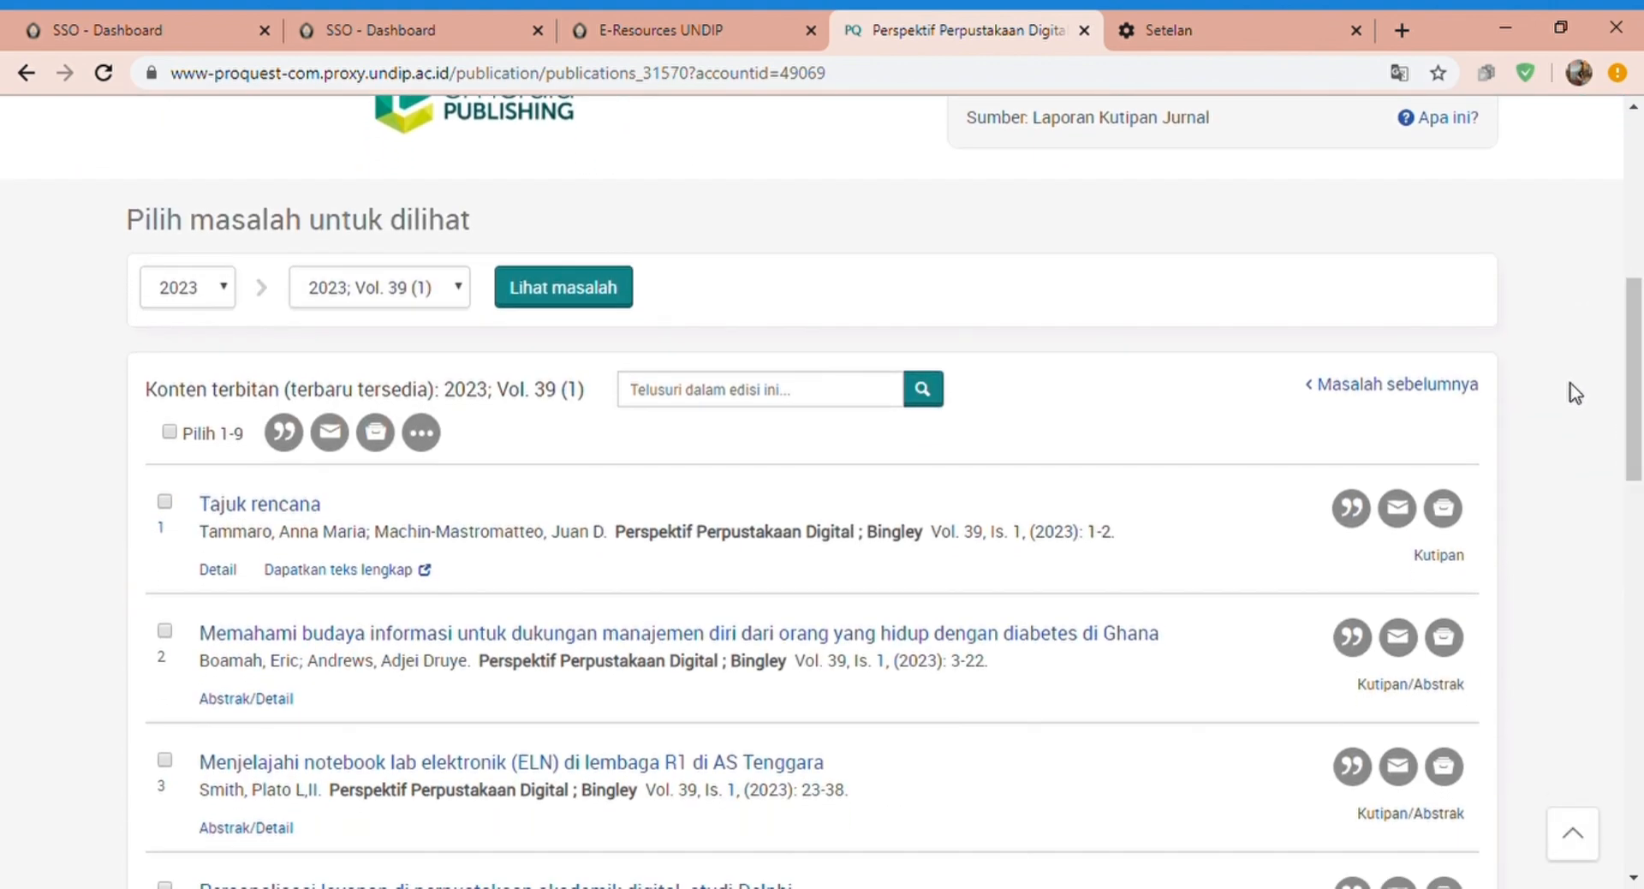
{"action": "scroll", "coordinate": [1614, 445], "scroll_direction": "down", "scroll_amount": 5}
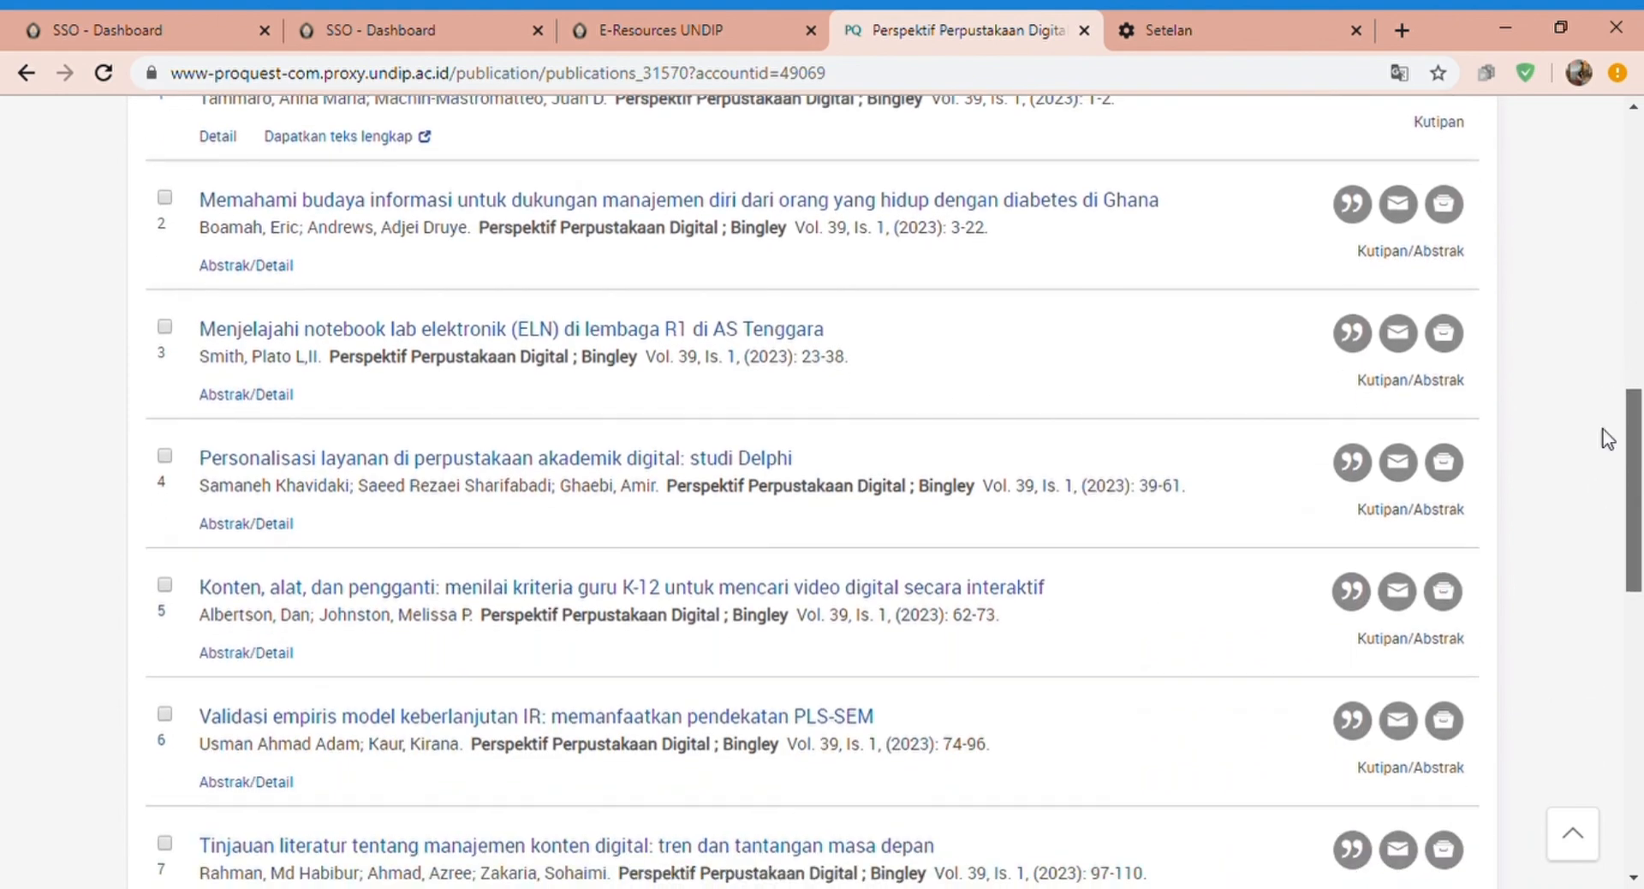
{"action": "left_click_drag", "start_coordinate": [1632, 438], "coordinate": [1642, 150]}
Leave the journal page, open the page for browsing topics and featured content (Jelajahi), and accept the cookies
{"action": "left_click", "coordinate": [74, 200]}
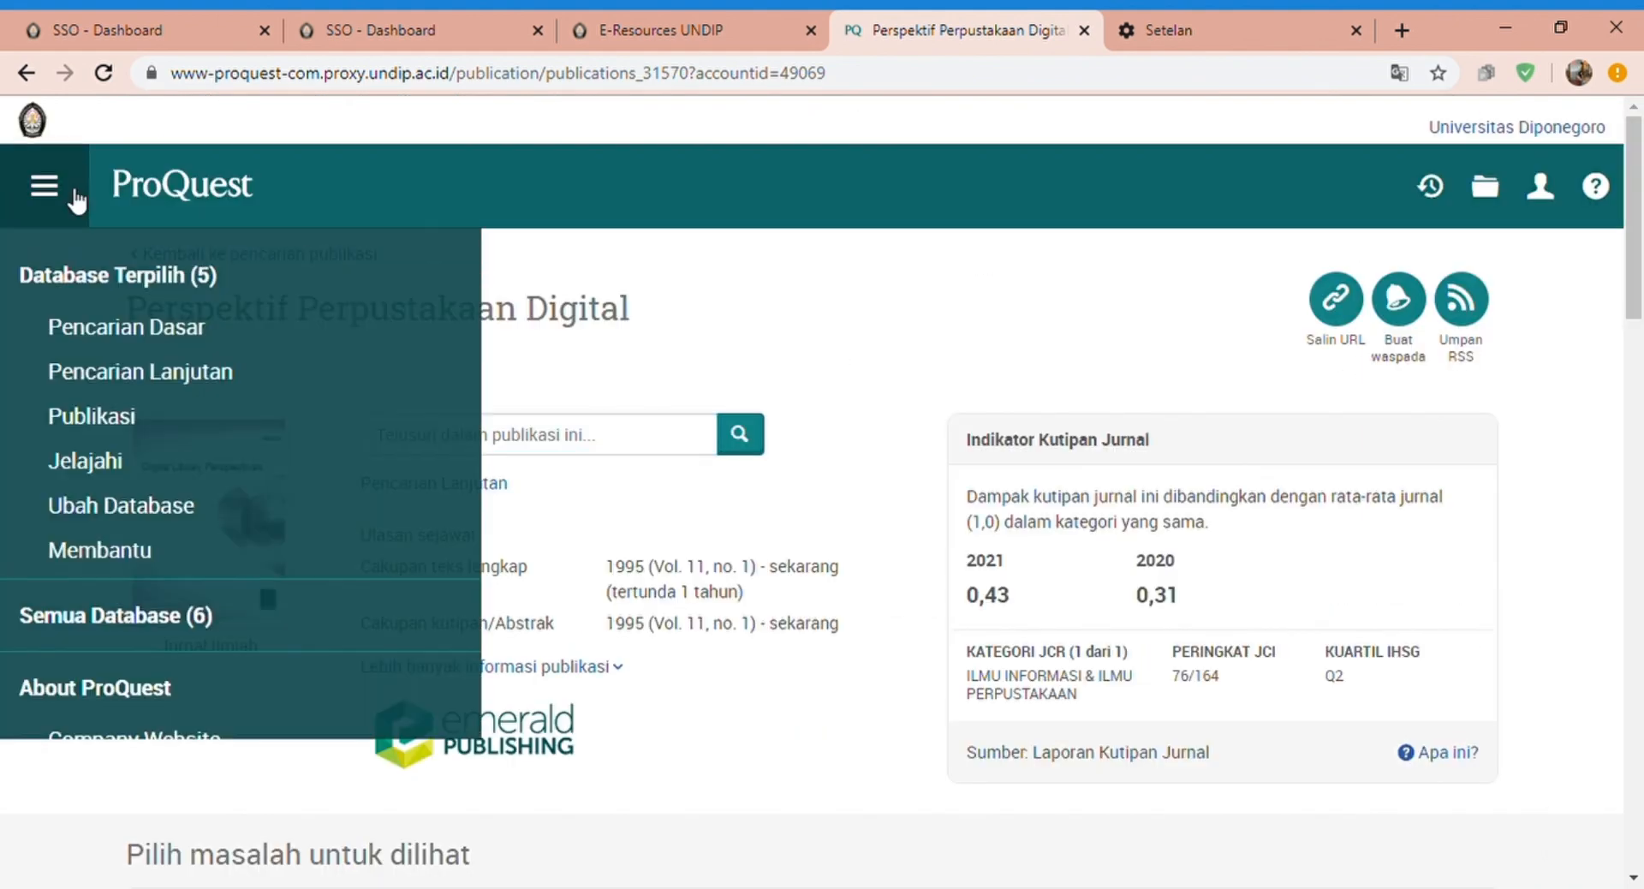
{"action": "left_click", "coordinate": [120, 475]}
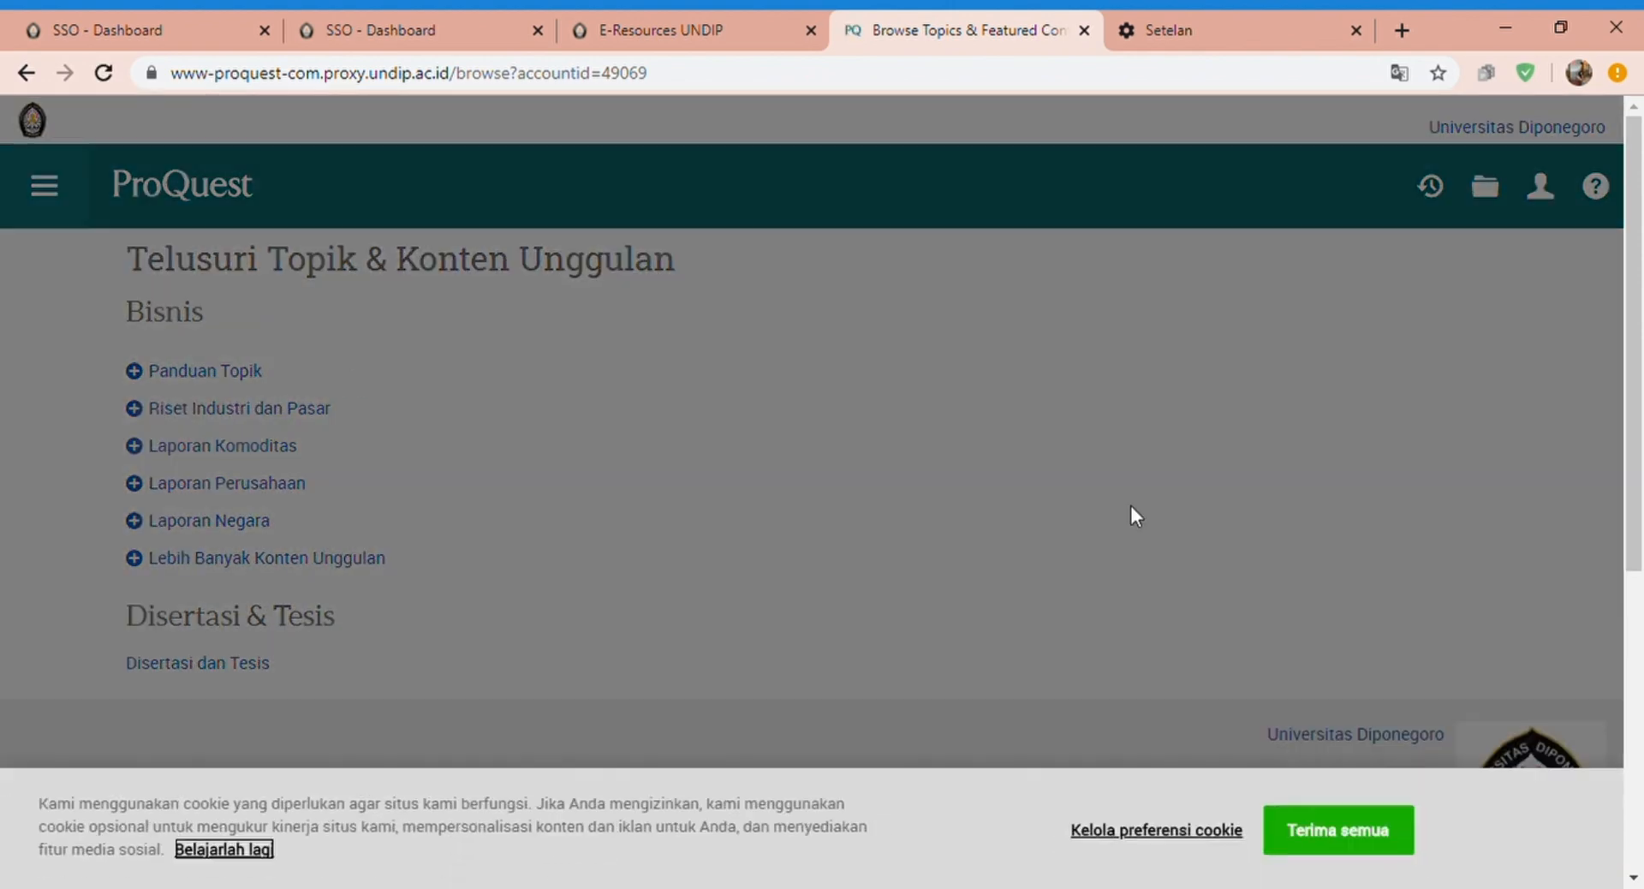
{"action": "left_click", "coordinate": [1323, 839]}
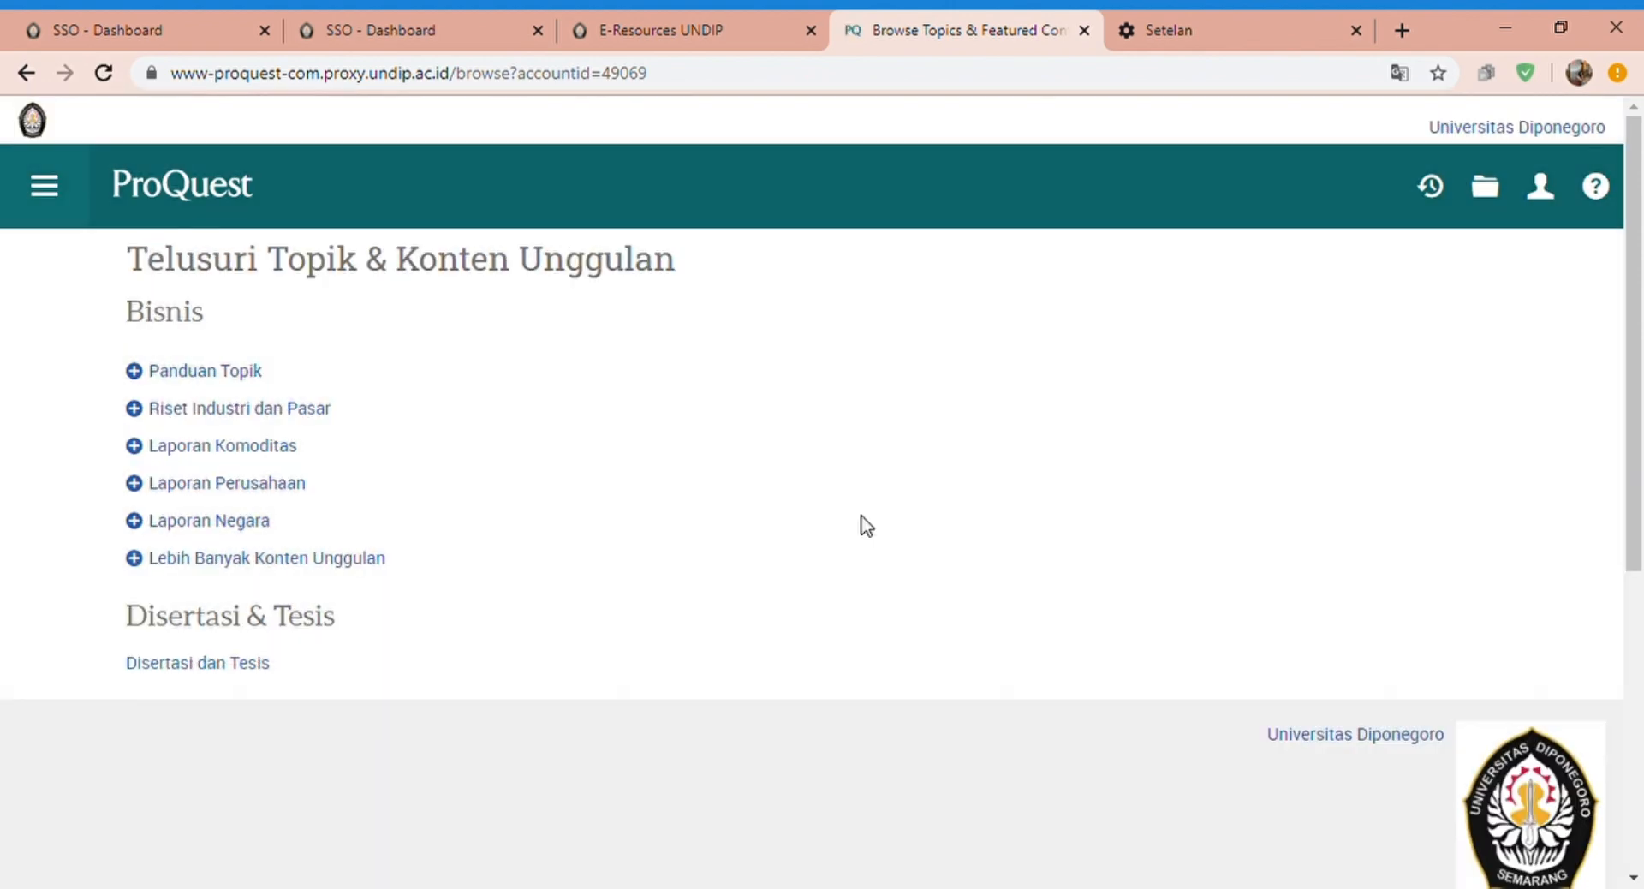
Expand the business topic guide (Panduan Topik), open its topic paths page, and accept the cookies
{"action": "left_click", "coordinate": [153, 379]}
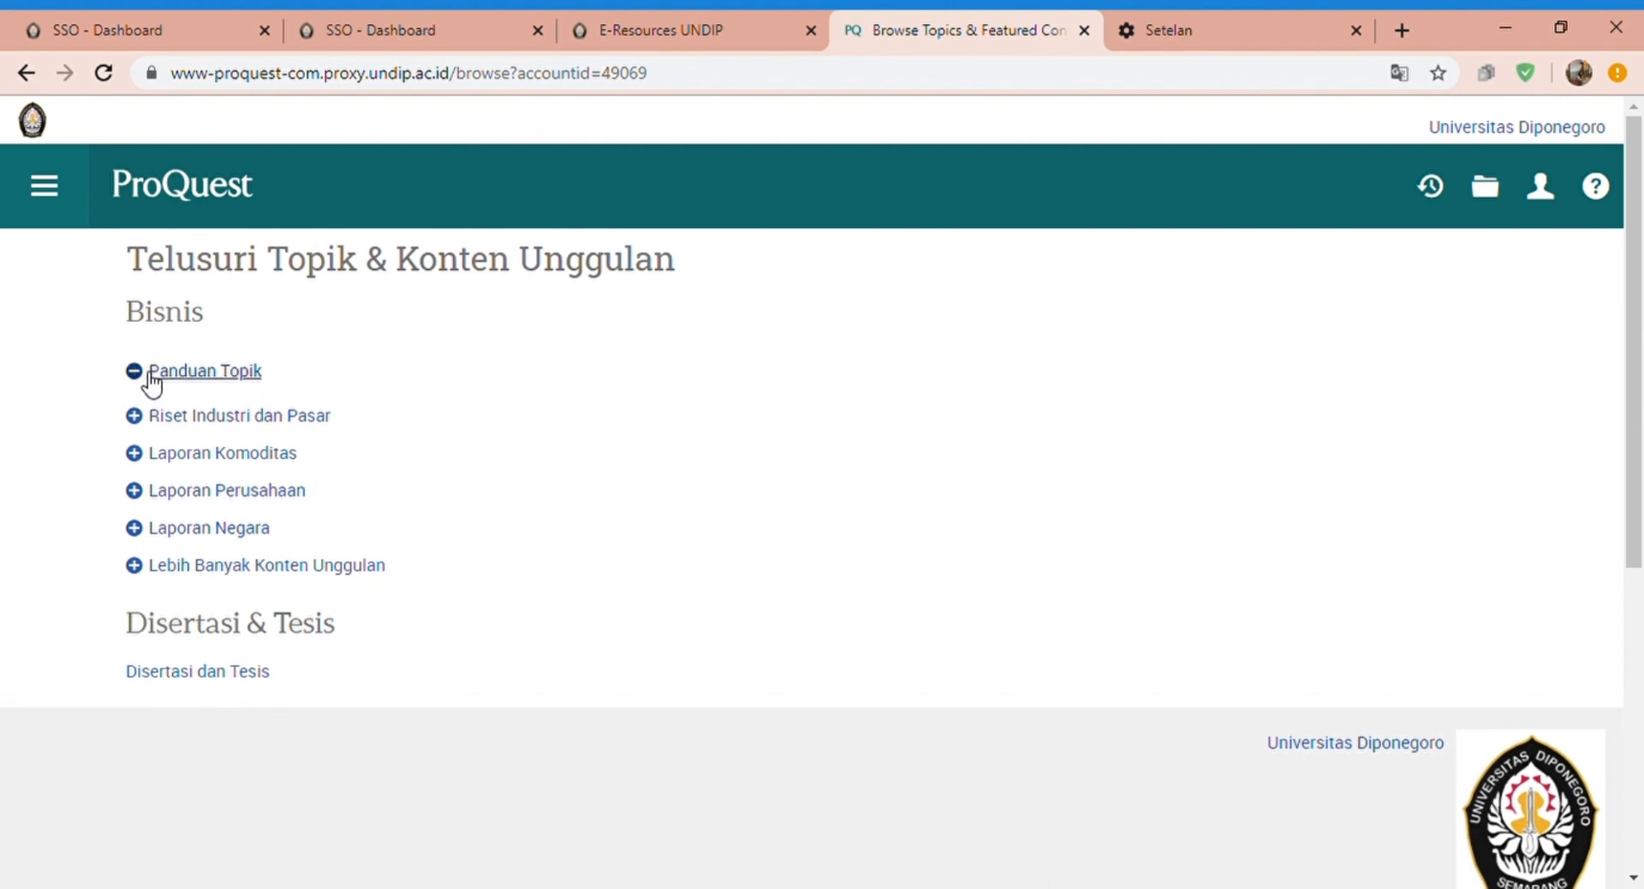
{"action": "left_click", "coordinate": [199, 408]}
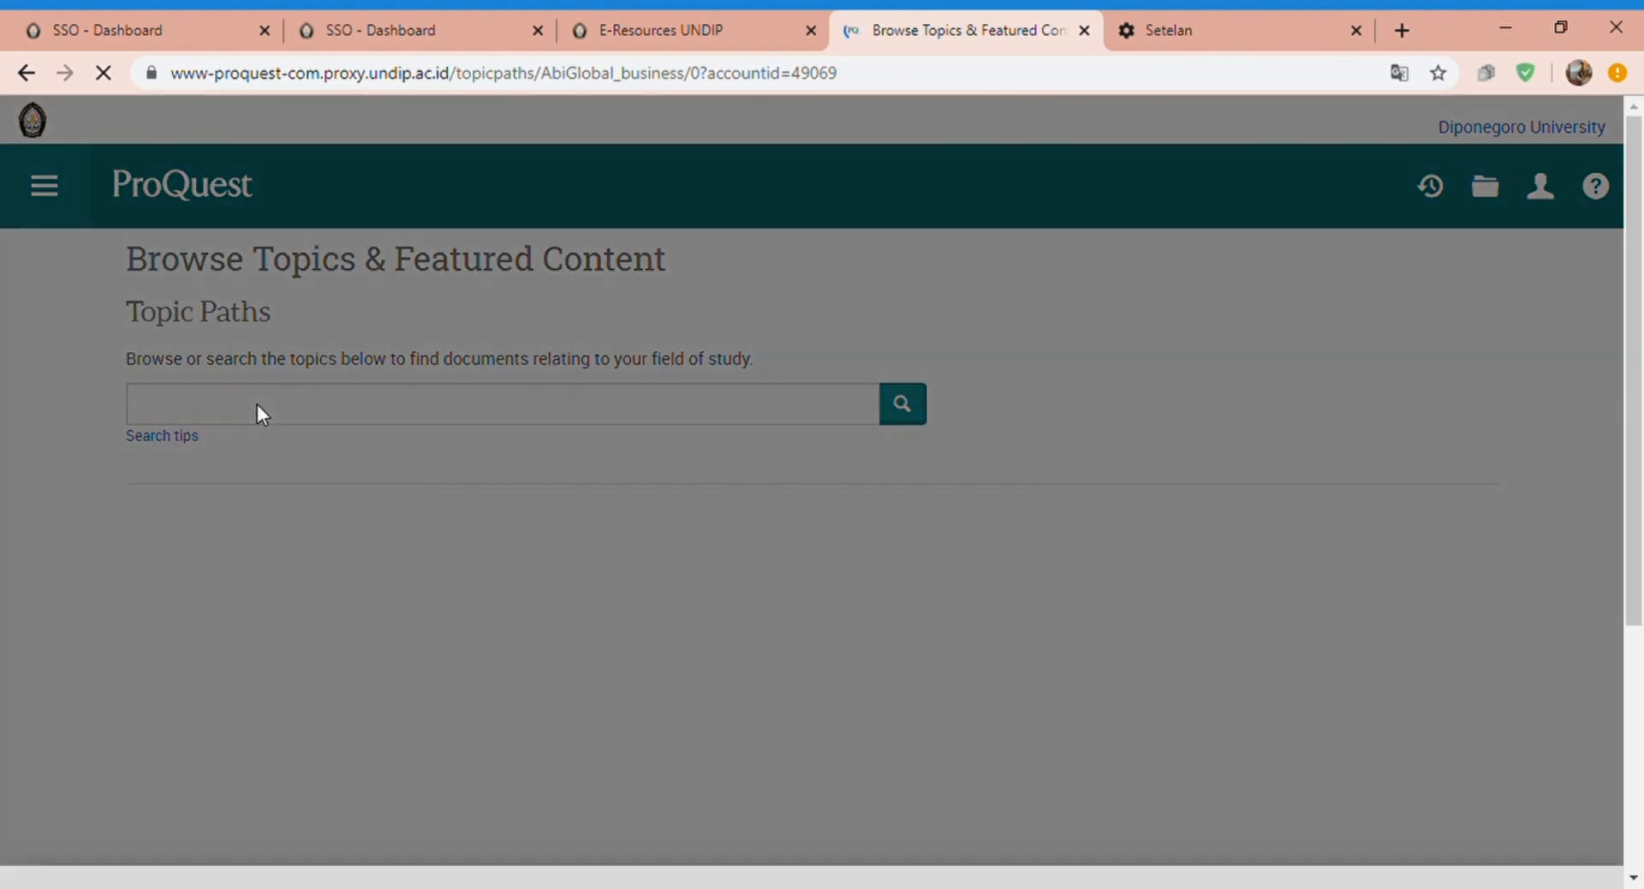
{"action": "left_click", "coordinate": [1330, 829]}
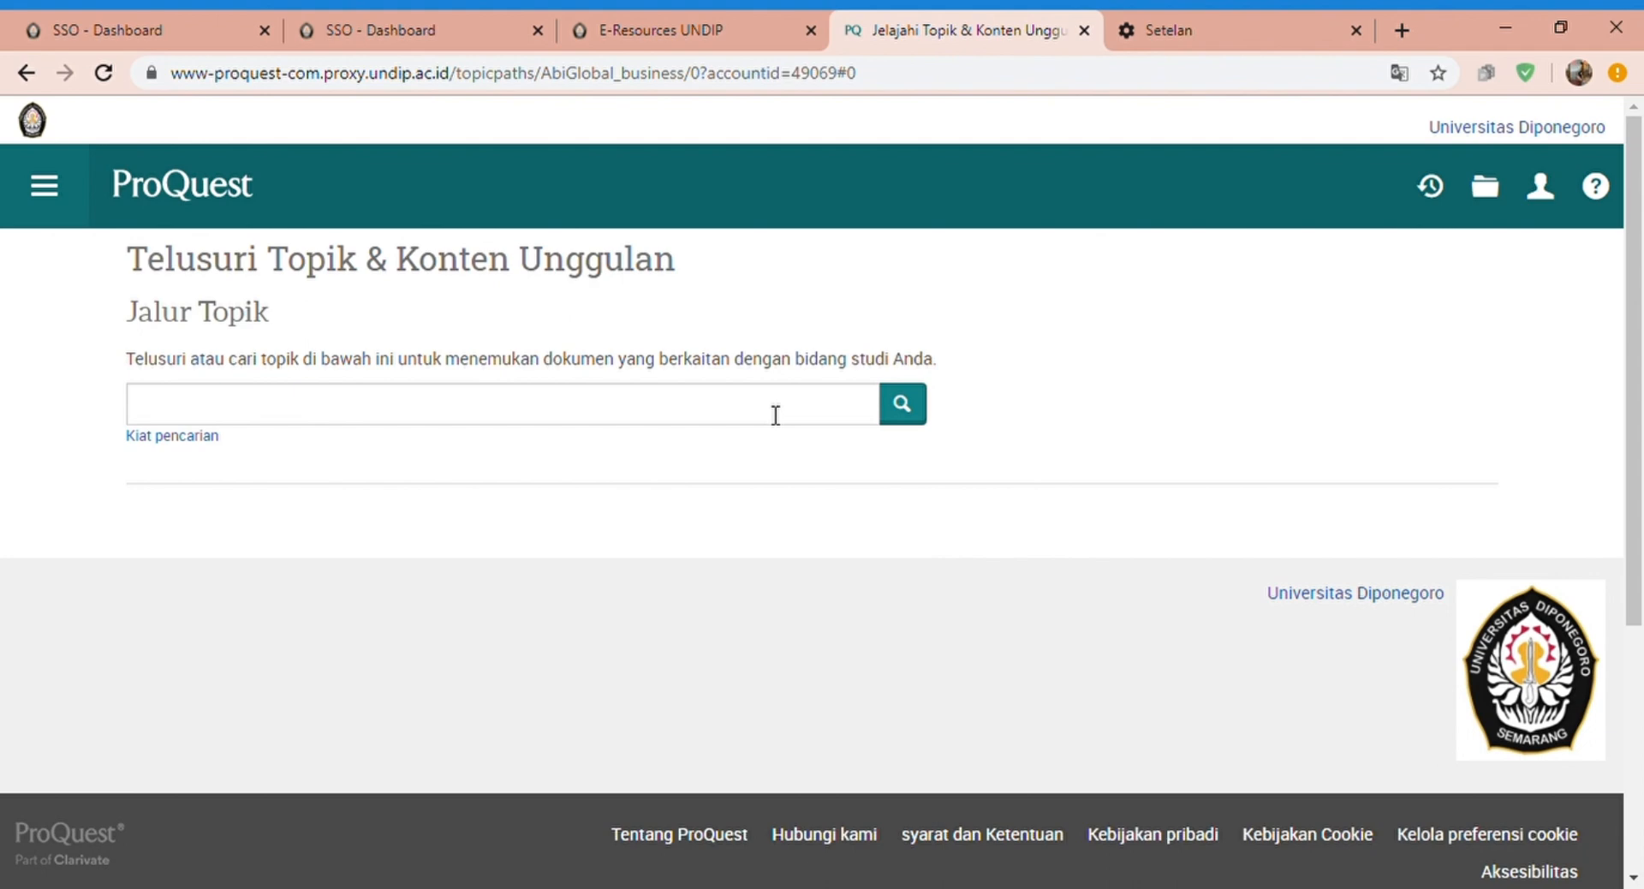
Search the topic paths for "library"
{"action": "left_click", "coordinate": [776, 415]}
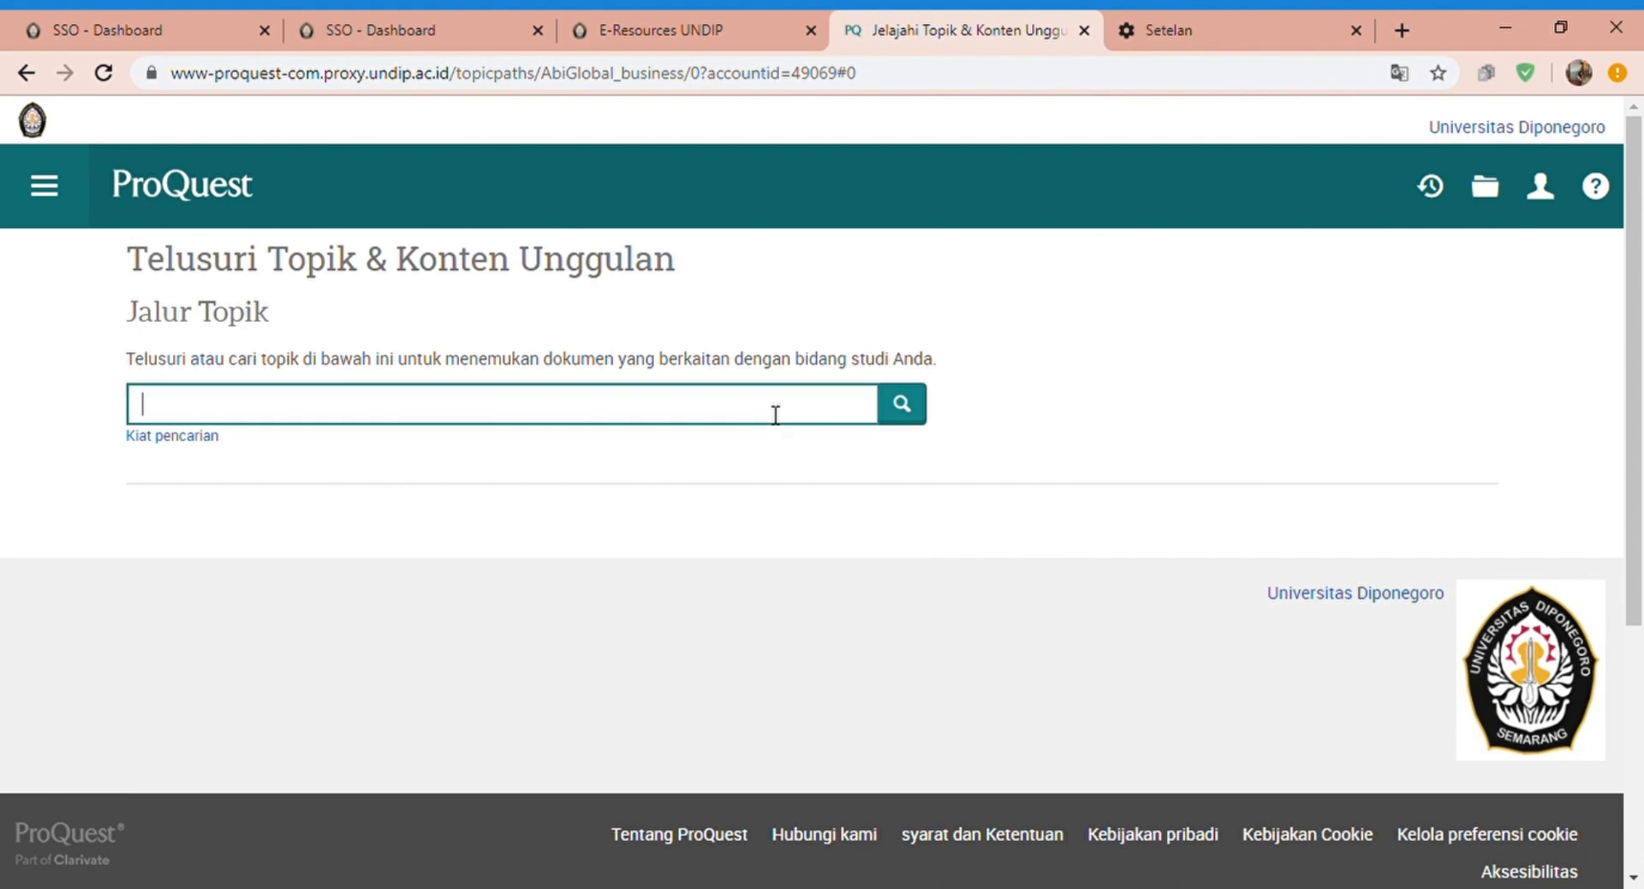
{"action": "type", "text": "library"}
{"action": "key", "text": "Return"}
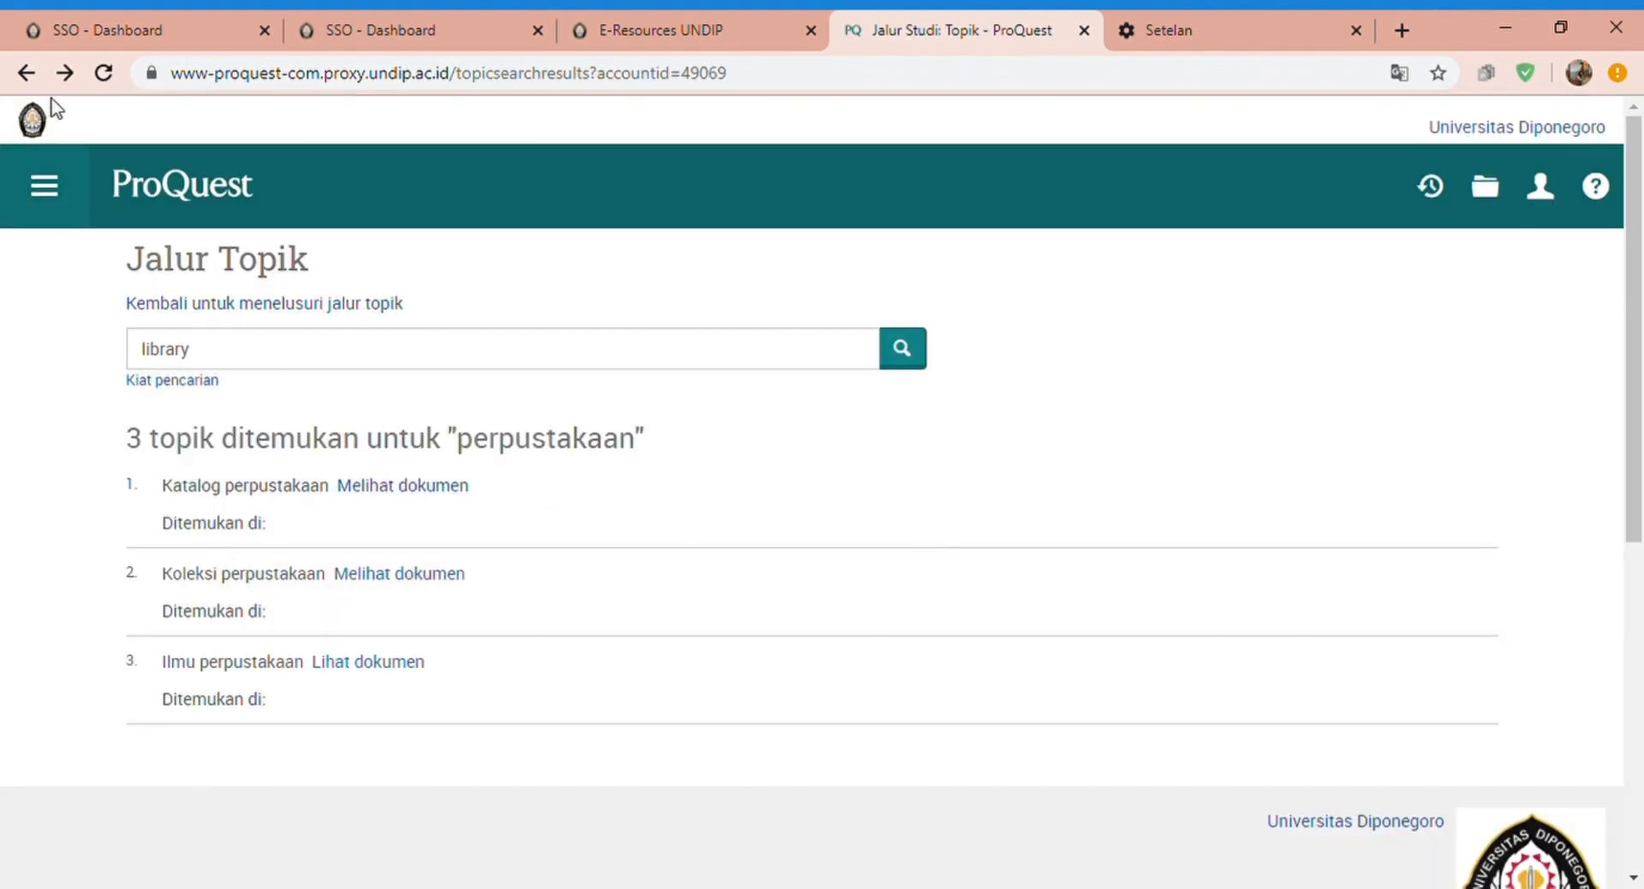
Return from the "library" topic results to the topic paths page and begin a new topic search
{"action": "left_click", "coordinate": [26, 74]}
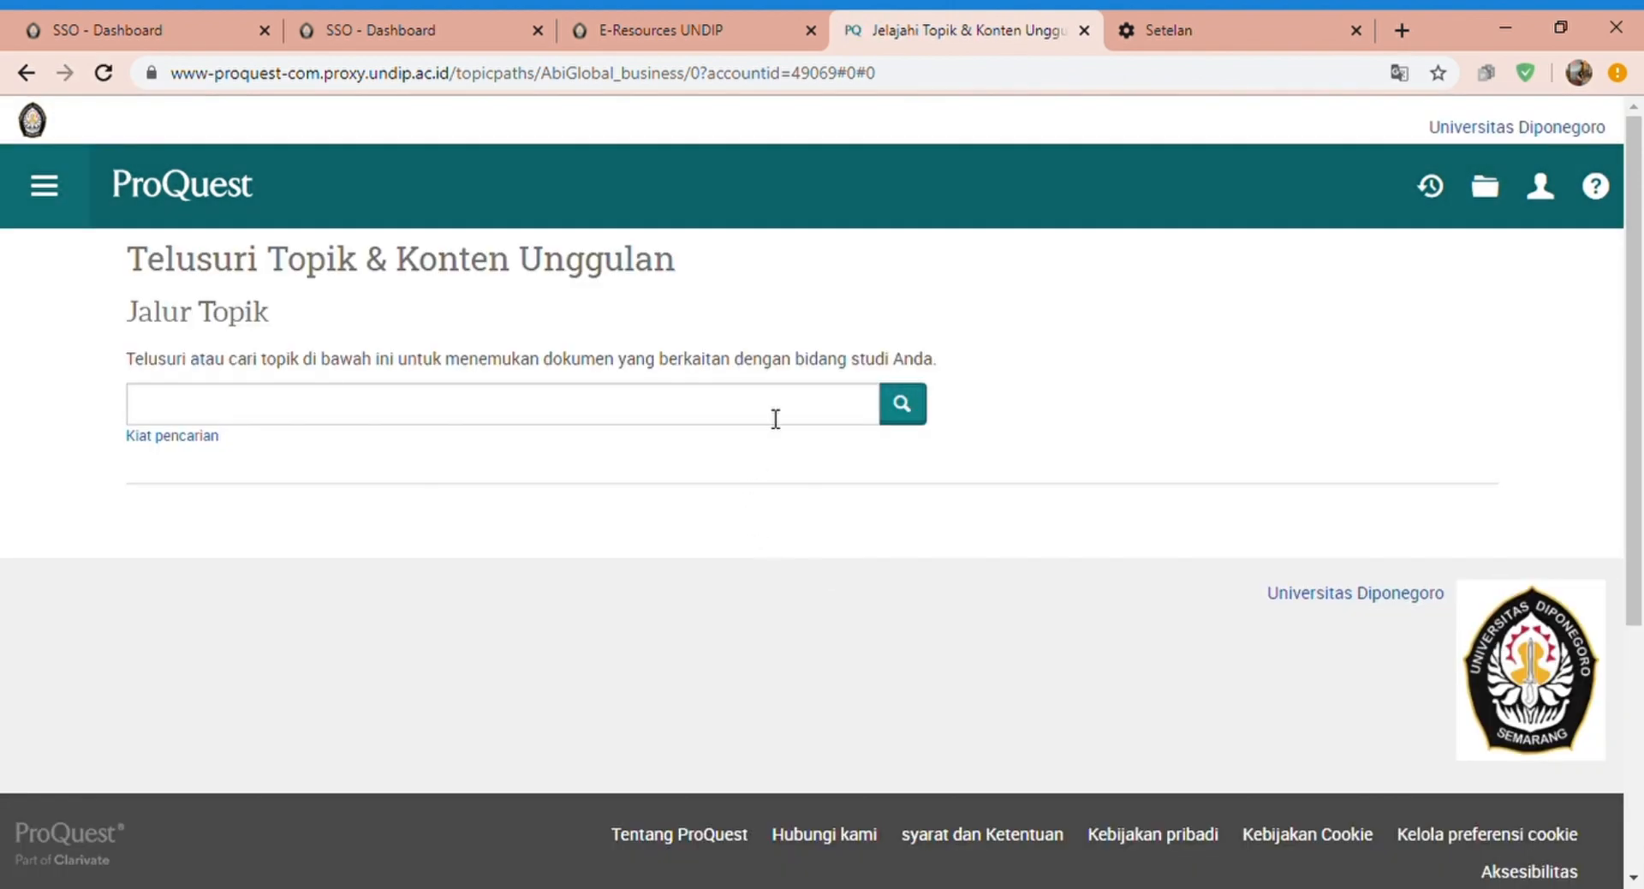
{"action": "left_click", "coordinate": [762, 413]}
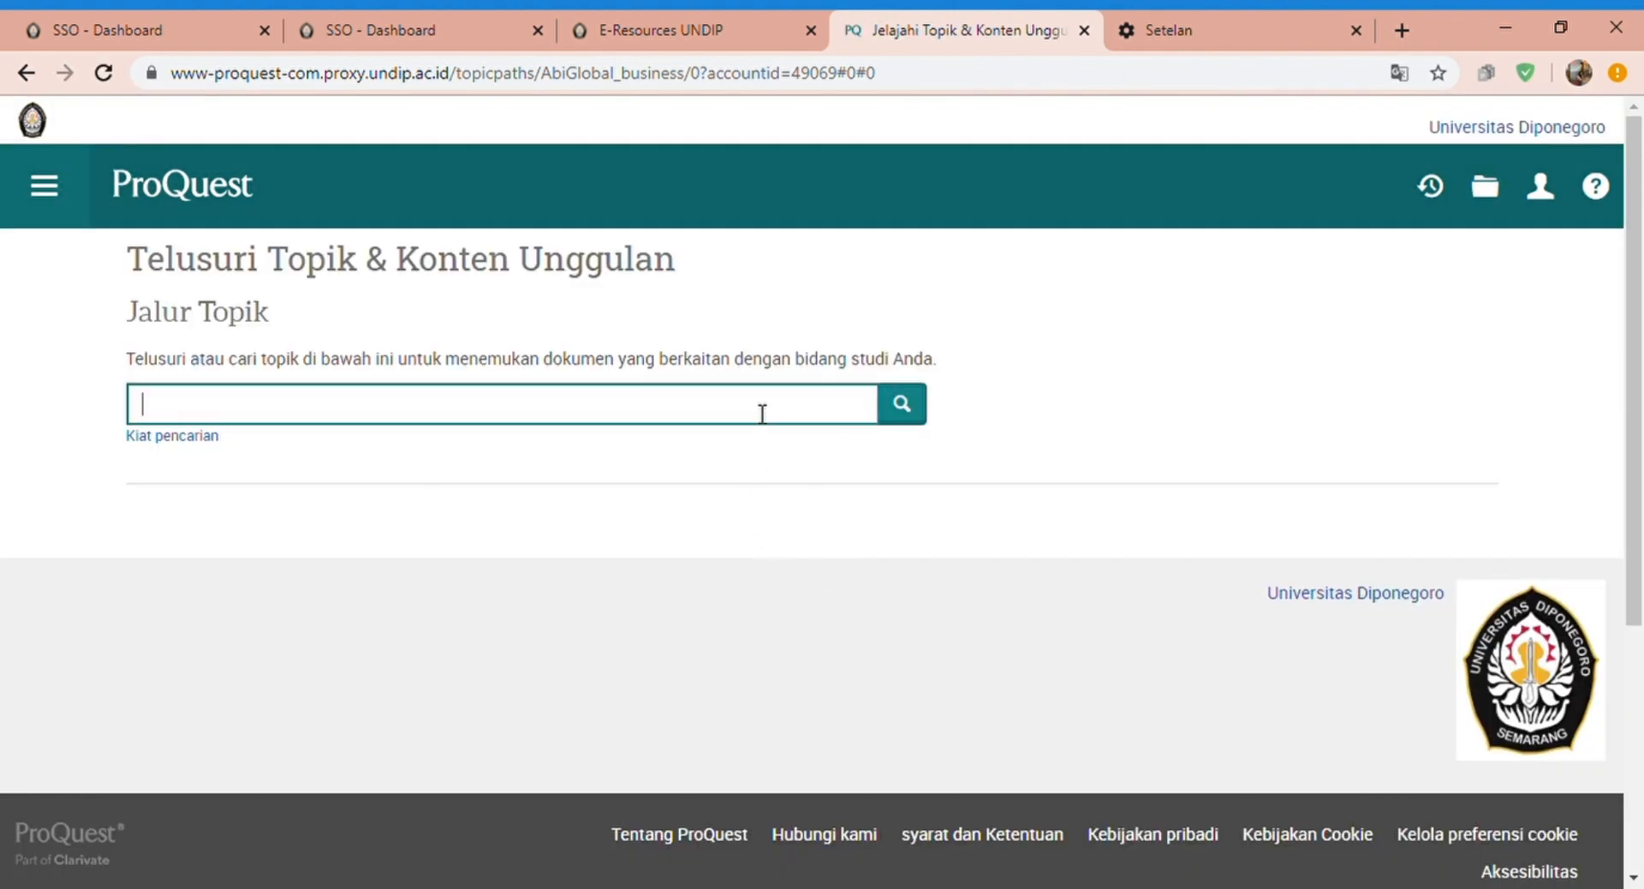